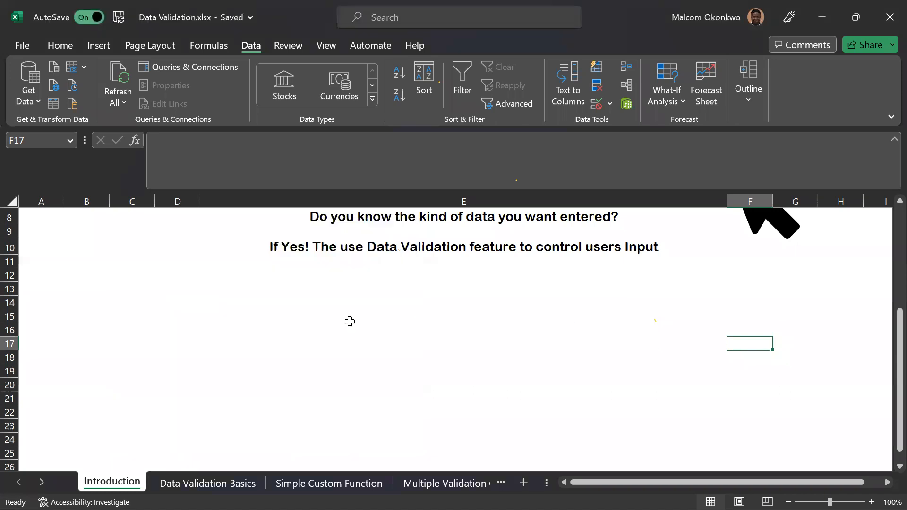
Open the data validation settings for cell C14.
{"action": "left_click", "coordinate": [128, 298]}
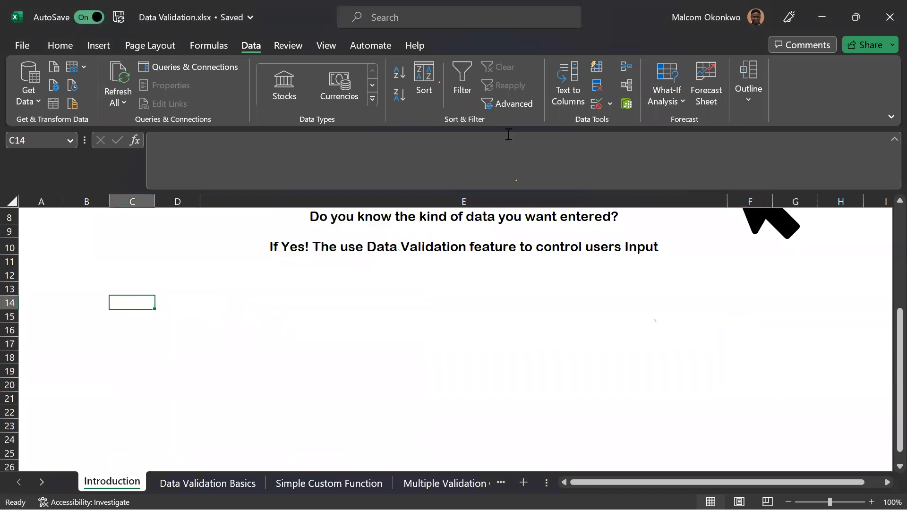
{"action": "left_click", "coordinate": [596, 104]}
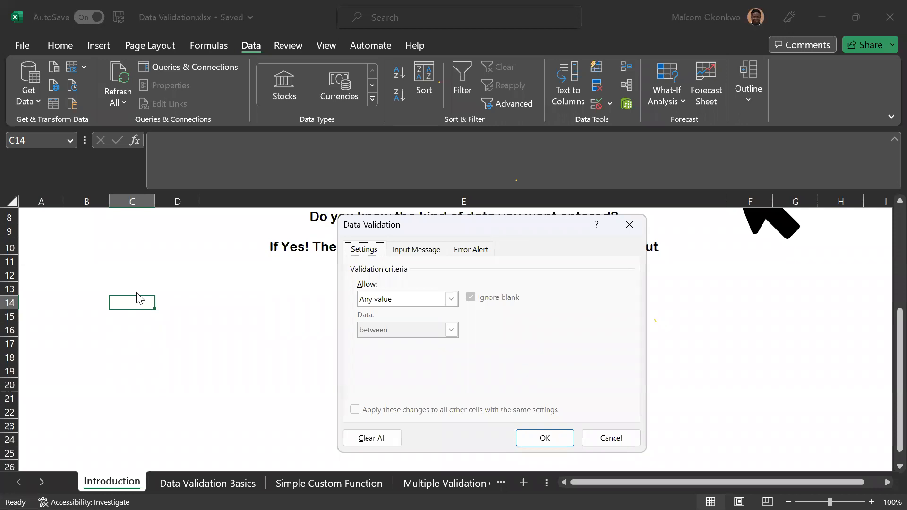
{"action": "left_click", "coordinate": [452, 300]}
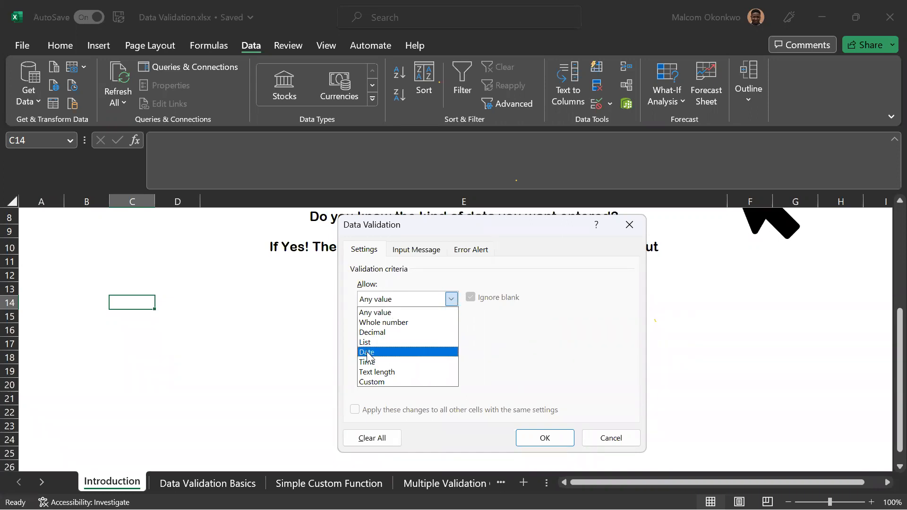
{"action": "left_click", "coordinate": [388, 383]}
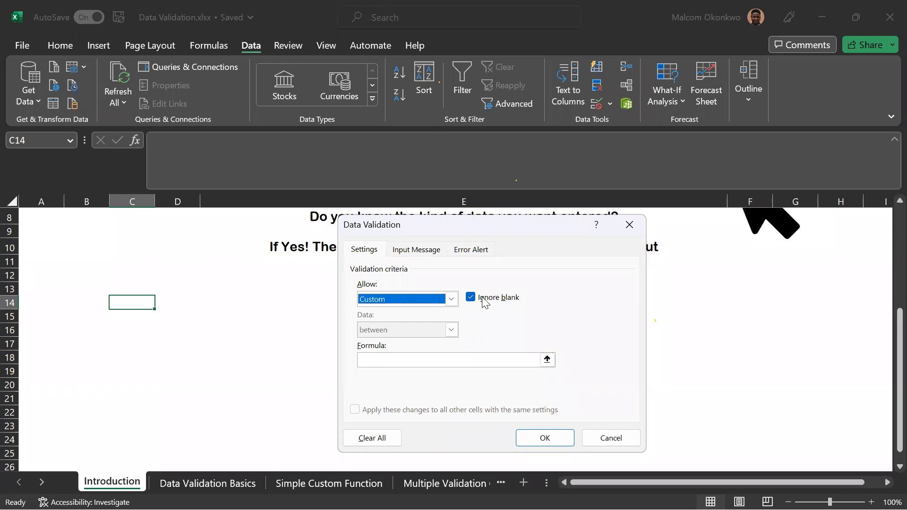
{"action": "left_click", "coordinate": [372, 359]}
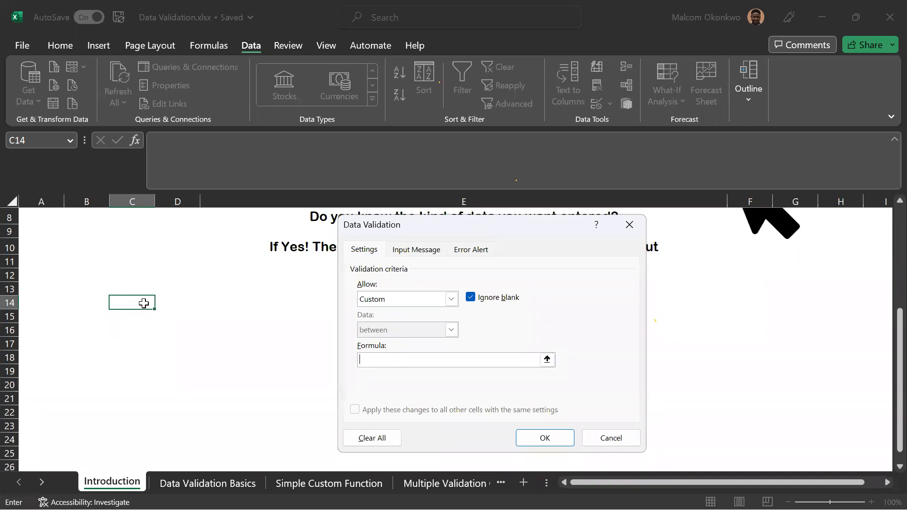
{"action": "left_click", "coordinate": [405, 366]}
{"action": "left_click", "coordinate": [417, 250]}
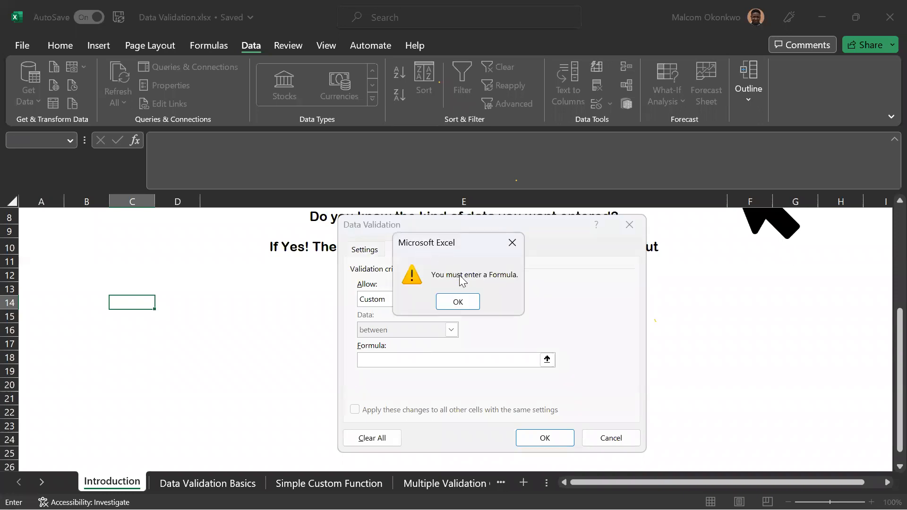
{"action": "left_click", "coordinate": [462, 301]}
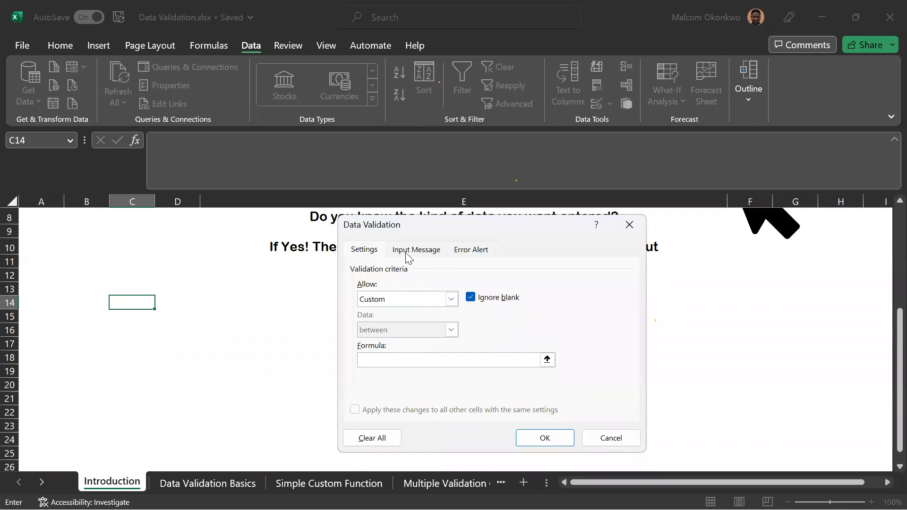
{"action": "left_click", "coordinate": [411, 252]}
{"action": "left_click", "coordinate": [460, 300]}
{"action": "left_click", "coordinate": [451, 300]}
{"action": "left_click", "coordinate": [418, 312]}
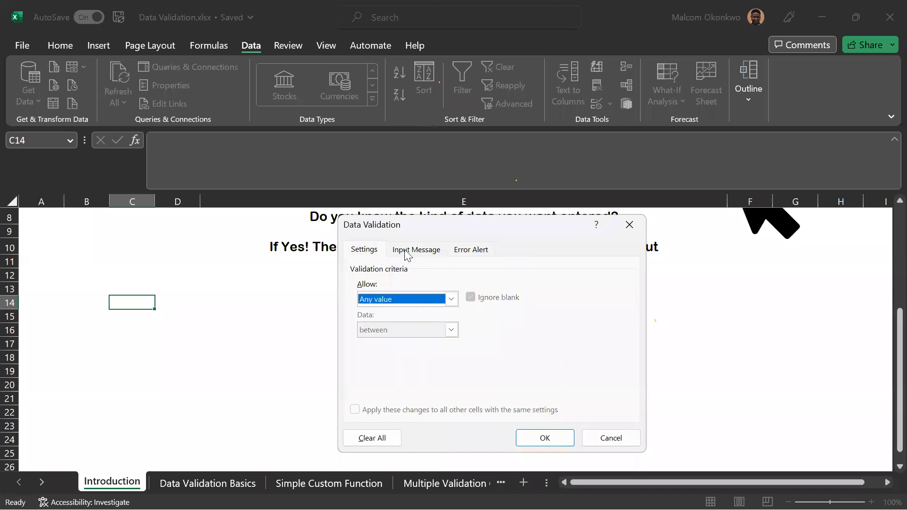
Set the validation input message for cell C14 to "Input a number between 0 to 200".
{"action": "left_click", "coordinate": [409, 253]}
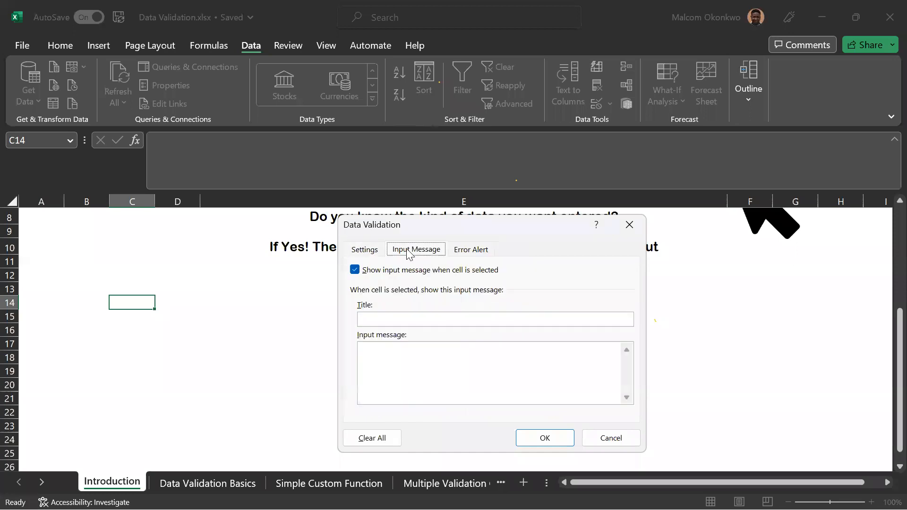
{"action": "left_click", "coordinate": [397, 354]}
{"action": "type", "text": "Input a number between 0 "}
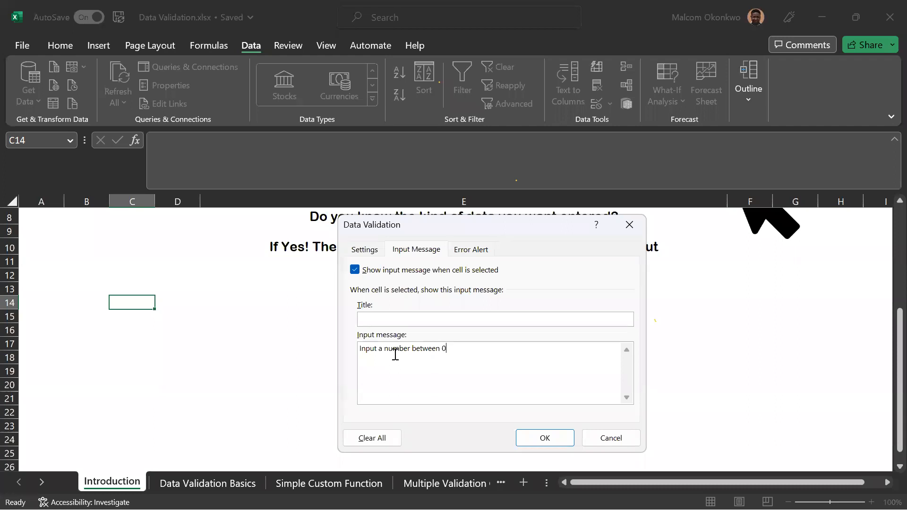
{"action": "type", "text": "to 200"}
Try the Warning and Information error alert styles and set the style back to Stop.
{"action": "left_click", "coordinate": [474, 254]}
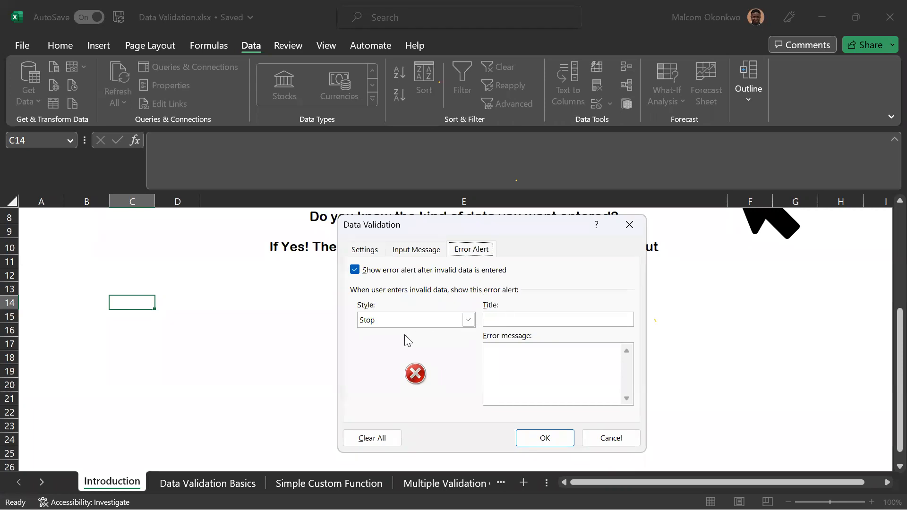
{"action": "left_click", "coordinate": [469, 321]}
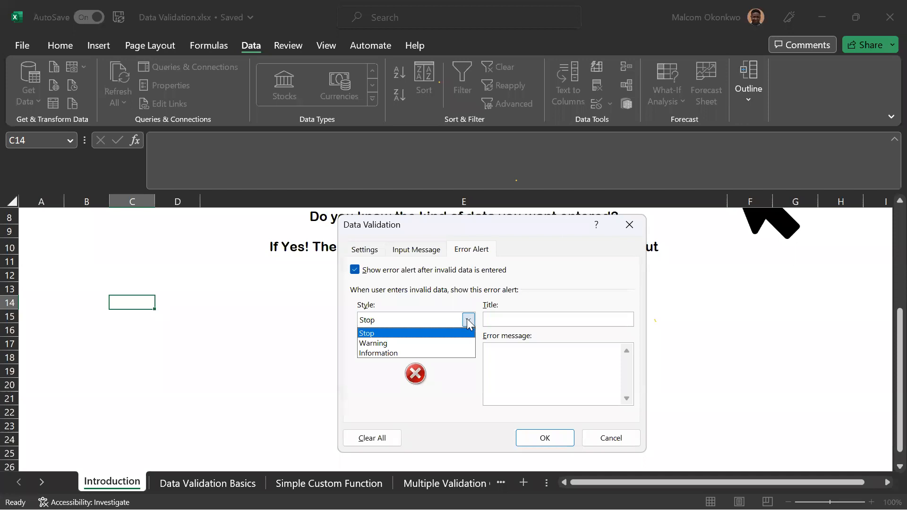
{"action": "left_click", "coordinate": [385, 343]}
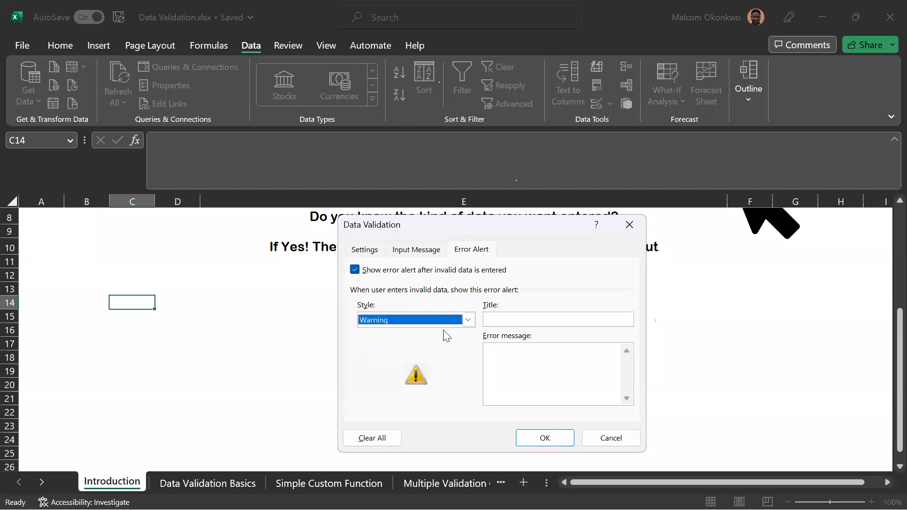
{"action": "left_click", "coordinate": [468, 320]}
{"action": "left_click", "coordinate": [421, 352]}
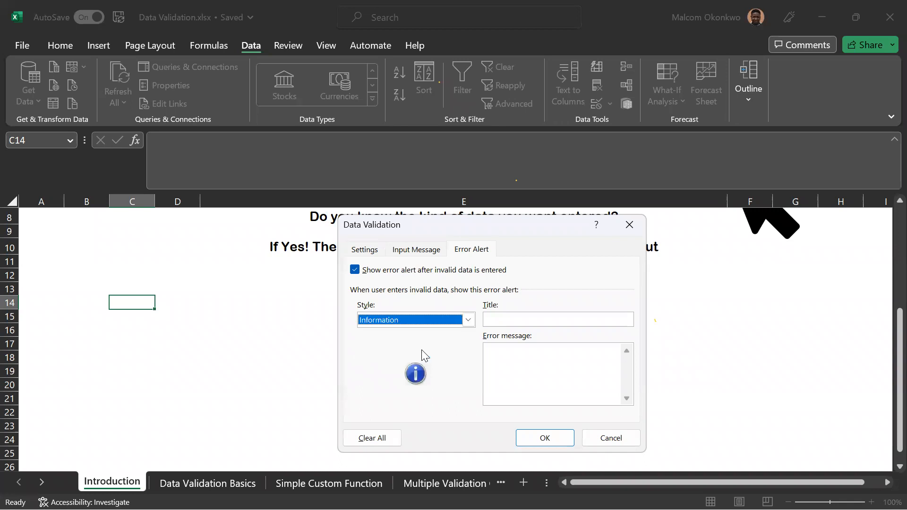
{"action": "left_click", "coordinate": [469, 319]}
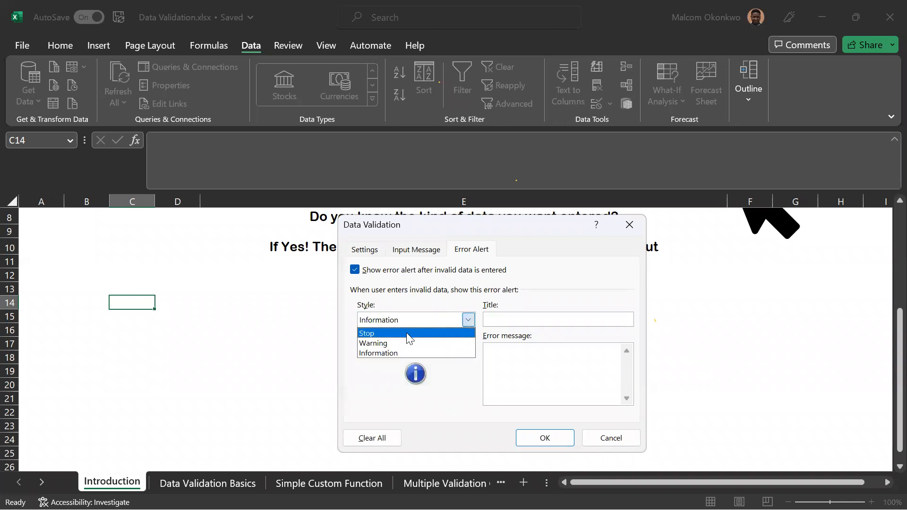
{"action": "left_click", "coordinate": [406, 332]}
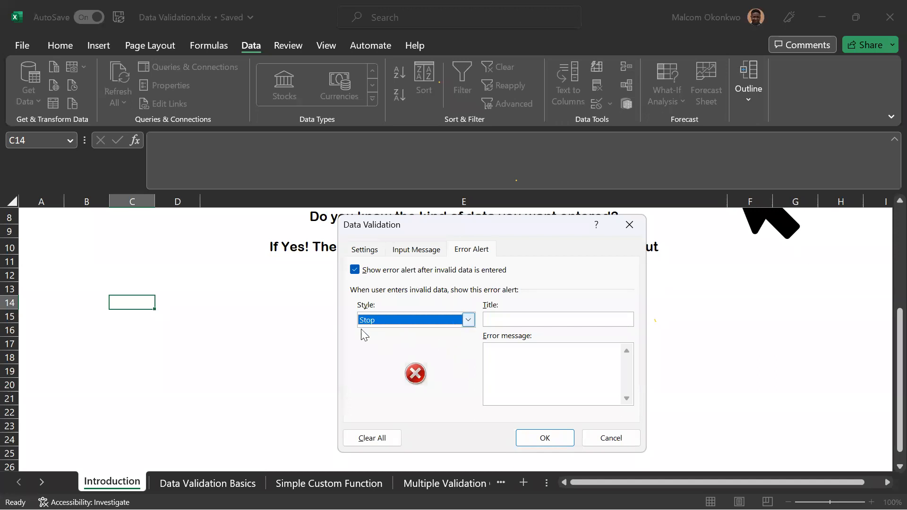
Give the error alert the title "Erro Alert" and the error message "Input values between 0 - 200".
{"action": "left_click", "coordinate": [528, 320]}
{"action": "type", "text": "Erro"}
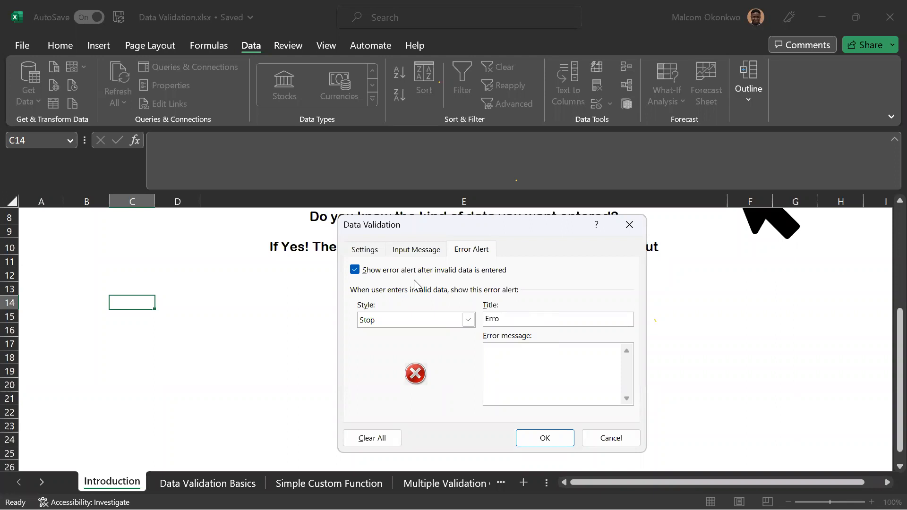
{"action": "type", "text": " Alert"}
{"action": "left_click", "coordinate": [501, 348]}
{"action": "type", "text": "Input values v"}
{"action": "key", "text": "BackSpace"}
{"action": "type", "text": "between 0 "}
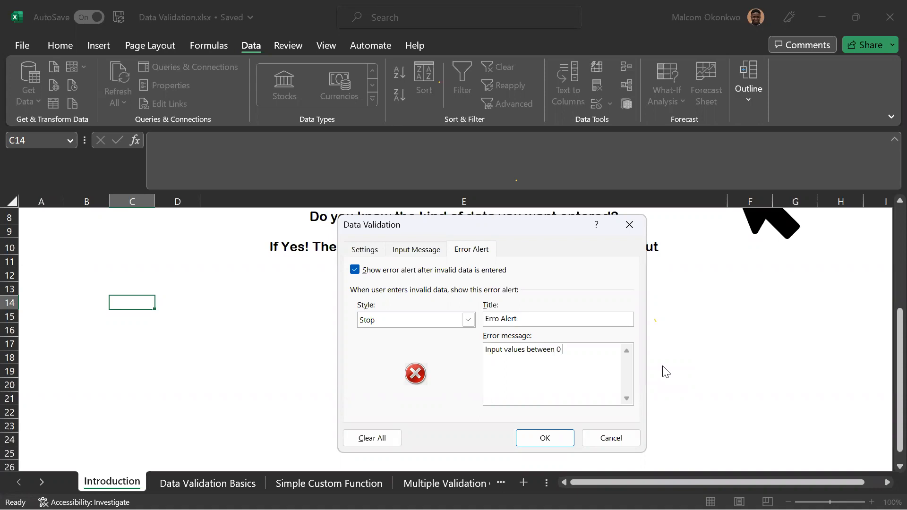
{"action": "type", "text": "- 200"}
Restrict cell C14 to whole numbers between 0 and 200 and apply the validation rule.
{"action": "left_click", "coordinate": [364, 247]}
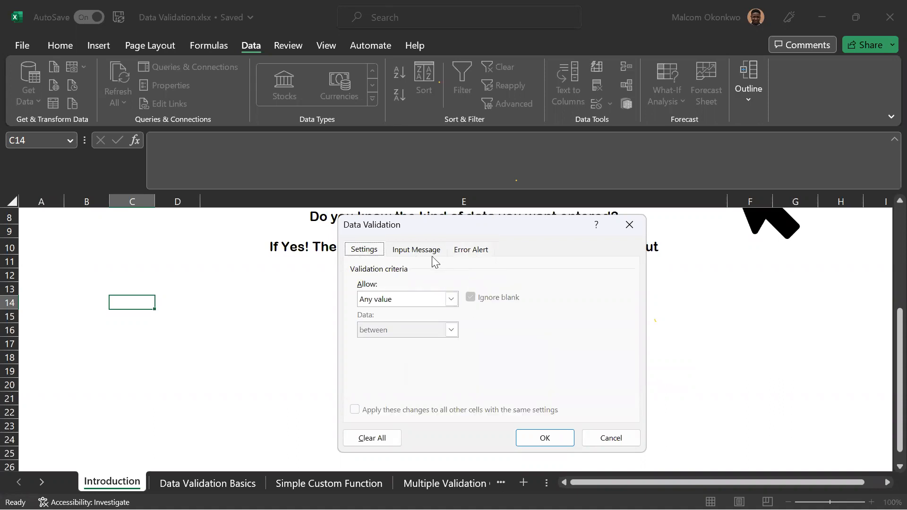
{"action": "left_click", "coordinate": [451, 299]}
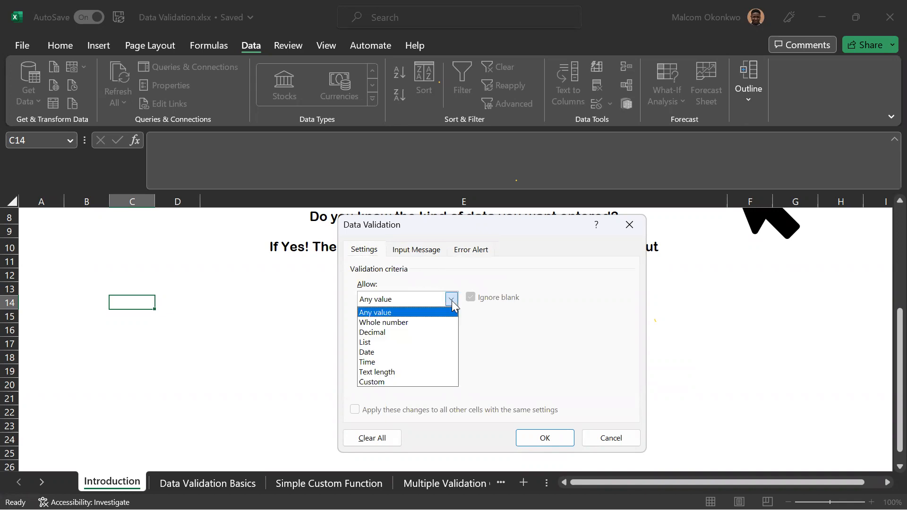
{"action": "left_click", "coordinate": [384, 322]}
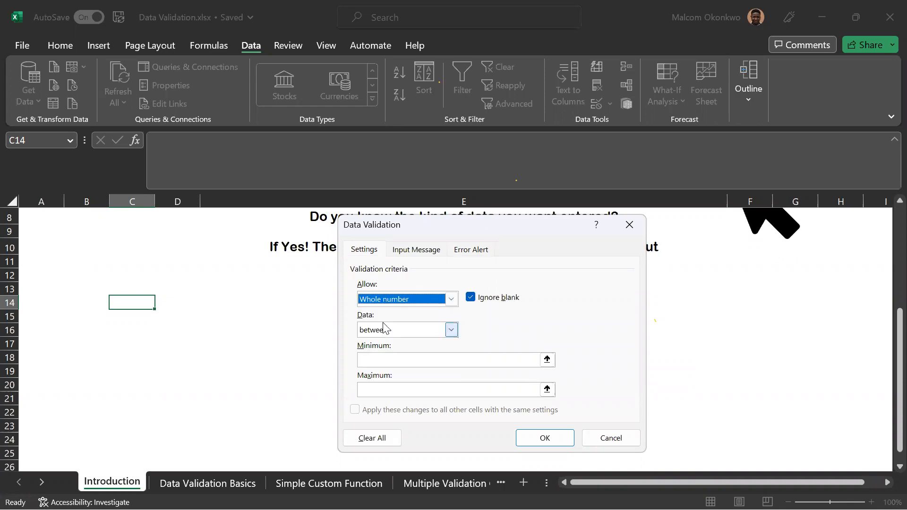
{"action": "left_click", "coordinate": [451, 331]}
{"action": "left_click", "coordinate": [424, 349]}
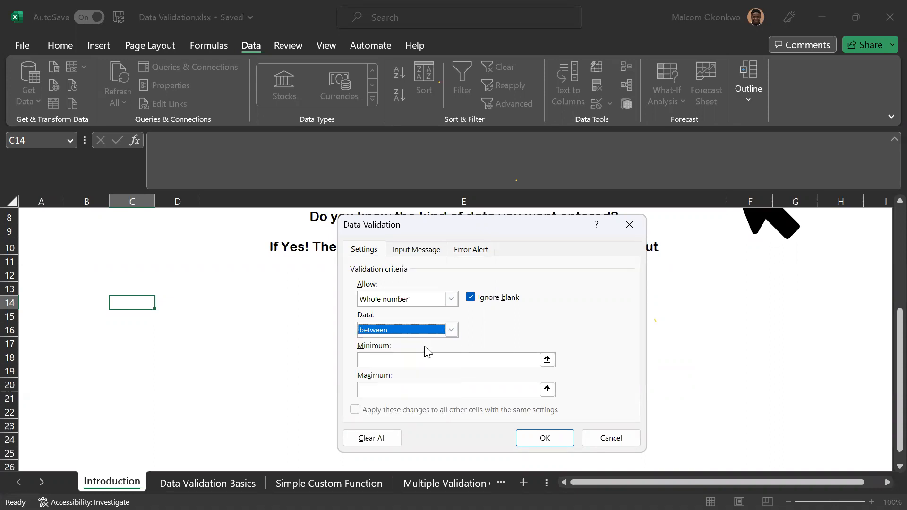
{"action": "left_click", "coordinate": [385, 360]}
{"action": "type", "text": "0"}
{"action": "left_click", "coordinate": [385, 386]}
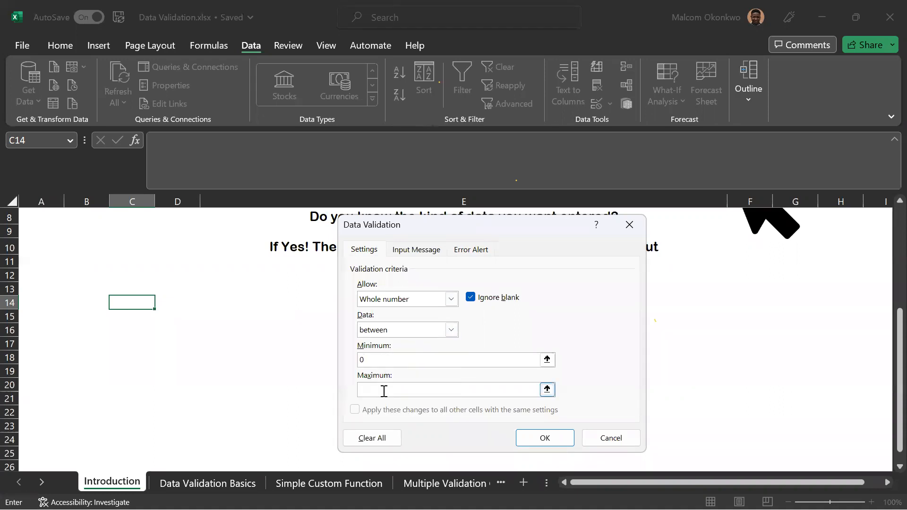
{"action": "type", "text": "200"}
{"action": "left_click", "coordinate": [548, 439]}
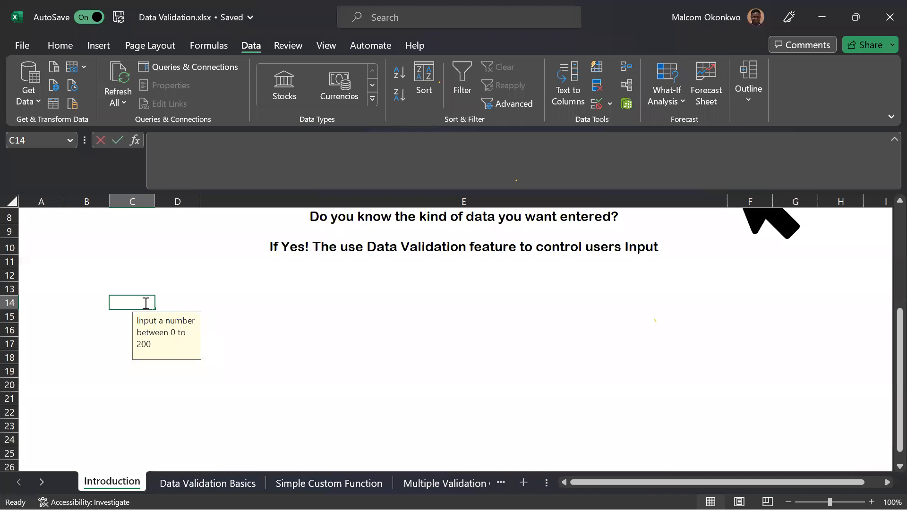
Test the rule in cell C14 by entering 200 and replacing it with 140.
{"action": "type", "text": "200"}
{"action": "key", "text": "Return"}
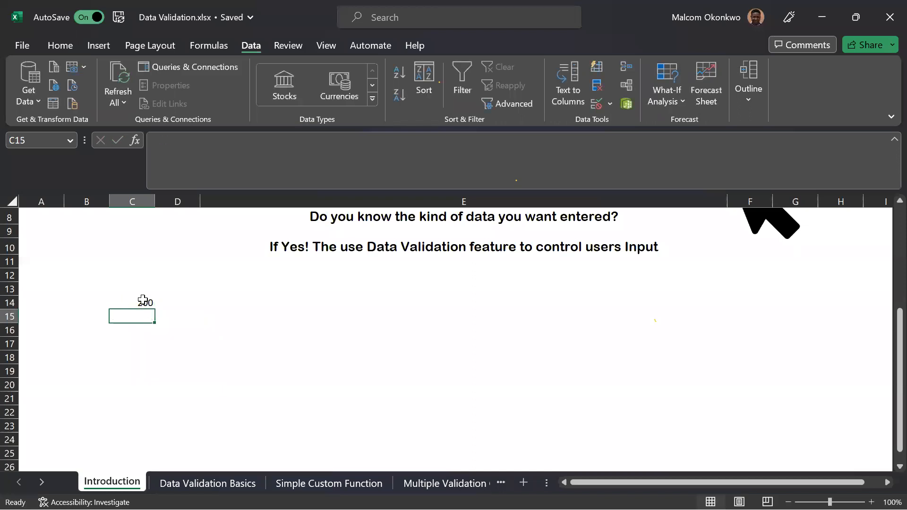
{"action": "left_click", "coordinate": [139, 303]}
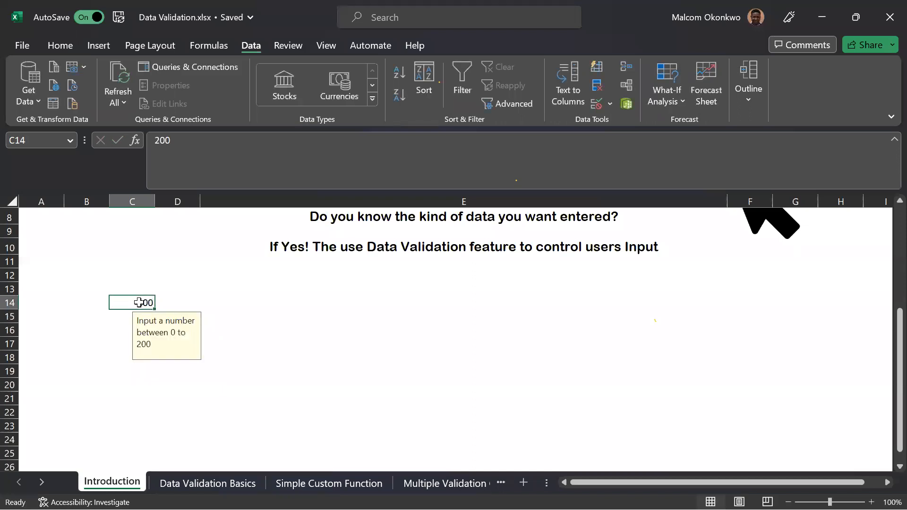
{"action": "type", "text": "140"}
{"action": "key", "text": "Return"}
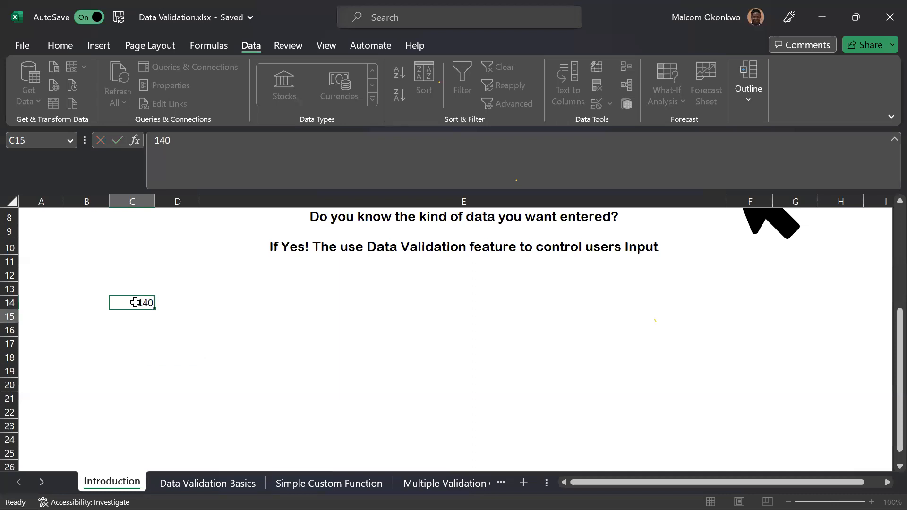
Try to enter the decimal 20.1 in cell C14 and dismiss the error alert.
{"action": "left_click", "coordinate": [135, 303]}
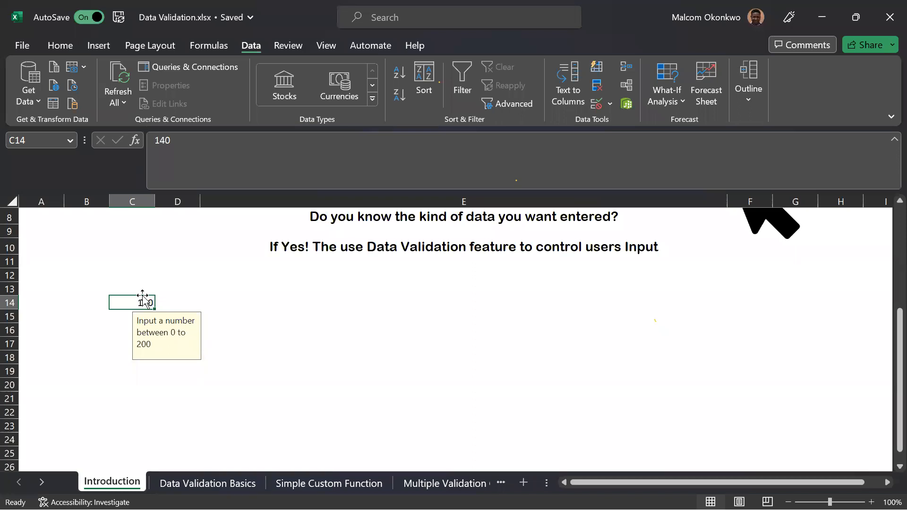
{"action": "type", "text": "20.1"}
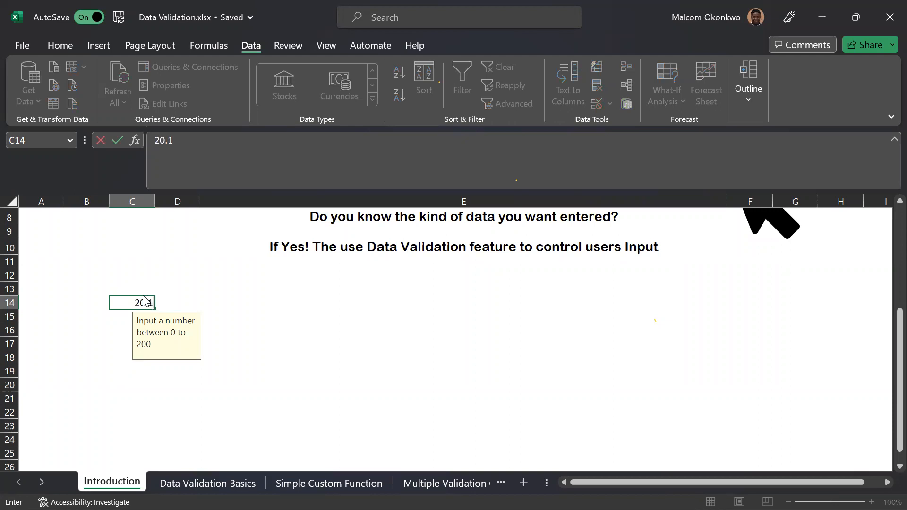
{"action": "key", "text": "Return"}
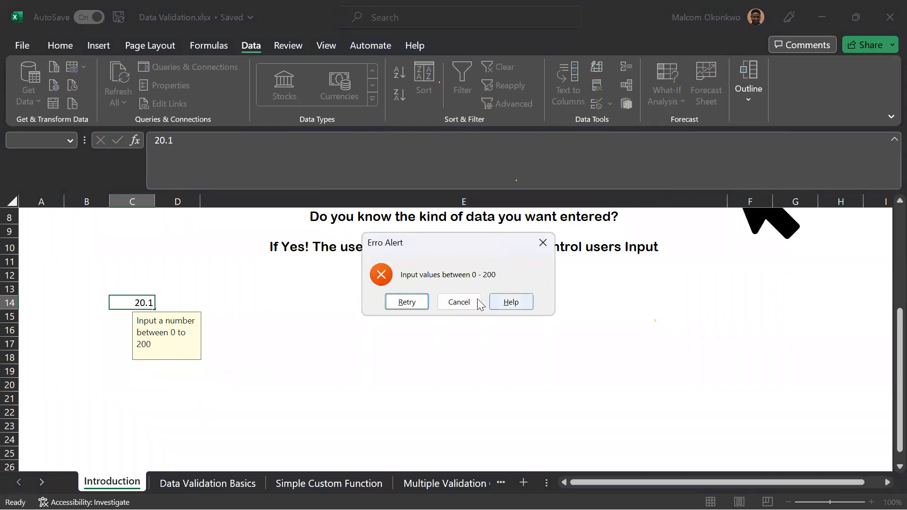
{"action": "left_click", "coordinate": [543, 243]}
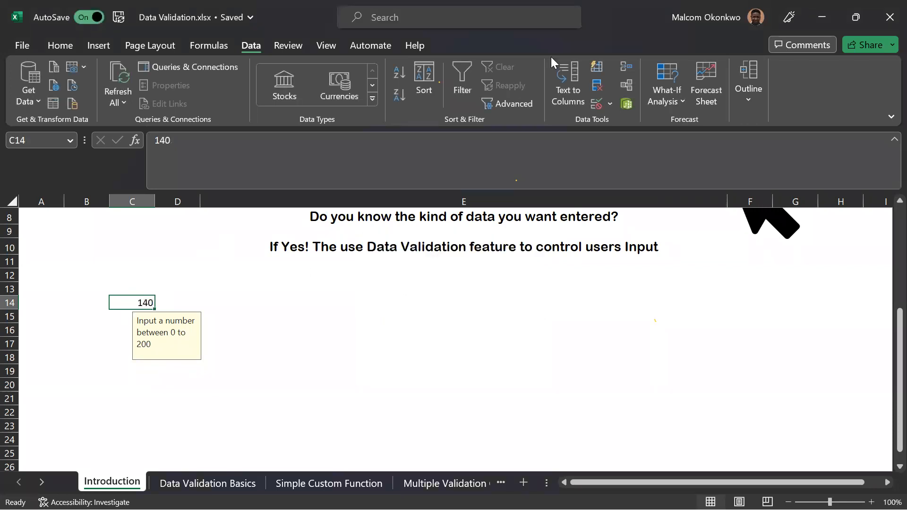
Change the error alert message of cell C14 to "Input whole number values between 0 - 200".
{"action": "left_click", "coordinate": [596, 103]}
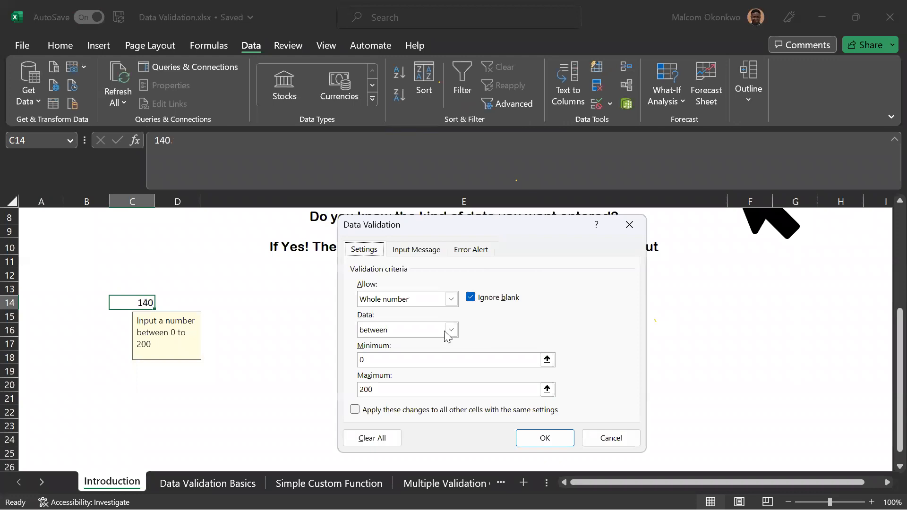
{"action": "left_click", "coordinate": [463, 250]}
{"action": "left_click_drag", "start_coordinate": [491, 216], "coordinate": [452, 182]}
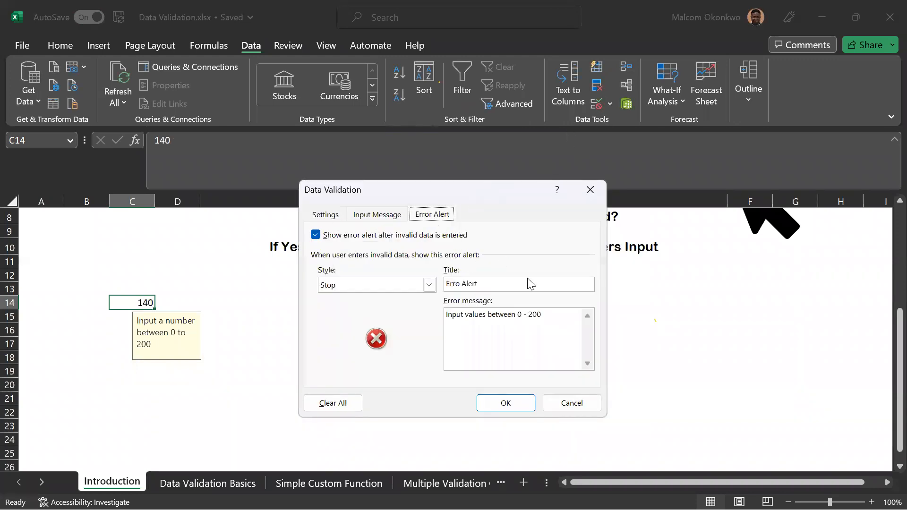
{"action": "left_click", "coordinate": [466, 316]}
{"action": "type", "text": "whol"}
{"action": "type", "text": "e numbr"}
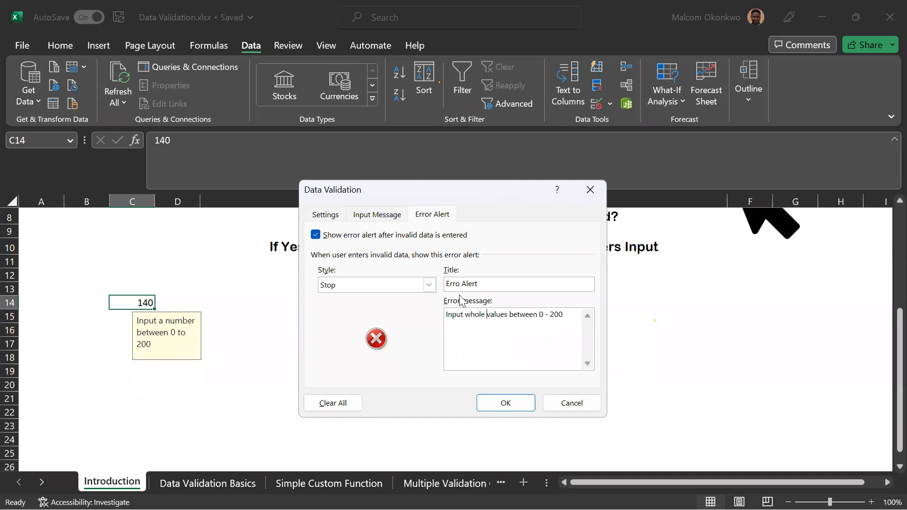
{"action": "key", "text": "Left"}
{"action": "key", "text": "Left"}
{"action": "type", "text": "e"}
{"action": "key", "text": "Right"}
{"action": "key", "text": "Right"}
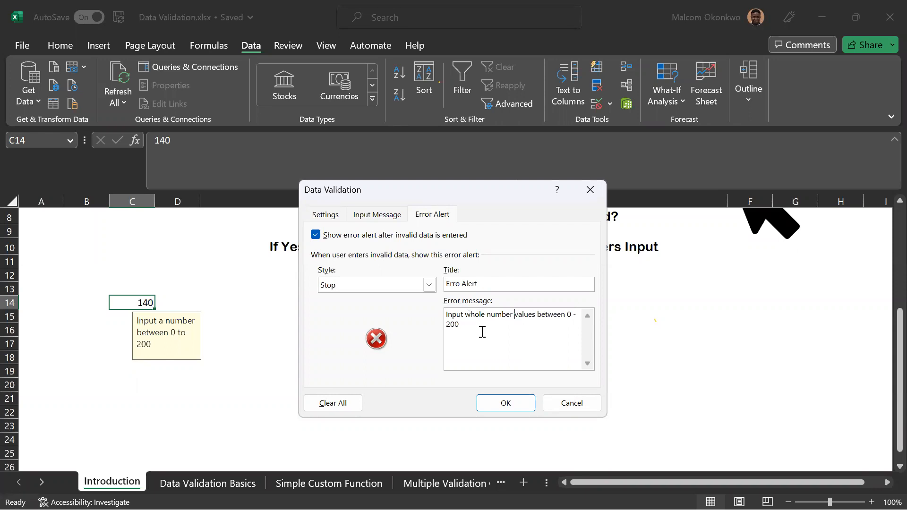
Apply the edited error alert, try to enter 210 in cell C14, and dismiss the alert.
{"action": "left_click", "coordinate": [507, 404]}
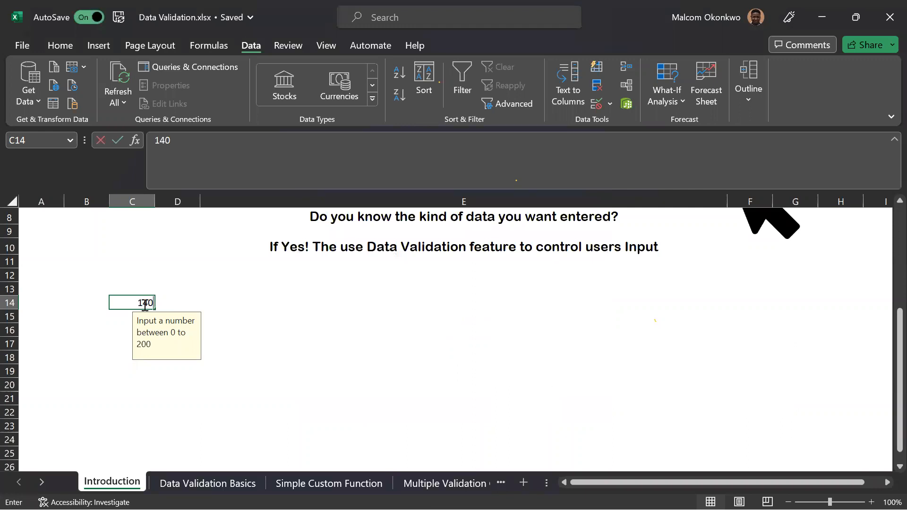
{"action": "type", "text": "210"}
{"action": "key", "text": "Return"}
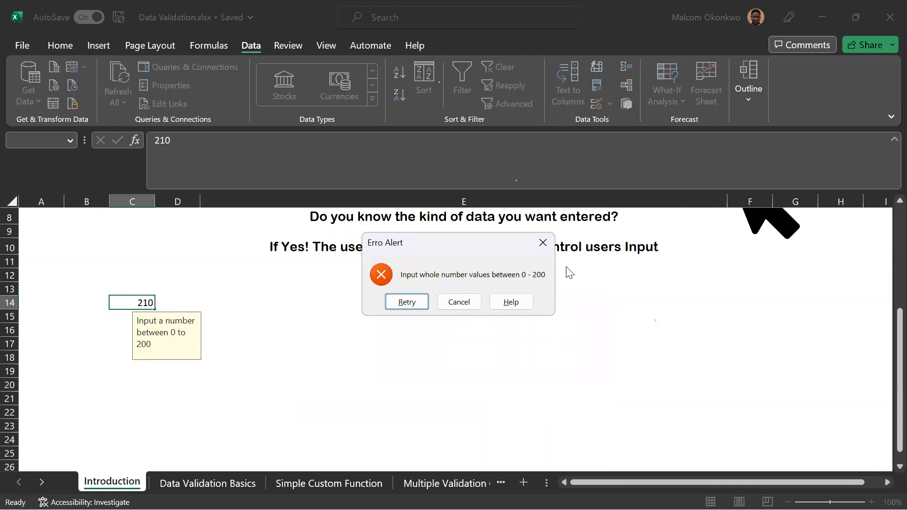
{"action": "left_click", "coordinate": [543, 242]}
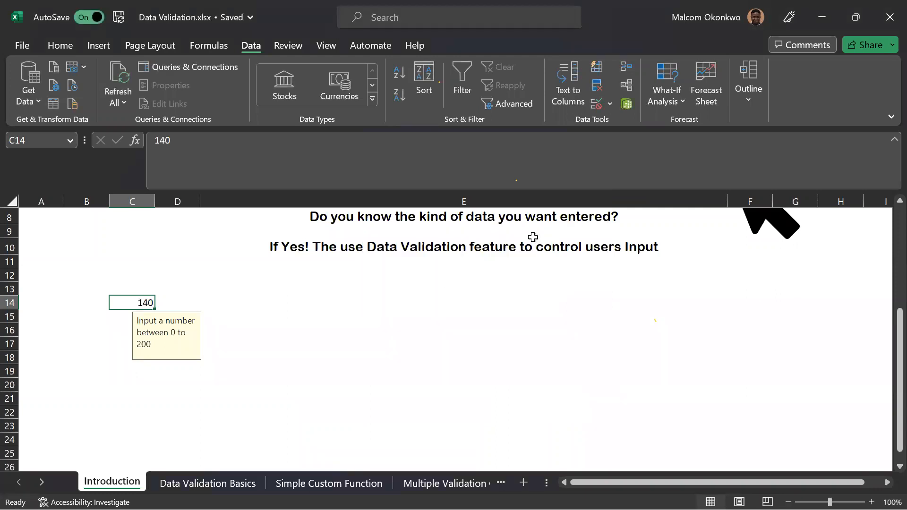
Switch to the Data Validation Basics worksheet.
{"action": "left_click", "coordinate": [236, 302]}
{"action": "left_click", "coordinate": [137, 304]}
{"action": "left_click", "coordinate": [203, 479]}
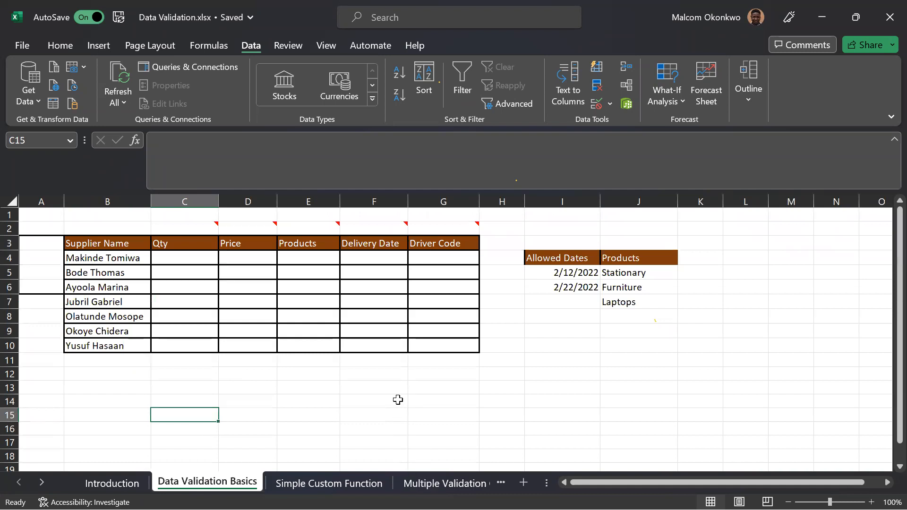
{"action": "mouse_move", "coordinate": [209, 227]}
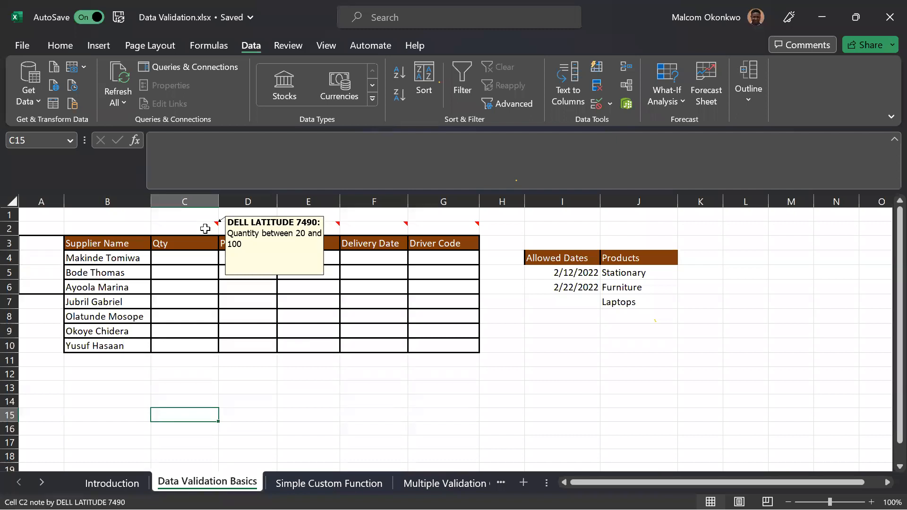
Enter the test quantities 2000, 10.5, 45.1 and 100 in cells C4 to C7 of the Qty column.
{"action": "left_click", "coordinate": [179, 263]}
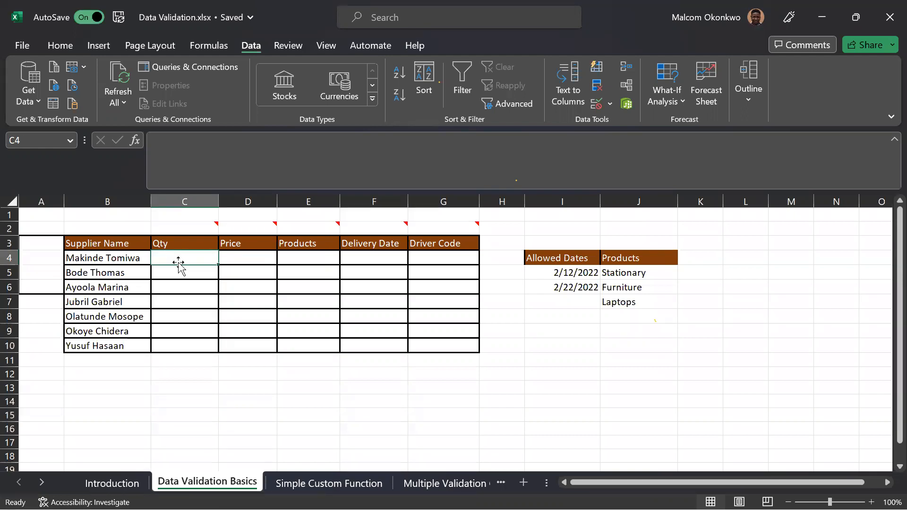
{"action": "type", "text": "2000"}
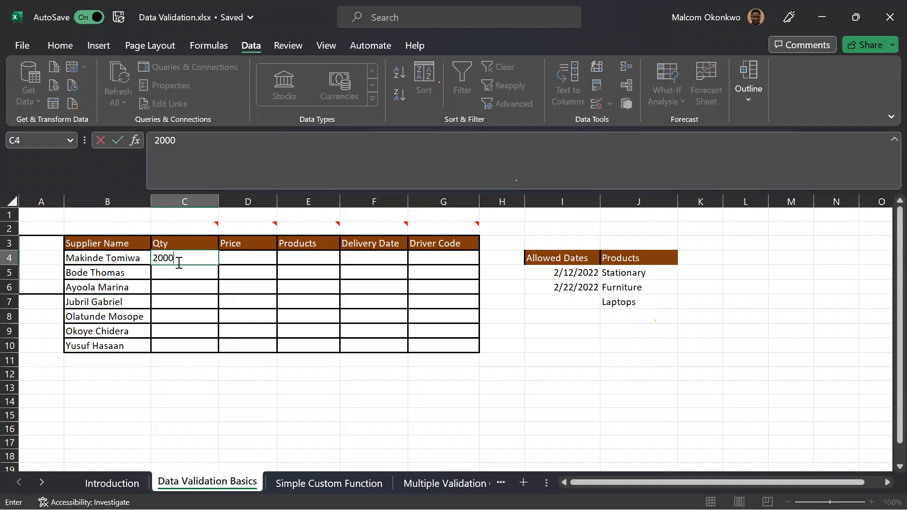
{"action": "key", "text": "Return"}
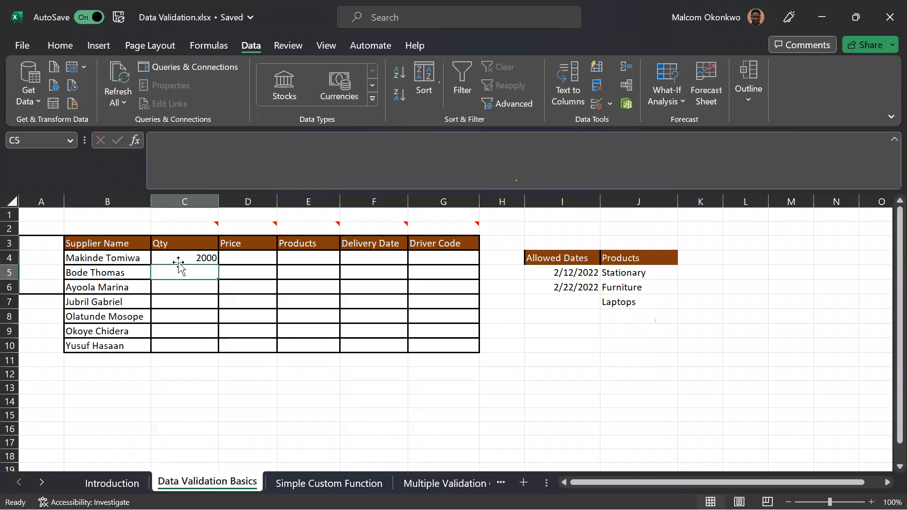
{"action": "type", "text": "10.5"}
{"action": "key", "text": "Return"}
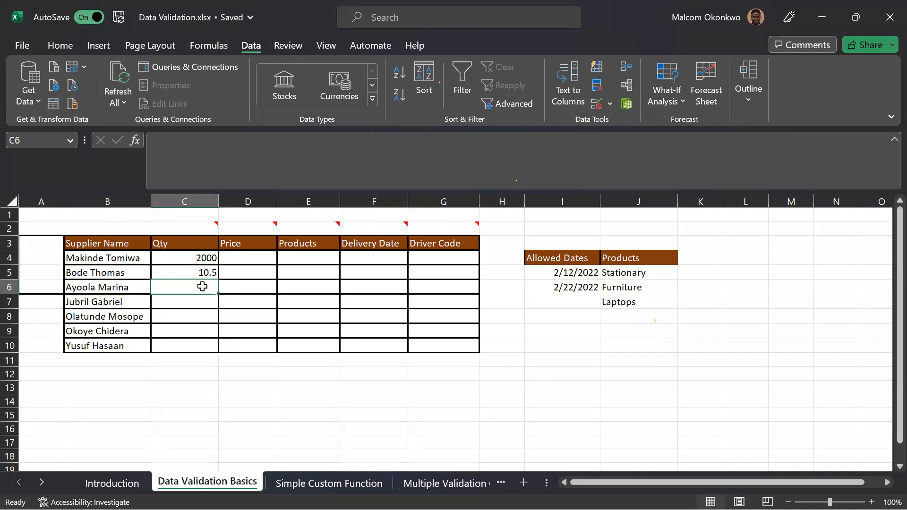
{"action": "type", "text": "45.1"}
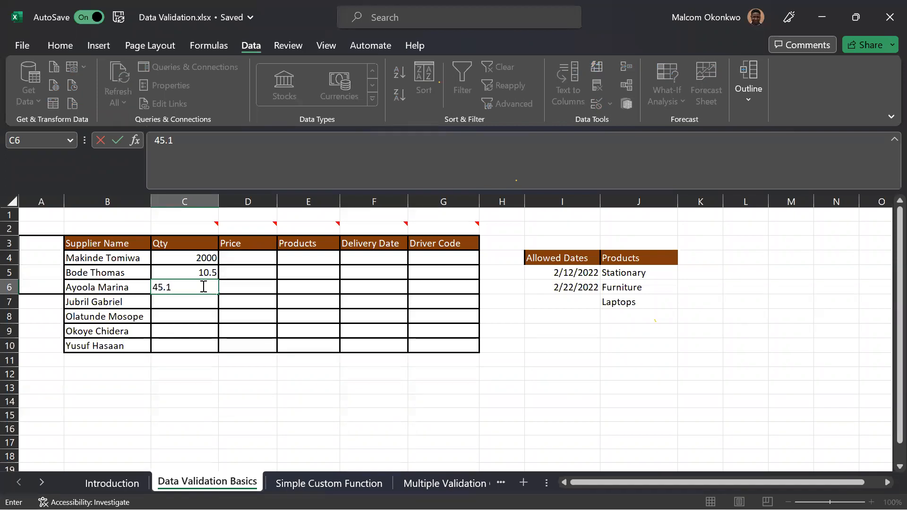
{"action": "key", "text": "Return"}
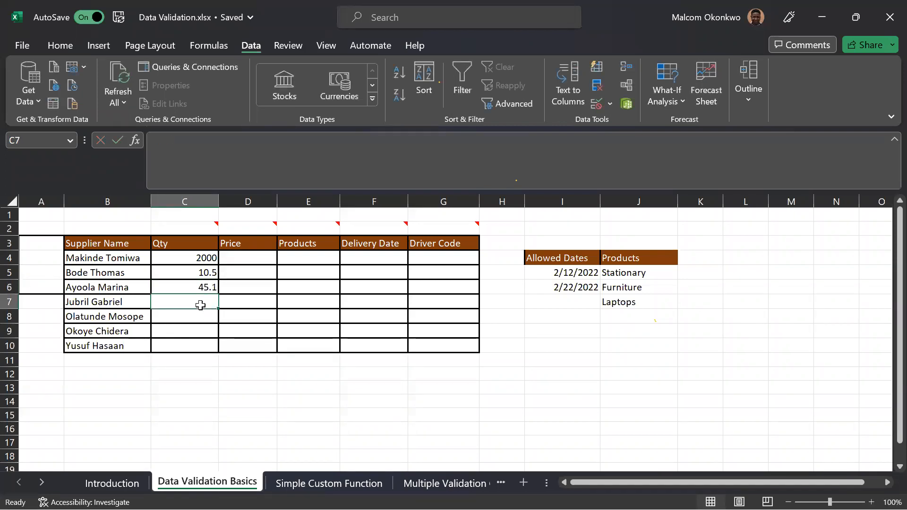
{"action": "type", "text": "100"}
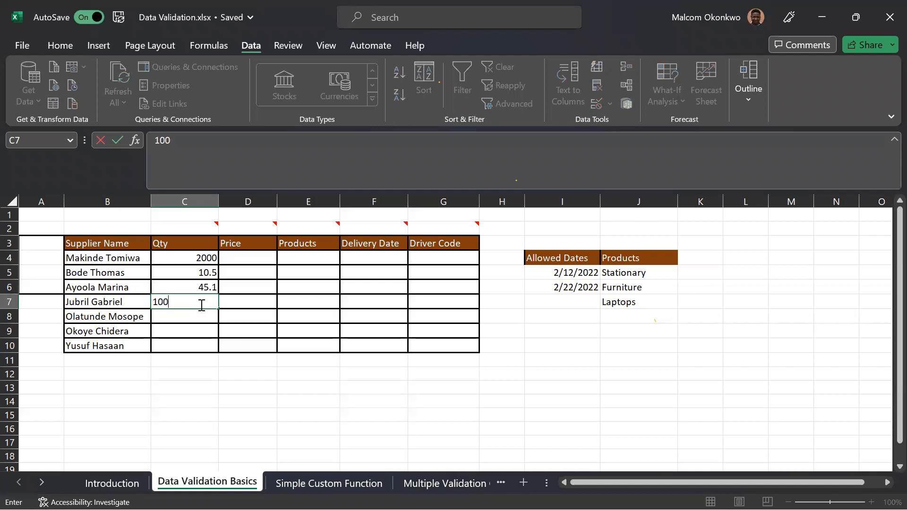
{"action": "key", "text": "Return"}
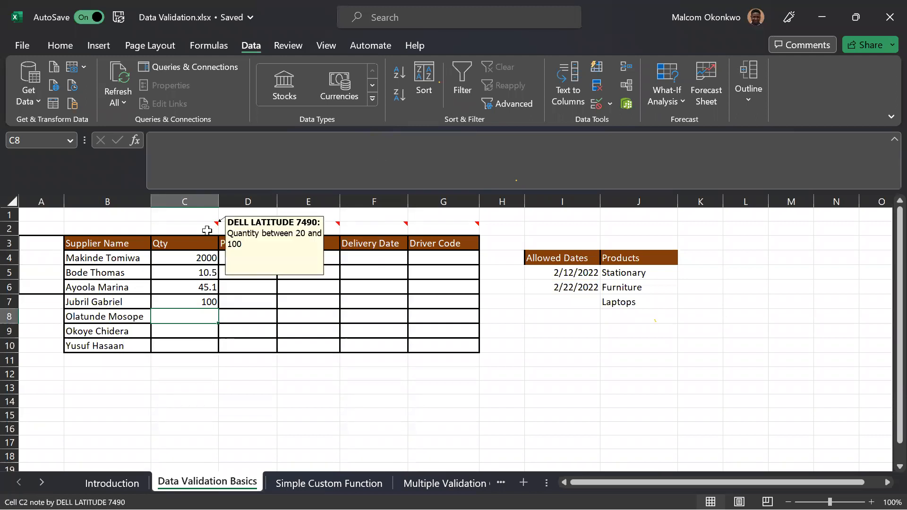
Delete the test quantities from cells C4 to C7.
{"action": "left_click_drag", "start_coordinate": [204, 257], "coordinate": [203, 297]}
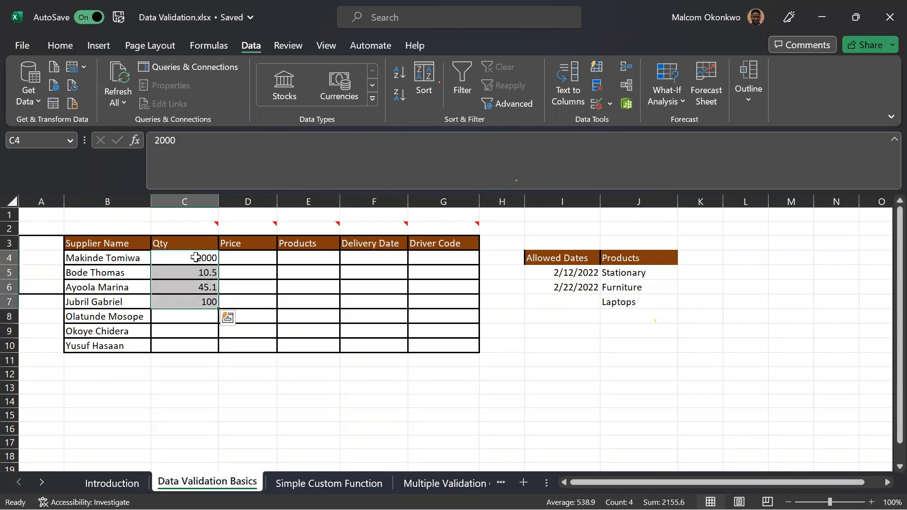
{"action": "left_click", "coordinate": [190, 374]}
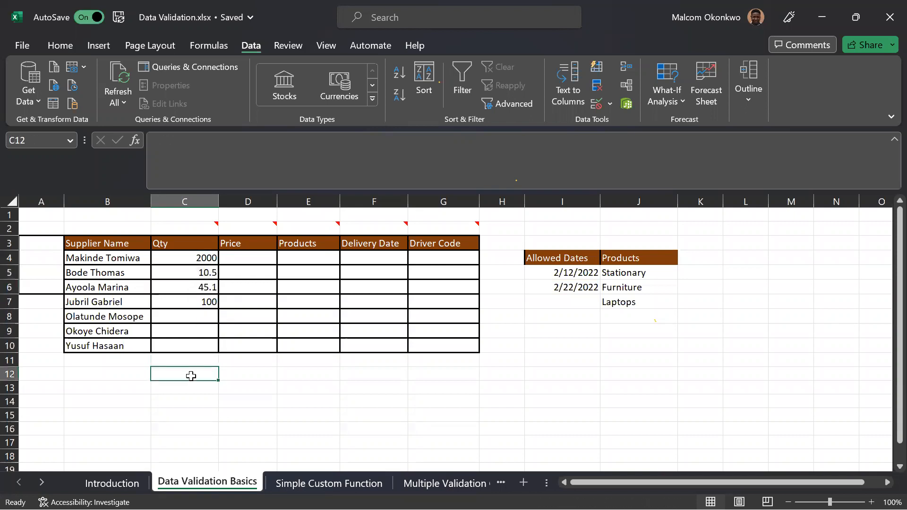
{"action": "left_click_drag", "start_coordinate": [197, 257], "coordinate": [186, 310]}
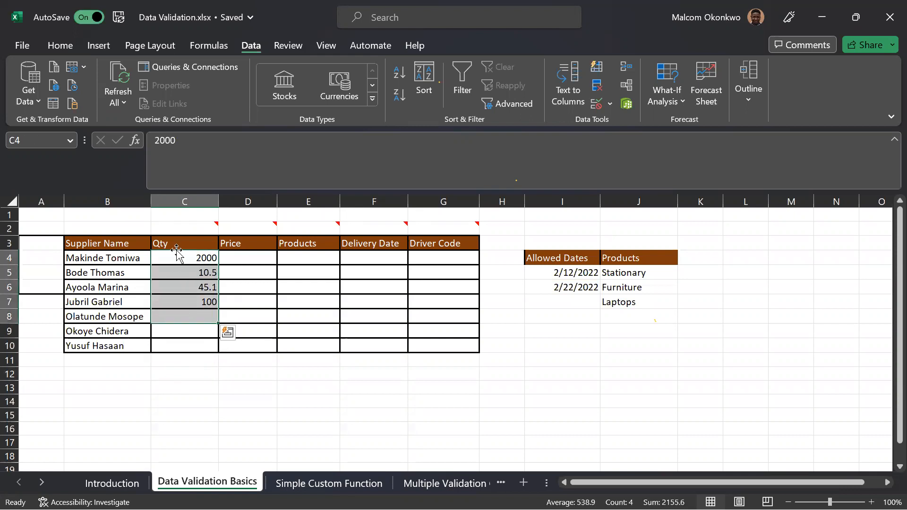
{"action": "left_click", "coordinate": [226, 371]}
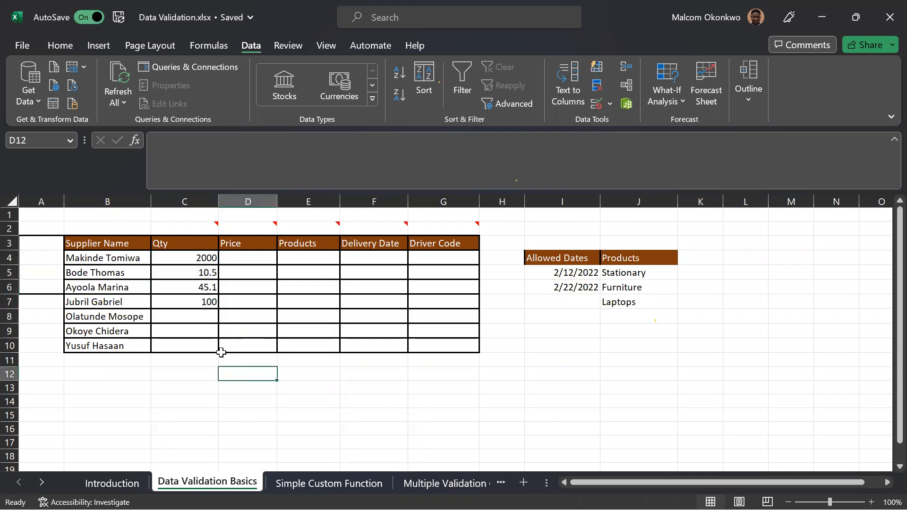
{"action": "left_click_drag", "start_coordinate": [194, 255], "coordinate": [197, 301]}
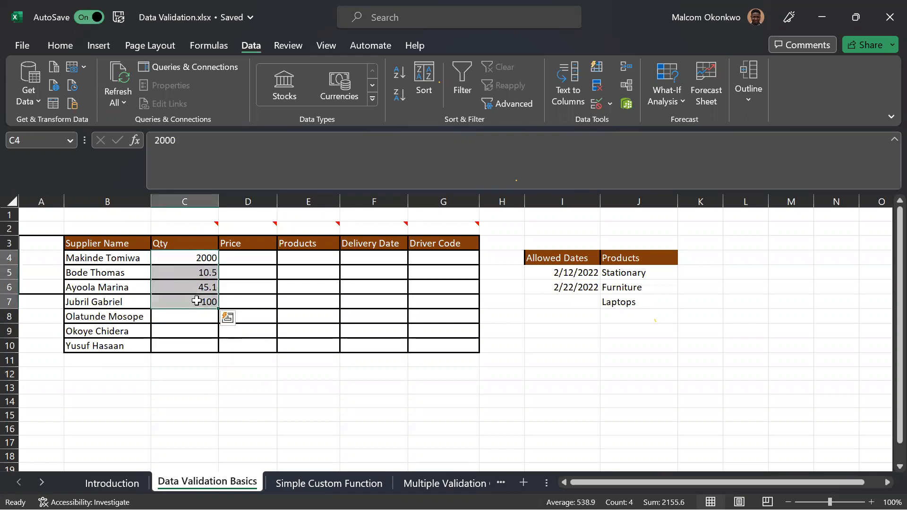
{"action": "key", "text": "Delete"}
{"action": "left_click", "coordinate": [191, 257]}
{"action": "left_click_drag", "start_coordinate": [192, 258], "coordinate": [201, 347]}
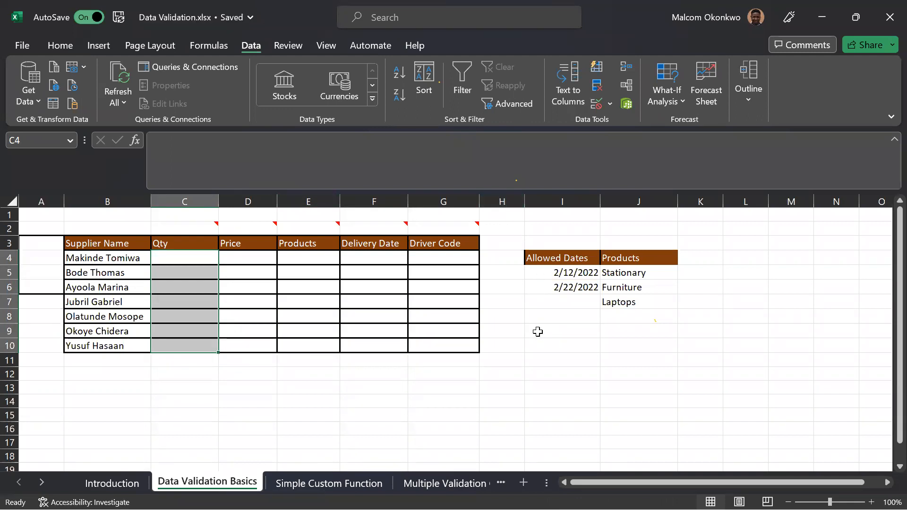
{"action": "key", "text": "alt"}
{"action": "key", "text": "a"}
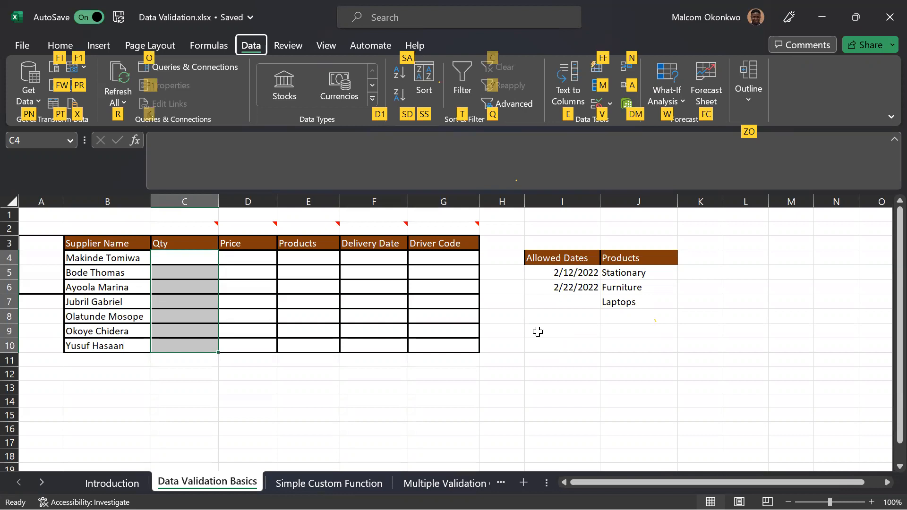
{"action": "key", "text": "v"}
{"action": "key", "text": "v"}
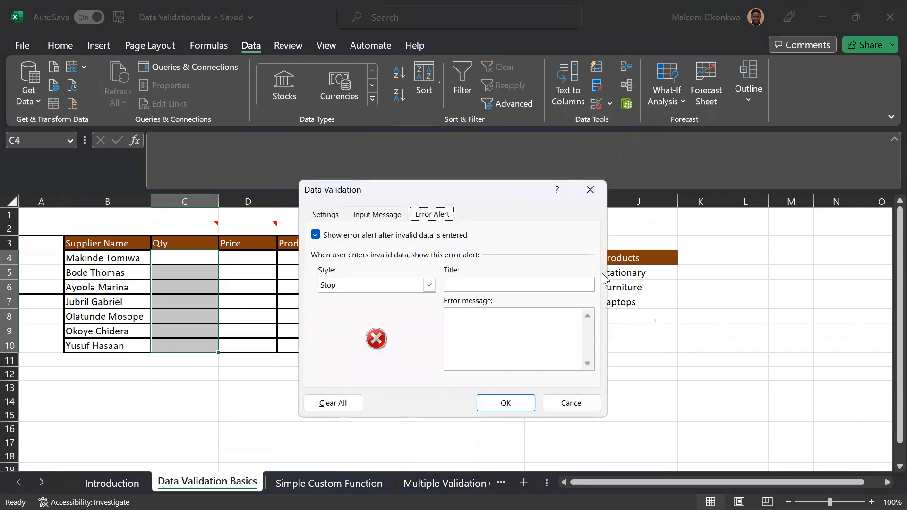
{"action": "left_click", "coordinate": [594, 193]}
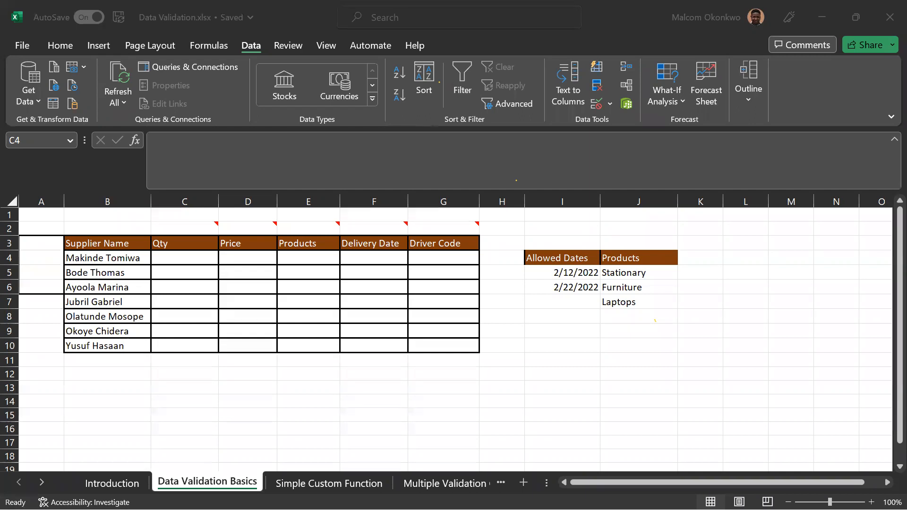
{"action": "left_click", "coordinate": [501, 302]}
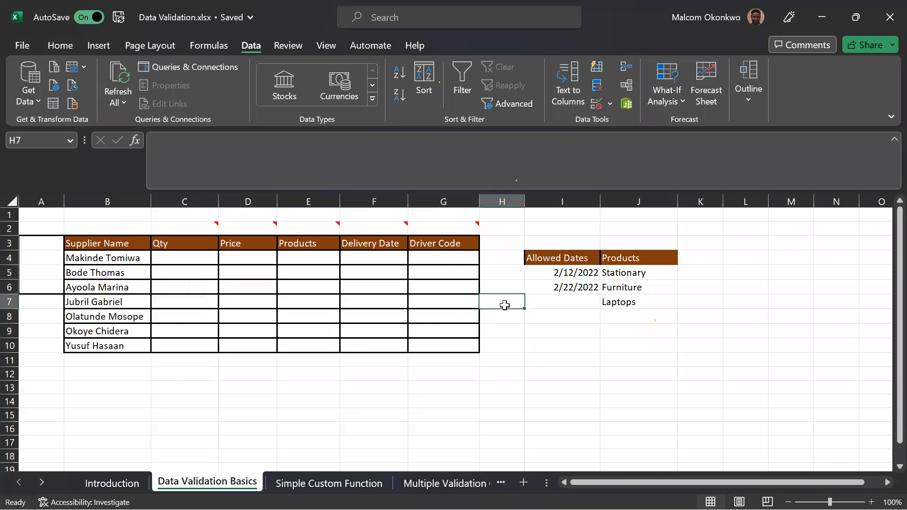
{"action": "left_click", "coordinate": [497, 333]}
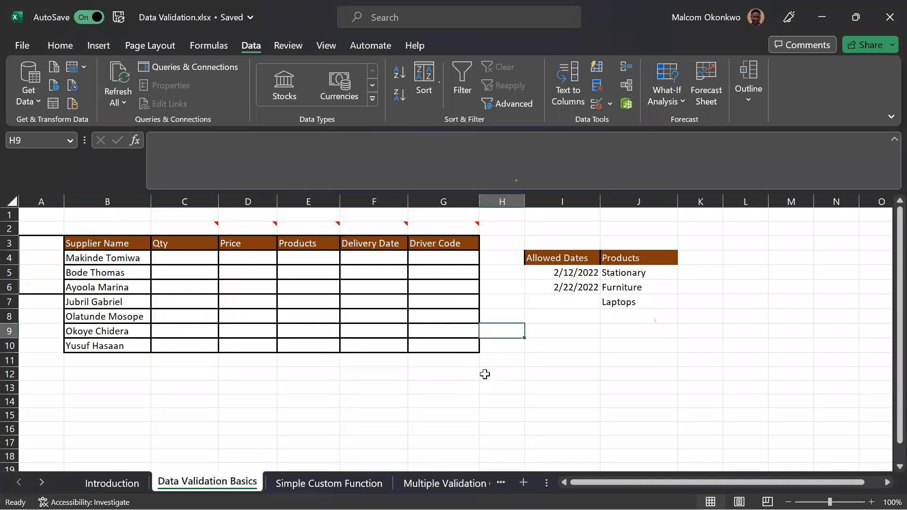
{"action": "key", "text": "alt"}
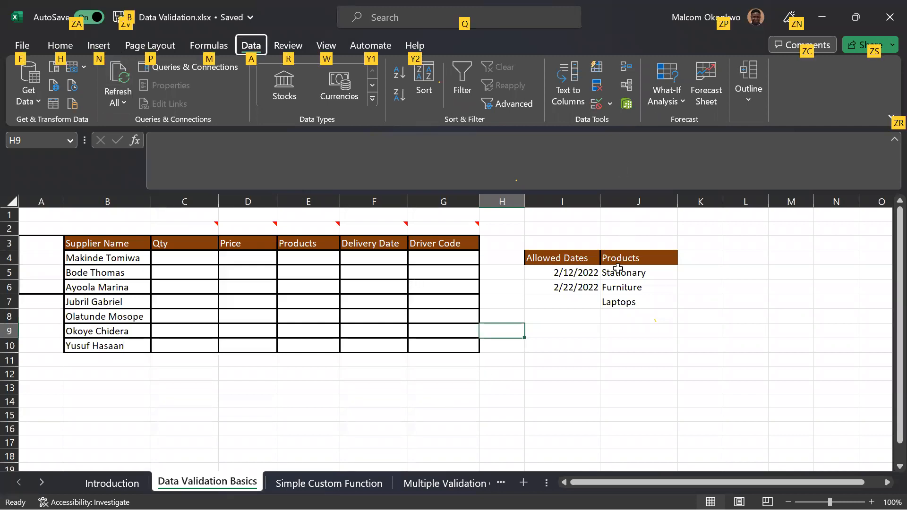
{"action": "key", "text": "a"}
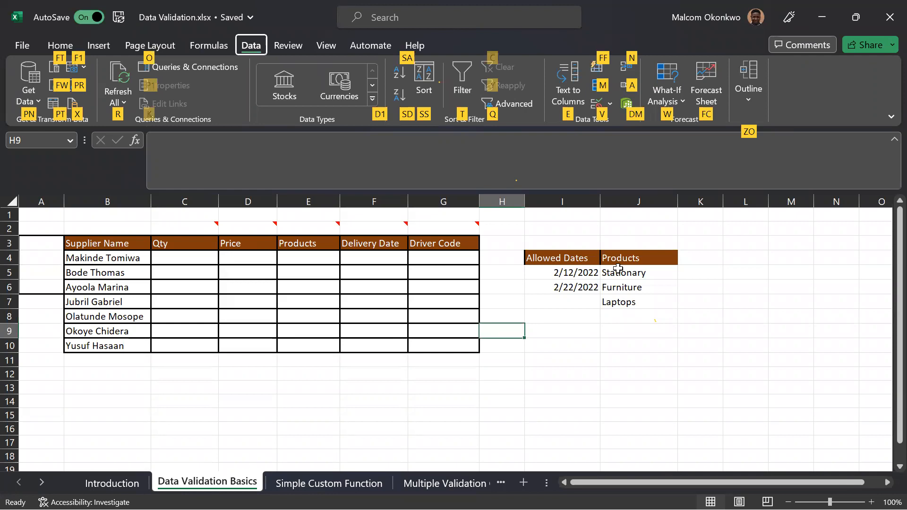
{"action": "key", "text": "v"}
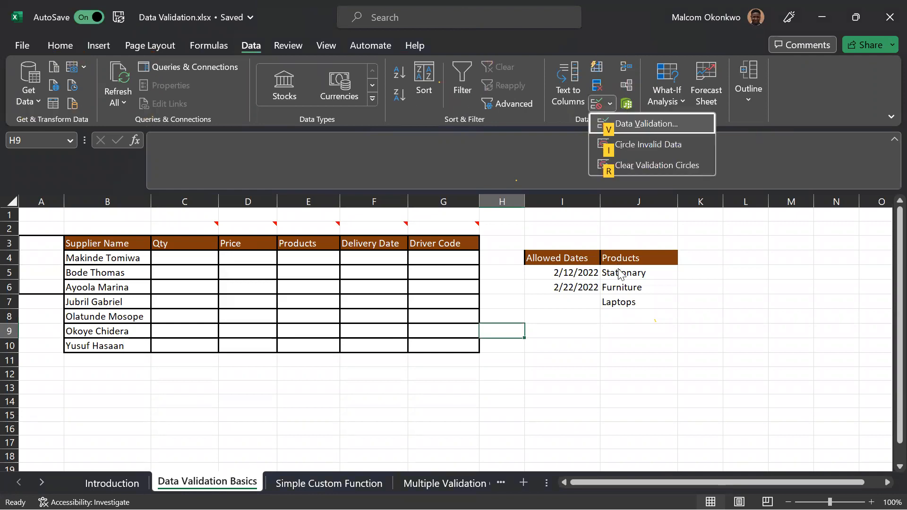
{"action": "key", "text": "v"}
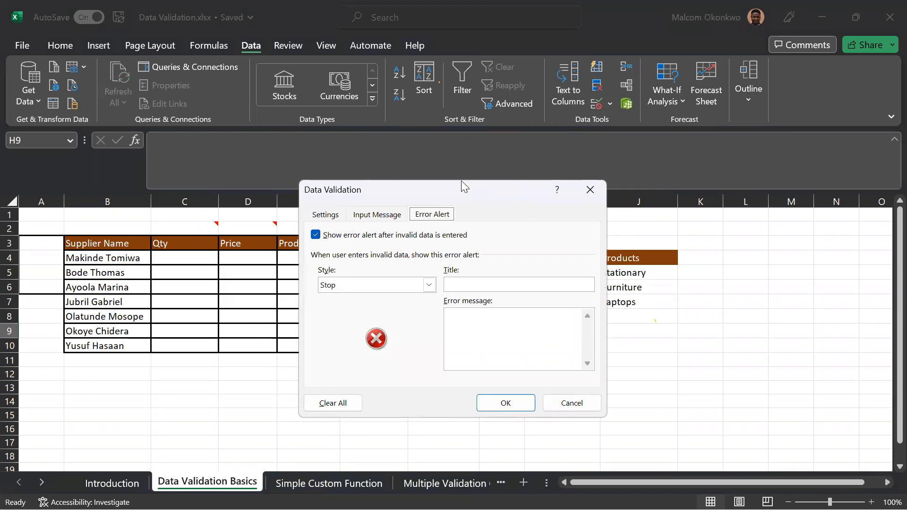
{"action": "left_click_drag", "start_coordinate": [458, 188], "coordinate": [606, 152]}
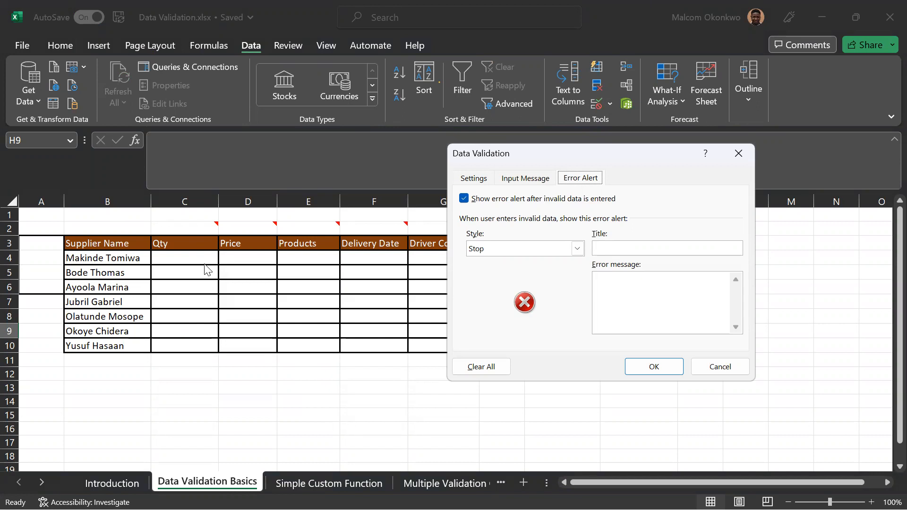
{"action": "left_click", "coordinate": [738, 157]}
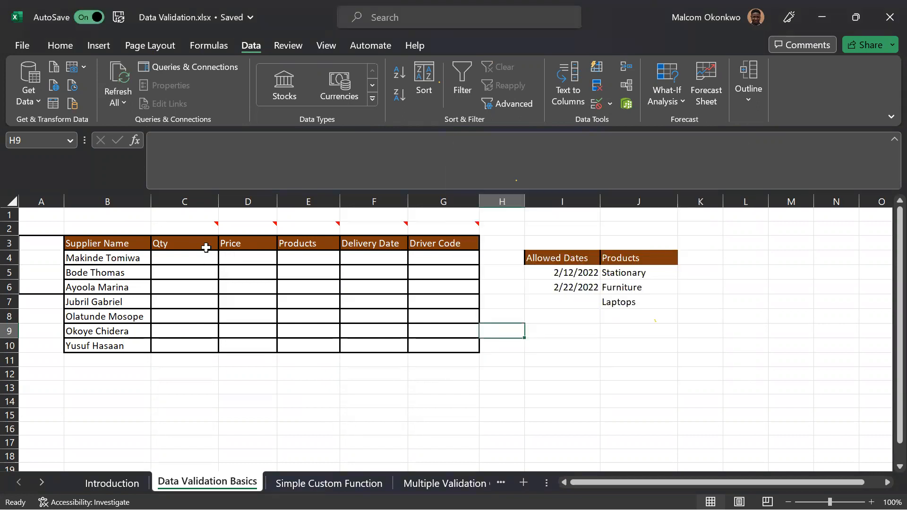
Start a data validation rule for Qty cells C4 to C10 that allows only whole numbers.
{"action": "left_click", "coordinate": [196, 229]}
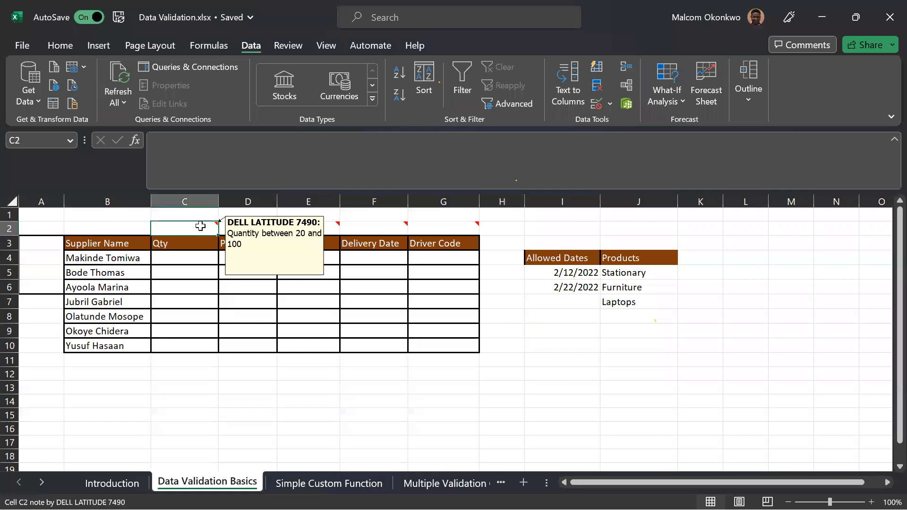
{"action": "left_click_drag", "start_coordinate": [191, 260], "coordinate": [204, 348]}
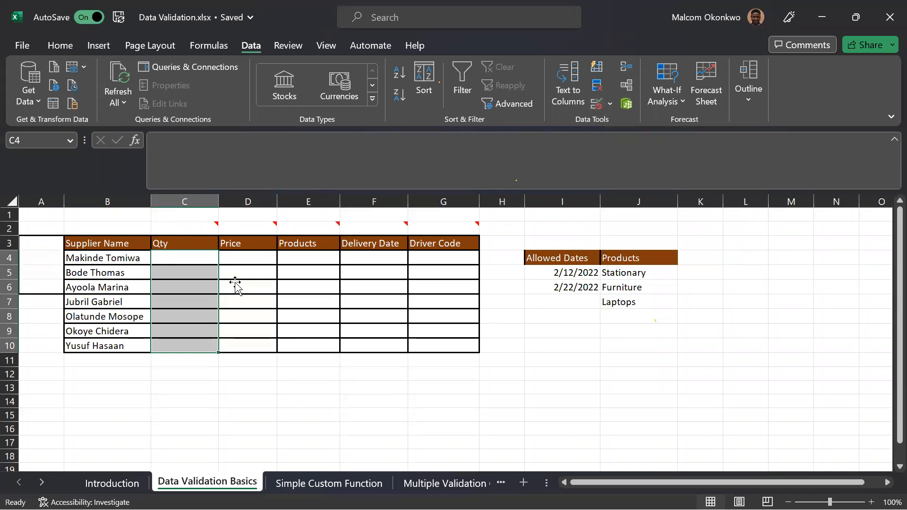
{"action": "left_click", "coordinate": [596, 105]}
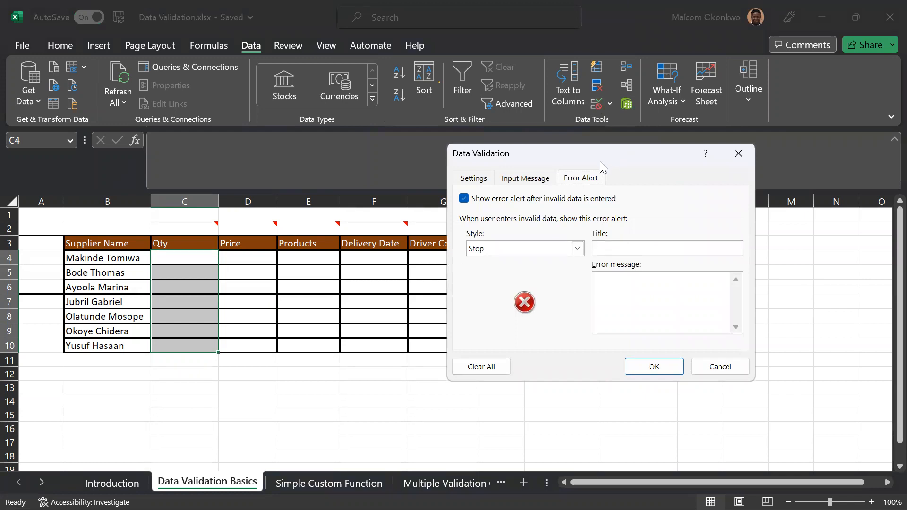
{"action": "left_click", "coordinate": [480, 179]}
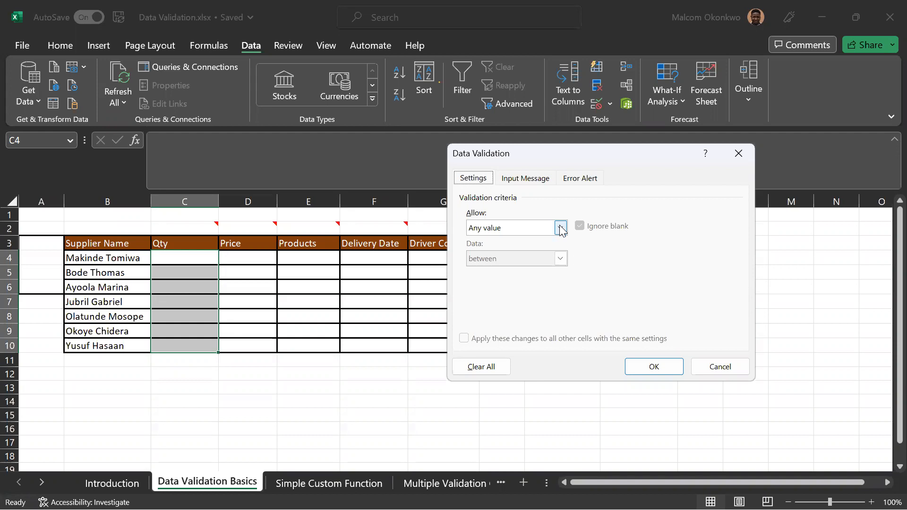
{"action": "left_click", "coordinate": [560, 228]}
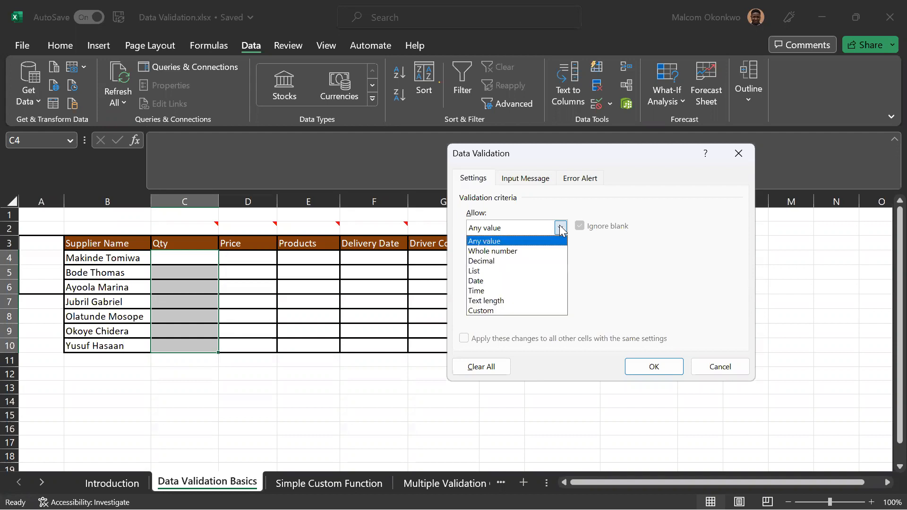
{"action": "left_click", "coordinate": [506, 250]}
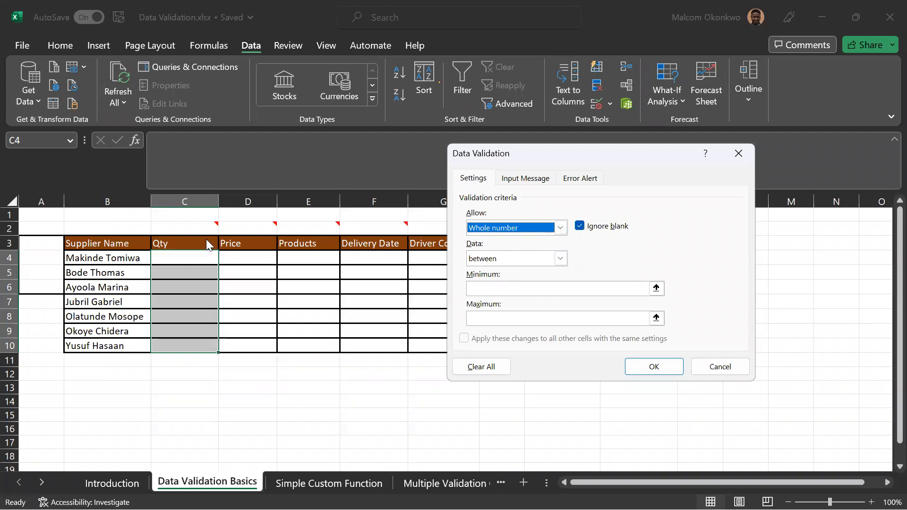
Set the whole-number criteria to between, with a minimum of 20 and a maximum of 100.
{"action": "left_click", "coordinate": [561, 259]}
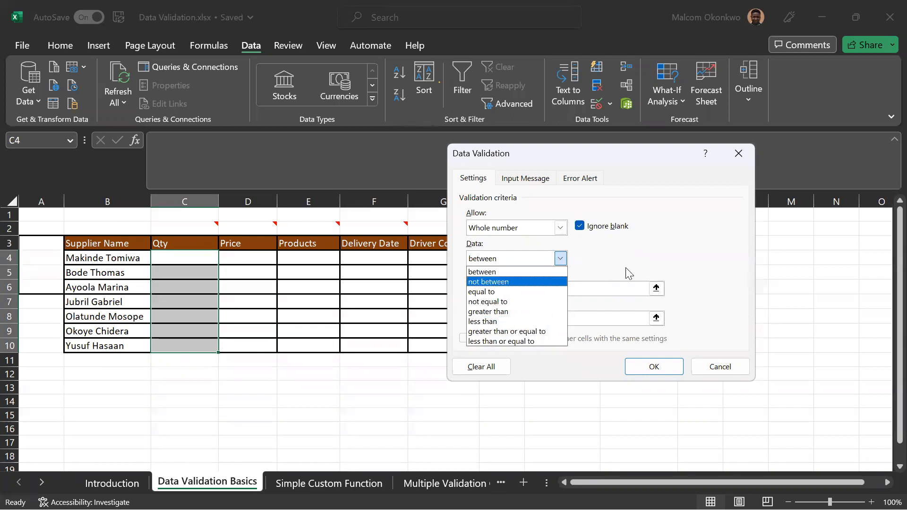
{"action": "left_click", "coordinate": [507, 271]}
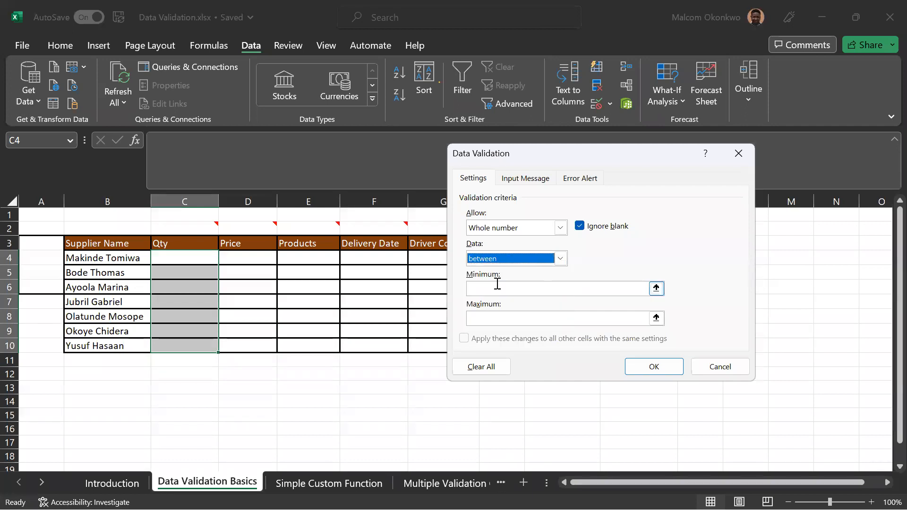
{"action": "left_click", "coordinate": [491, 286]}
{"action": "type", "text": "2"}
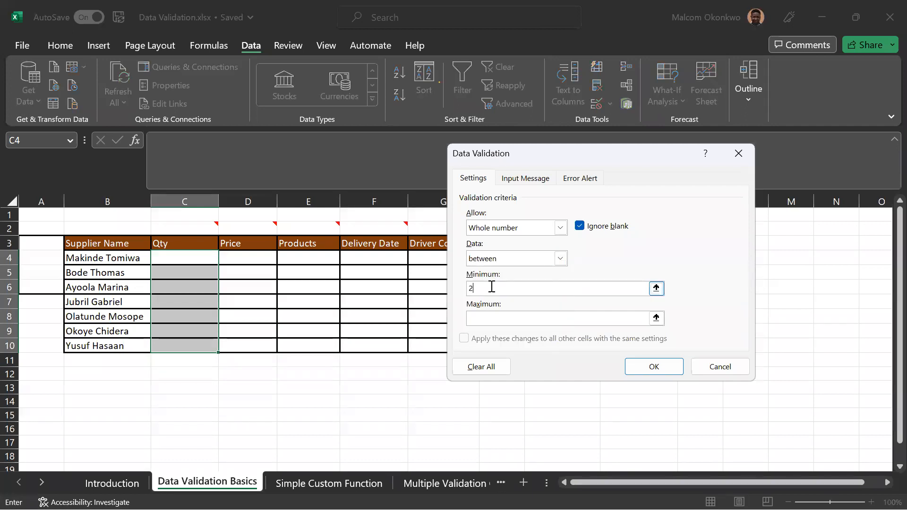
{"action": "type", "text": "0"}
{"action": "left_click", "coordinate": [481, 315]}
{"action": "type", "text": "100"}
Enter the input message "Input whole number between 20 to 100" for the Qty rule.
{"action": "left_click", "coordinate": [542, 179]}
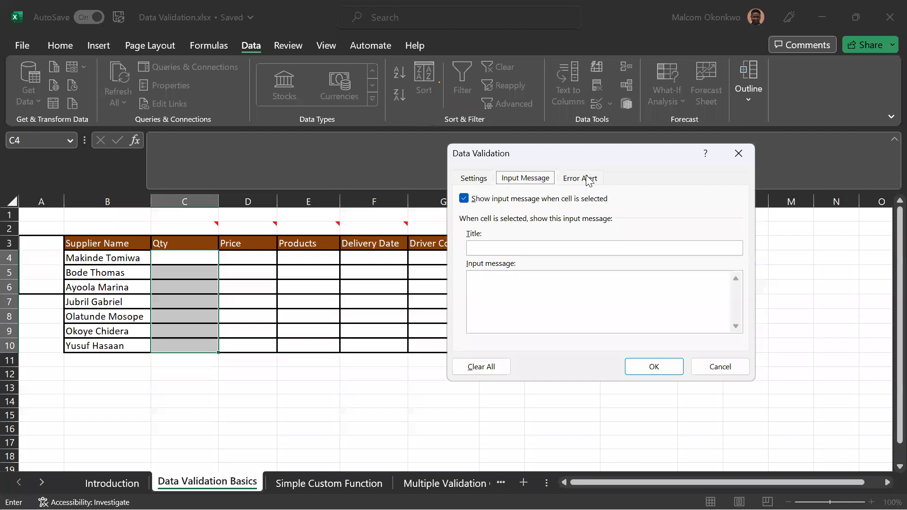
{"action": "left_click", "coordinate": [528, 283]}
{"action": "type", "text": "Input who"}
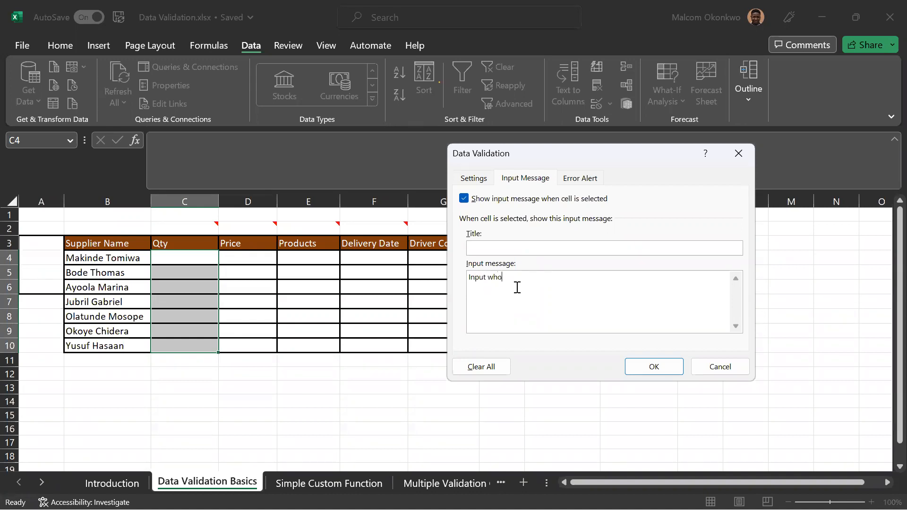
{"action": "type", "text": "le number between 20 to 100"}
Copy the input message text into the error alert's message and apply the validation rule.
{"action": "left_click_drag", "start_coordinate": [618, 277], "coordinate": [468, 278]}
{"action": "key", "text": "ctrl+c"}
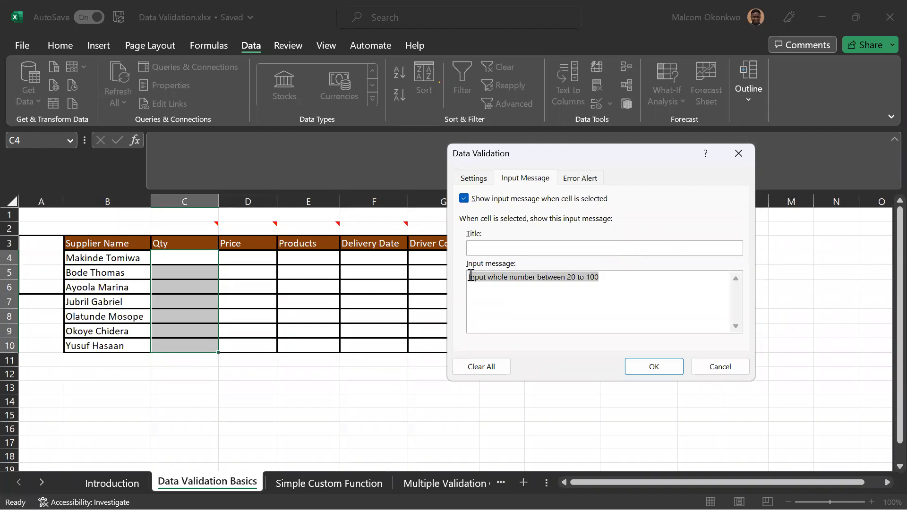
{"action": "left_click", "coordinate": [580, 178]}
{"action": "left_click", "coordinate": [602, 293]}
{"action": "key", "text": "ctrl+v"}
{"action": "left_click", "coordinate": [675, 366]}
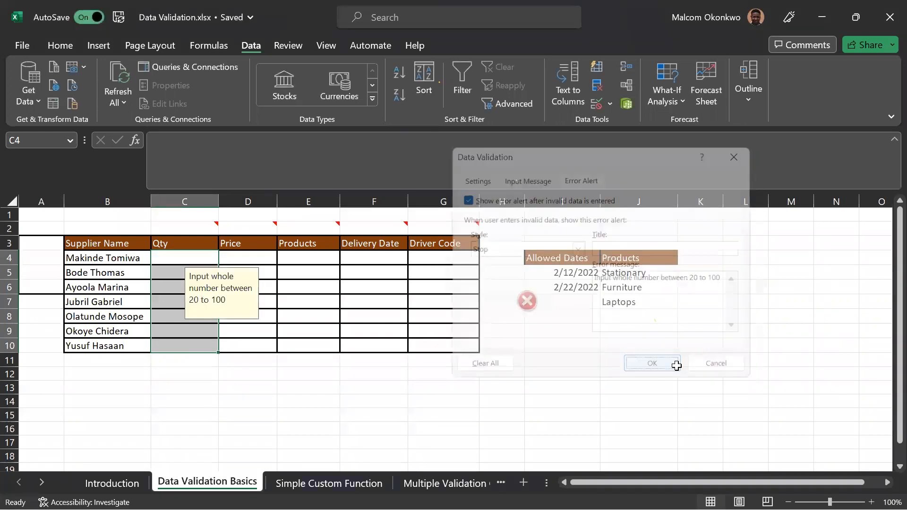
Test the Qty rule in cell C4 by trying 10, retrying with 20, and replacing that with 25.
{"action": "left_click", "coordinate": [242, 364]}
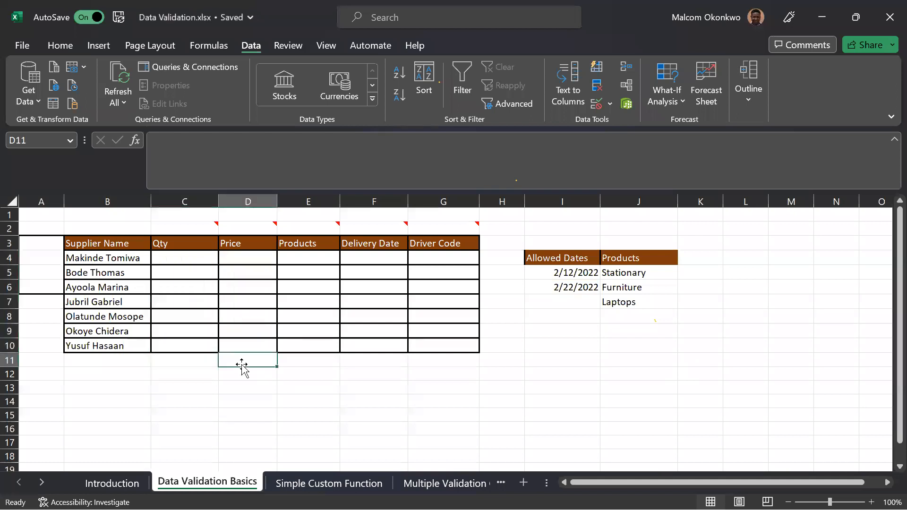
{"action": "left_click", "coordinate": [191, 259]}
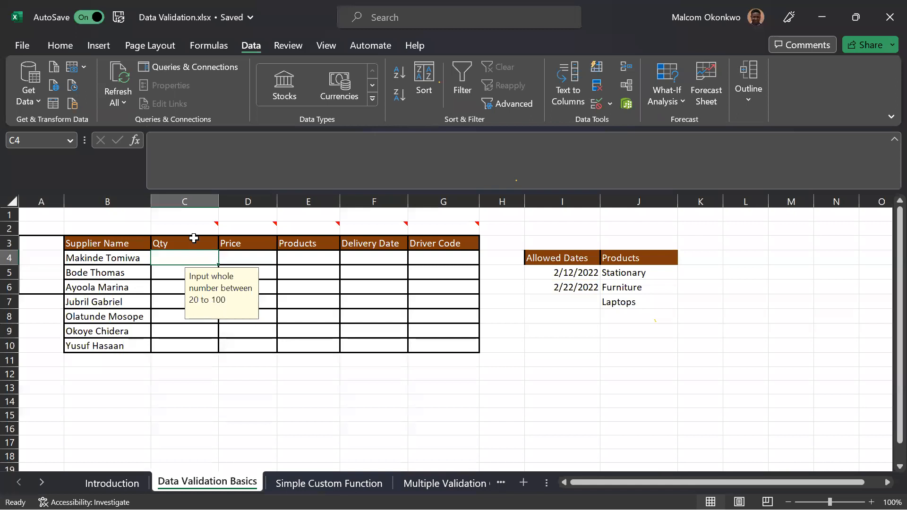
{"action": "type", "text": "10"}
{"action": "key", "text": "Return"}
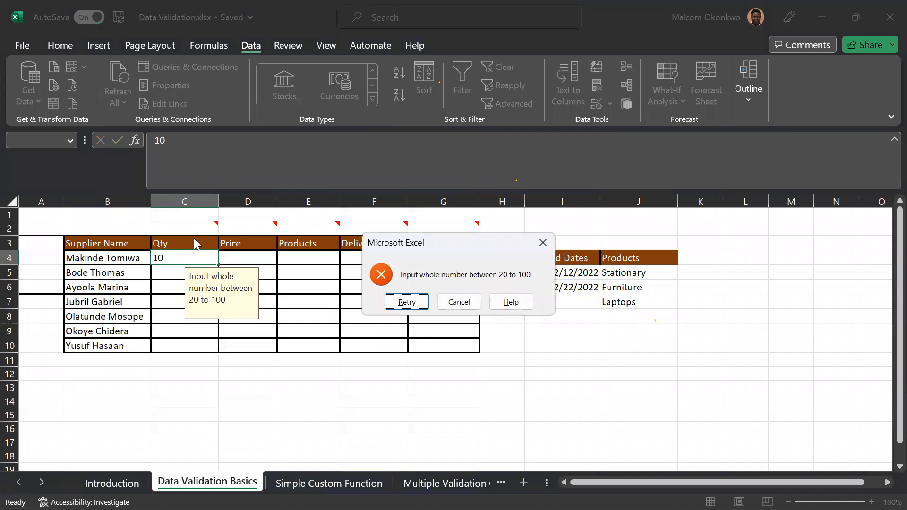
{"action": "key", "text": "Return"}
{"action": "type", "text": "20"}
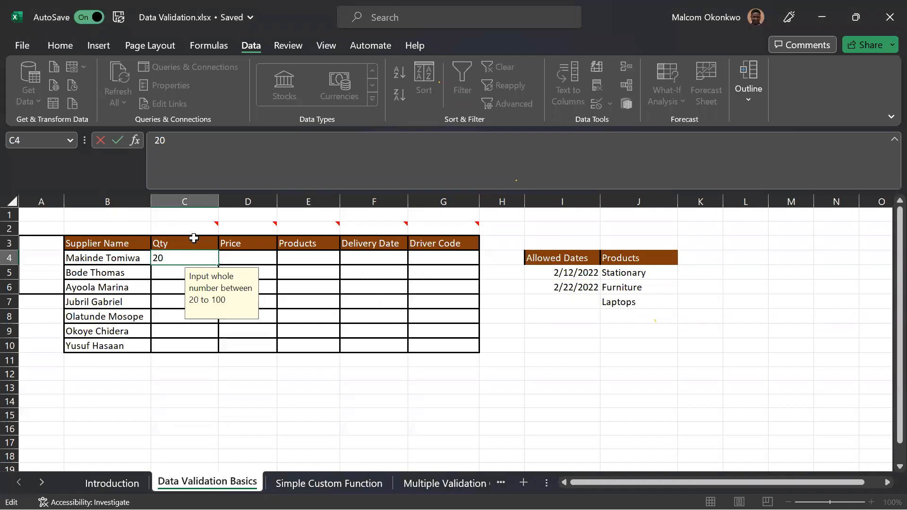
{"action": "key", "text": "Return"}
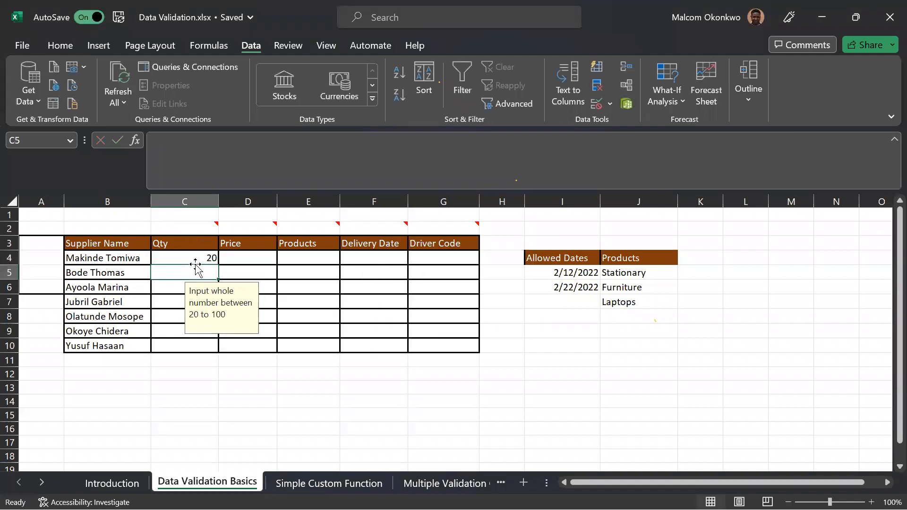
{"action": "left_click", "coordinate": [196, 258]}
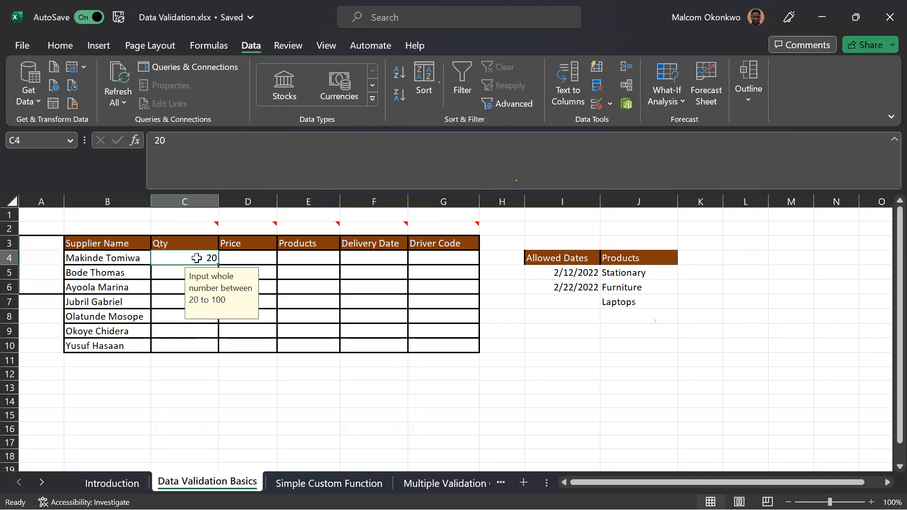
{"action": "type", "text": "25"}
{"action": "key", "text": "Return"}
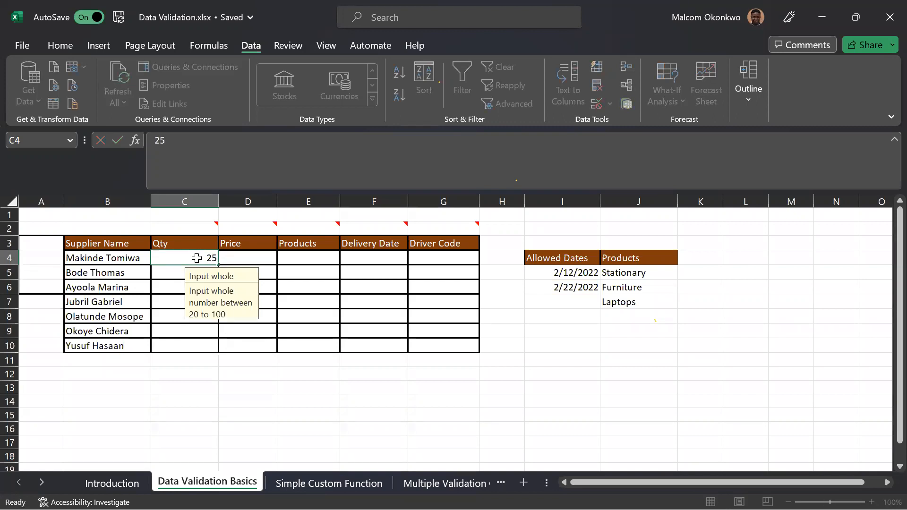
Try to enter 102 in cell C4, and retry the entry with 25.
{"action": "left_click", "coordinate": [196, 258]}
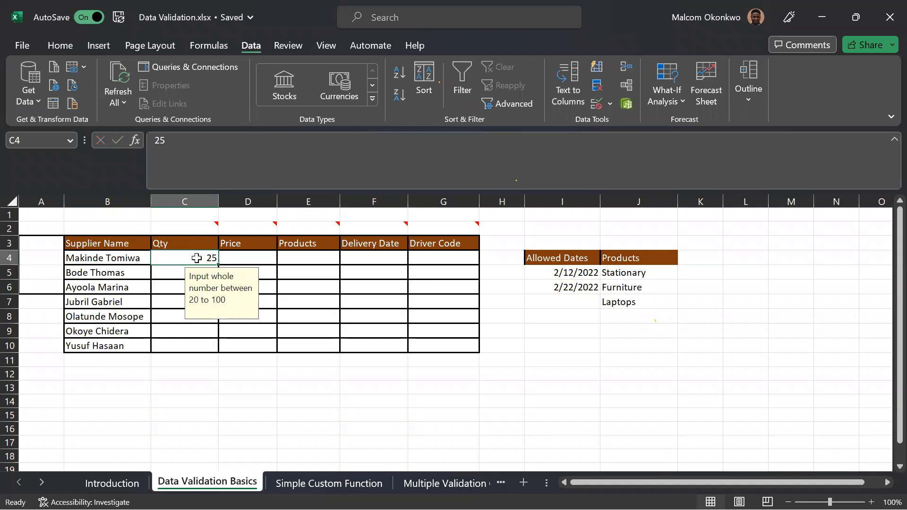
{"action": "type", "text": "102"}
{"action": "key", "text": "Return"}
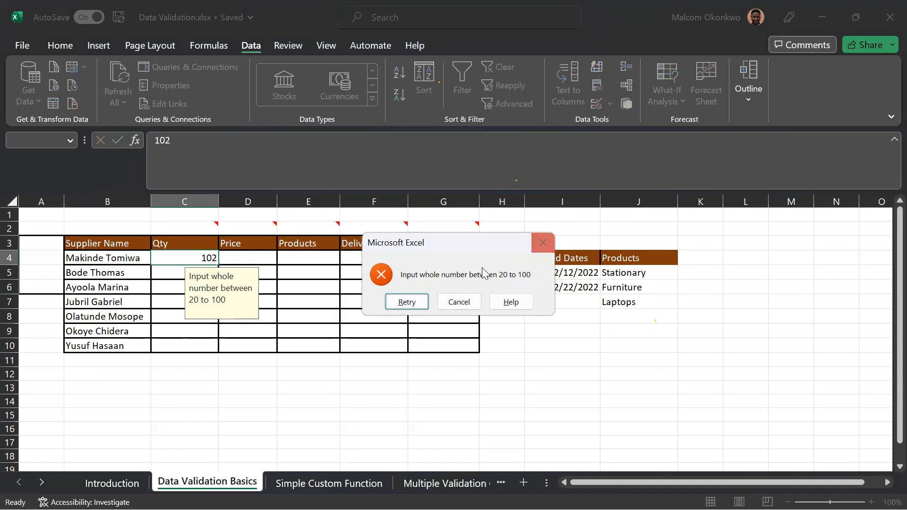
{"action": "left_click", "coordinate": [426, 306]}
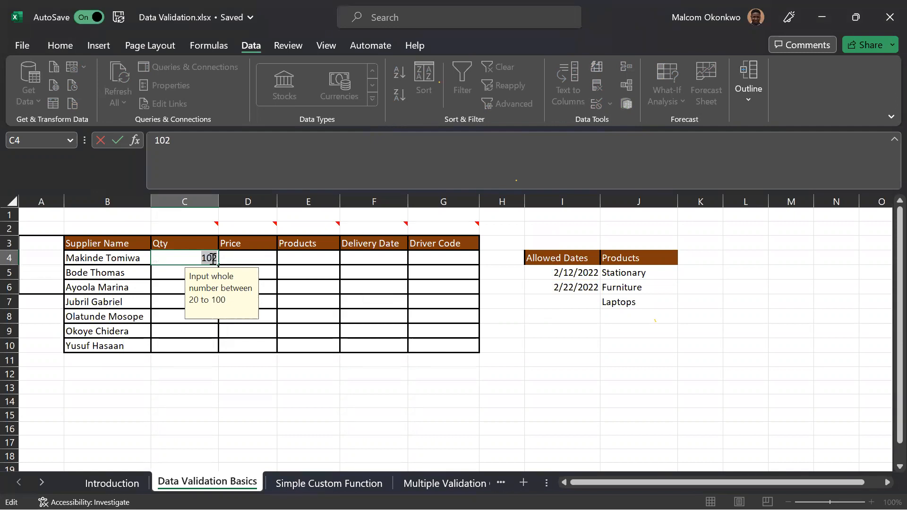
{"action": "type", "text": "25"}
{"action": "key", "text": "Return"}
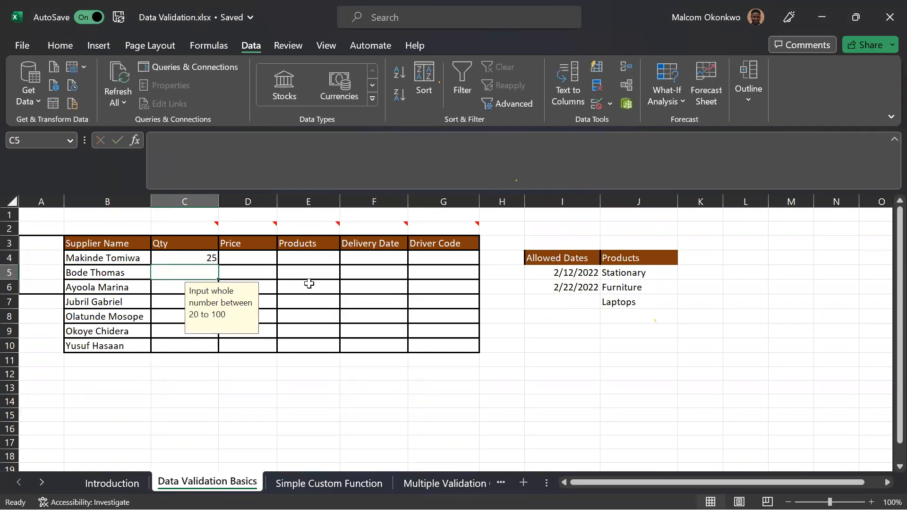
Set the minimum in cell C5's validation rule to 30 and apply it to that cell only.
{"action": "left_click", "coordinate": [609, 105]}
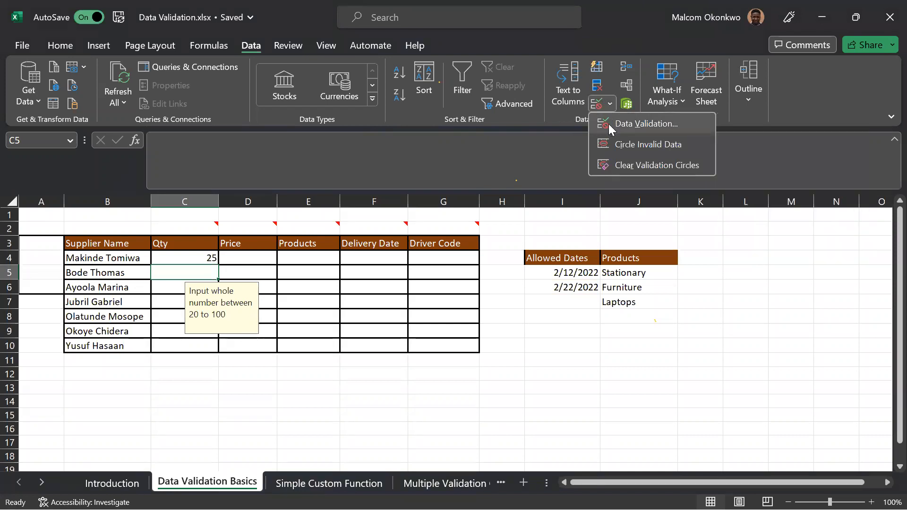
{"action": "left_click", "coordinate": [609, 124]}
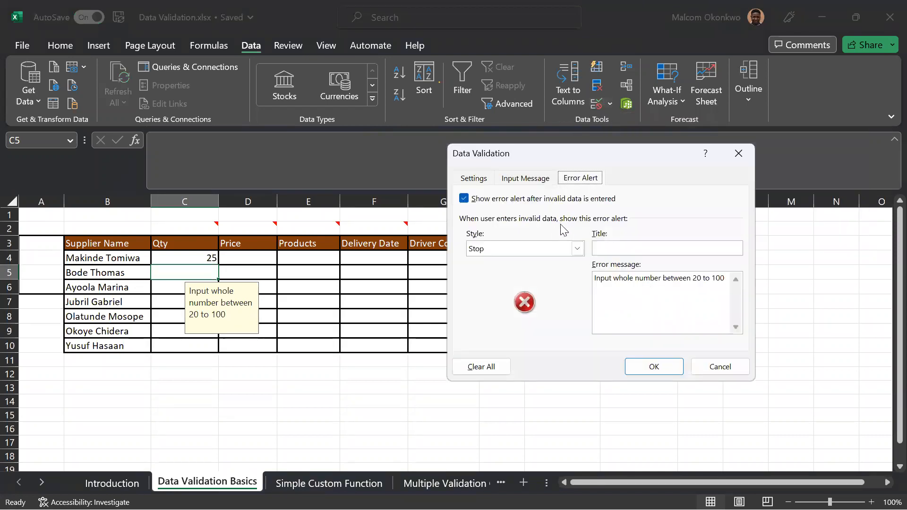
{"action": "left_click", "coordinate": [476, 178]}
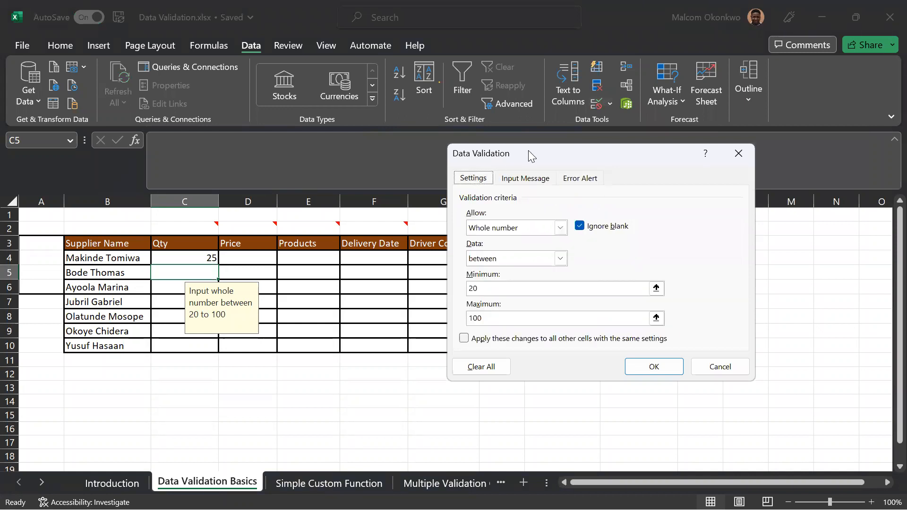
{"action": "left_click_drag", "start_coordinate": [547, 159], "coordinate": [600, 174]}
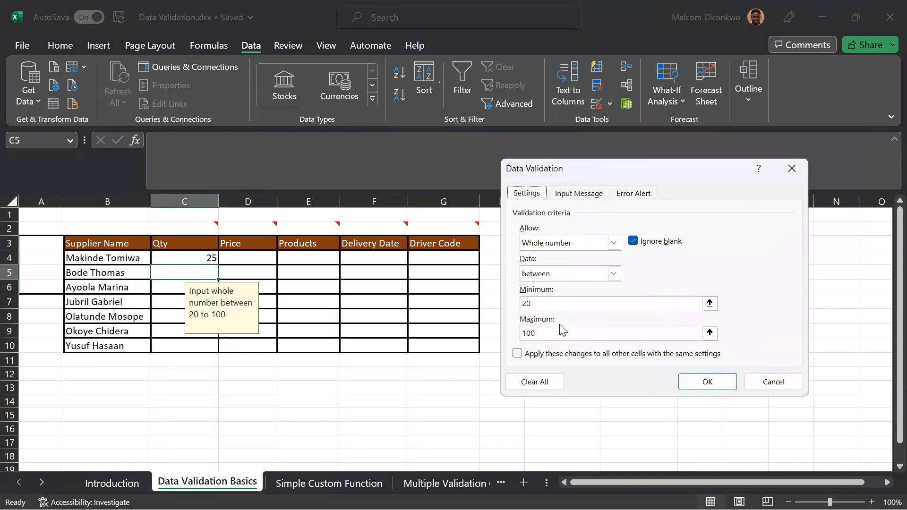
{"action": "left_click_drag", "start_coordinate": [538, 333], "coordinate": [521, 305]}
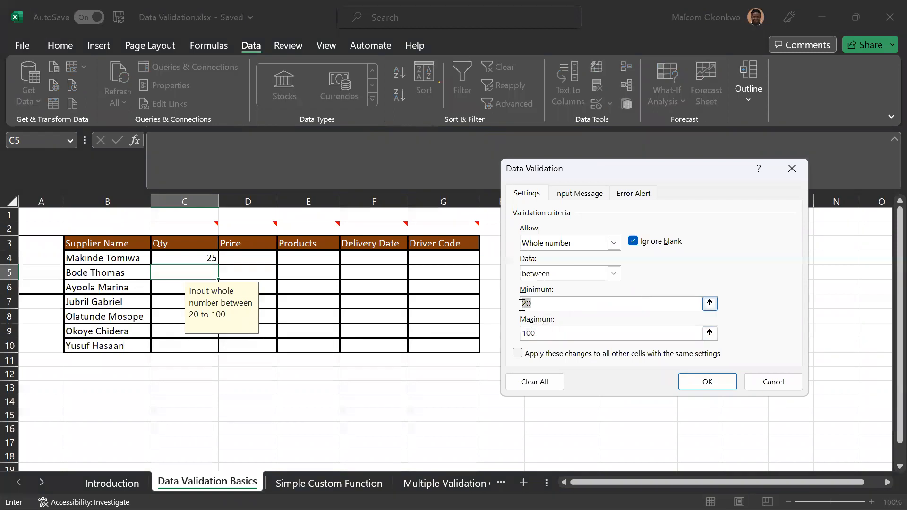
{"action": "type", "text": "30"}
{"action": "left_click", "coordinate": [707, 382]}
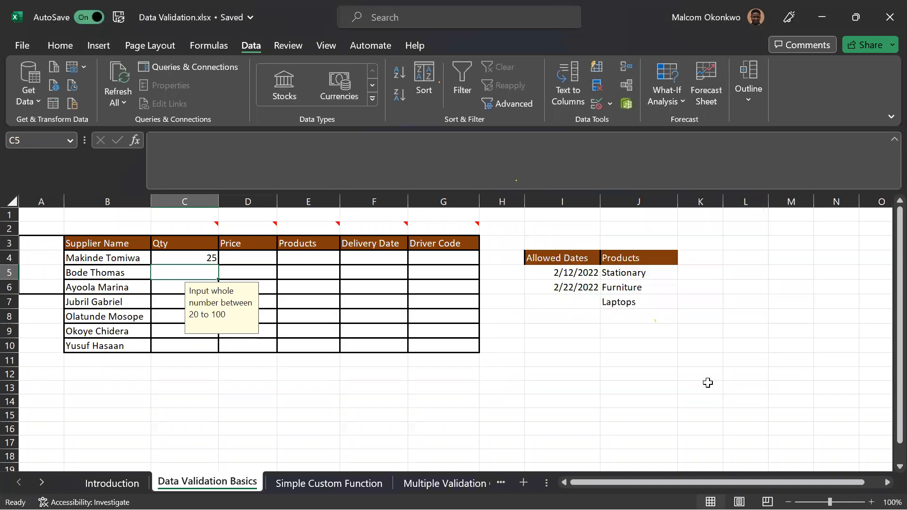
Check the validation criteria of cell C4 and close them without changes.
{"action": "left_click", "coordinate": [206, 259]}
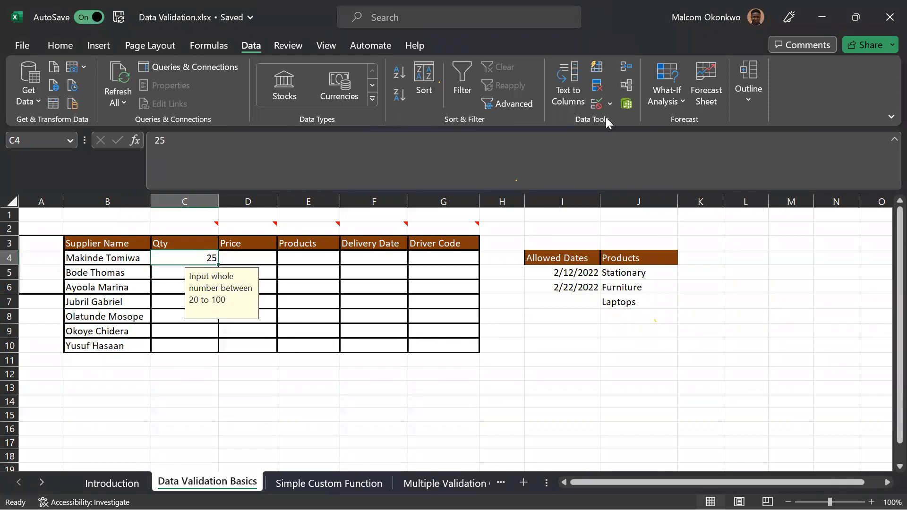
{"action": "left_click", "coordinate": [597, 105]}
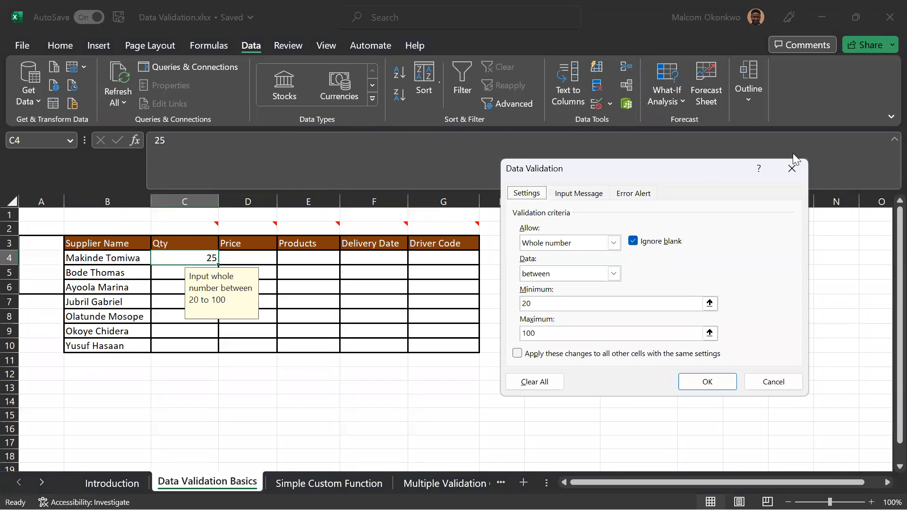
{"action": "left_click", "coordinate": [792, 168]}
Erase the mixed validation settings of the Qty cells C4:C10 and allow only whole numbers in them.
{"action": "left_click", "coordinate": [240, 398]}
{"action": "left_click_drag", "start_coordinate": [206, 257], "coordinate": [207, 346]}
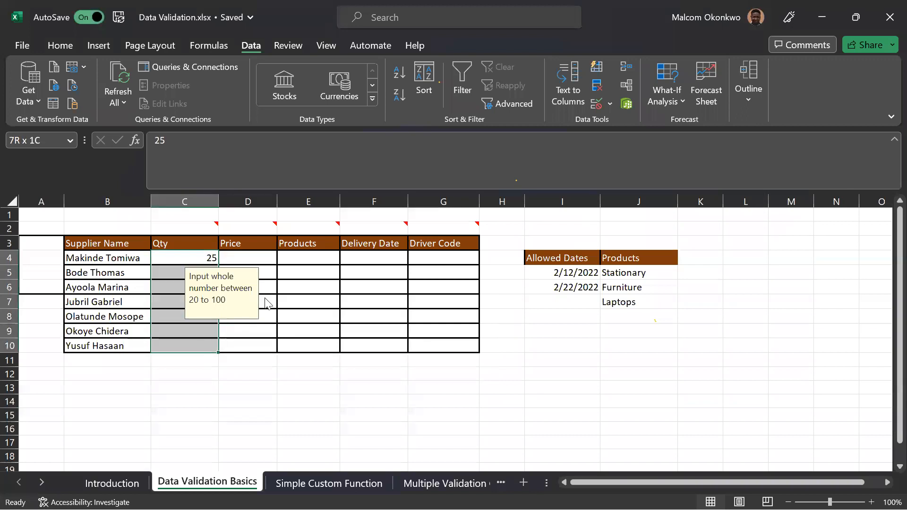
{"action": "left_click", "coordinate": [597, 104]}
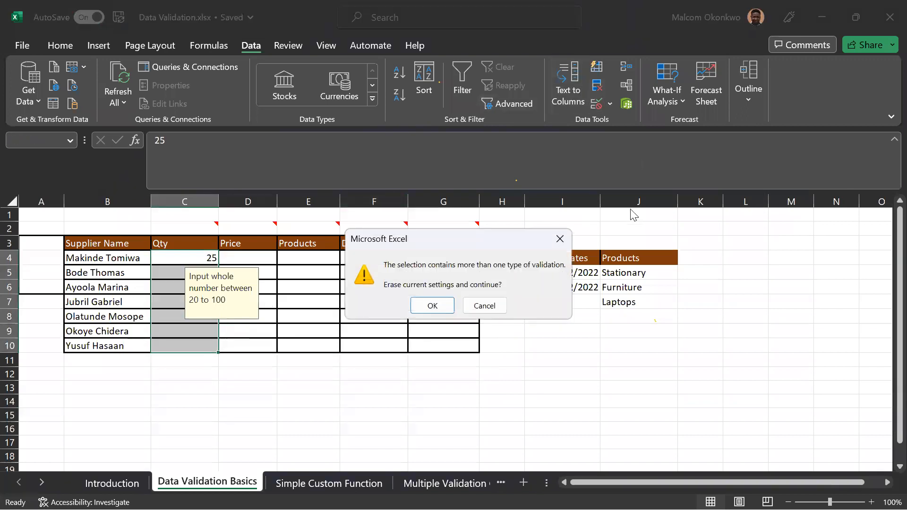
{"action": "left_click", "coordinate": [433, 306]}
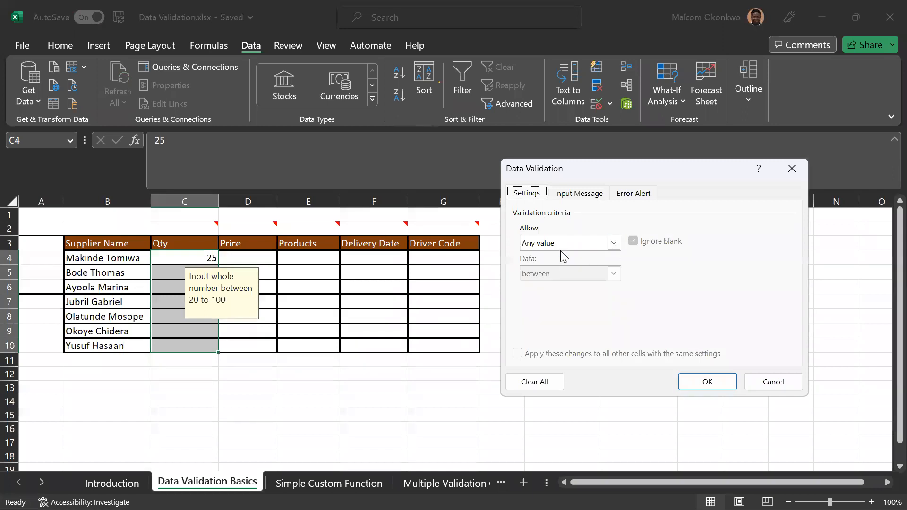
{"action": "left_click", "coordinate": [594, 242]}
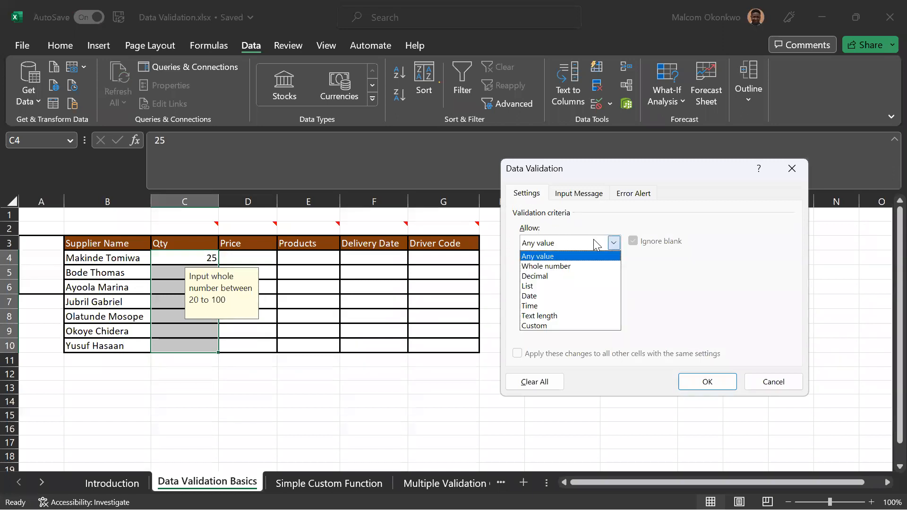
{"action": "left_click", "coordinate": [559, 266]}
Set the Qty rule's minimum to 30 and maximum to 100, and apply it to C4:C10.
{"action": "left_click", "coordinate": [544, 308]}
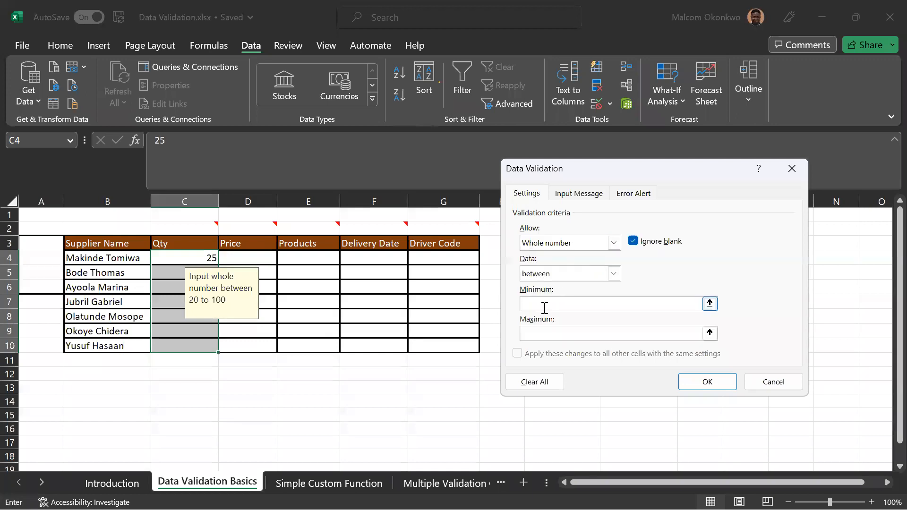
{"action": "type", "text": "25"}
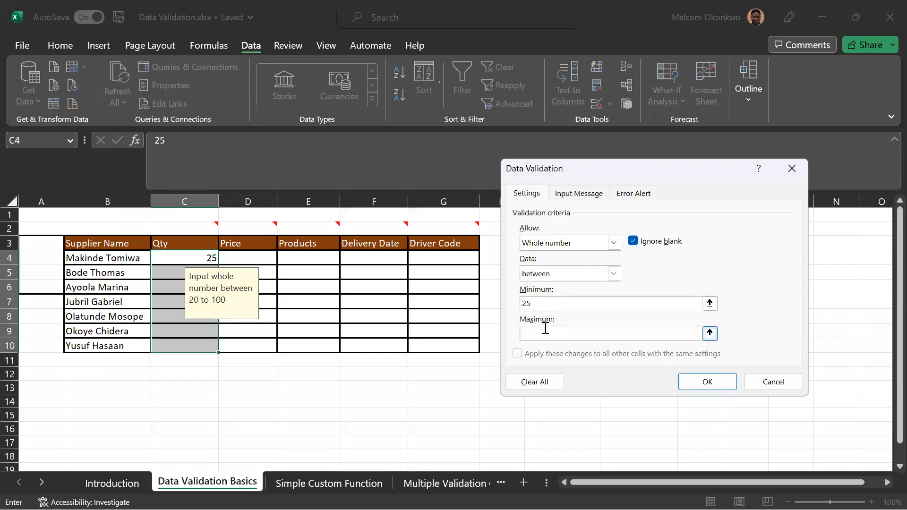
{"action": "key", "text": "BackSpace"}
{"action": "key", "text": "BackSpace"}
{"action": "type", "text": "30"}
{"action": "left_click", "coordinate": [544, 336]}
{"action": "type", "text": "100"}
{"action": "left_click", "coordinate": [695, 383]}
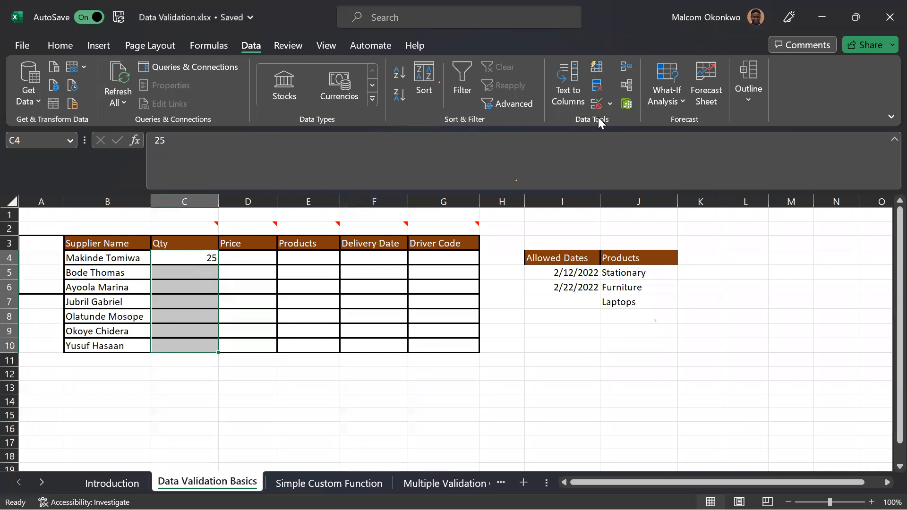
Circle the invalid data on the sheet.
{"action": "left_click", "coordinate": [609, 104]}
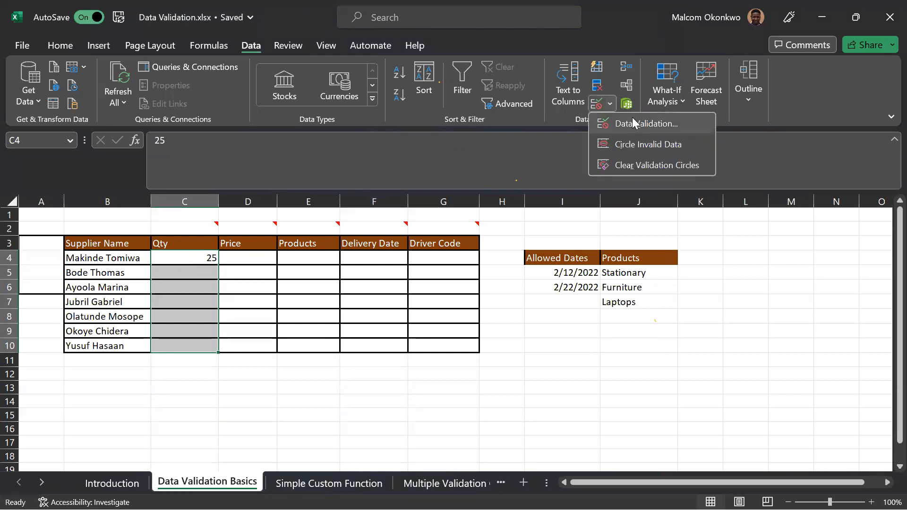
{"action": "left_click", "coordinate": [631, 143]}
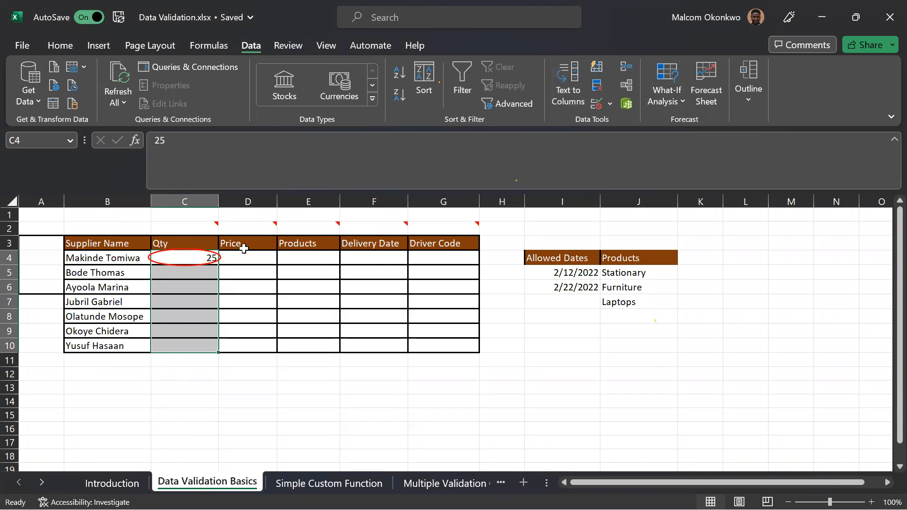
{"action": "left_click", "coordinate": [609, 103]}
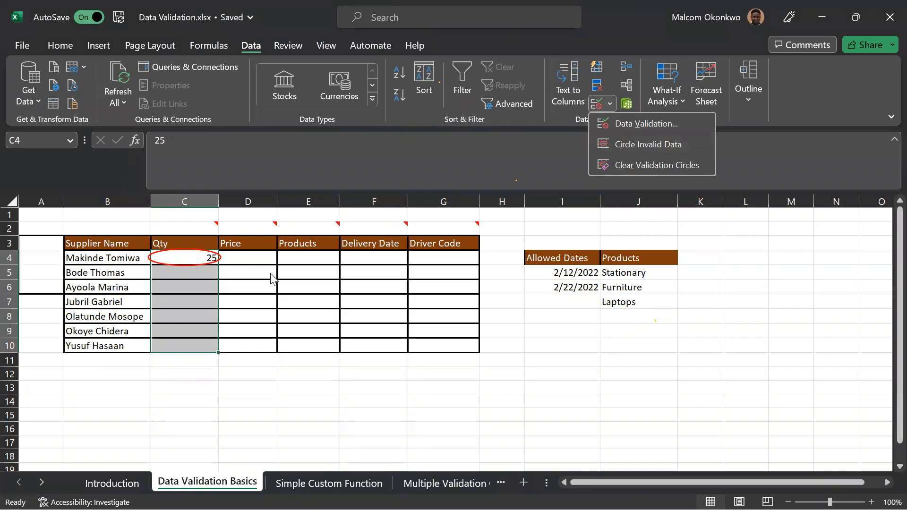
{"action": "left_click", "coordinate": [198, 258]}
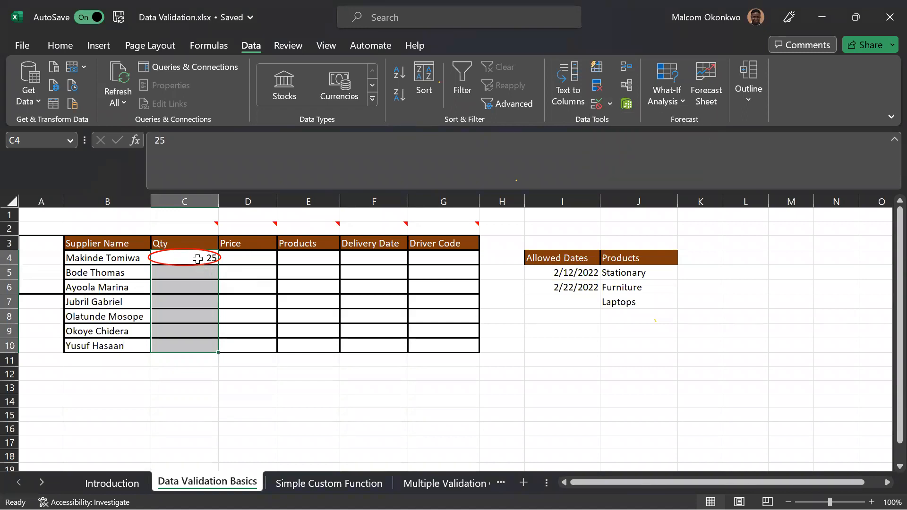
Try to enter 27 in cell C4, retry the entry with 30, and deselect the Qty range.
{"action": "type", "text": "27"}
{"action": "key", "text": "Return"}
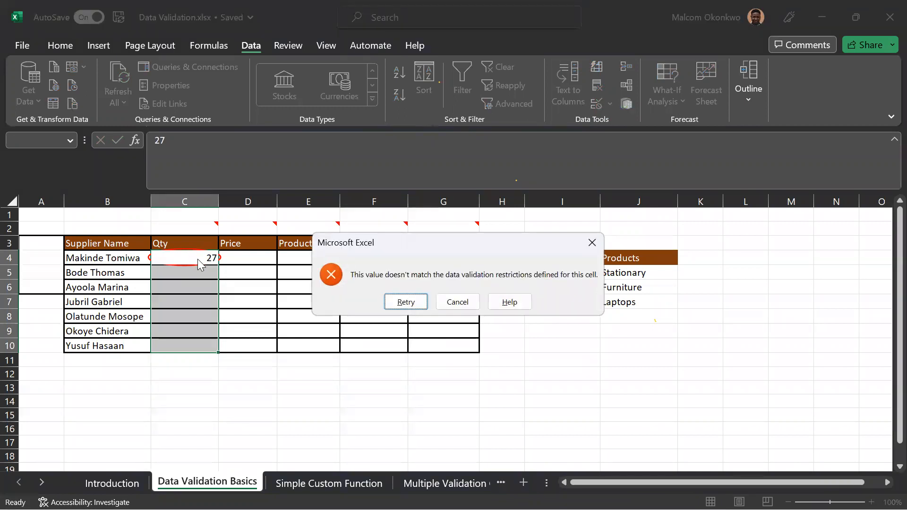
{"action": "left_click", "coordinate": [405, 302]}
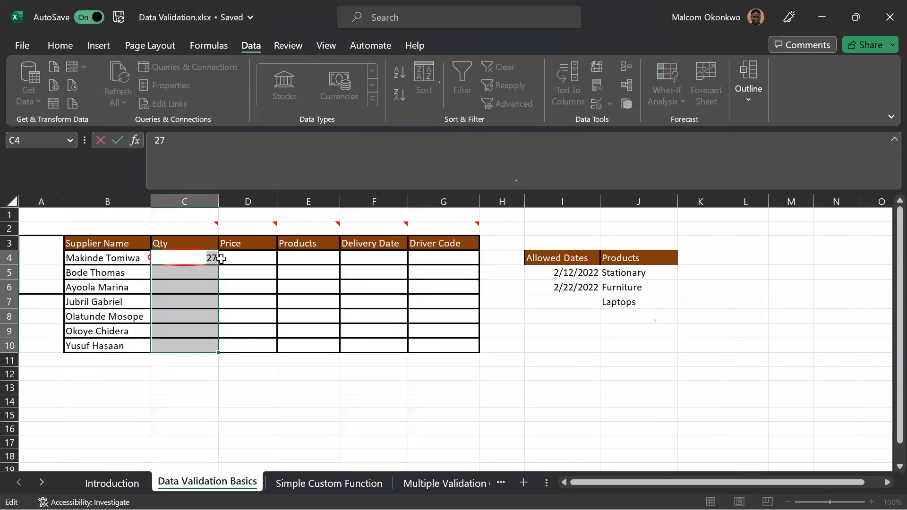
{"action": "type", "text": "30"}
{"action": "key", "text": "Return"}
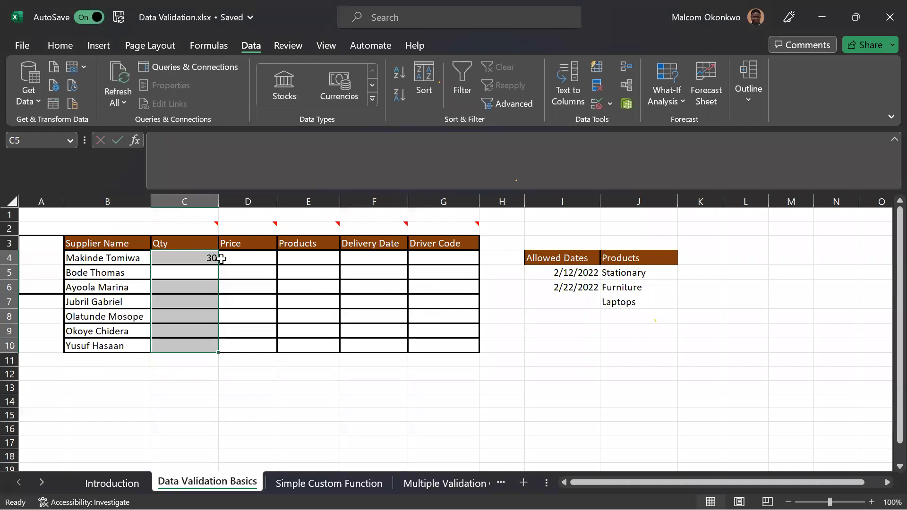
{"action": "left_click", "coordinate": [269, 373]}
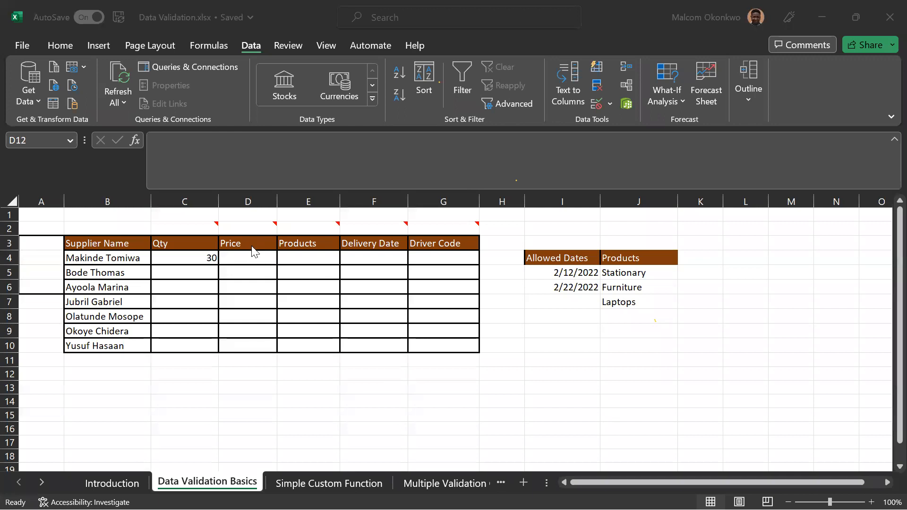
Read the note above the Price column and restrict cell D4 to decimal values greater than 200.
{"action": "mouse_move", "coordinate": [259, 229]}
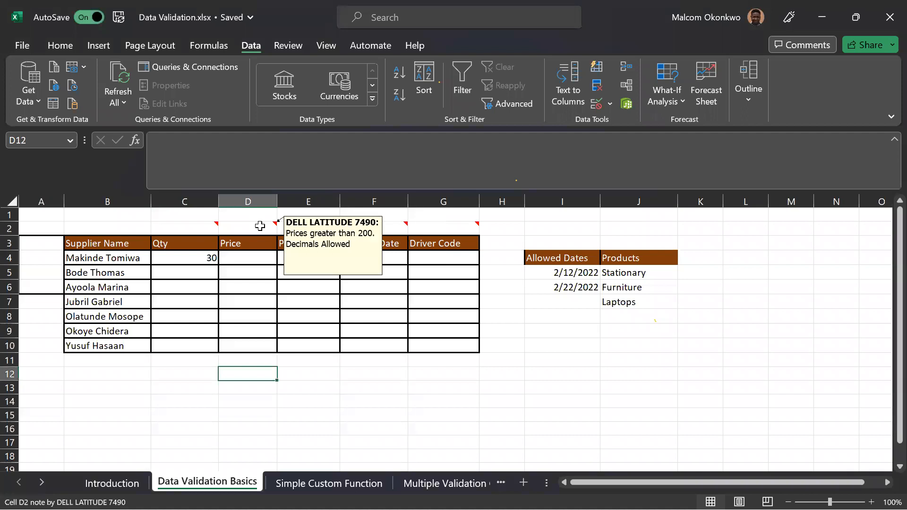
{"action": "mouse_move", "coordinate": [305, 230]}
{"action": "left_click", "coordinate": [264, 256]}
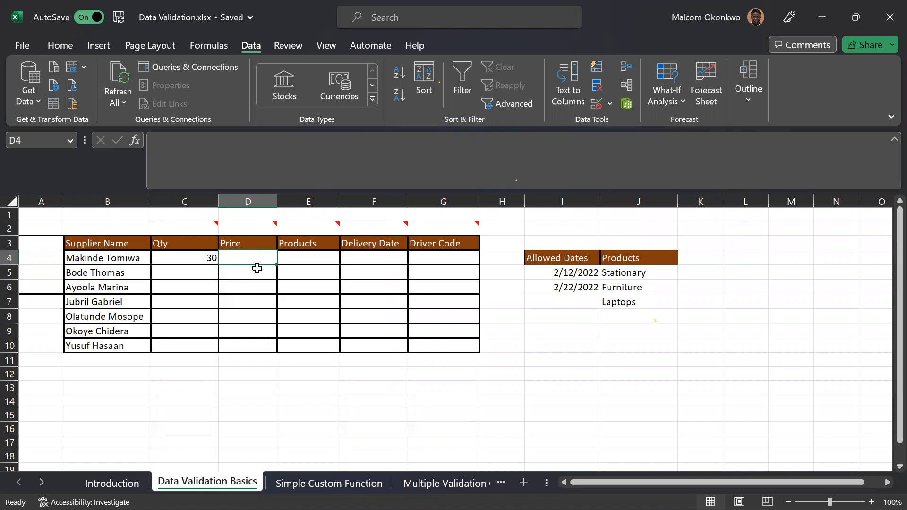
{"action": "left_click", "coordinate": [594, 105]}
{"action": "left_click", "coordinate": [613, 243]}
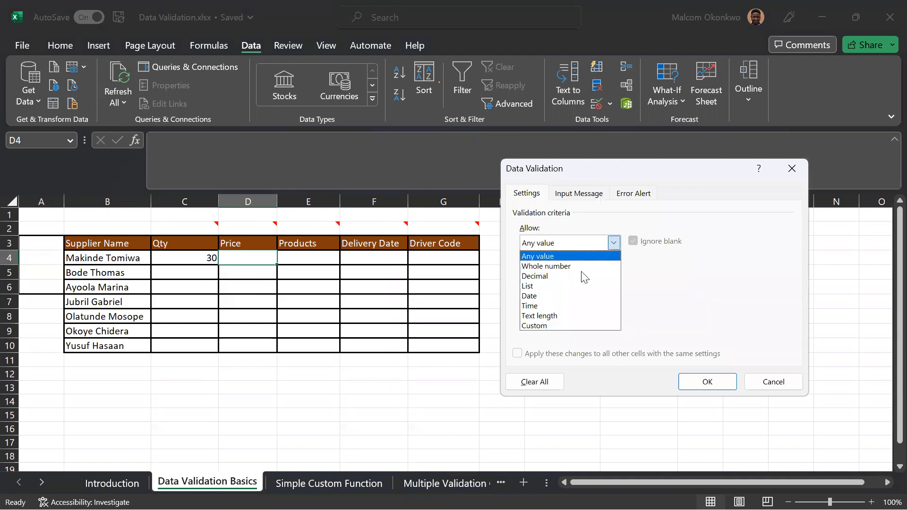
{"action": "left_click", "coordinate": [583, 273]}
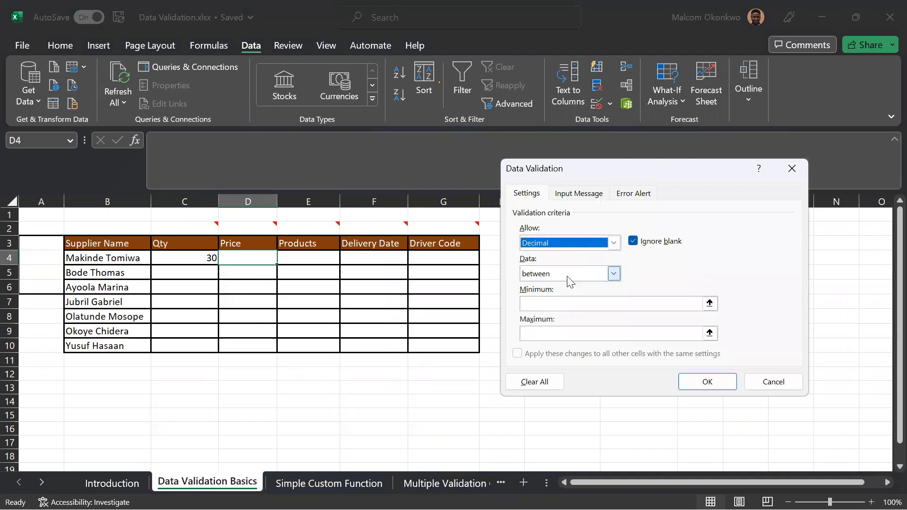
{"action": "left_click", "coordinate": [613, 274]}
{"action": "left_click", "coordinate": [544, 327]}
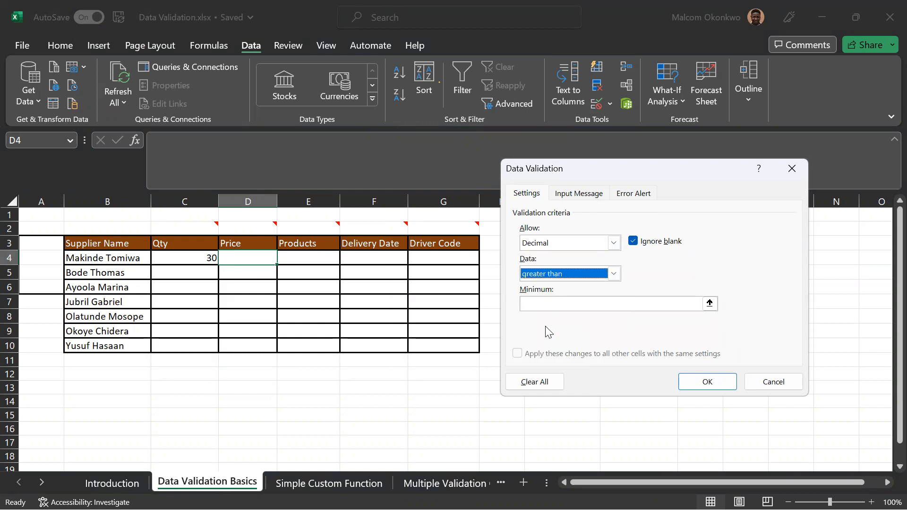
{"action": "left_click", "coordinate": [538, 304]}
{"action": "type", "text": "200"}
{"action": "left_click", "coordinate": [695, 378]}
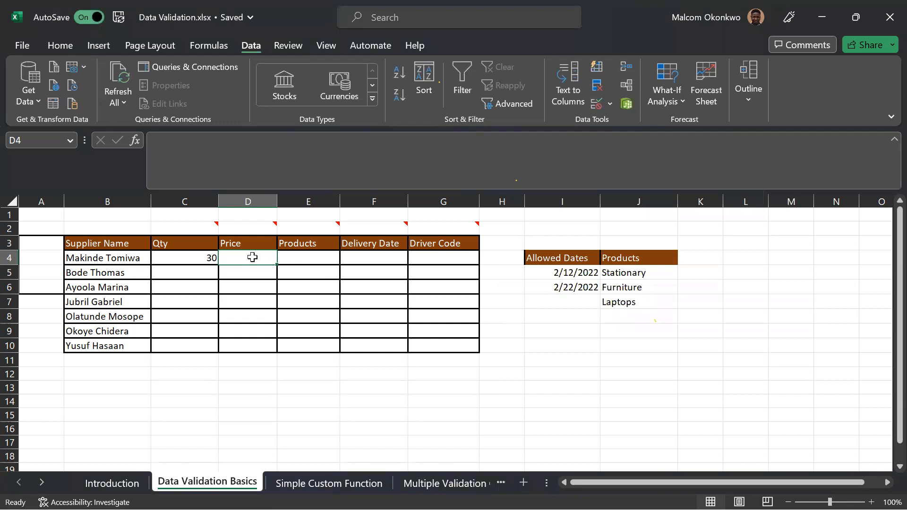
Test the Price rule in cell D4 by trying 150 and retrying with 200.4.
{"action": "type", "text": "150"}
{"action": "key", "text": "Return"}
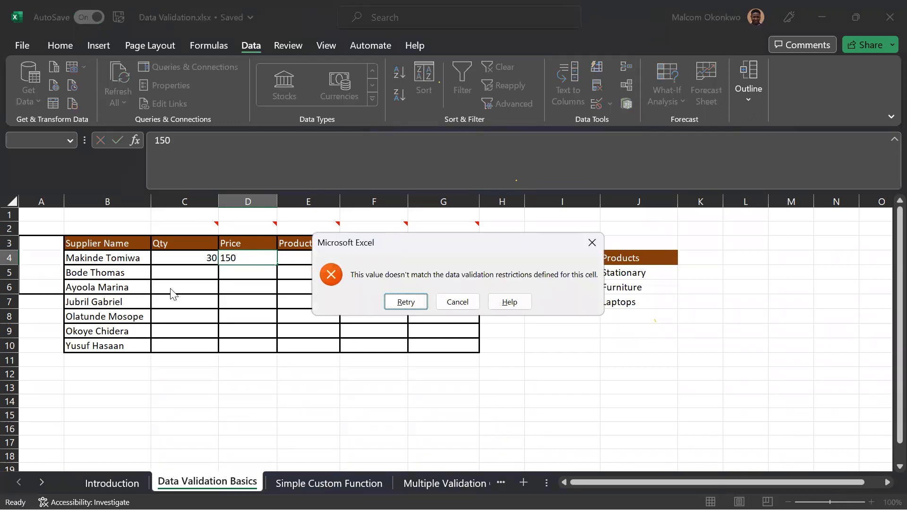
{"action": "left_click", "coordinate": [397, 300]}
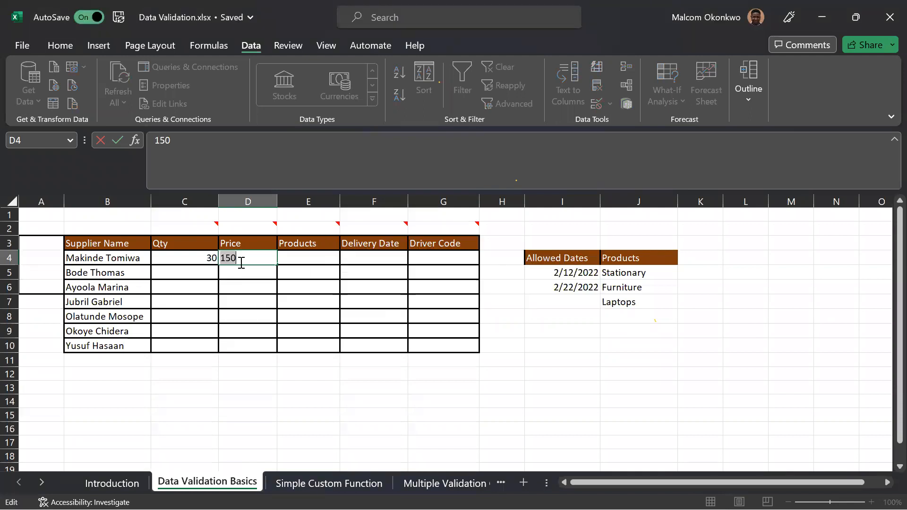
{"action": "type", "text": "200.4"}
{"action": "key", "text": "Return"}
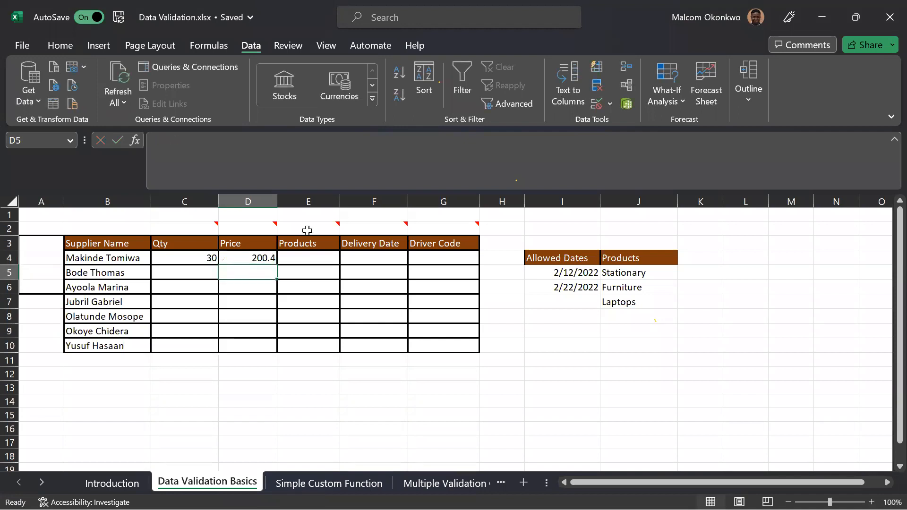
Enter 150 in cell D5 to check whether the Price rule applies there.
{"action": "left_click", "coordinate": [253, 256]}
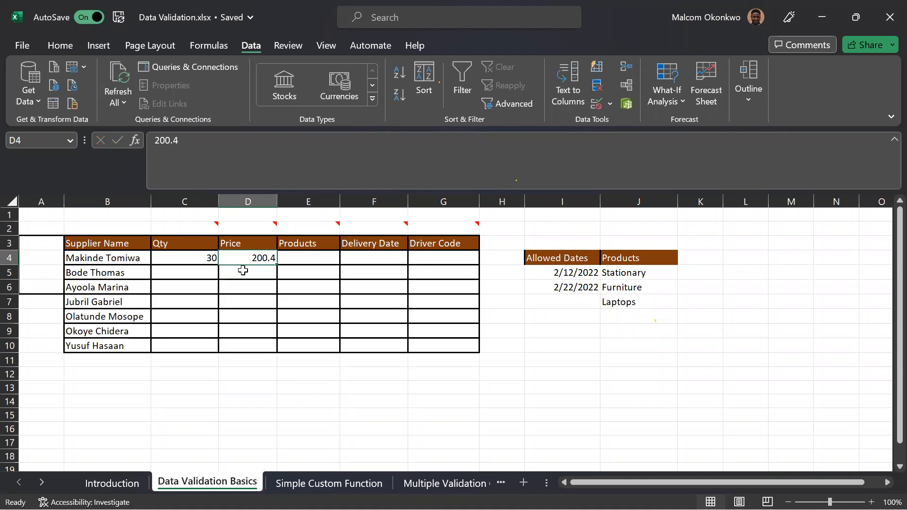
{"action": "left_click", "coordinate": [246, 273]}
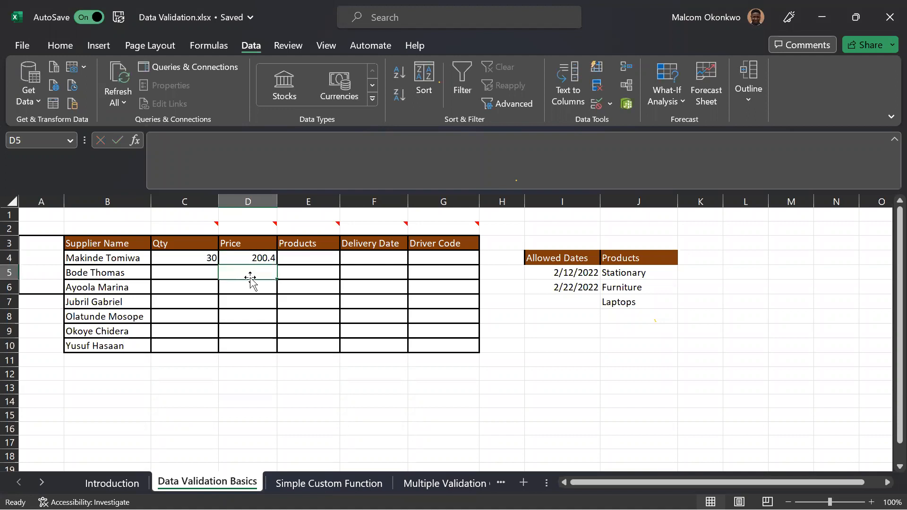
{"action": "type", "text": "150"}
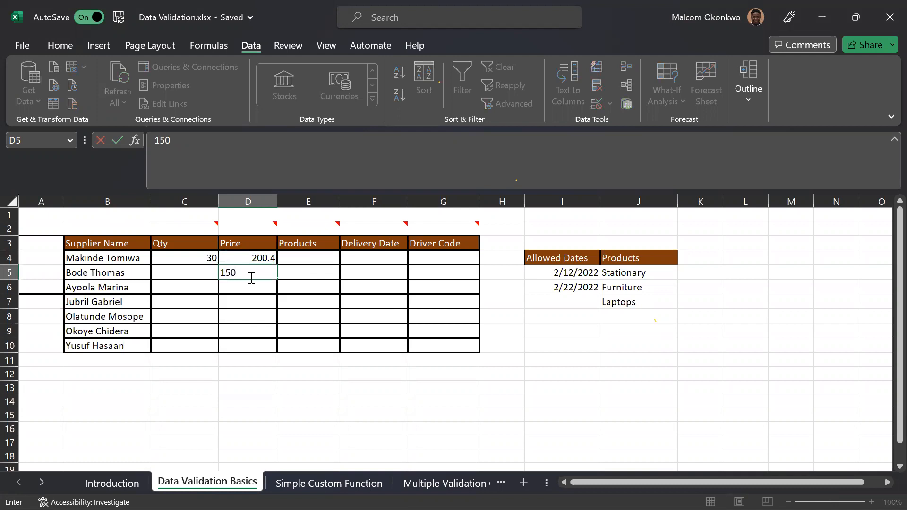
{"action": "key", "text": "Return"}
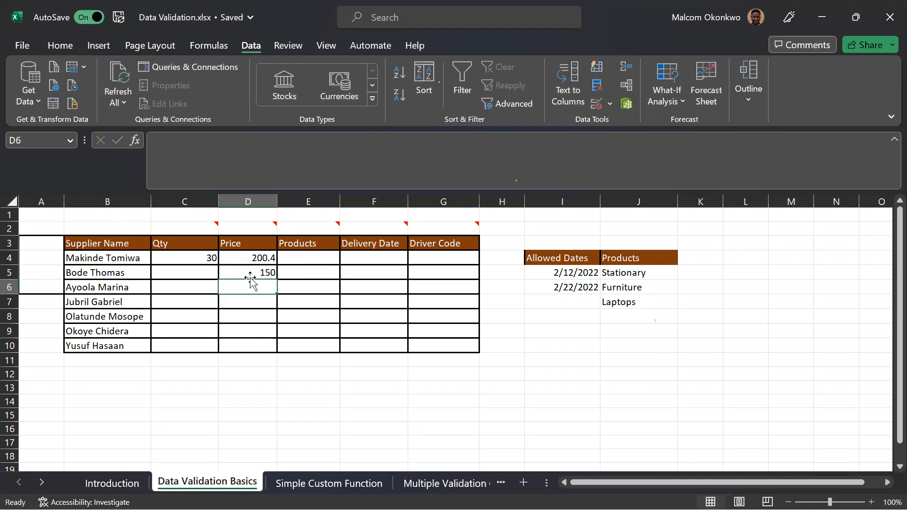
Copy cell D4 and paste only its validation rule into the Price cells D5:D10.
{"action": "left_click", "coordinate": [263, 257]}
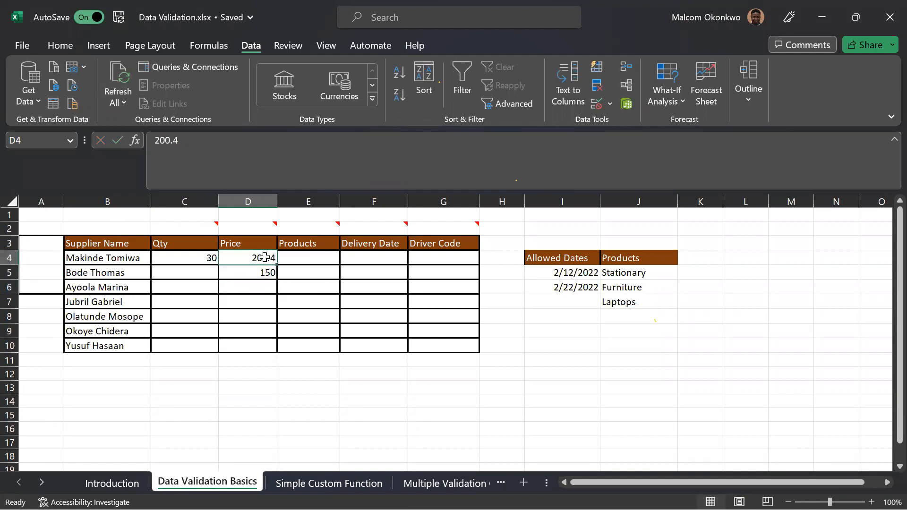
{"action": "key", "text": "ctrl+c"}
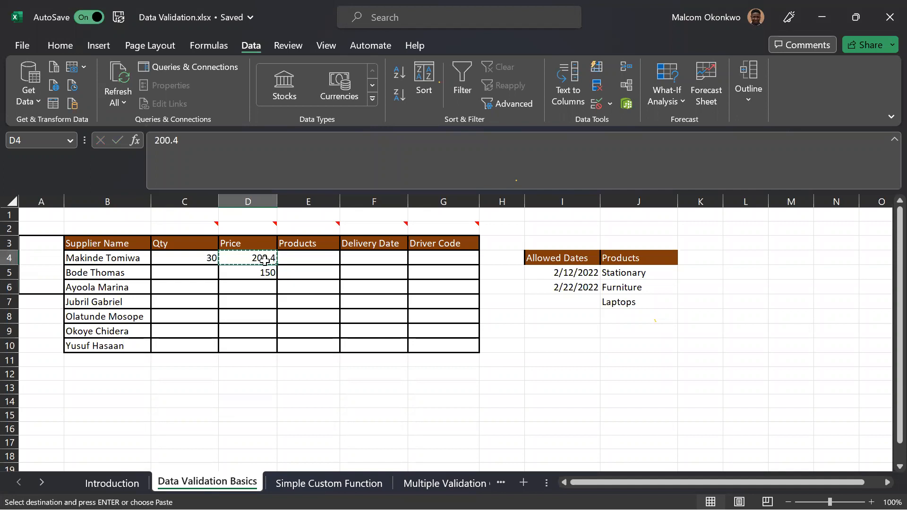
{"action": "left_click_drag", "start_coordinate": [255, 271], "coordinate": [253, 345]}
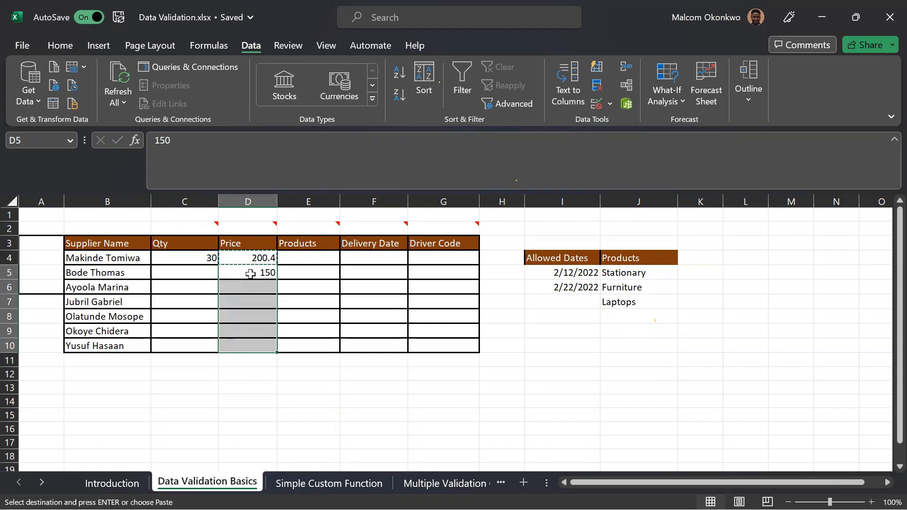
{"action": "right_click", "coordinate": [251, 275]}
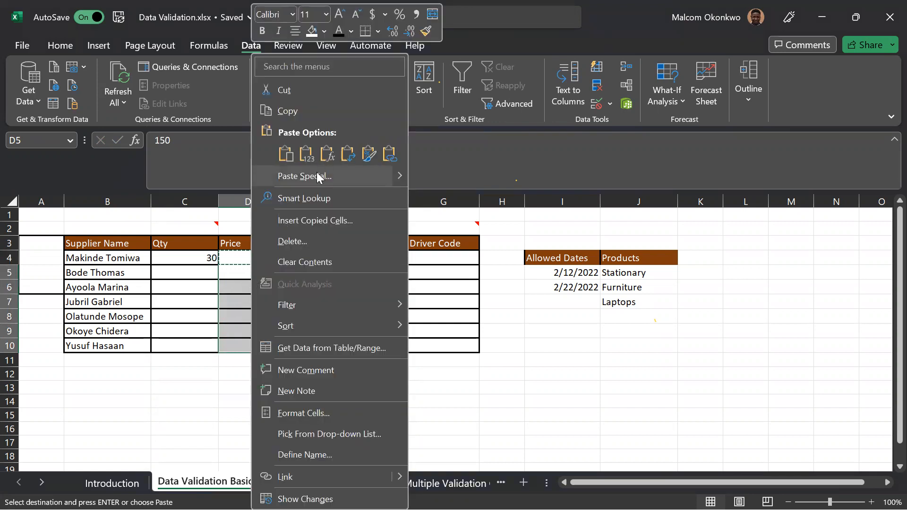
{"action": "key", "text": "Escape"}
{"action": "left_click", "coordinate": [258, 258]}
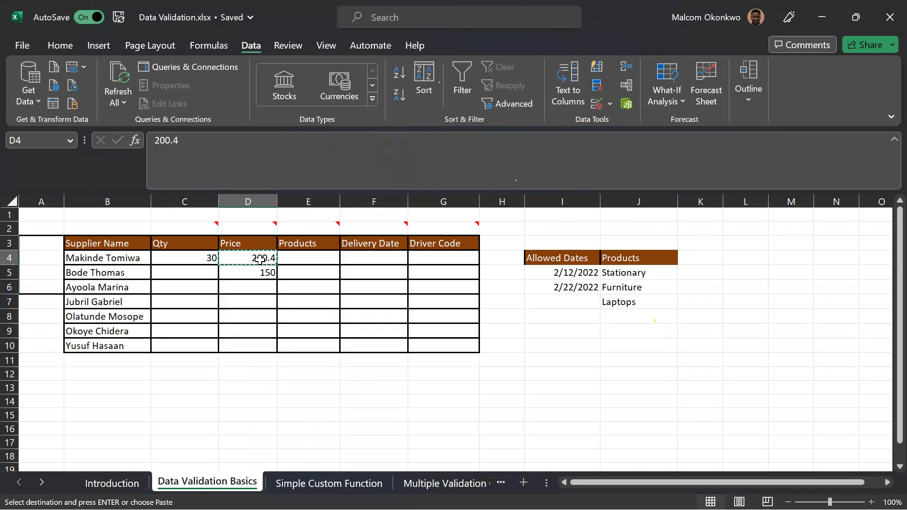
{"action": "left_click_drag", "start_coordinate": [251, 273], "coordinate": [247, 346]}
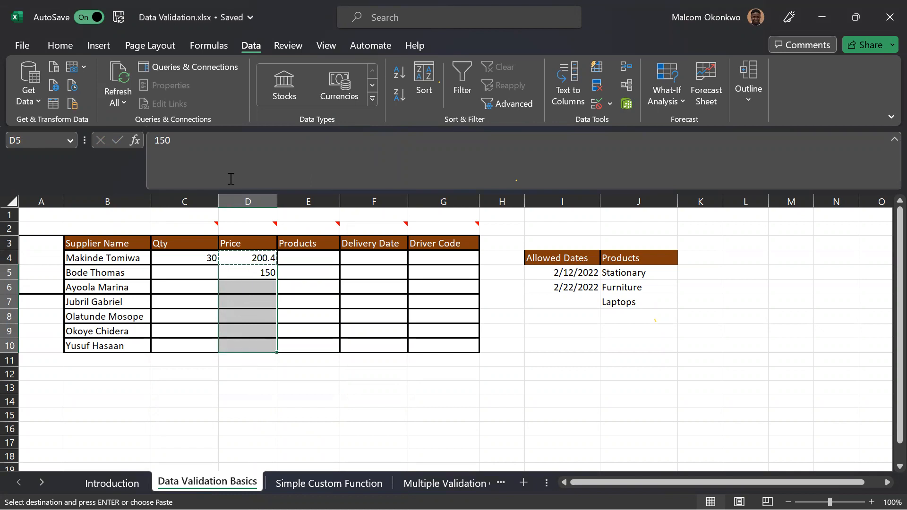
{"action": "right_click", "coordinate": [256, 279]}
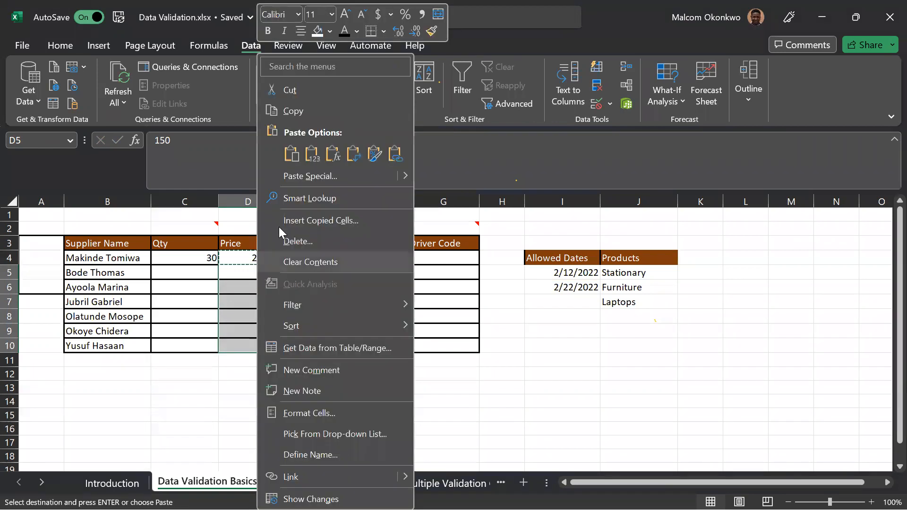
{"action": "left_click", "coordinate": [312, 177]}
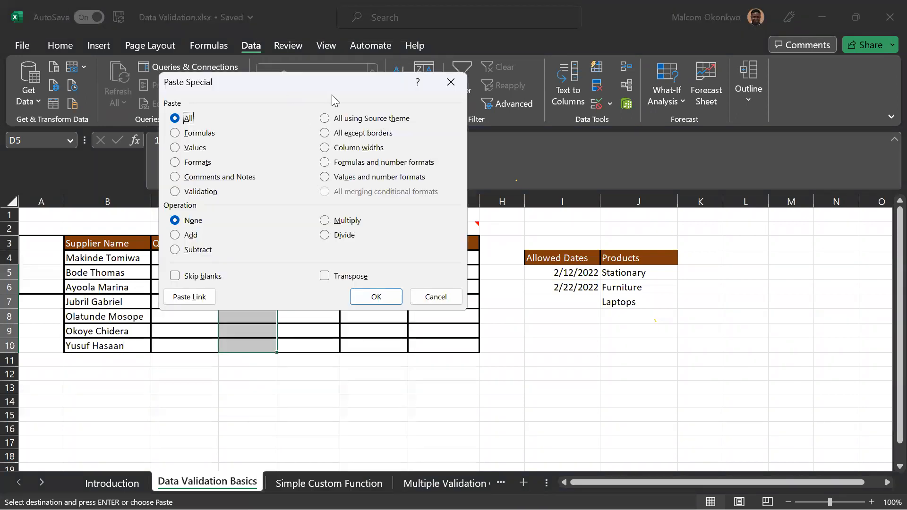
{"action": "left_click_drag", "start_coordinate": [332, 95], "coordinate": [621, 153]}
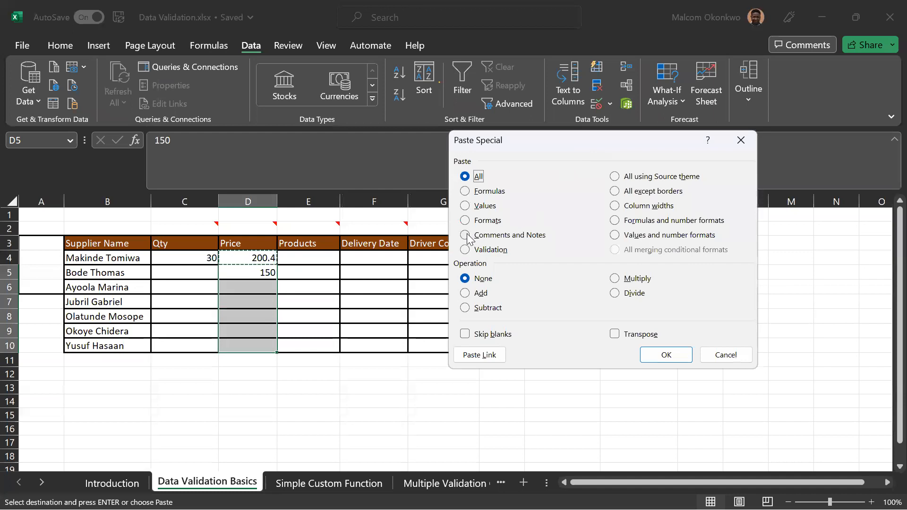
{"action": "left_click", "coordinate": [465, 251]}
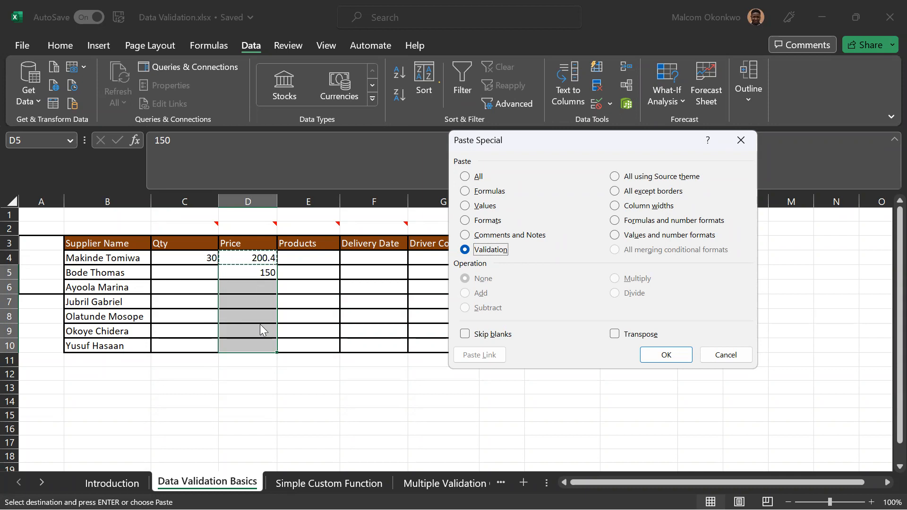
{"action": "left_click", "coordinate": [674, 362]}
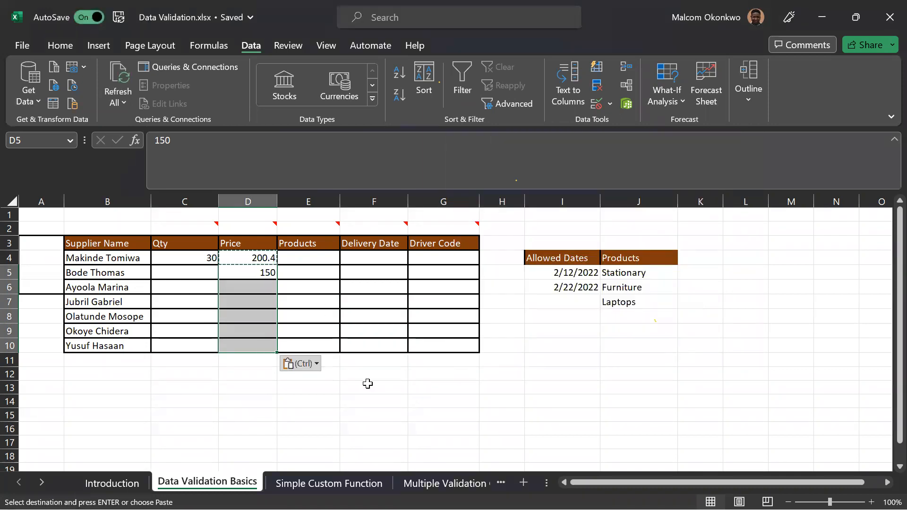
Review the validation settings of the Price cells D5:D10 and circle the invalid data on the sheet.
{"action": "left_click", "coordinate": [598, 106]}
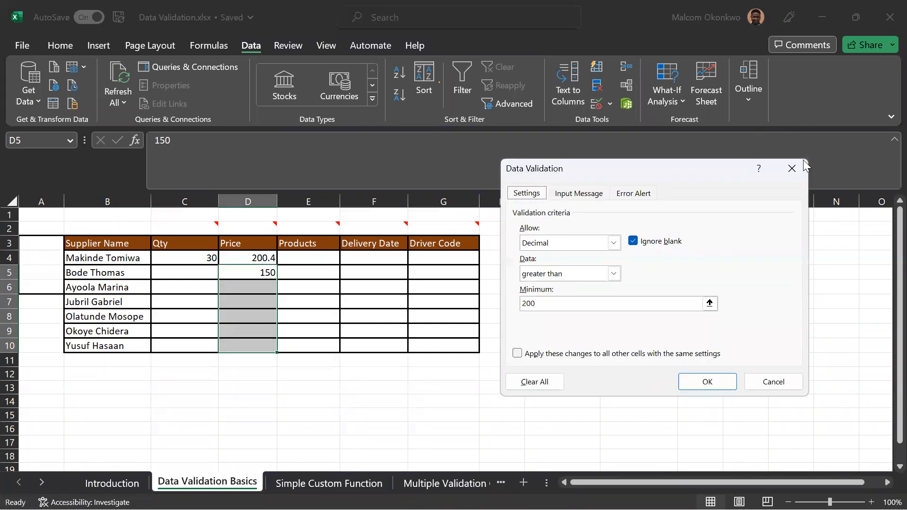
{"action": "left_click", "coordinate": [792, 168]}
{"action": "left_click", "coordinate": [625, 146]}
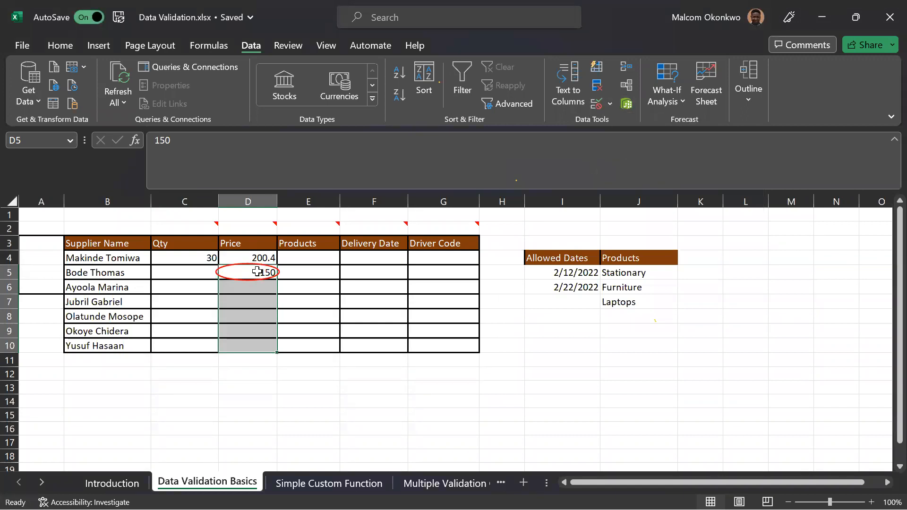
Inspect individual Price cells below D4, checking the validation settings of cell D7.
{"action": "left_click", "coordinate": [257, 271]}
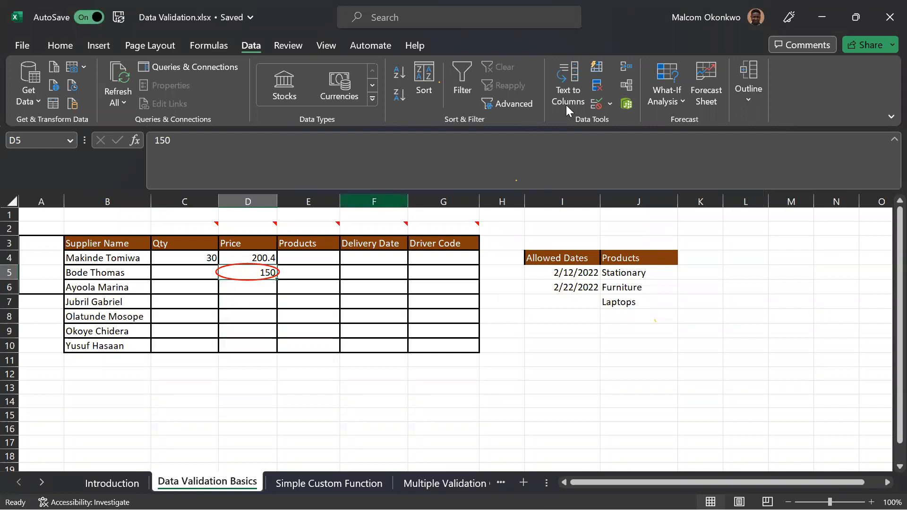
{"action": "left_click", "coordinate": [264, 290]}
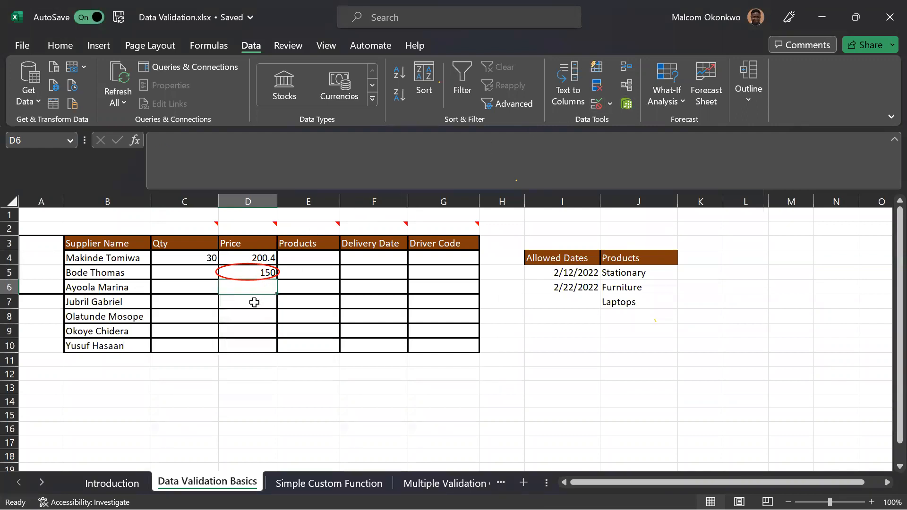
{"action": "left_click", "coordinate": [252, 301]}
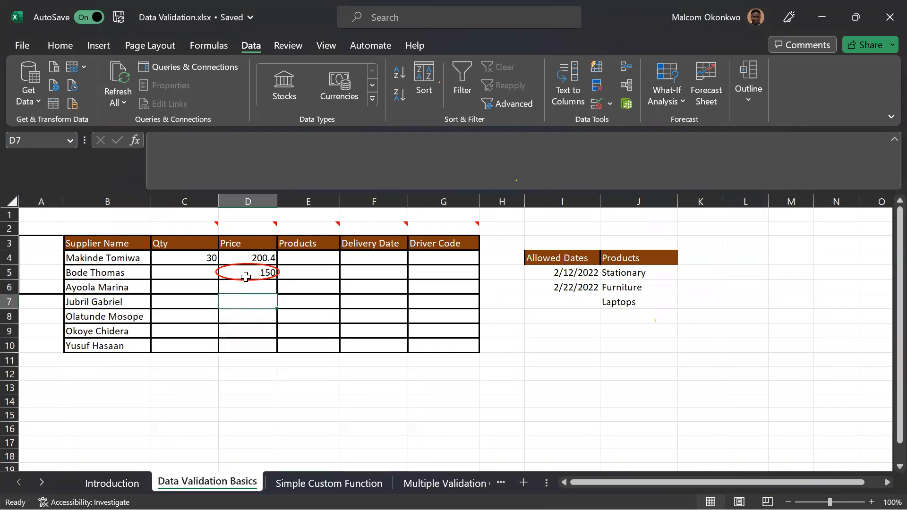
{"action": "left_click", "coordinate": [597, 104]}
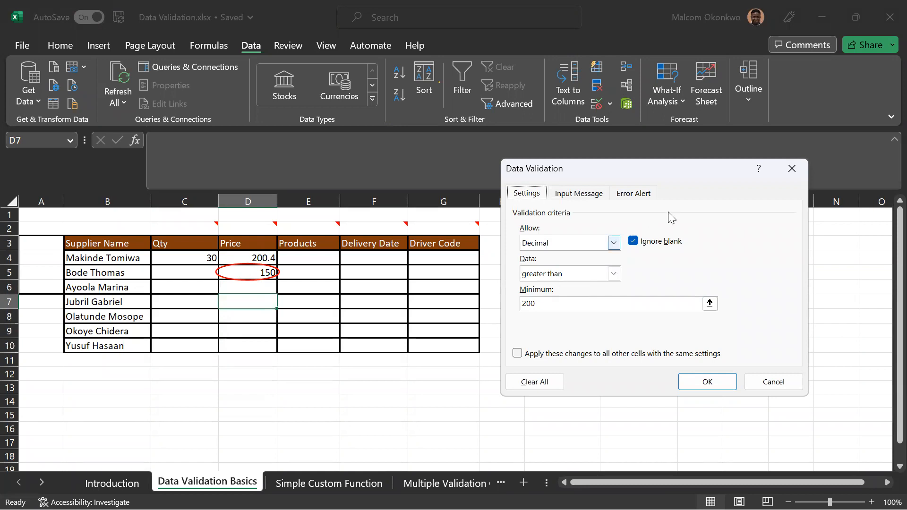
{"action": "left_click", "coordinate": [792, 168]}
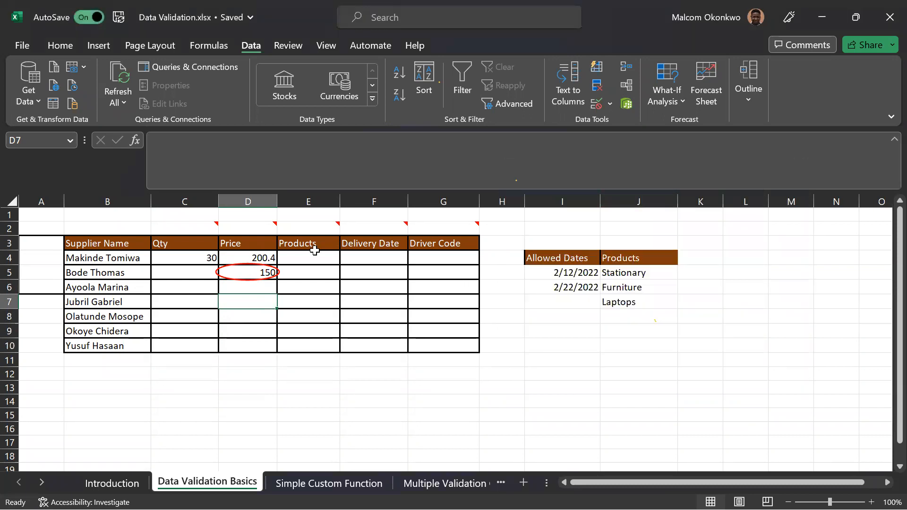
{"action": "left_click", "coordinate": [326, 232]}
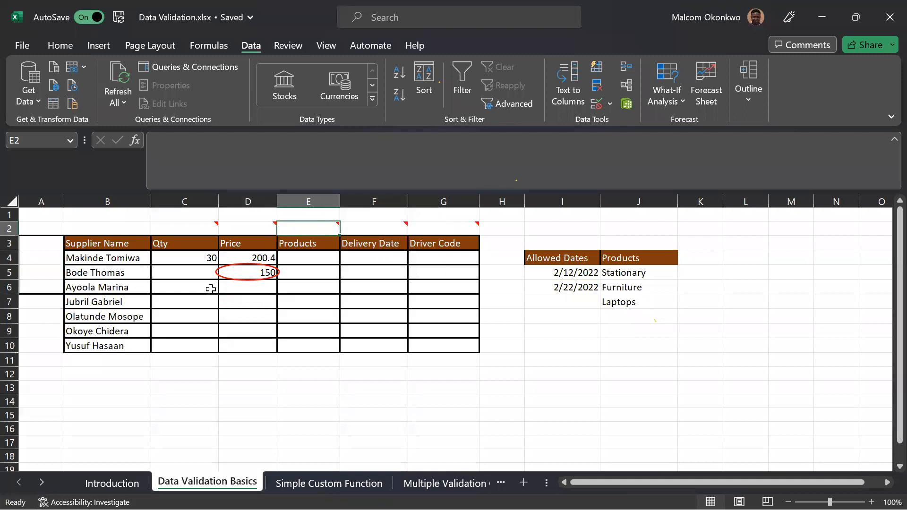
{"action": "left_click", "coordinate": [263, 274]}
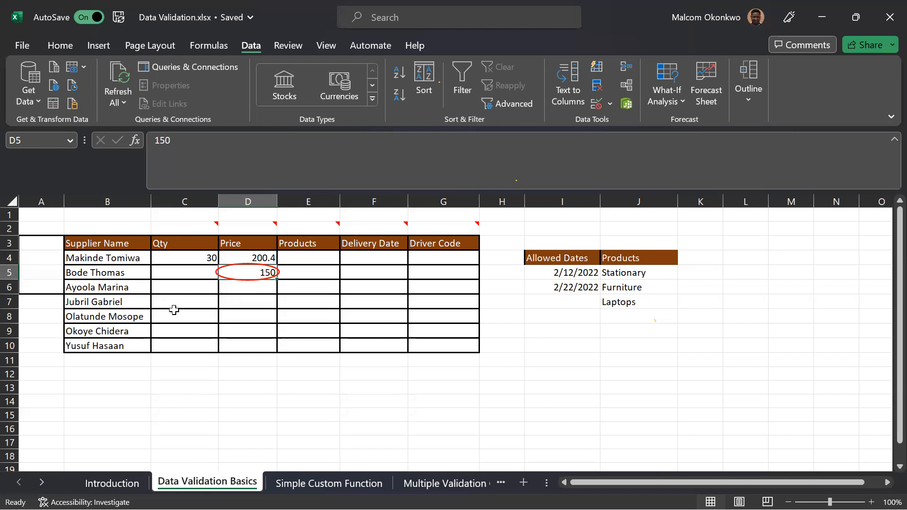
Read the note above the Products column and restrict cell E4 to a list with the source Stationary,Furniture,Laptops.
{"action": "mouse_move", "coordinate": [307, 228]}
{"action": "left_click", "coordinate": [326, 258]}
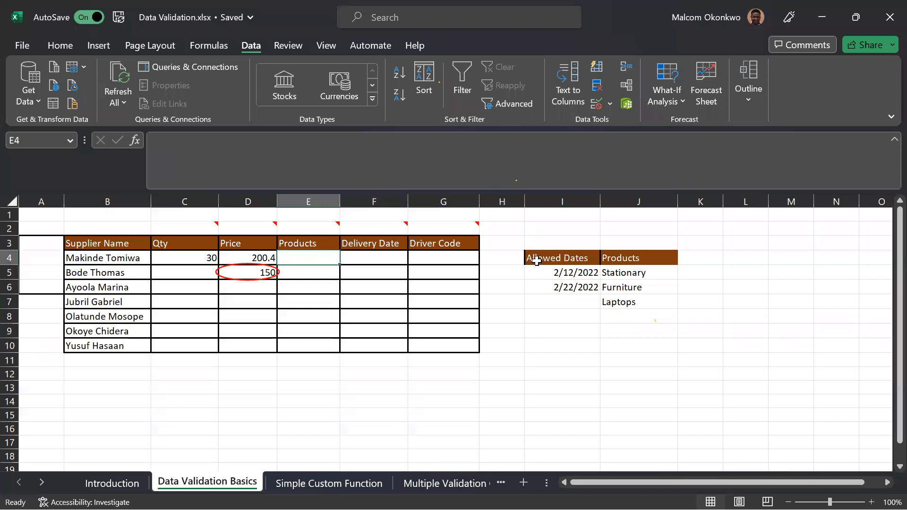
{"action": "key", "text": "alt"}
{"action": "key", "text": "a"}
{"action": "key", "text": "v"}
{"action": "key", "text": "v"}
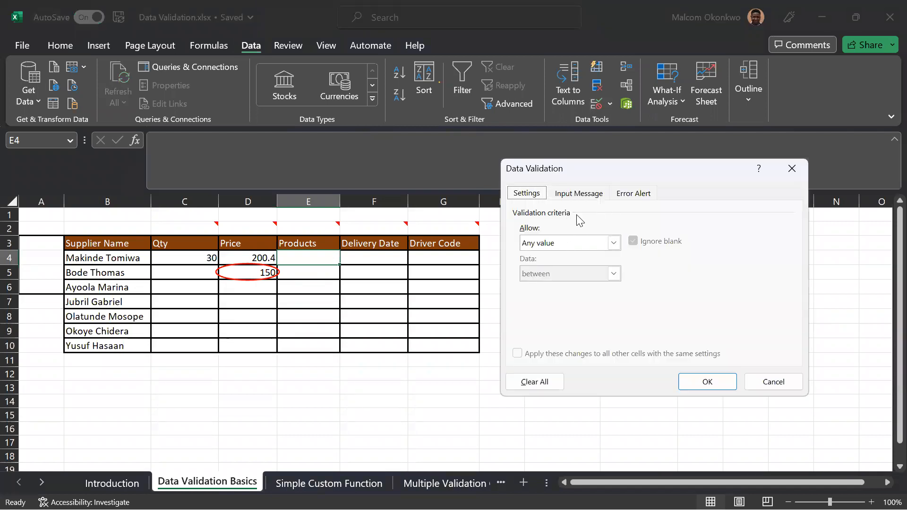
{"action": "left_click_drag", "start_coordinate": [628, 163], "coordinate": [675, 150]}
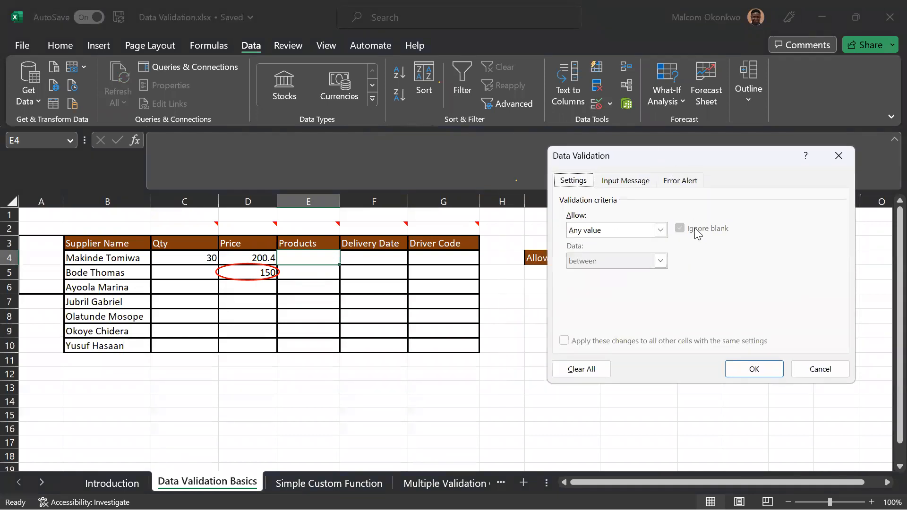
{"action": "left_click", "coordinate": [660, 231]}
{"action": "left_click", "coordinate": [606, 271]}
{"action": "left_click_drag", "start_coordinate": [664, 166], "coordinate": [182, 226]}
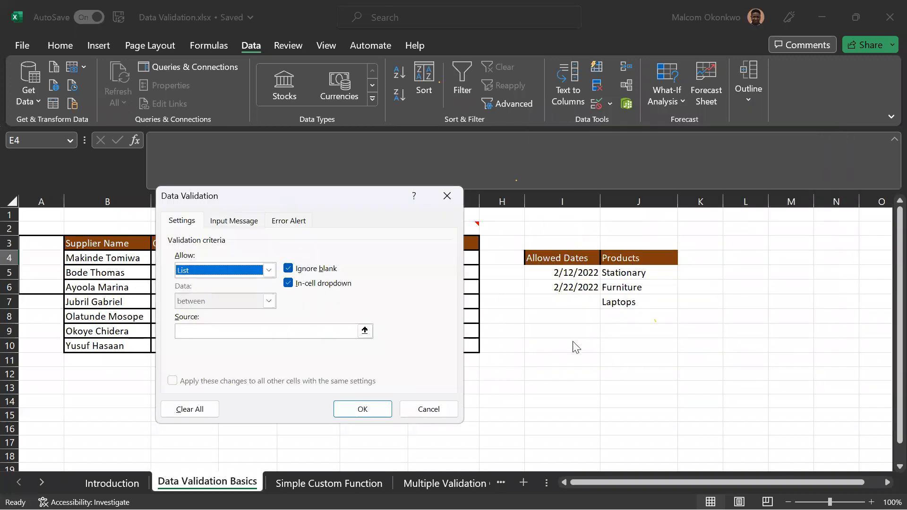
{"action": "left_click", "coordinate": [274, 330]}
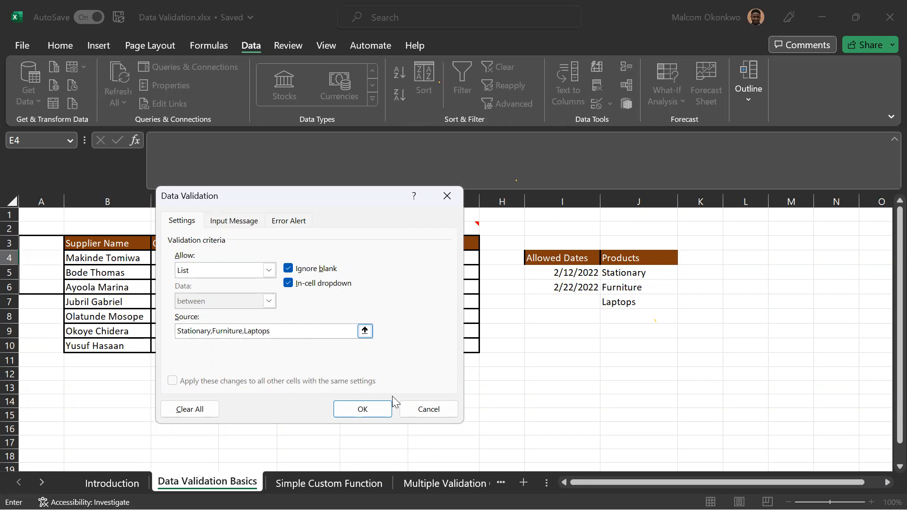
{"action": "left_click", "coordinate": [385, 409]}
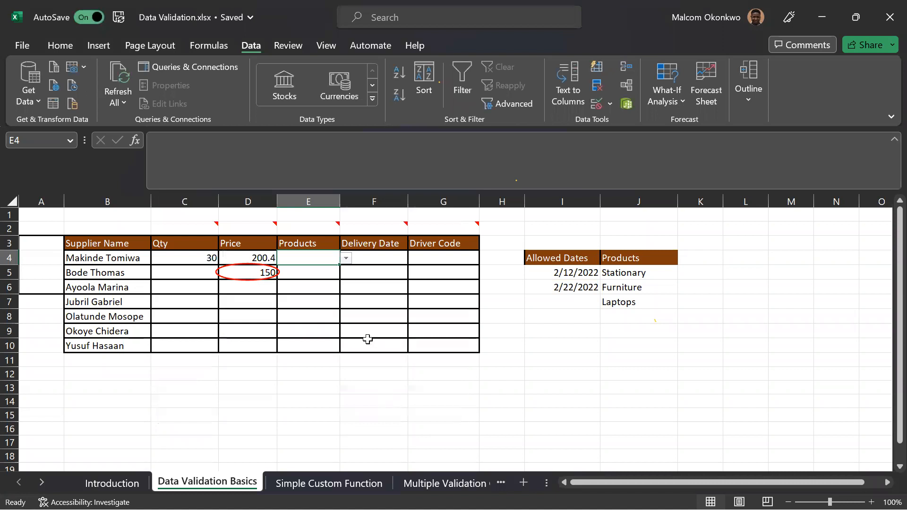
Choose Furniture from the product list in cell E4 and replace it with Laptops.
{"action": "left_click", "coordinate": [347, 259]}
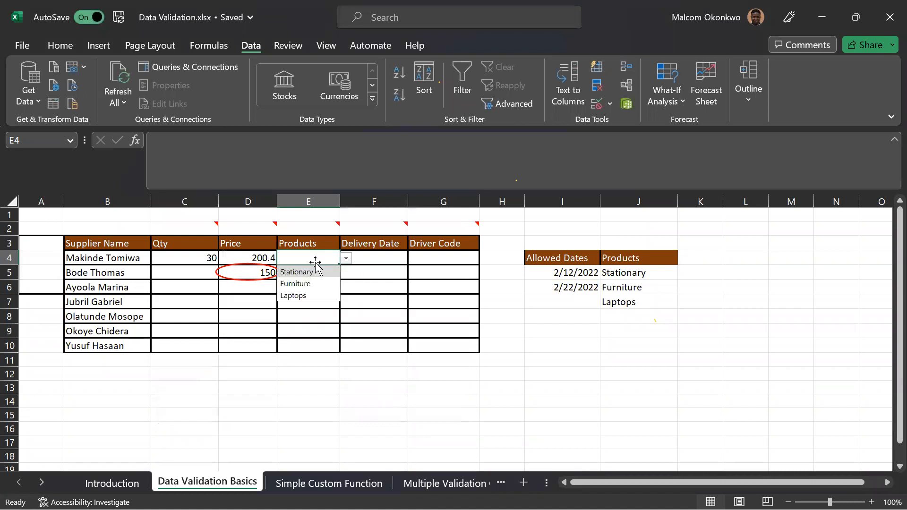
{"action": "left_click", "coordinate": [312, 284]}
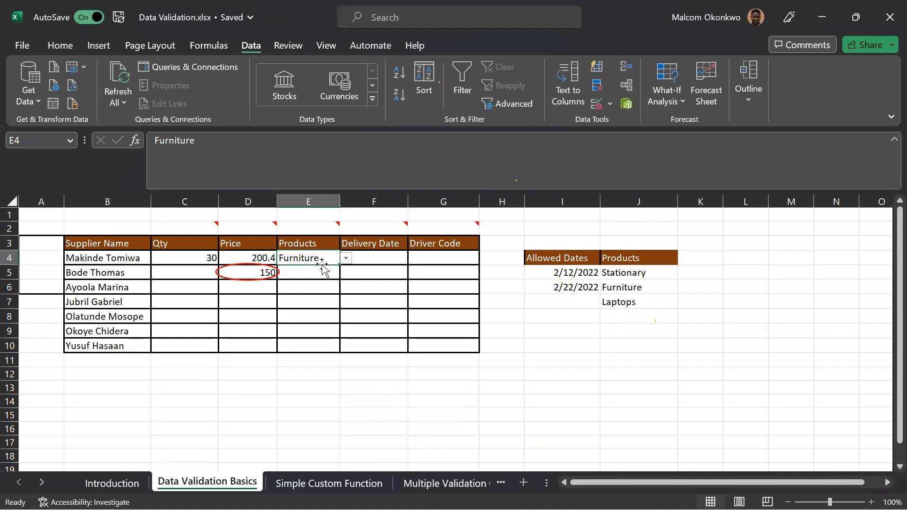
{"action": "left_click", "coordinate": [347, 259]}
{"action": "left_click", "coordinate": [295, 297]}
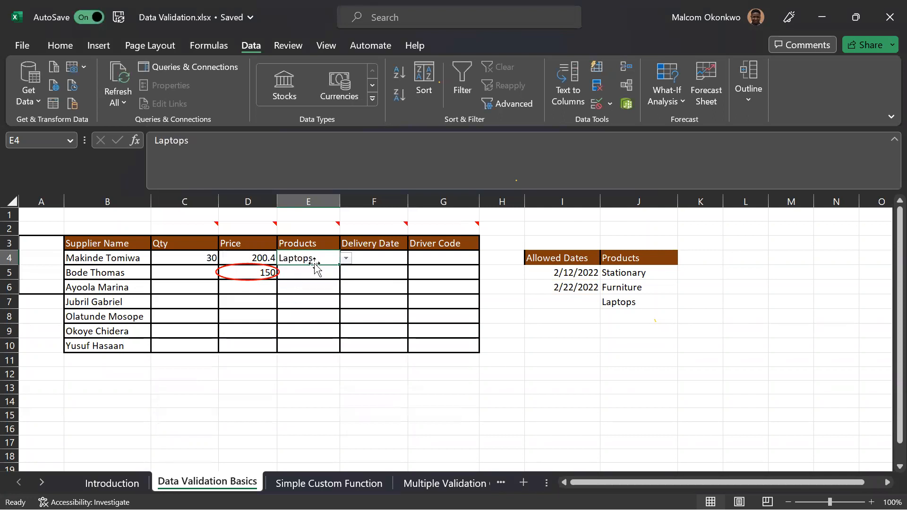
Test the Products rule by trying to enter Ball in cell E4, and cancel the entry.
{"action": "double_click", "coordinate": [315, 259]}
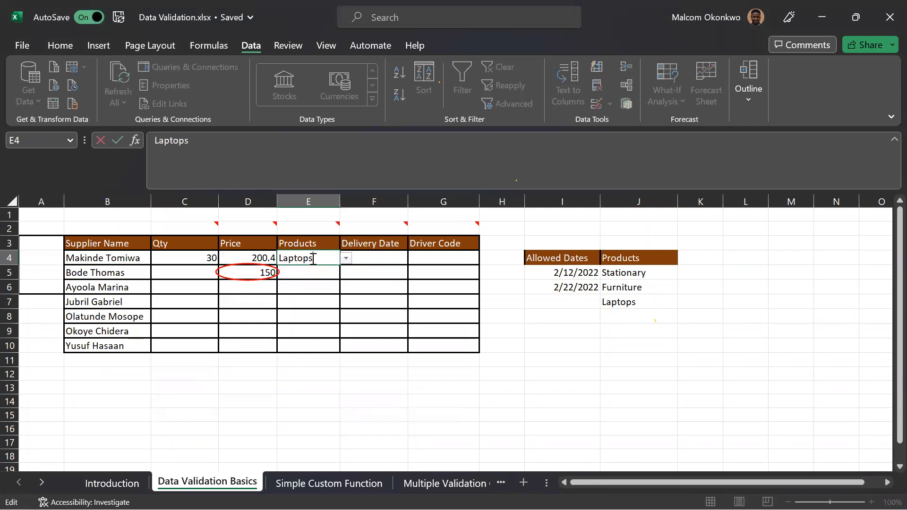
{"action": "double_click", "coordinate": [293, 259]}
{"action": "type", "text": "L"}
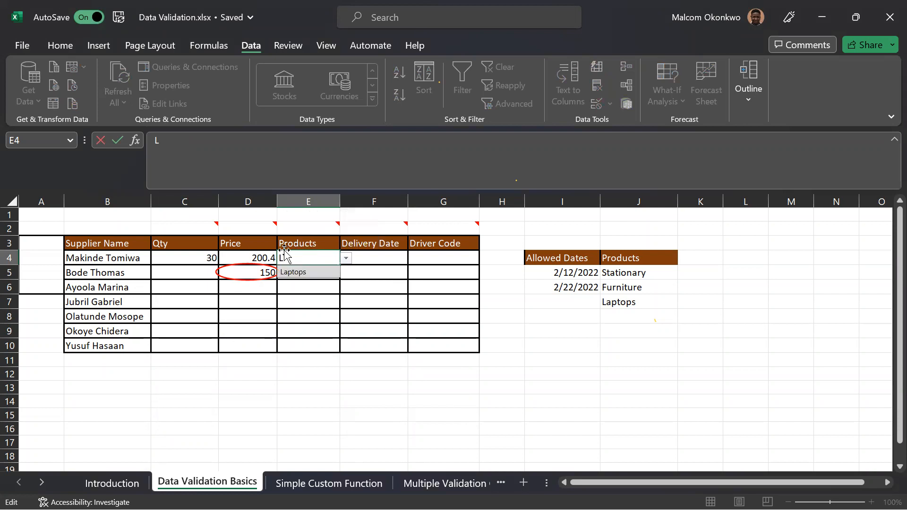
{"action": "key", "text": "BackSpace"}
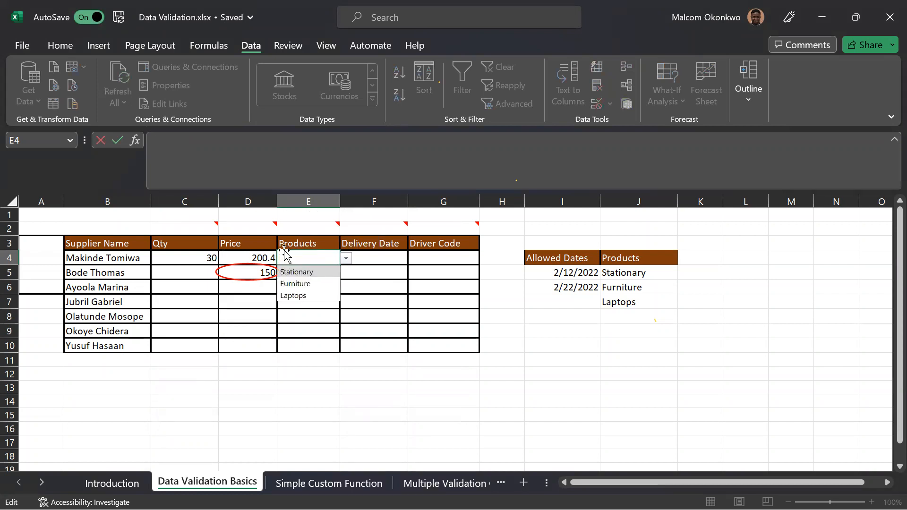
{"action": "type", "text": "Ball"}
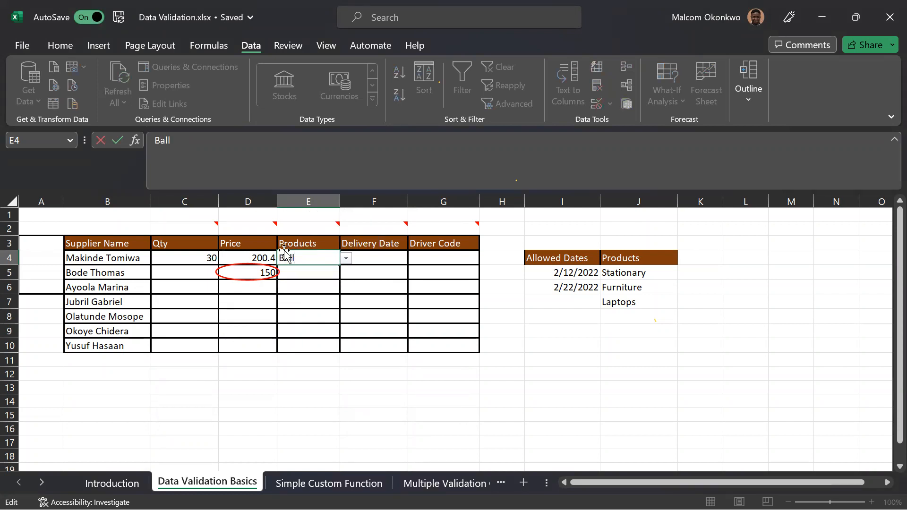
{"action": "key", "text": "Return"}
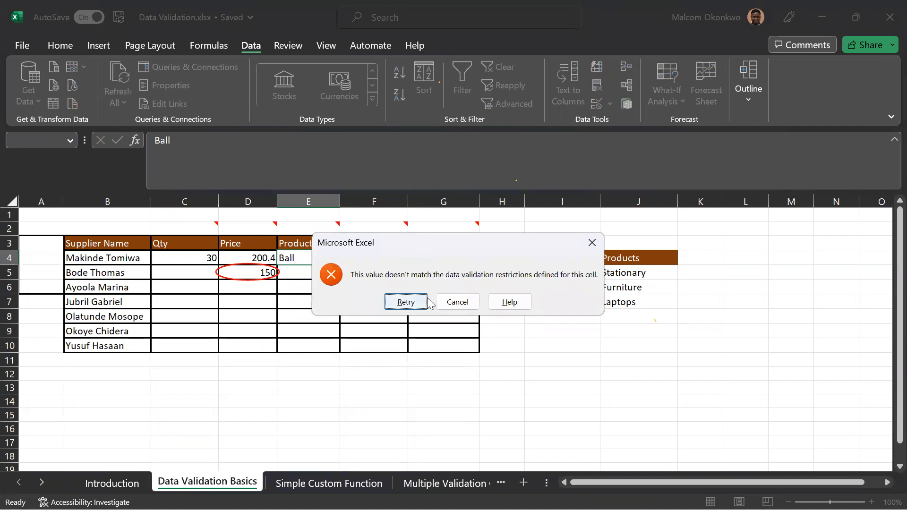
{"action": "left_click", "coordinate": [592, 242]}
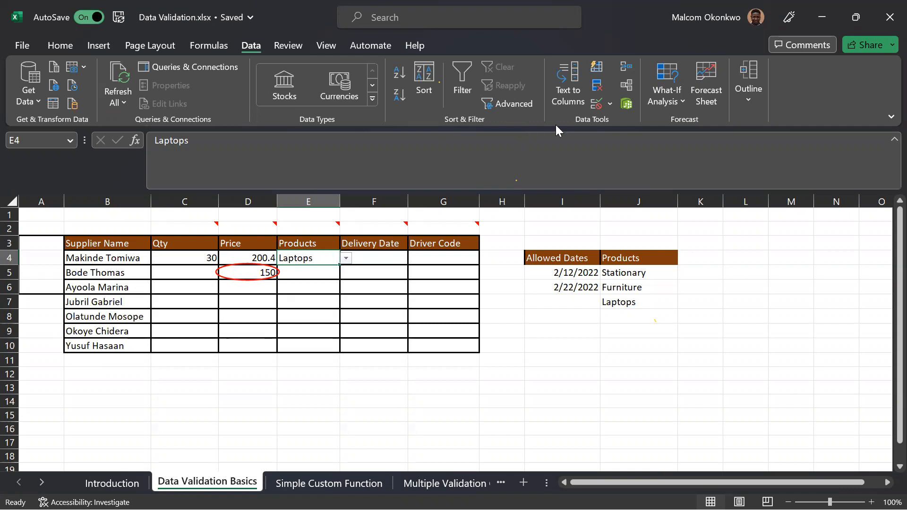
Replace the typed entries in cell E4's list validation source with the range J5:J7, and clear the source again.
{"action": "left_click", "coordinate": [597, 103]}
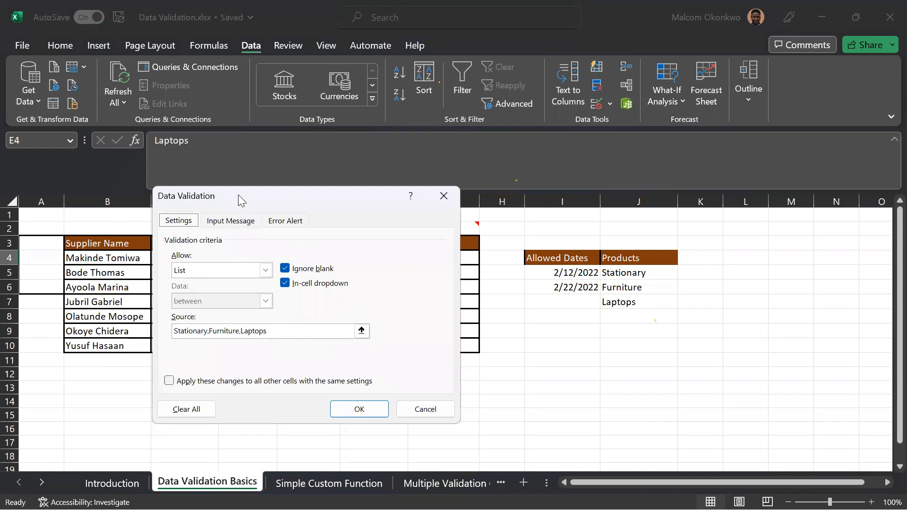
{"action": "left_click_drag", "start_coordinate": [238, 195], "coordinate": [161, 162]}
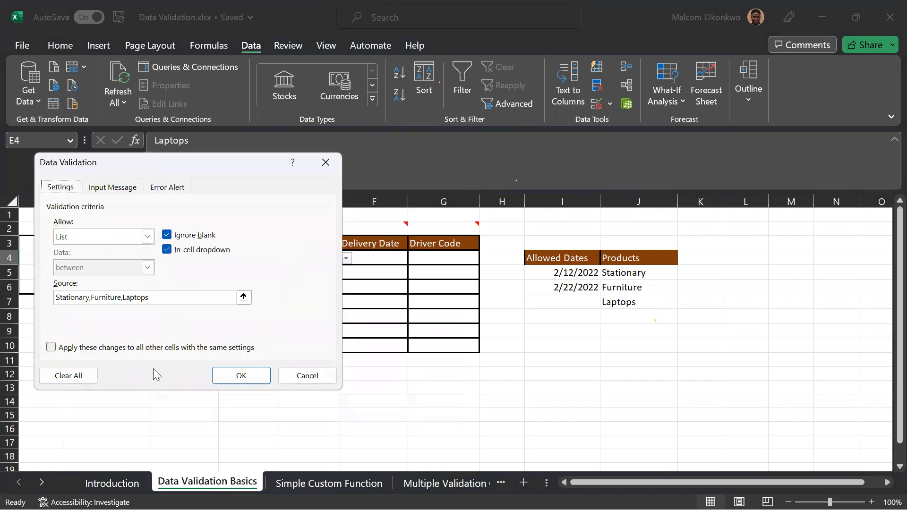
{"action": "left_click_drag", "start_coordinate": [157, 300], "coordinate": [61, 299]}
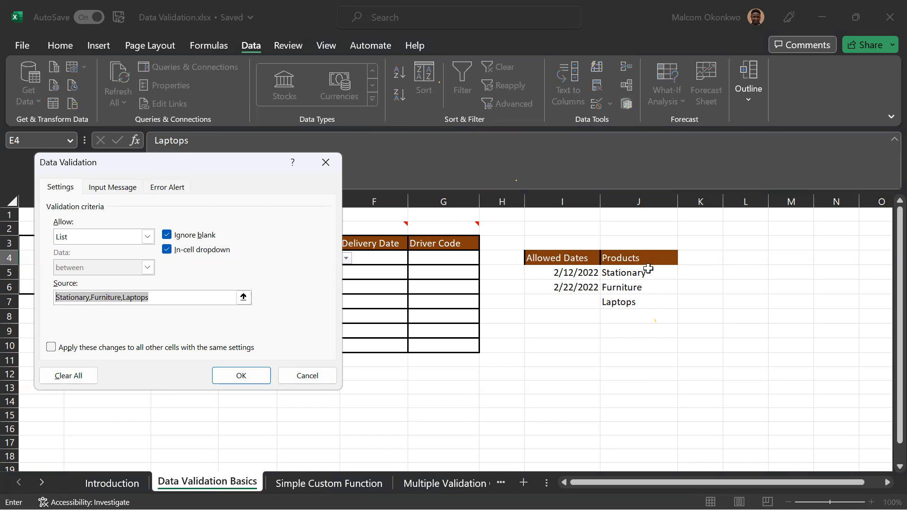
{"action": "left_click_drag", "start_coordinate": [646, 271], "coordinate": [645, 300]}
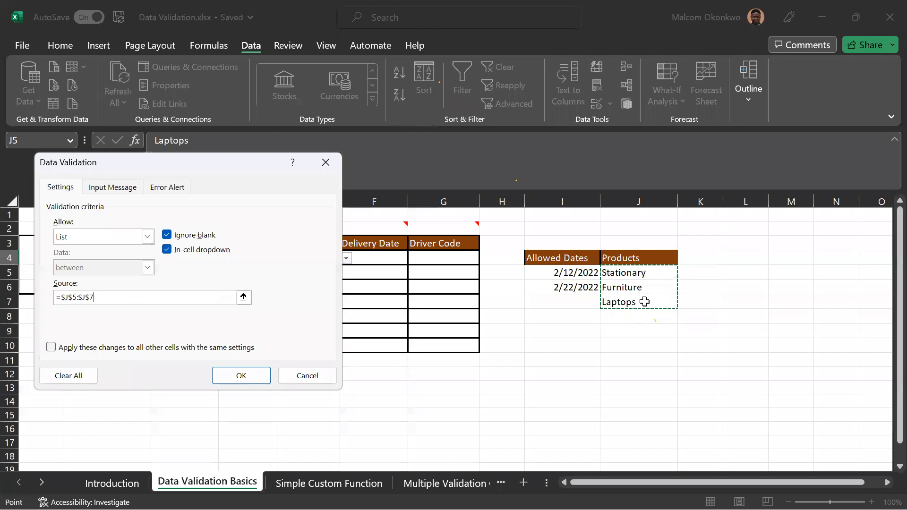
{"action": "left_click_drag", "start_coordinate": [101, 297], "coordinate": [42, 297]}
{"action": "key", "text": "BackSpace"}
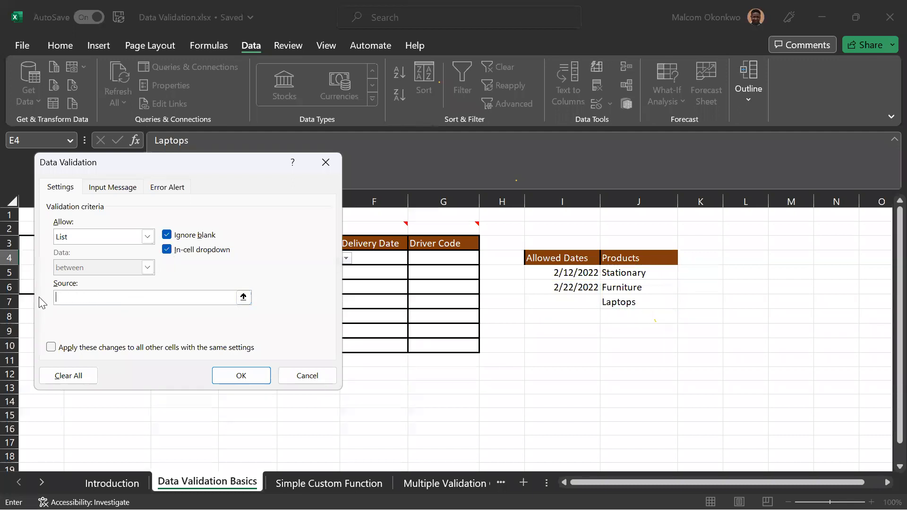
Switch the E4 validation to Any value and back to List, and apply it with the source =$J$5:$J$7.
{"action": "left_click", "coordinate": [147, 237]}
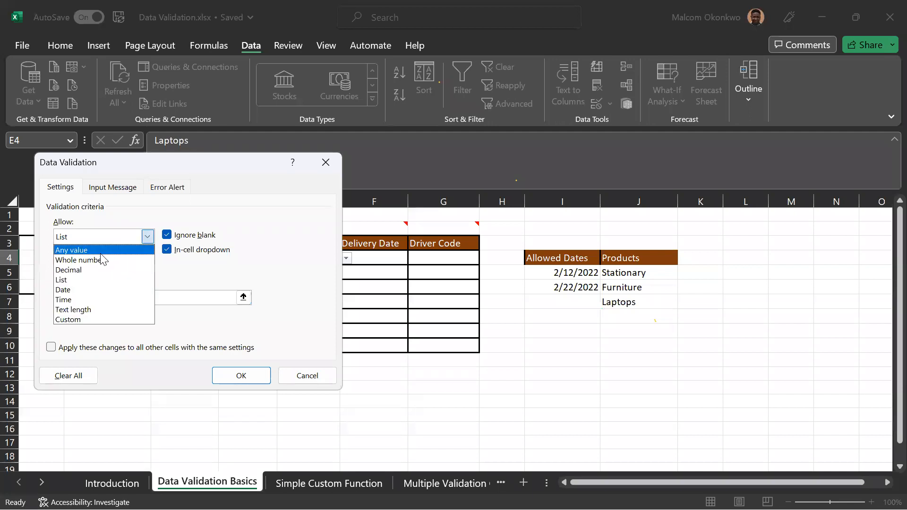
{"action": "left_click", "coordinate": [97, 246]}
{"action": "left_click", "coordinate": [145, 238]}
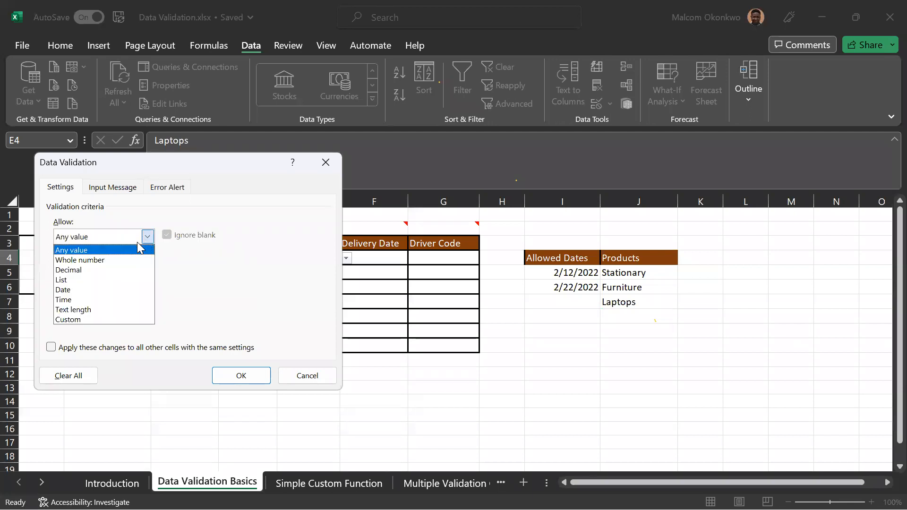
{"action": "left_click", "coordinate": [76, 278]}
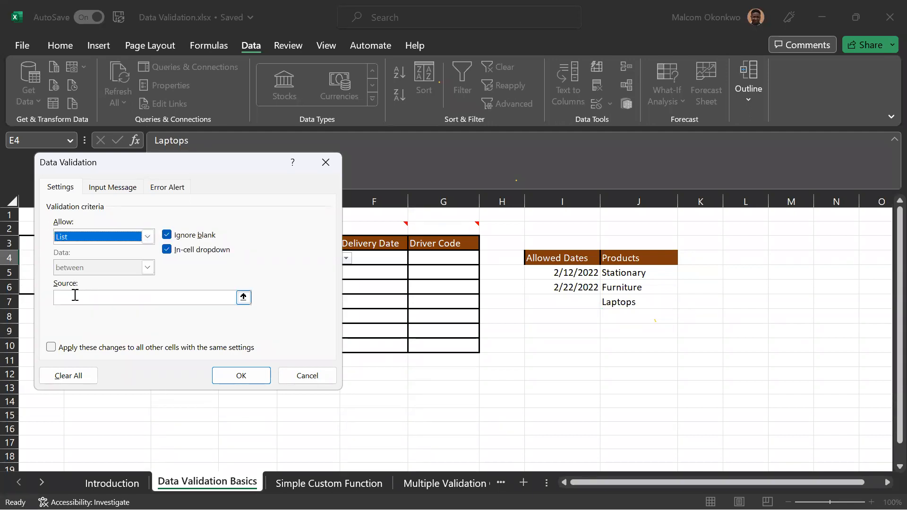
{"action": "left_click", "coordinate": [73, 296]}
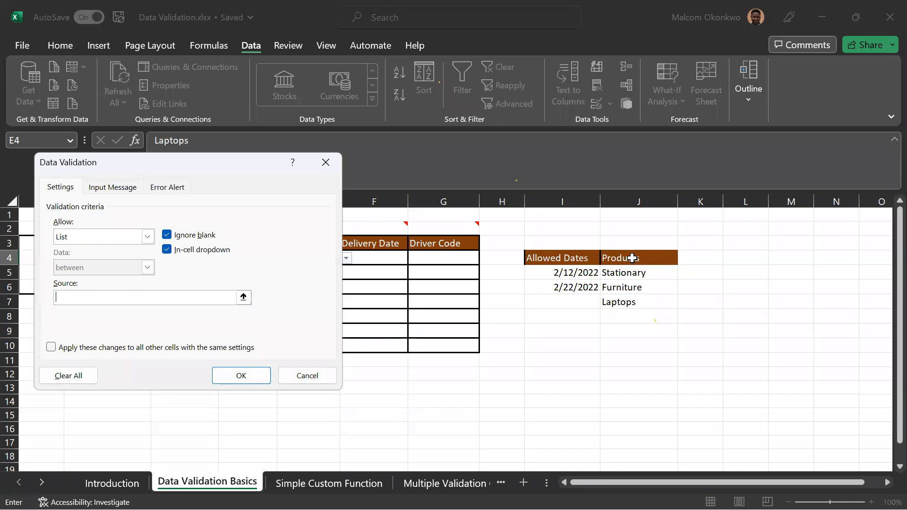
{"action": "left_click_drag", "start_coordinate": [633, 270], "coordinate": [633, 300]}
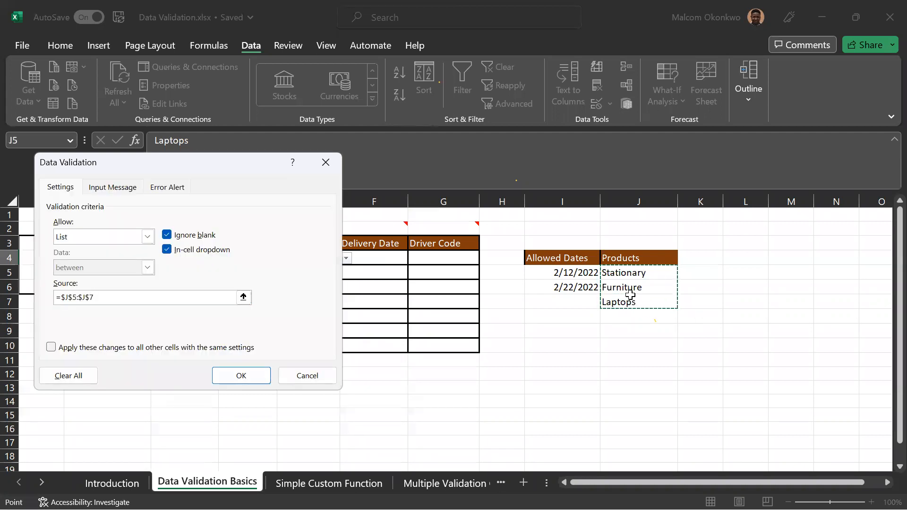
{"action": "left_click", "coordinate": [249, 376]}
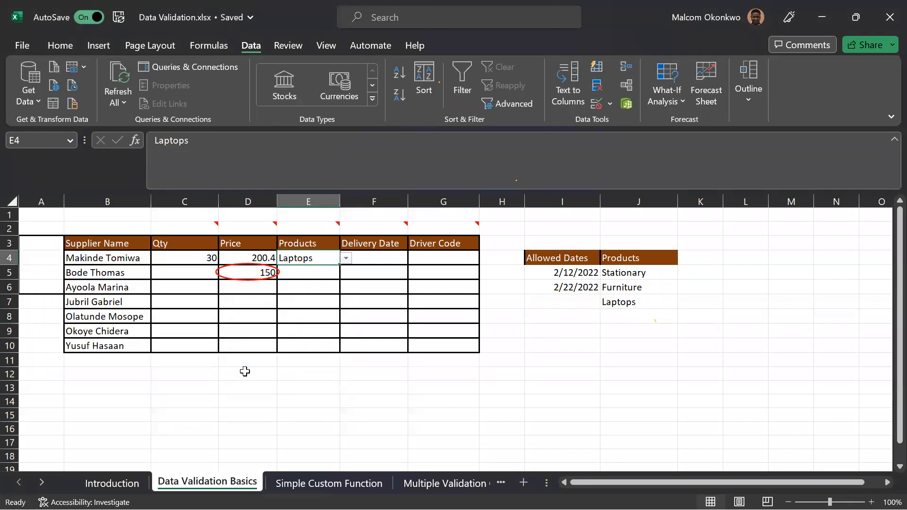
Choose Stationary from the product list in cell E4 and replace it with Furniture.
{"action": "left_click", "coordinate": [347, 259]}
{"action": "left_click", "coordinate": [313, 272]}
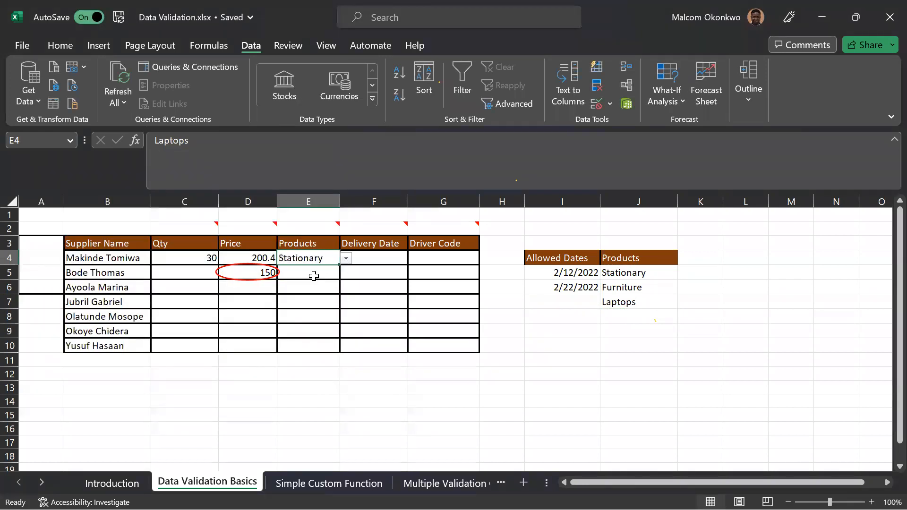
{"action": "left_click", "coordinate": [346, 259]}
{"action": "left_click", "coordinate": [308, 283]}
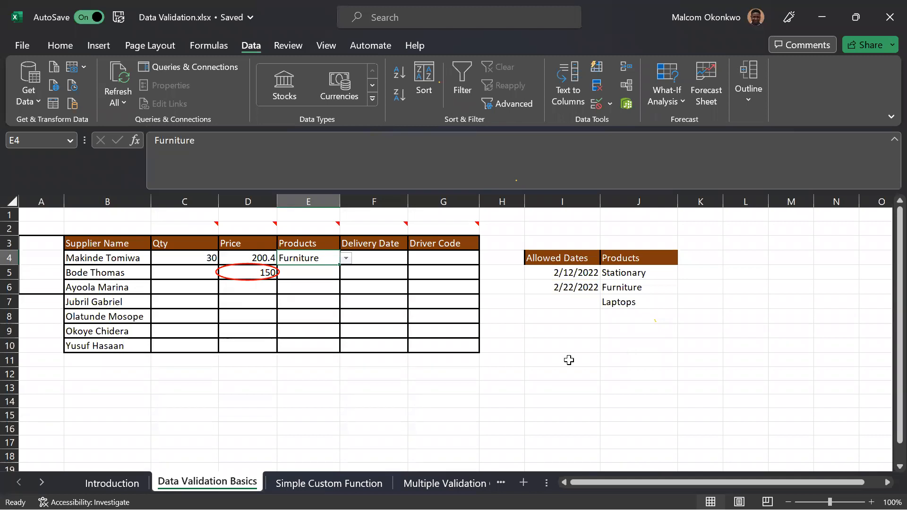
Enter Materials in cell J8, directly below Laptops in the Products source column.
{"action": "left_click", "coordinate": [623, 317]}
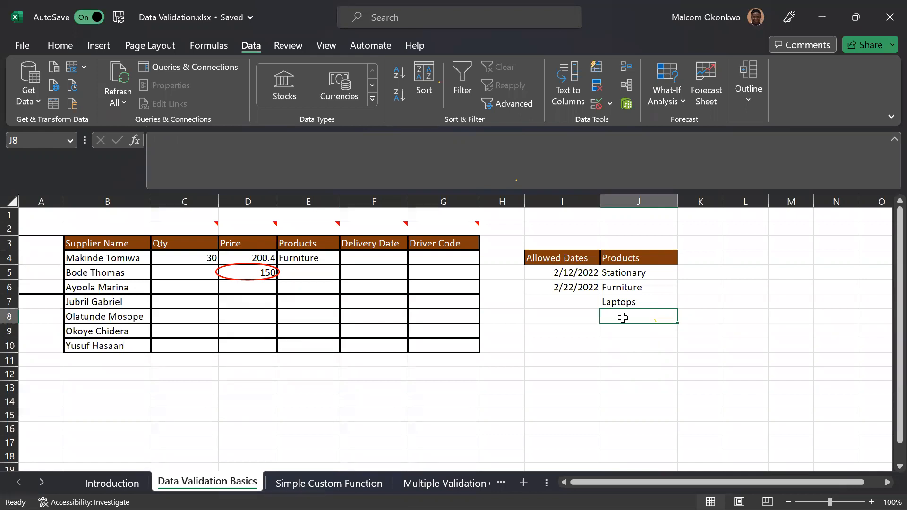
{"action": "type", "text": "Material"}
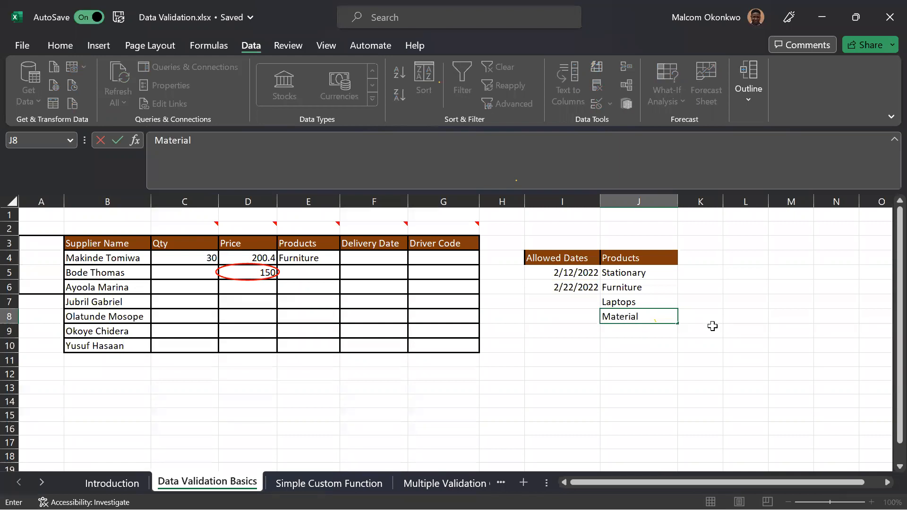
{"action": "type", "text": "s"}
{"action": "key", "text": "Return"}
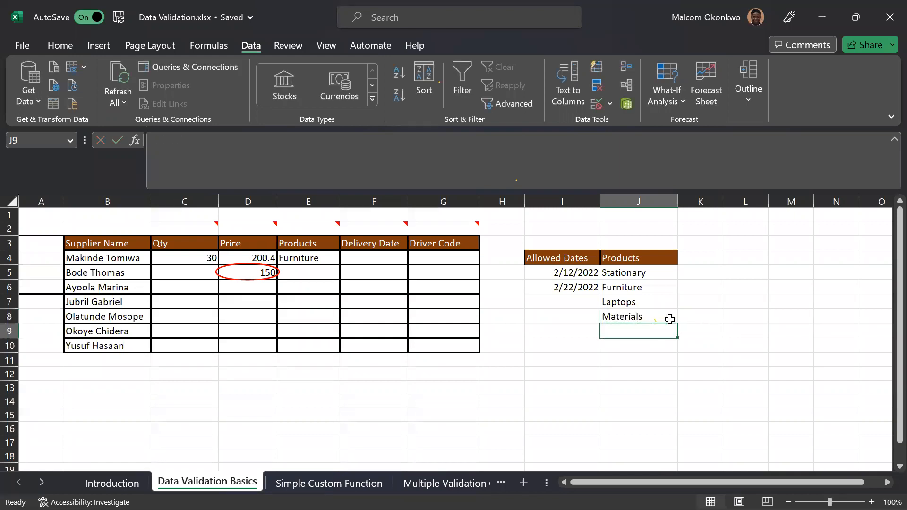
Check whether cell E4's product list offers Materials, and review the Products source range J4:J8.
{"action": "left_click", "coordinate": [653, 317]}
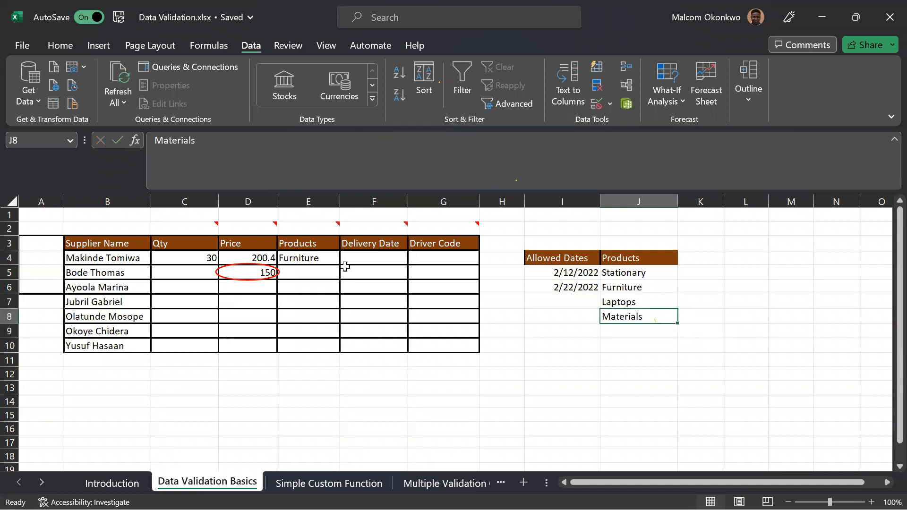
{"action": "left_click", "coordinate": [332, 261]}
{"action": "left_click", "coordinate": [347, 258]}
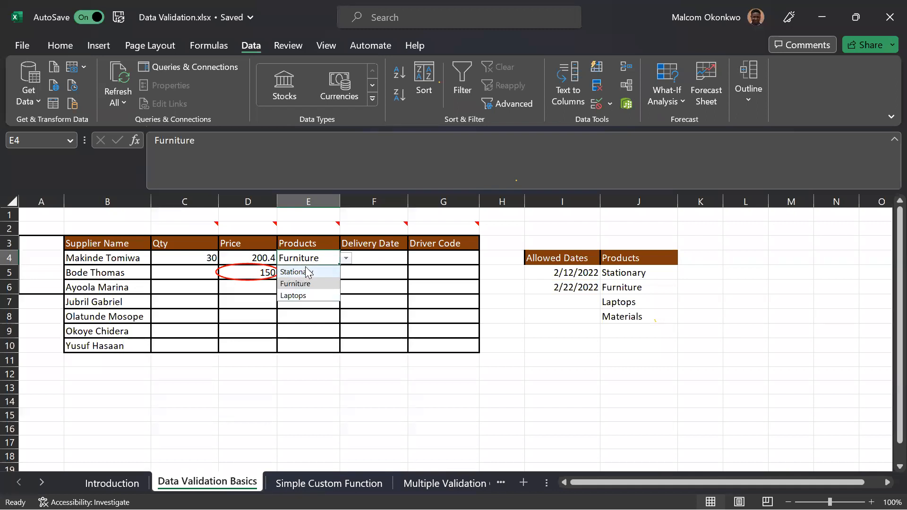
{"action": "left_click", "coordinate": [539, 301]}
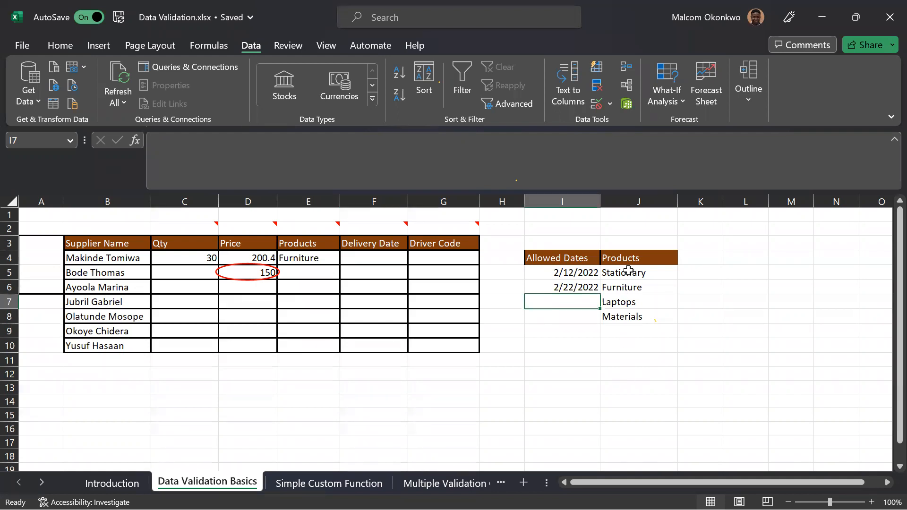
{"action": "left_click_drag", "start_coordinate": [630, 264], "coordinate": [635, 317]}
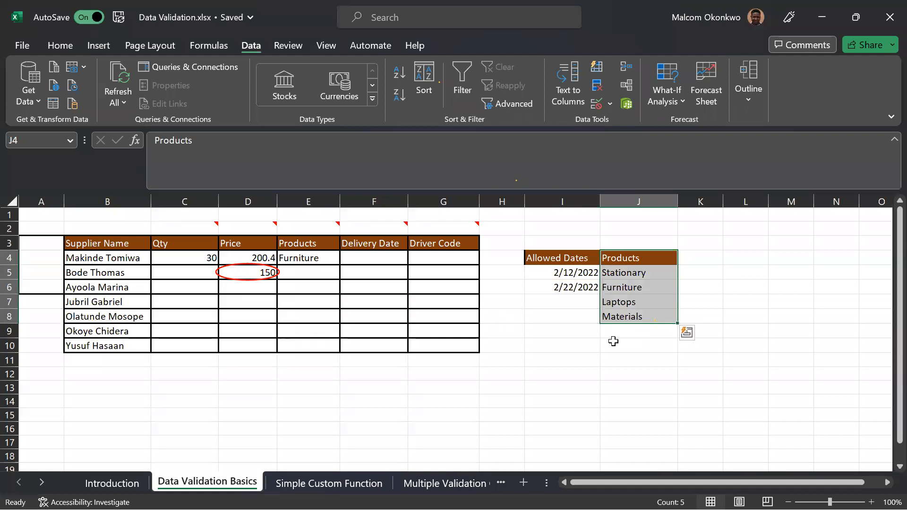
{"action": "left_click", "coordinate": [614, 341]}
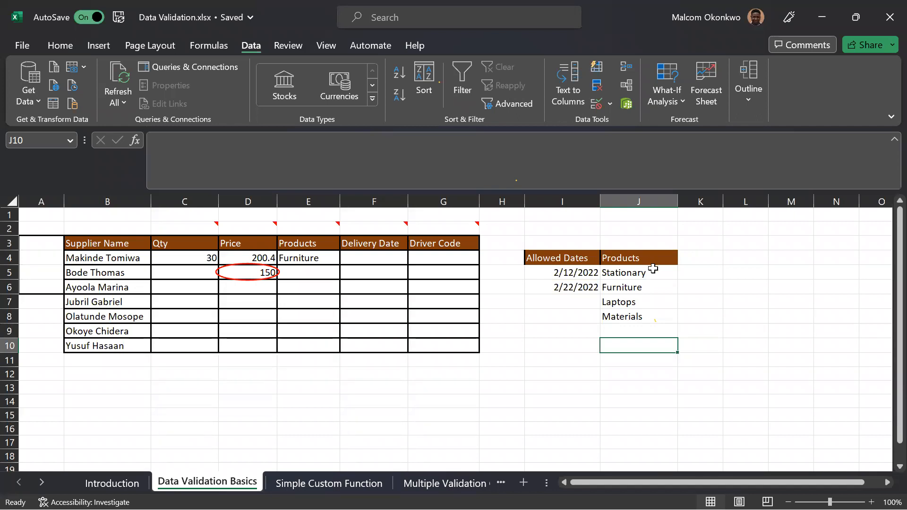
{"action": "left_click_drag", "start_coordinate": [652, 258], "coordinate": [647, 317]}
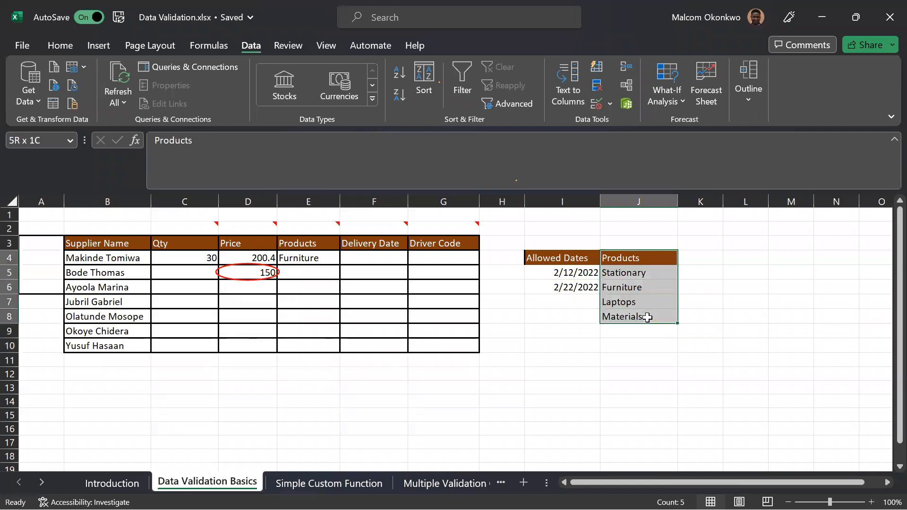
{"action": "left_click", "coordinate": [726, 239]}
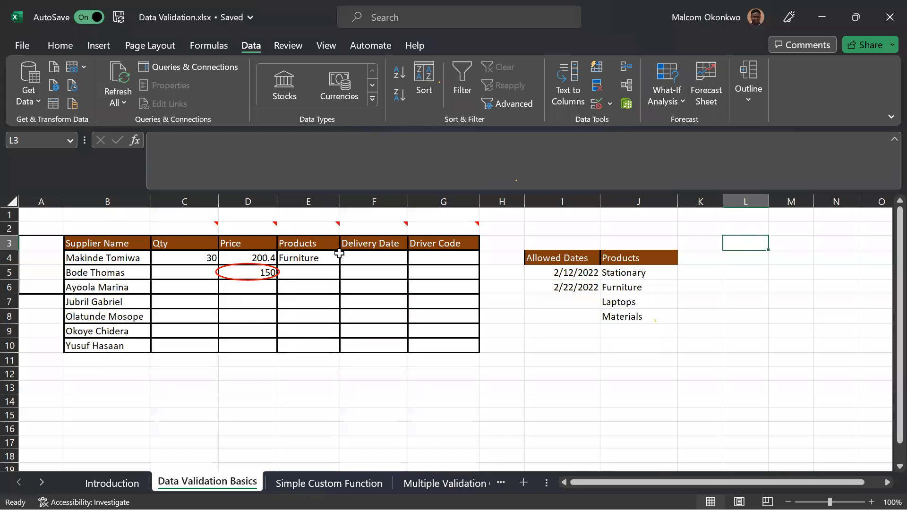
Enter Gala in cell J9, below Materials in the Products source column.
{"action": "left_click", "coordinate": [637, 330]}
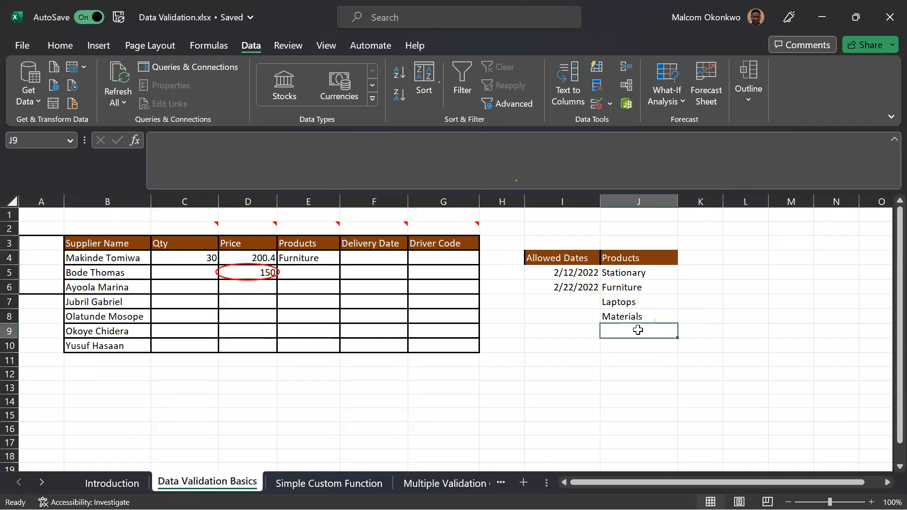
{"action": "type", "text": "Gal"}
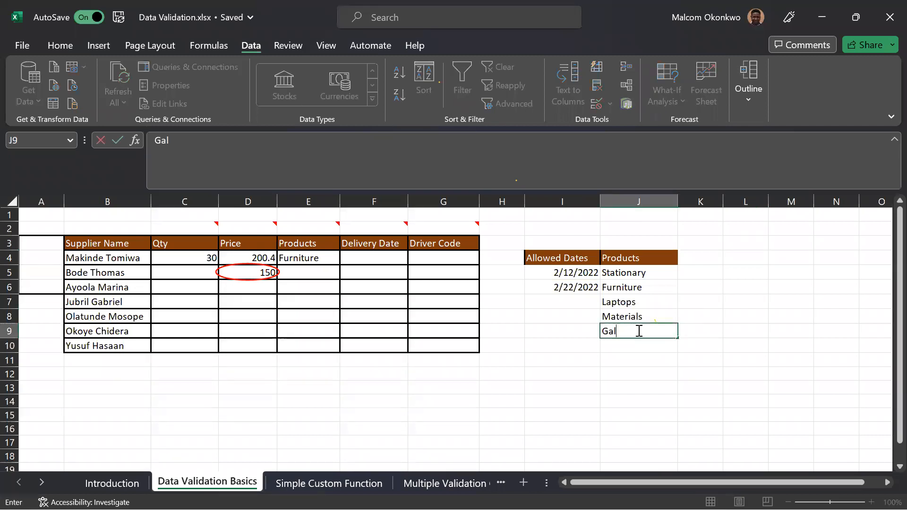
{"action": "type", "text": "a"}
{"action": "key", "text": "Return"}
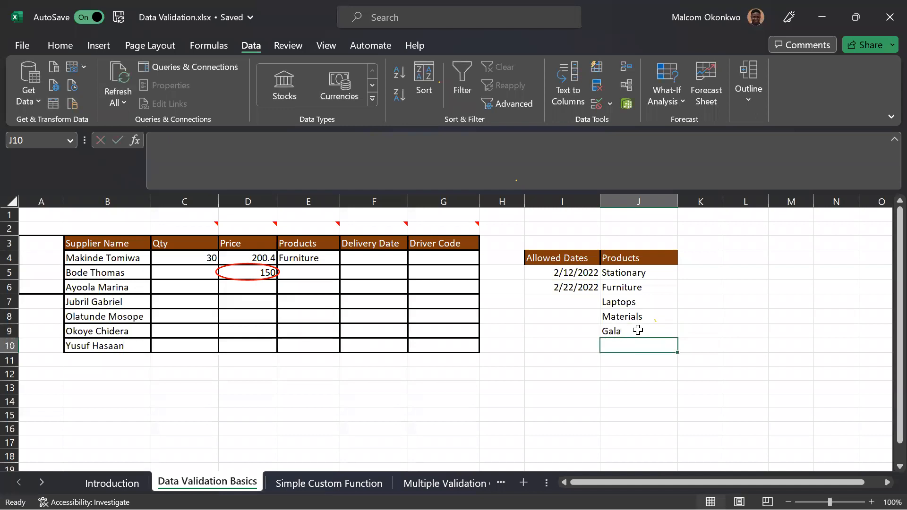
Move Materials from J8 up to J6, inserting it between Stationary and Furniture.
{"action": "left_click", "coordinate": [608, 315]}
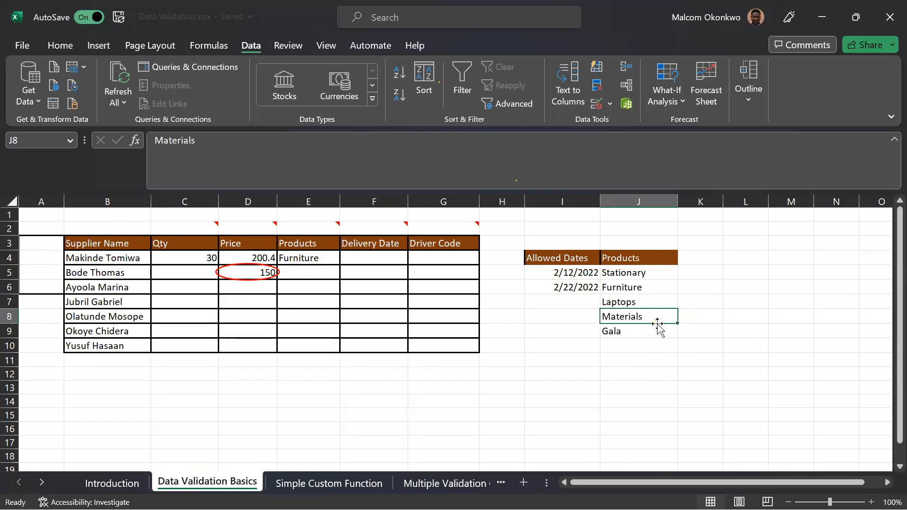
{"action": "left_click_drag", "start_coordinate": [657, 324], "coordinate": [660, 285]}
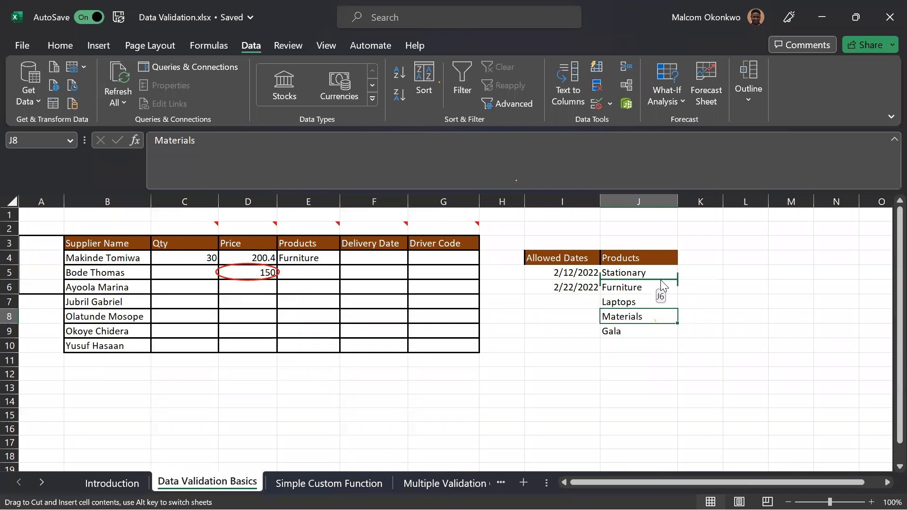
{"action": "left_click_drag", "start_coordinate": [662, 282], "coordinate": [662, 282]}
{"action": "left_click_drag", "start_coordinate": [661, 283], "coordinate": [661, 284]}
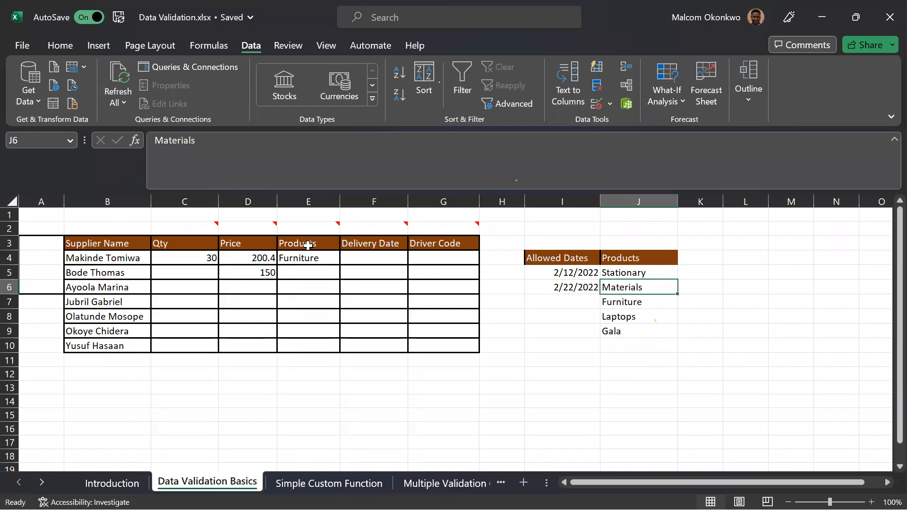
Examine the product list in cell E4 and compare it with the first and last entries of the source column.
{"action": "left_click", "coordinate": [317, 257]}
{"action": "left_click", "coordinate": [346, 258]}
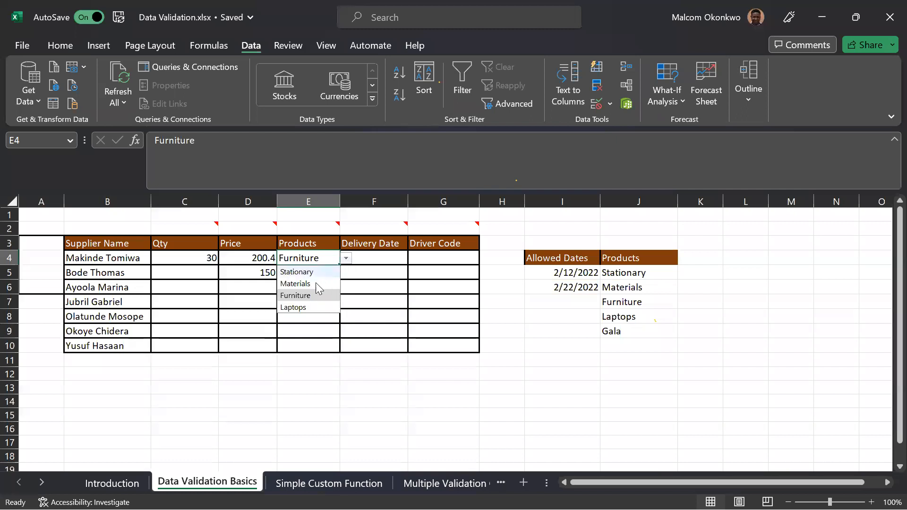
{"action": "left_click", "coordinate": [636, 334]}
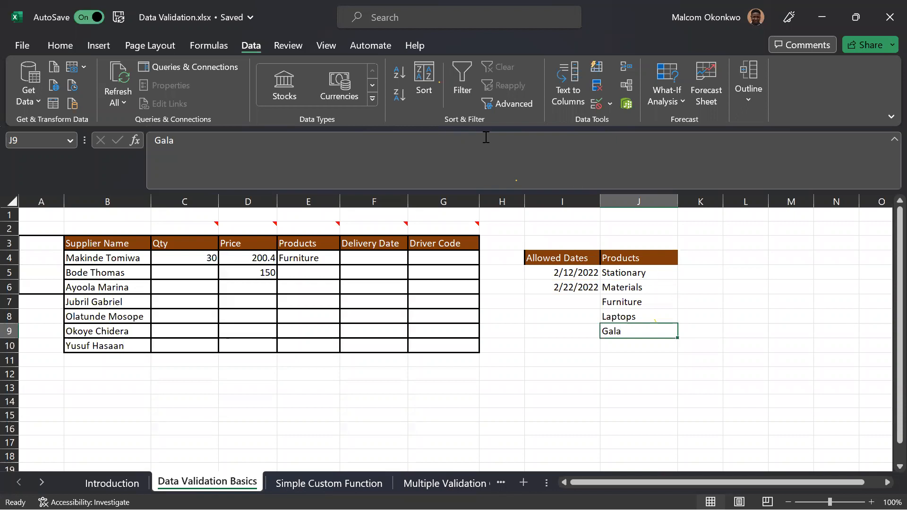
{"action": "left_click", "coordinate": [631, 272]}
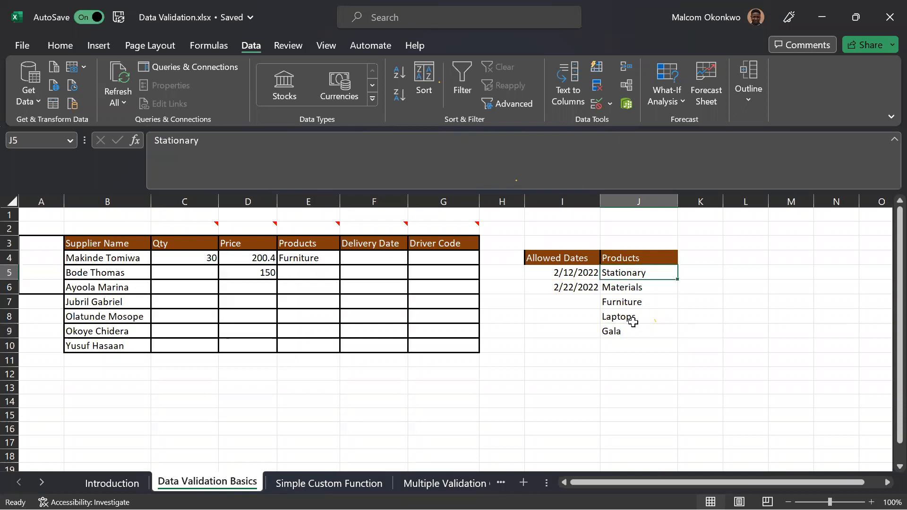
Move Gala from J9 up to J8, inserting it between Furniture and Laptops.
{"action": "left_click", "coordinate": [633, 321]}
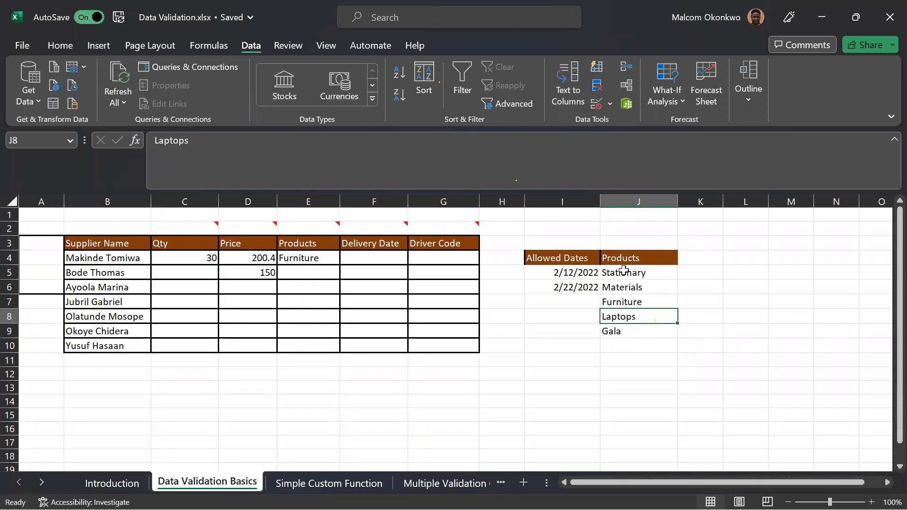
{"action": "left_click", "coordinate": [613, 331]}
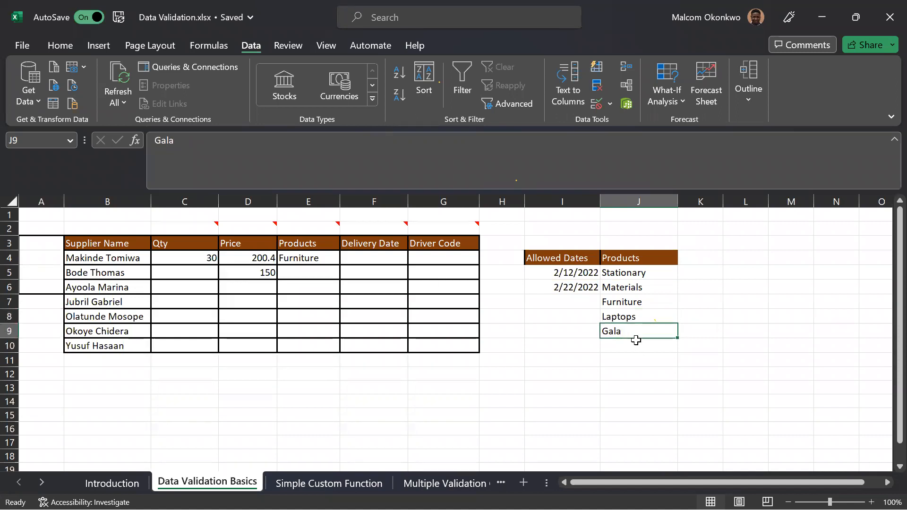
{"action": "left_click_drag", "start_coordinate": [636, 341], "coordinate": [638, 308]}
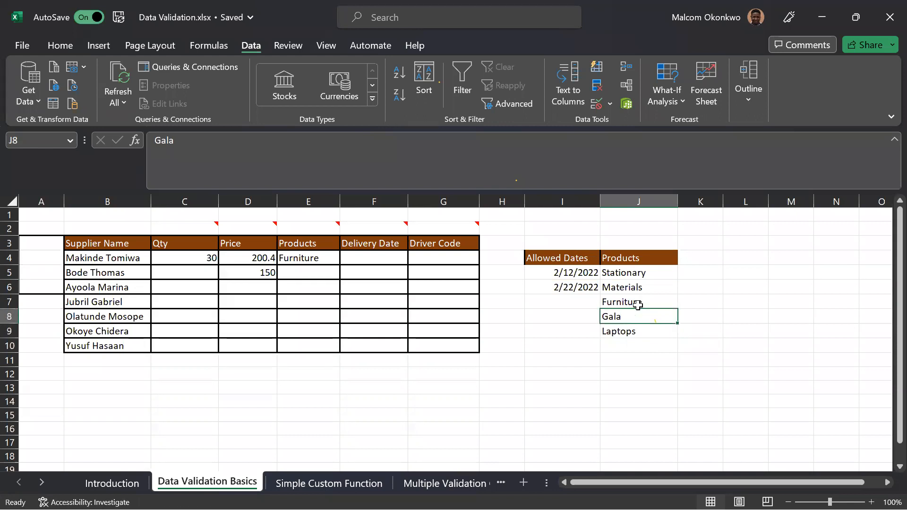
Review the choices offered by the product dropdown in cell E4 with Gala now in the source column.
{"action": "left_click", "coordinate": [333, 258]}
{"action": "left_click", "coordinate": [347, 258]}
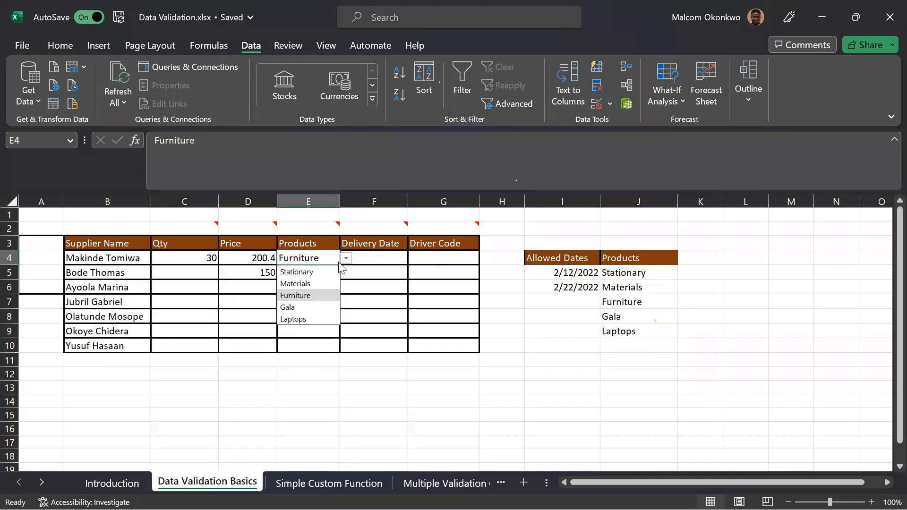
{"action": "left_click", "coordinate": [555, 331]}
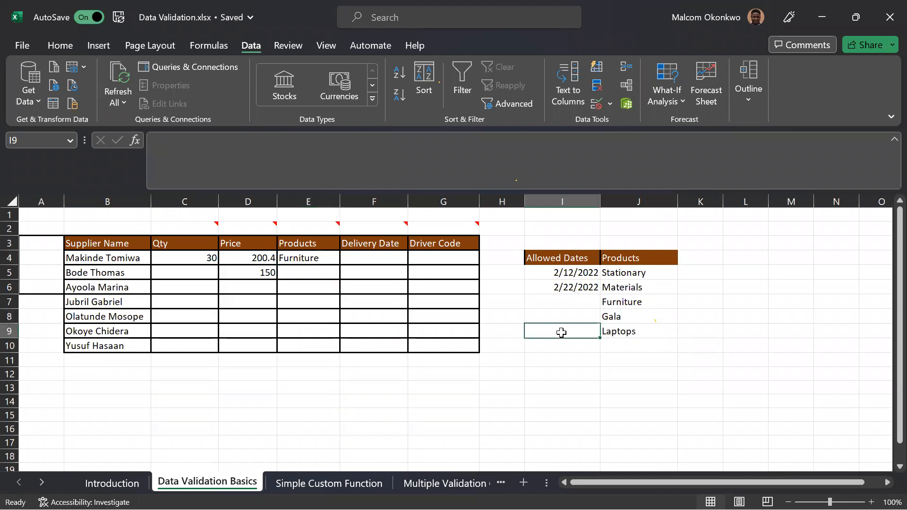
Enter Housing in cell J10, below Laptops in the Products source column.
{"action": "left_click", "coordinate": [644, 352]}
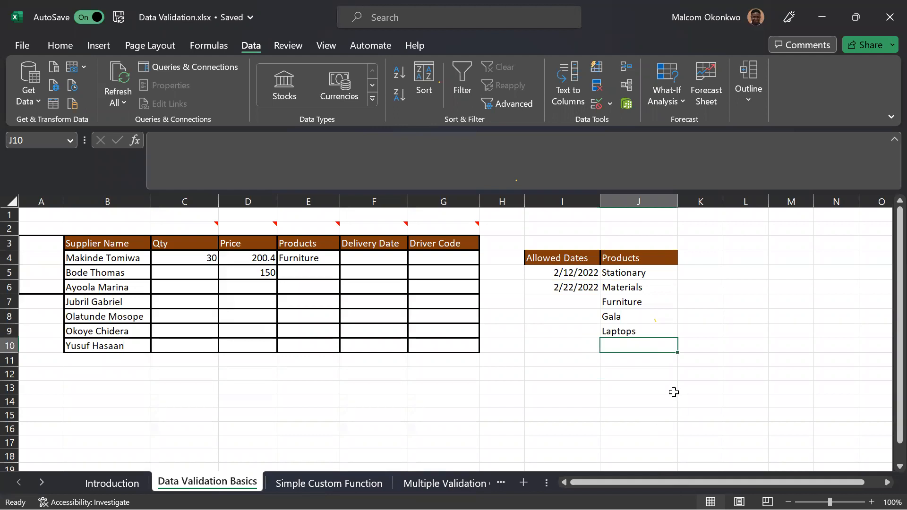
{"action": "type", "text": "Ho"}
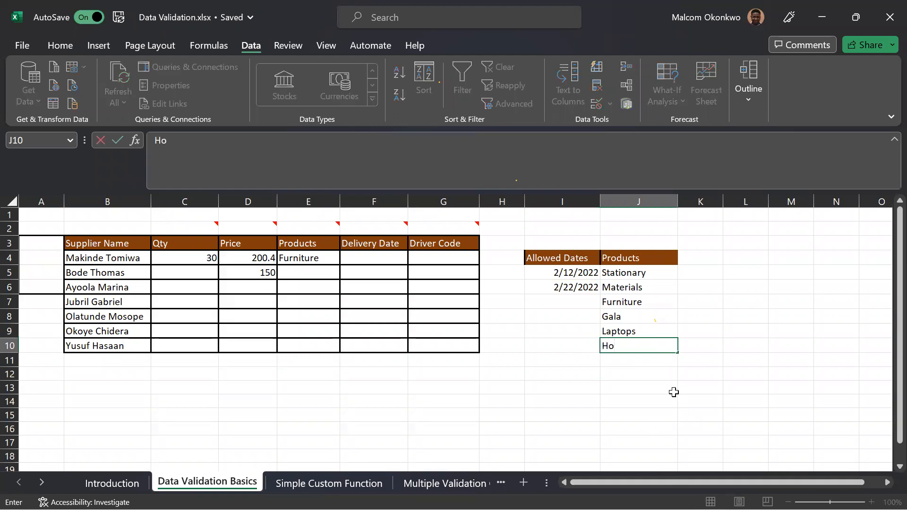
{"action": "type", "text": "using"}
{"action": "key", "text": "Return"}
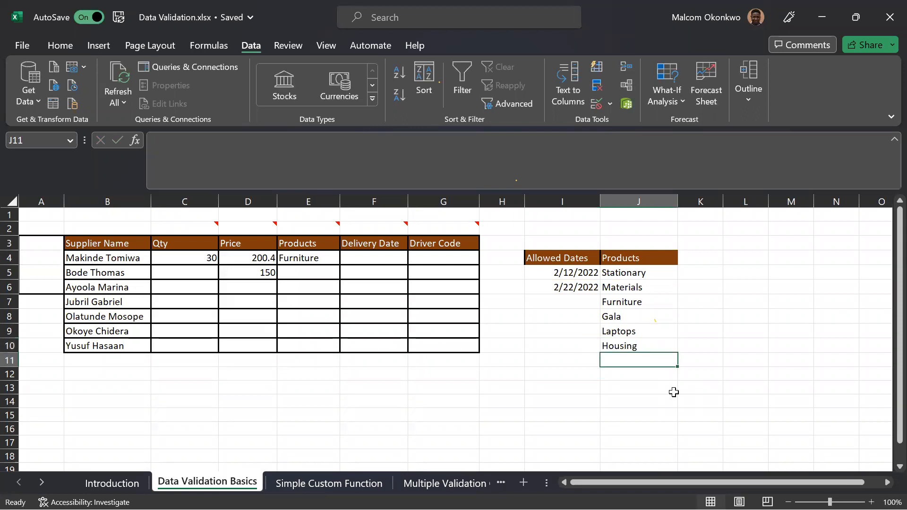
Convert the Products source column, range J4:J10 only, into a table with headers.
{"action": "left_click", "coordinate": [643, 256]}
{"action": "left_click_drag", "start_coordinate": [643, 255], "coordinate": [638, 344]}
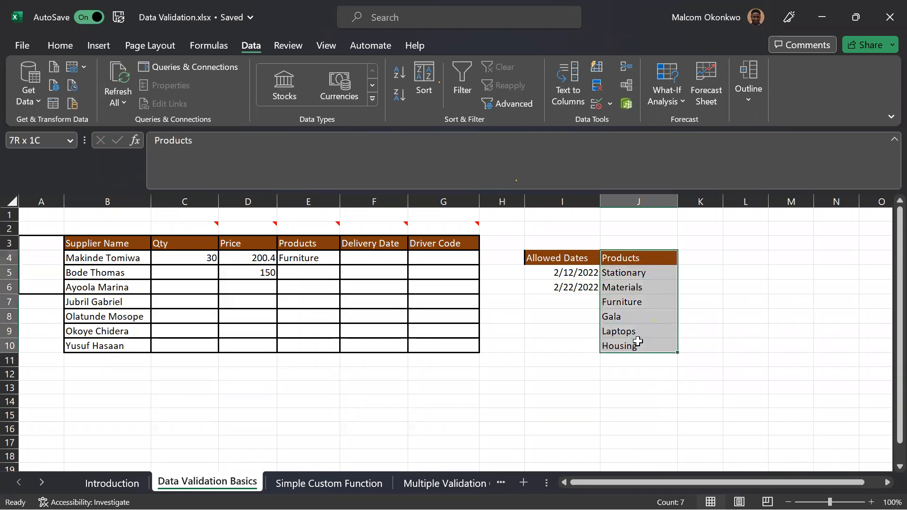
{"action": "left_click", "coordinate": [638, 300]}
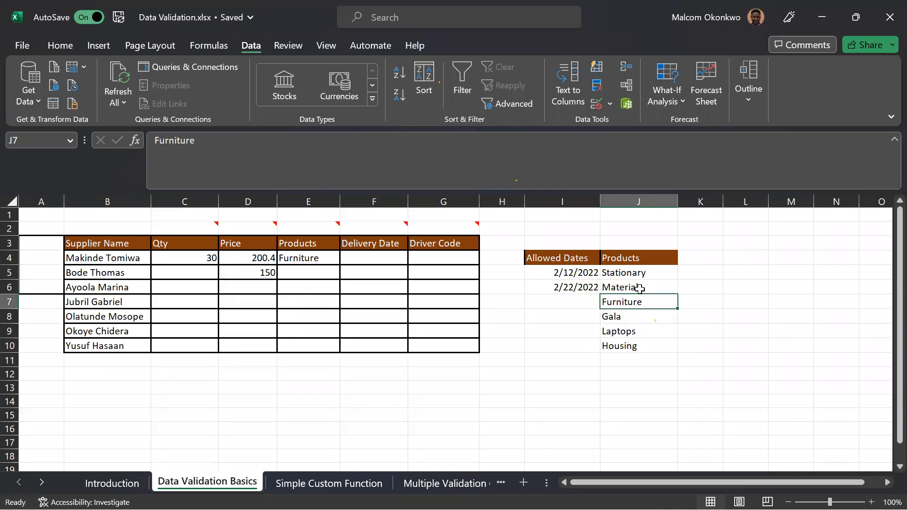
{"action": "left_click", "coordinate": [638, 288]}
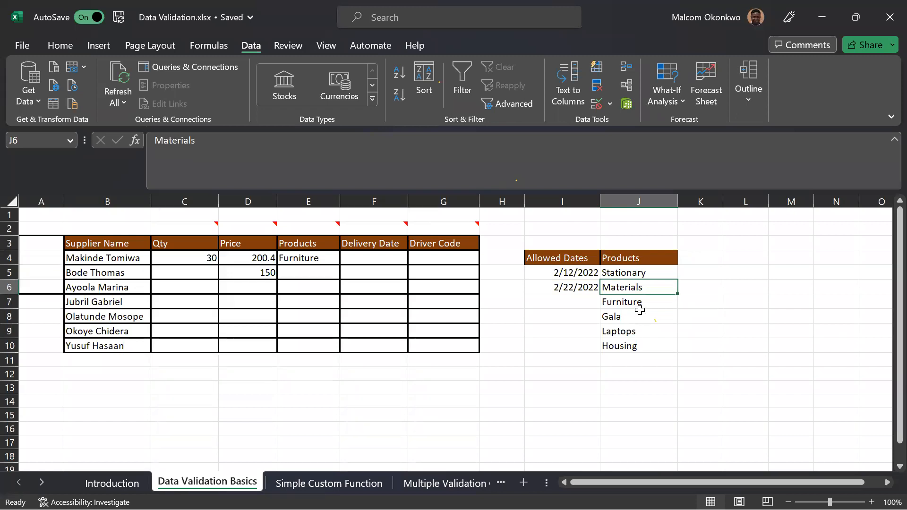
{"action": "key", "text": "ctrl+t"}
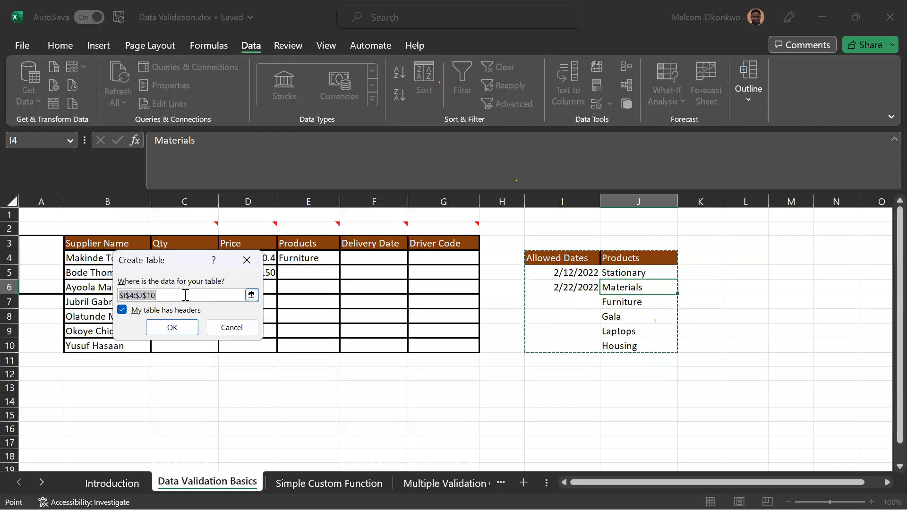
{"action": "left_click_drag", "start_coordinate": [633, 258], "coordinate": [637, 349]}
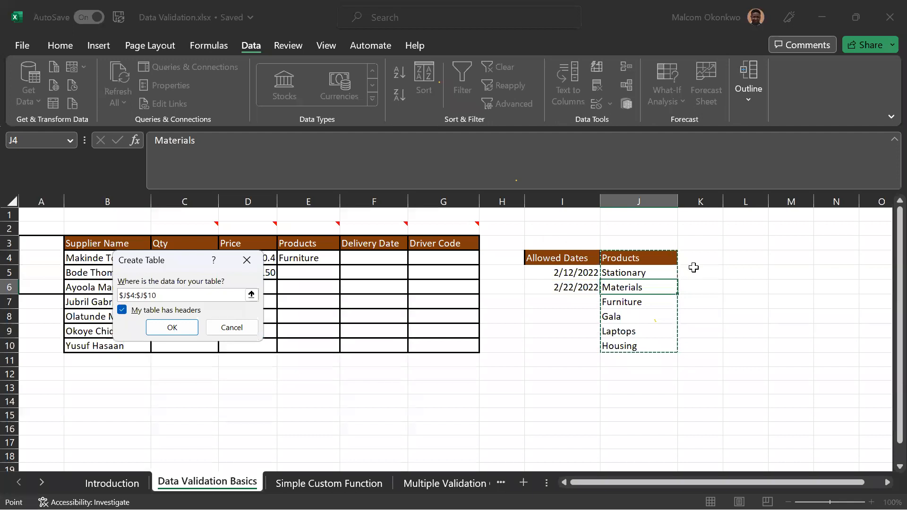
{"action": "left_click", "coordinate": [172, 326]}
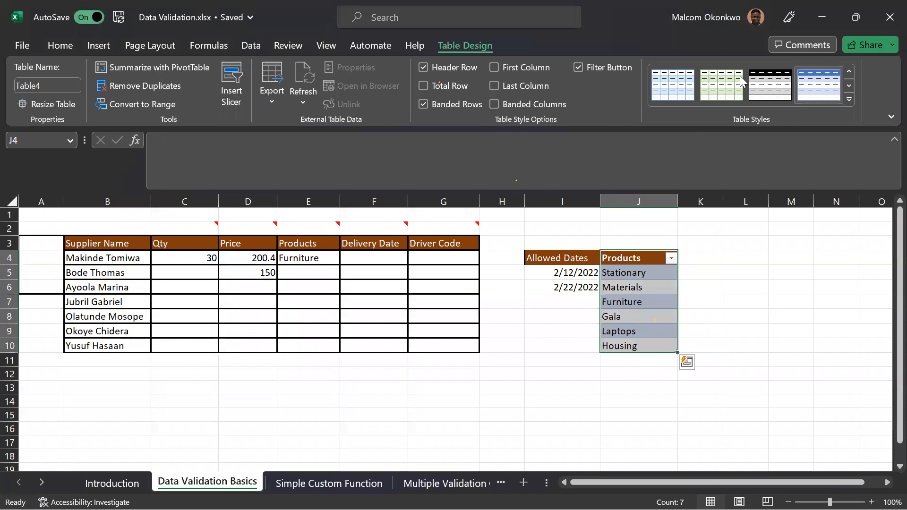
Apply the first Light table style, the plain one without colour, to the Products table.
{"action": "left_click", "coordinate": [849, 100]}
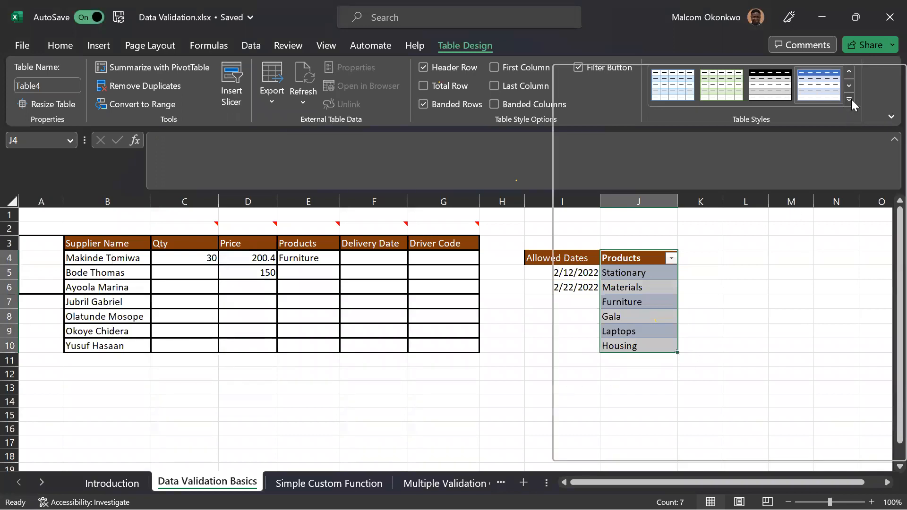
{"action": "left_click", "coordinate": [577, 105]}
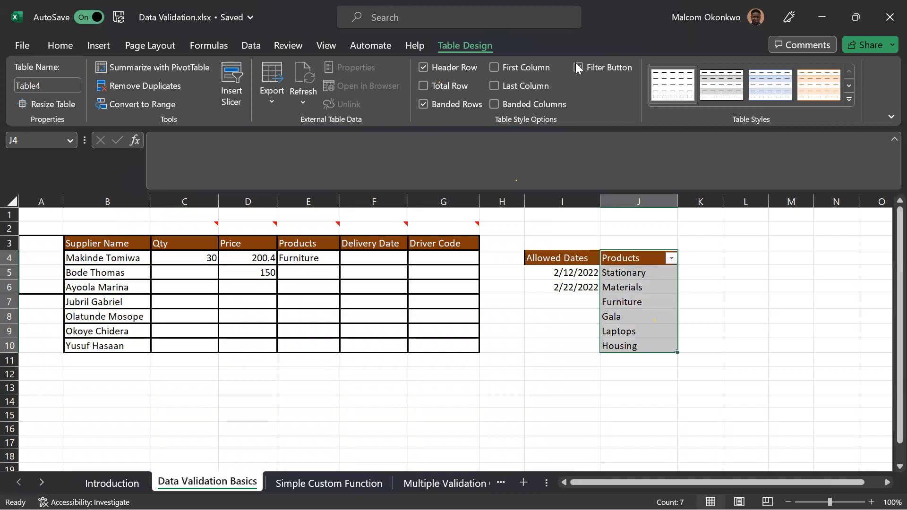
{"action": "left_click", "coordinate": [813, 263]}
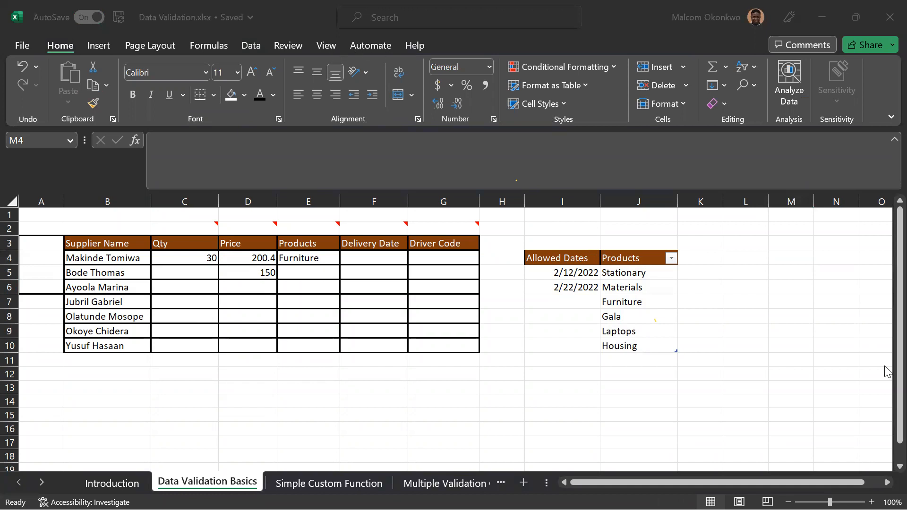
Review the gallery of table styles for the Products table, pointing out the plain Light style.
{"action": "left_click", "coordinate": [748, 318]}
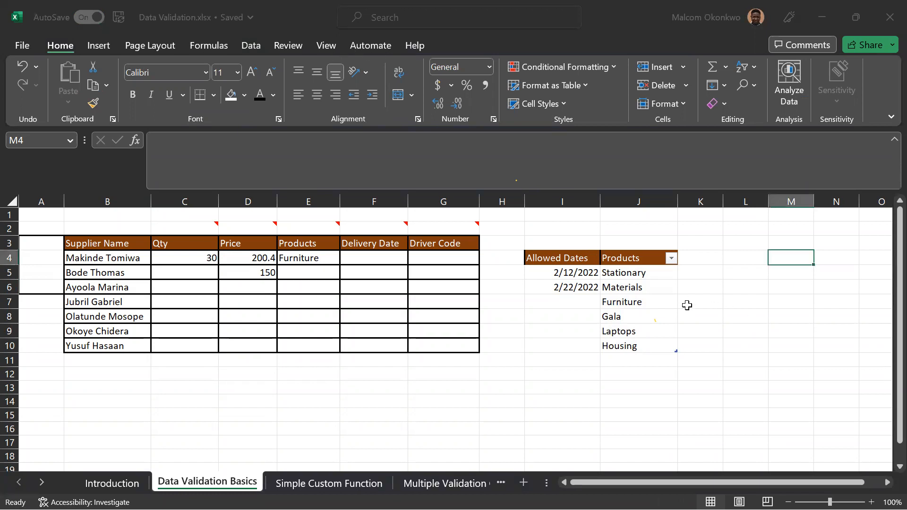
{"action": "left_click", "coordinate": [649, 299]}
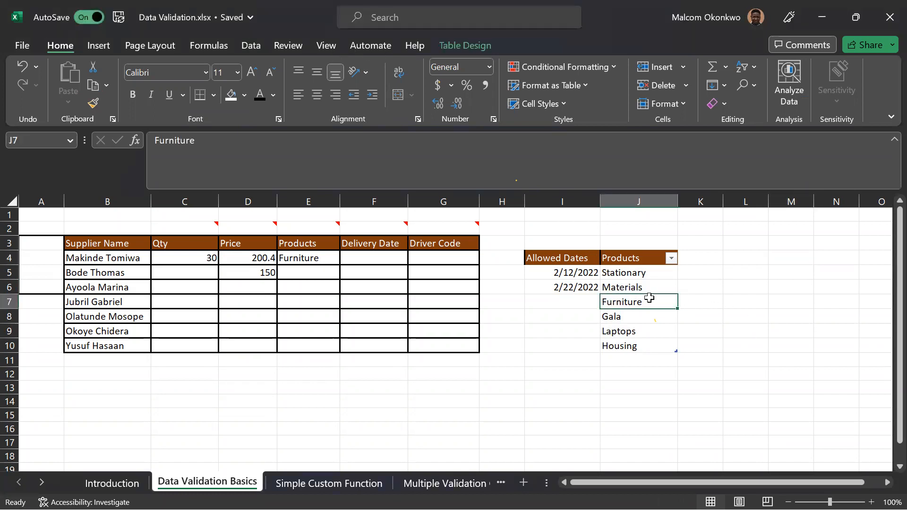
{"action": "left_click", "coordinate": [451, 42]}
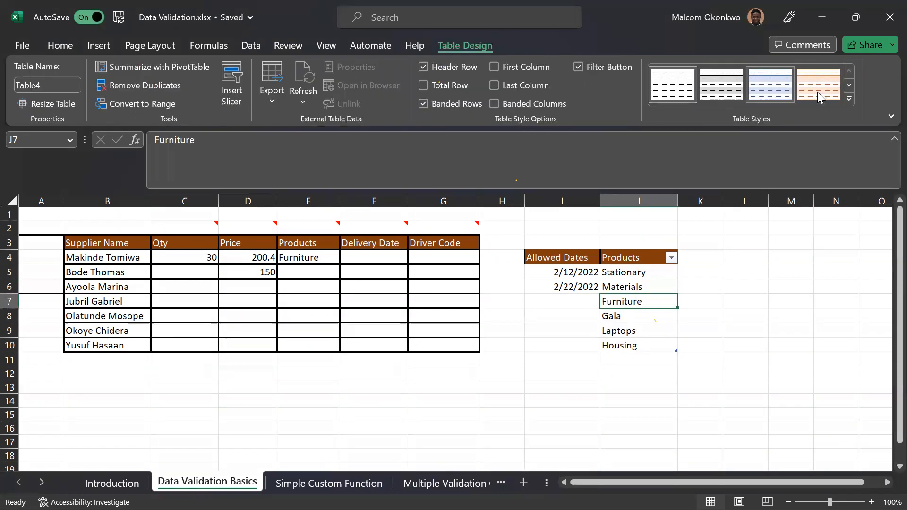
{"action": "left_click", "coordinate": [853, 98]}
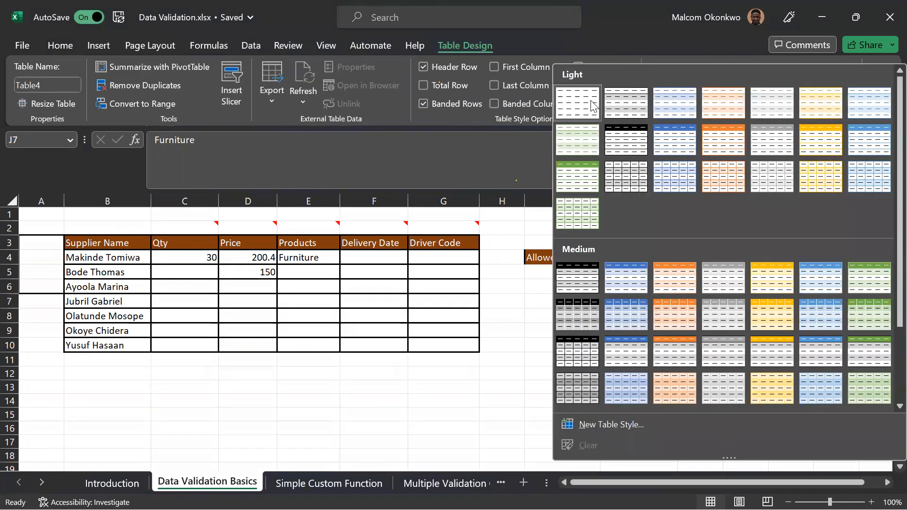
{"action": "key", "text": "Escape"}
{"action": "left_click", "coordinate": [712, 307]}
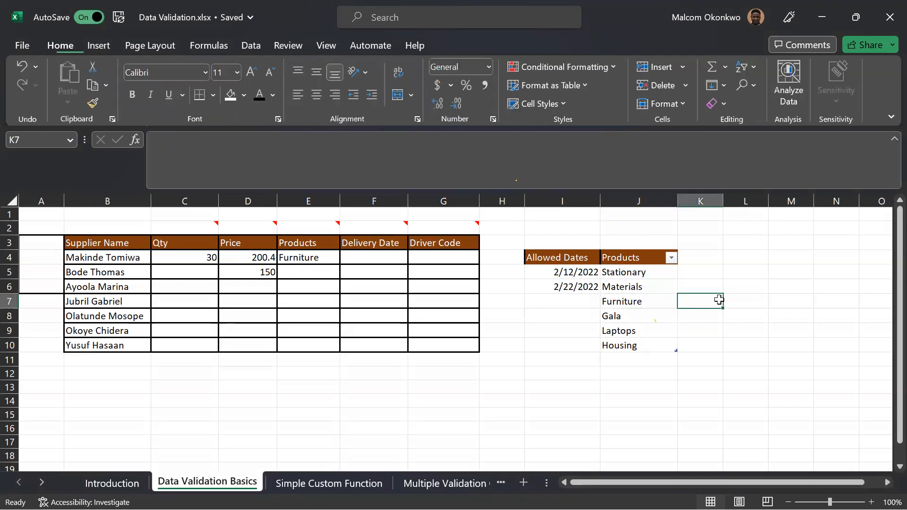
Change the list validation source of cell E4 to the Products table entries, =$J$5:$J$10, and check its dropdown.
{"action": "left_click", "coordinate": [318, 261]}
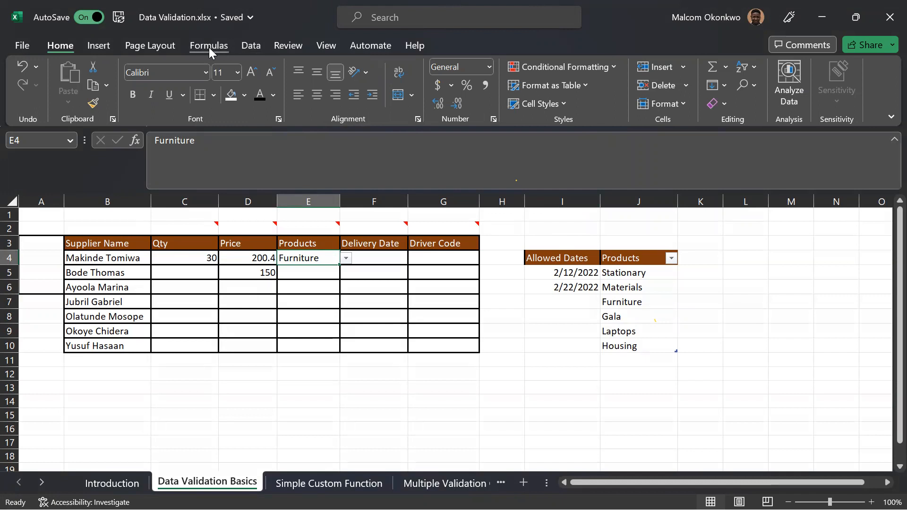
{"action": "left_click", "coordinate": [251, 45]}
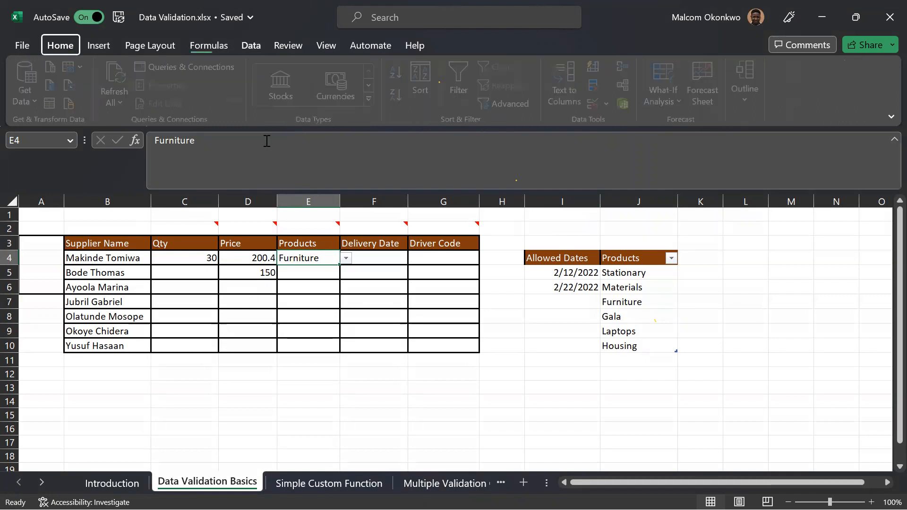
{"action": "left_click", "coordinate": [597, 103]}
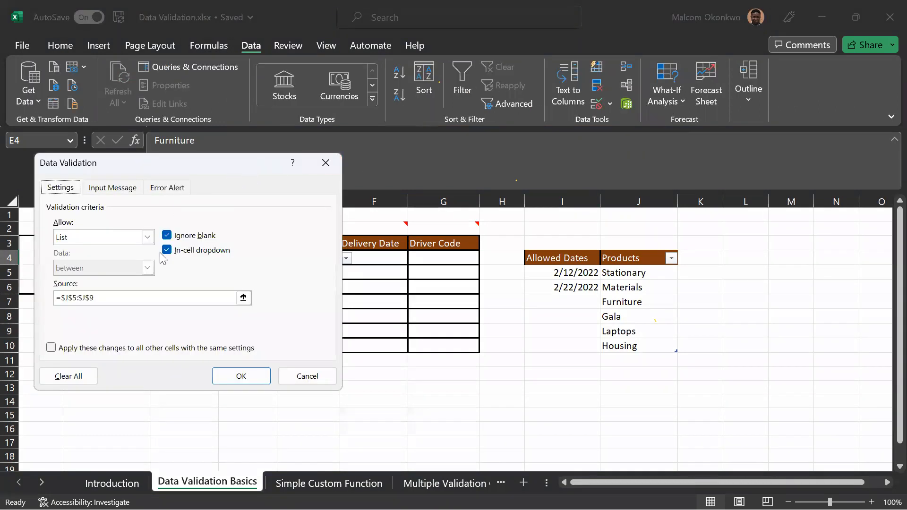
{"action": "left_click_drag", "start_coordinate": [136, 300], "coordinate": [42, 295]}
{"action": "key", "text": "BackSpace"}
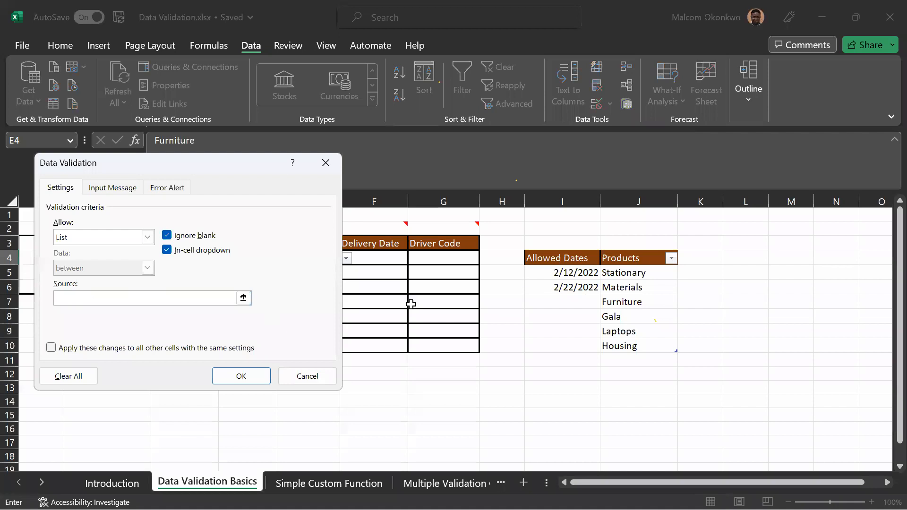
{"action": "left_click", "coordinate": [636, 250]}
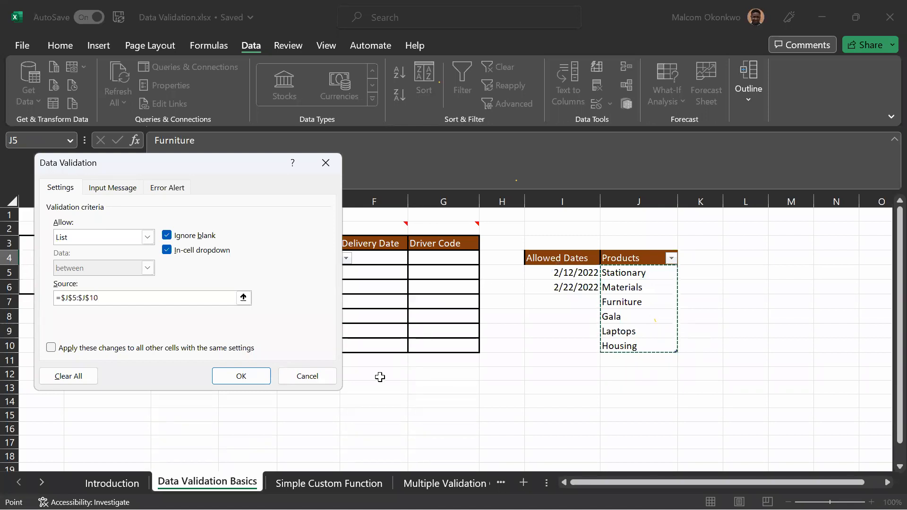
{"action": "left_click", "coordinate": [240, 376]}
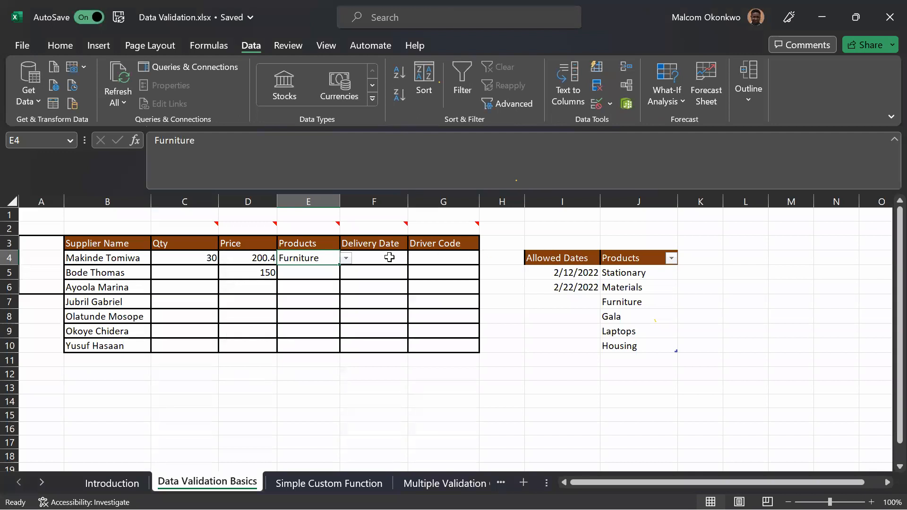
{"action": "left_click", "coordinate": [347, 260]}
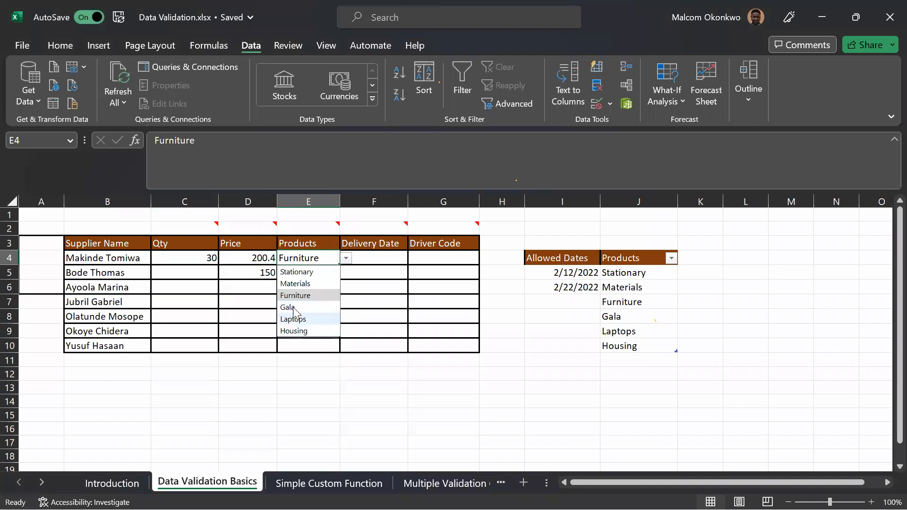
Add Facebook in cell J11, directly below Housing at the end of the Products table.
{"action": "left_click", "coordinate": [627, 358]}
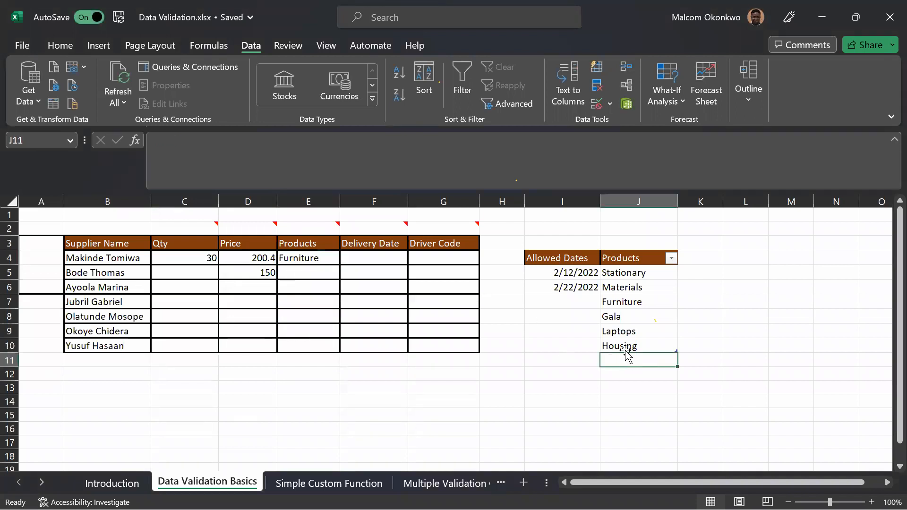
{"action": "type", "text": "Facebook"}
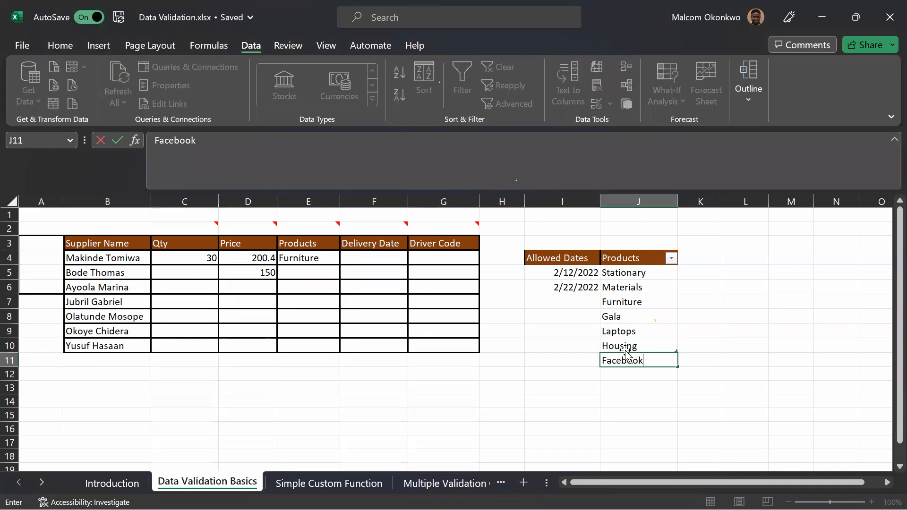
{"action": "key", "text": "Return"}
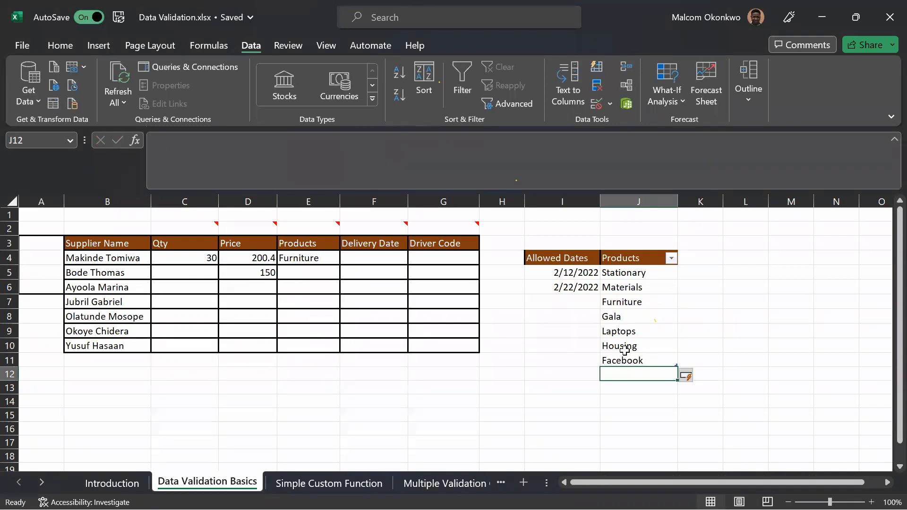
Choose Facebook from the product dropdown in cell E4.
{"action": "left_click", "coordinate": [328, 259]}
{"action": "left_click", "coordinate": [347, 259]}
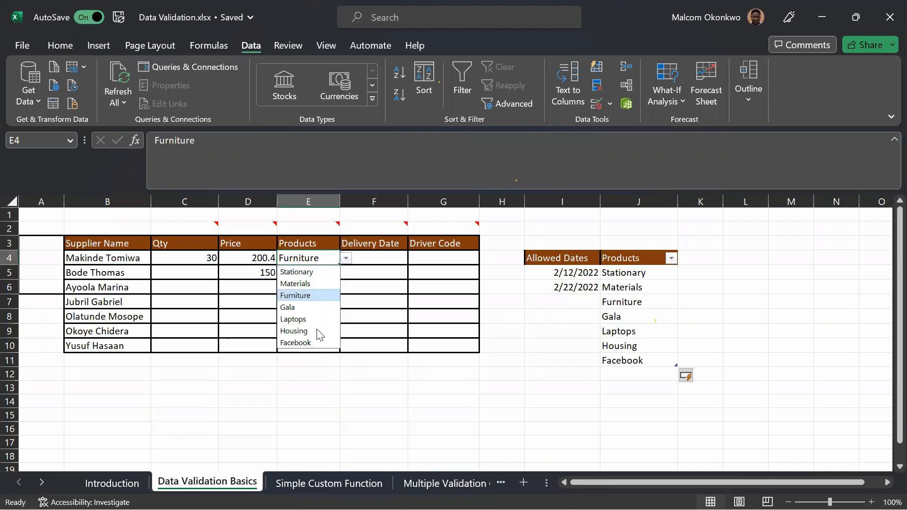
{"action": "left_click", "coordinate": [311, 341]}
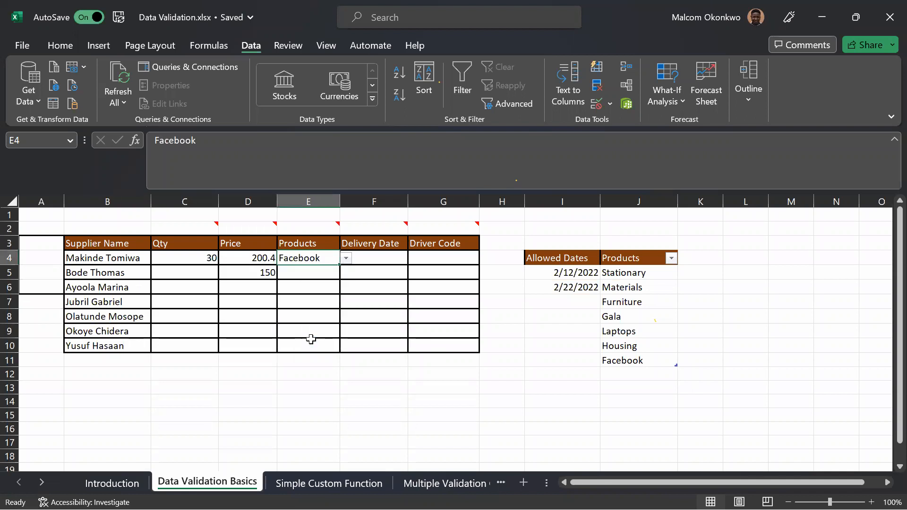
Add Genre in cell J12, directly below Facebook at the end of the Products table.
{"action": "left_click", "coordinate": [633, 373]}
{"action": "type", "text": "Genre"}
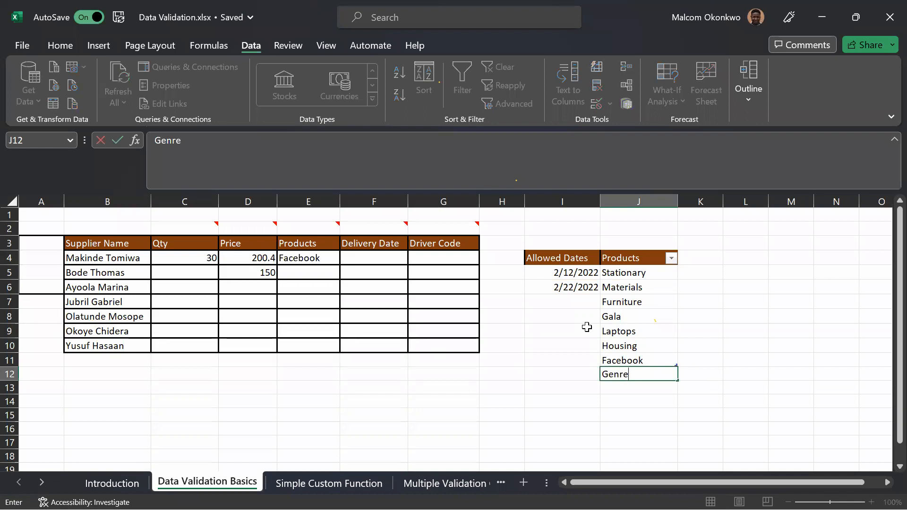
{"action": "key", "text": "Return"}
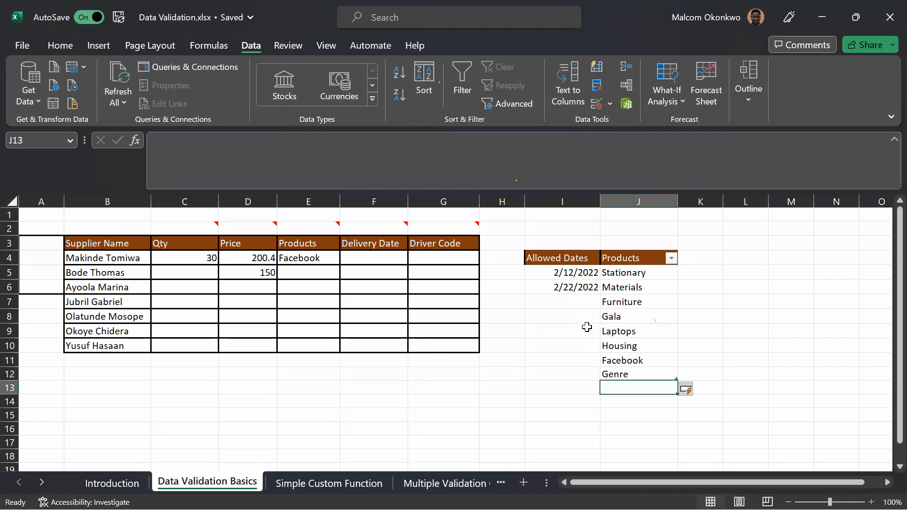
Choose Genre from the product dropdown in cell E4.
{"action": "left_click", "coordinate": [303, 259]}
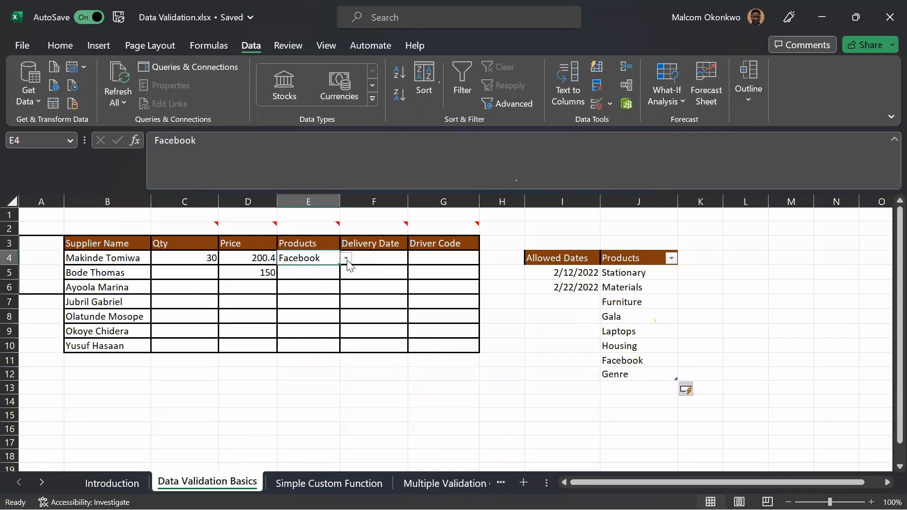
{"action": "left_click", "coordinate": [346, 260]}
{"action": "left_click", "coordinate": [309, 361]}
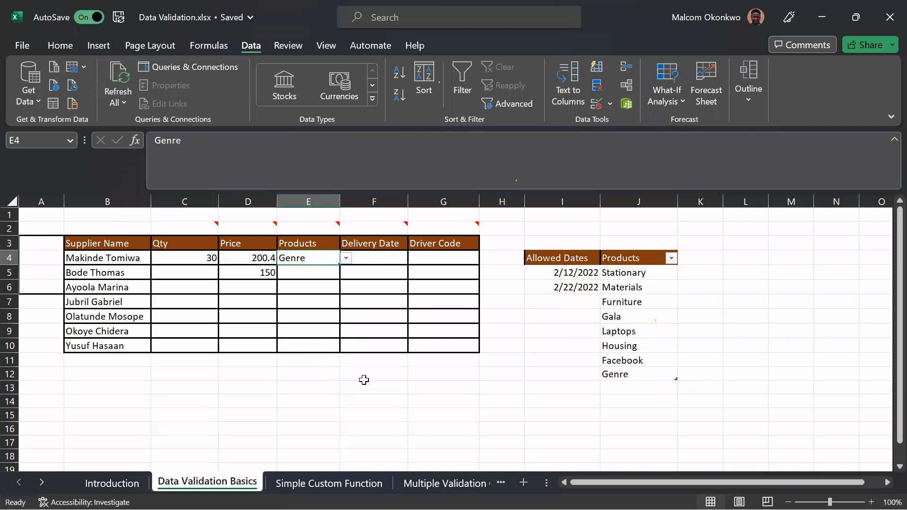
{"action": "left_click", "coordinate": [364, 379]}
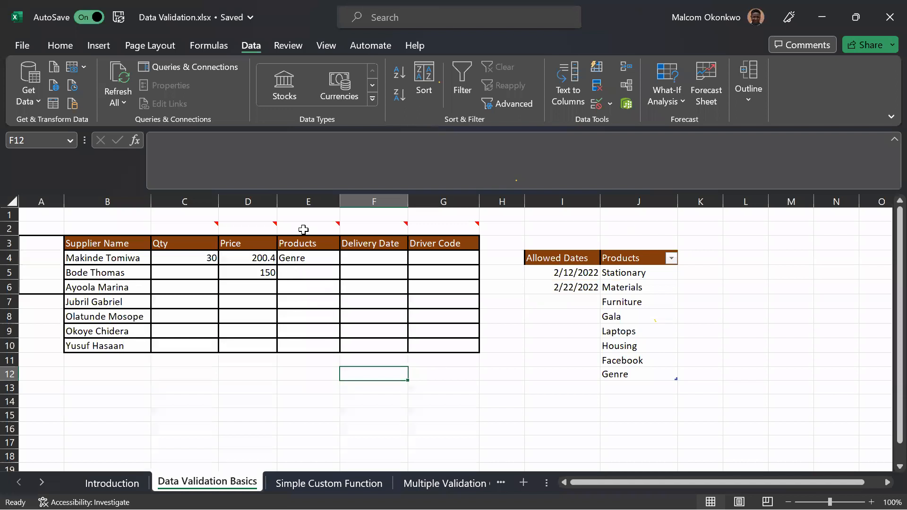
{"action": "mouse_move", "coordinate": [393, 229]}
{"action": "mouse_move", "coordinate": [441, 227]}
{"action": "left_click", "coordinate": [383, 258]}
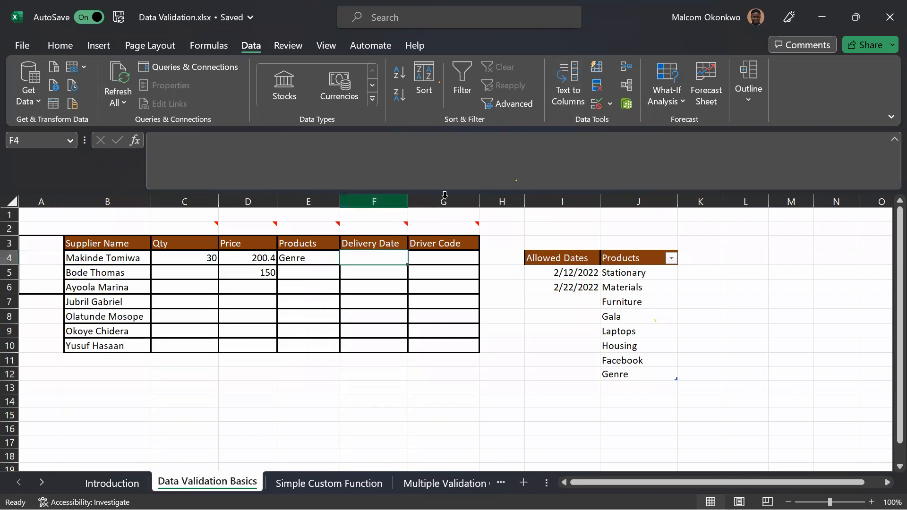
{"action": "left_click", "coordinate": [595, 104]}
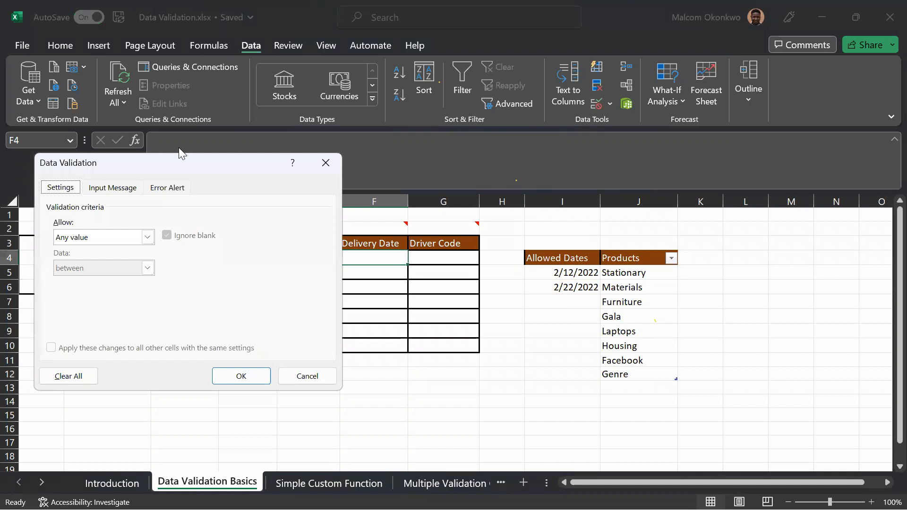
{"action": "left_click_drag", "start_coordinate": [180, 167], "coordinate": [696, 191]}
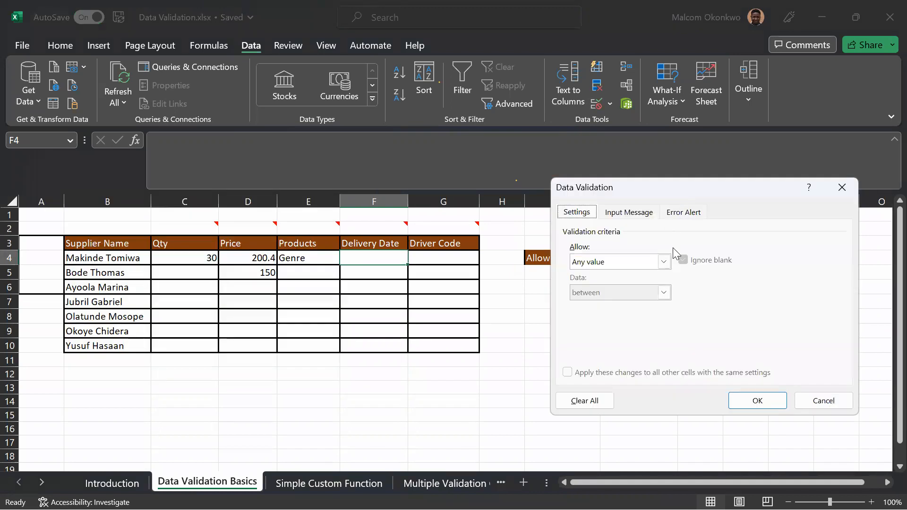
{"action": "left_click", "coordinate": [664, 261]}
{"action": "left_click", "coordinate": [610, 316]}
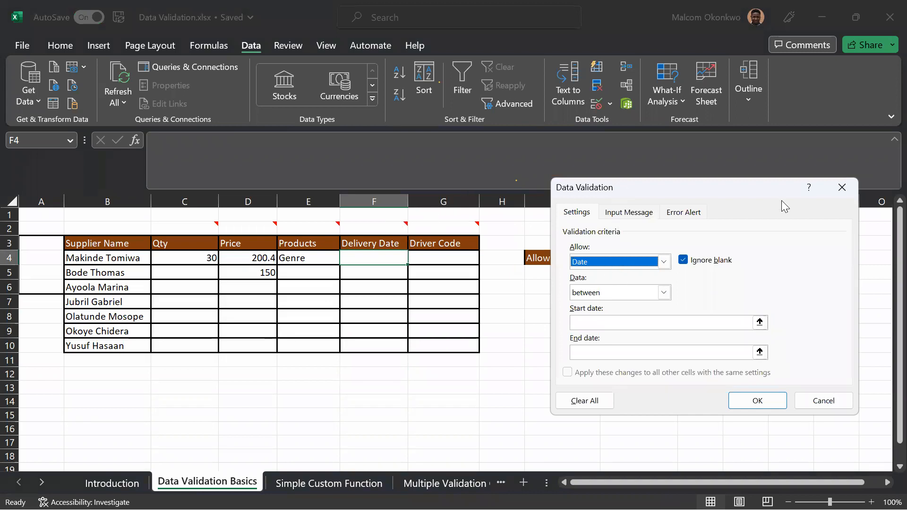
{"action": "left_click", "coordinate": [840, 185]}
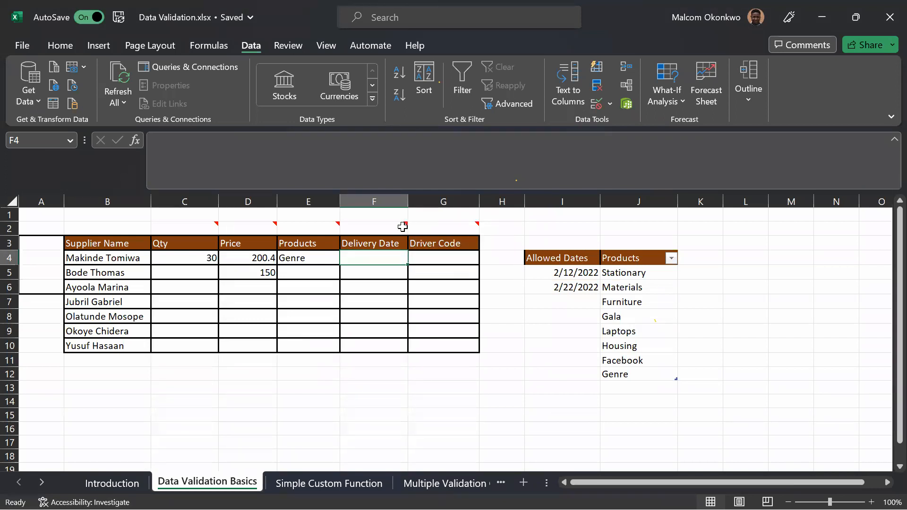
Check the start and end dates listed under Allowed Dates in cells I5 and I6.
{"action": "left_click", "coordinate": [573, 272]}
{"action": "left_click", "coordinate": [571, 287]}
{"action": "left_click", "coordinate": [573, 275]}
{"action": "left_click", "coordinate": [573, 288]}
{"action": "left_click", "coordinate": [577, 273]}
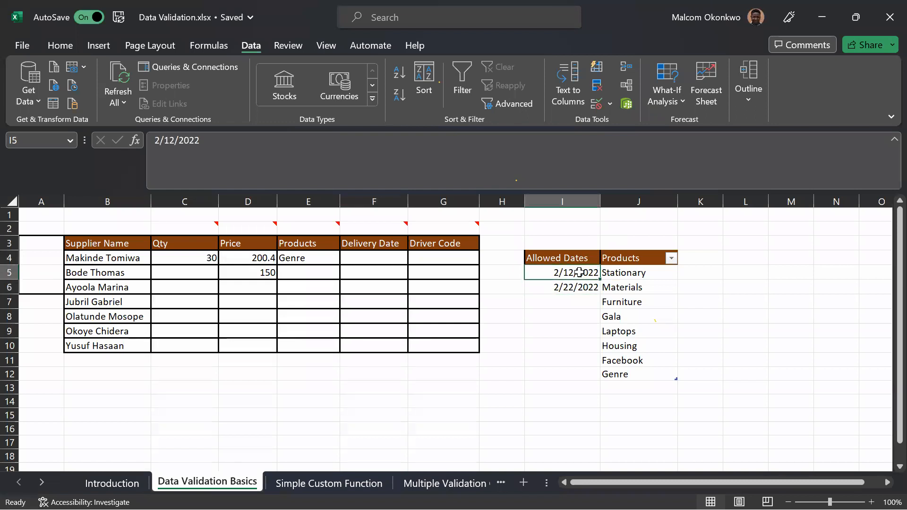
{"action": "left_click", "coordinate": [574, 287]}
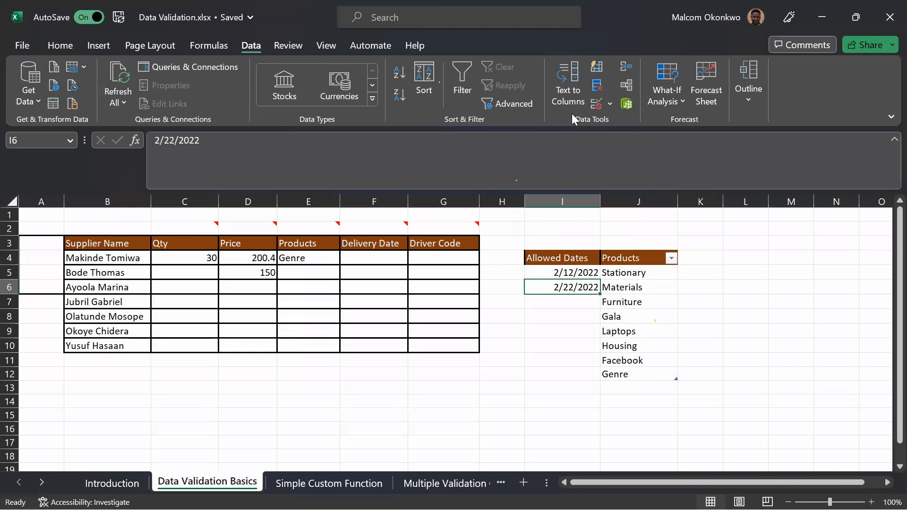
{"action": "left_click", "coordinate": [596, 103]}
{"action": "left_click_drag", "start_coordinate": [581, 187], "coordinate": [1, 156]}
{"action": "left_click_drag", "start_coordinate": [80, 158], "coordinate": [154, 119]}
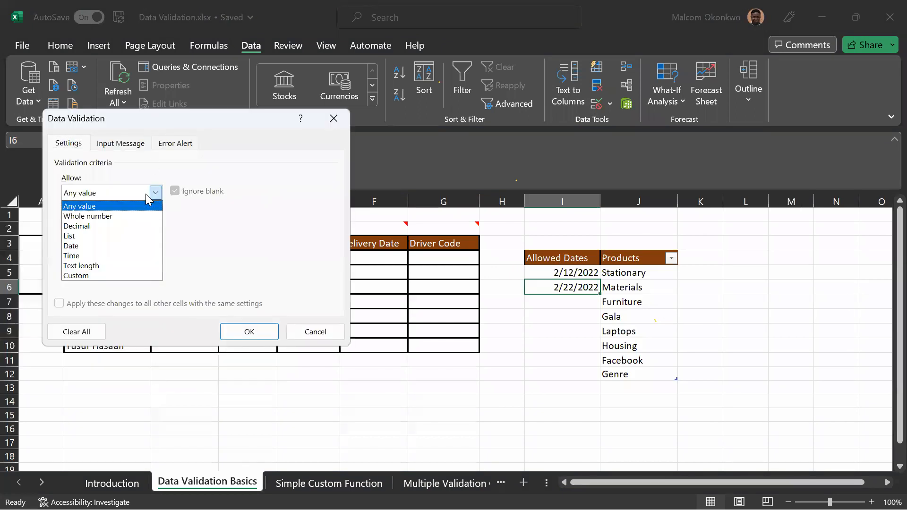
{"action": "left_click", "coordinate": [83, 247]}
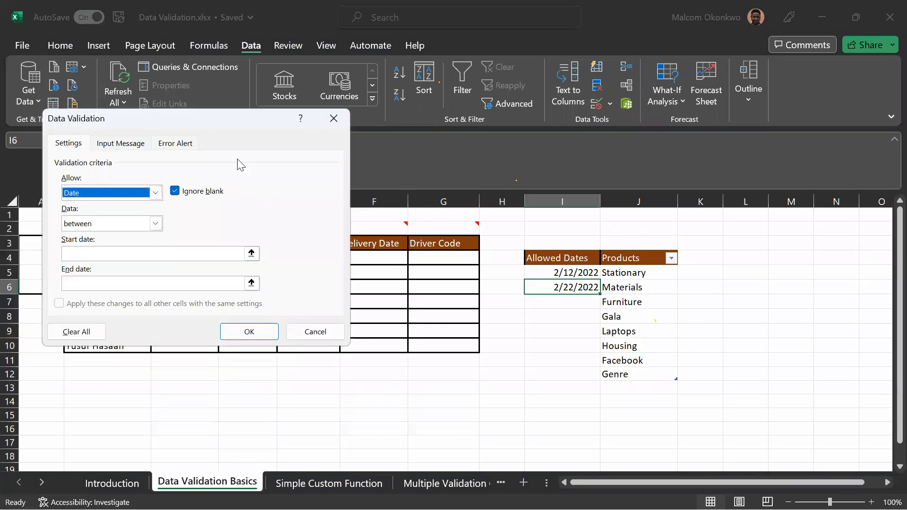
{"action": "left_click", "coordinate": [334, 118]}
Apply a Date validation rule to Delivery Date cells F4:F10, allowing dates between =I5 and =I6.
{"action": "left_click_drag", "start_coordinate": [376, 263], "coordinate": [376, 346]}
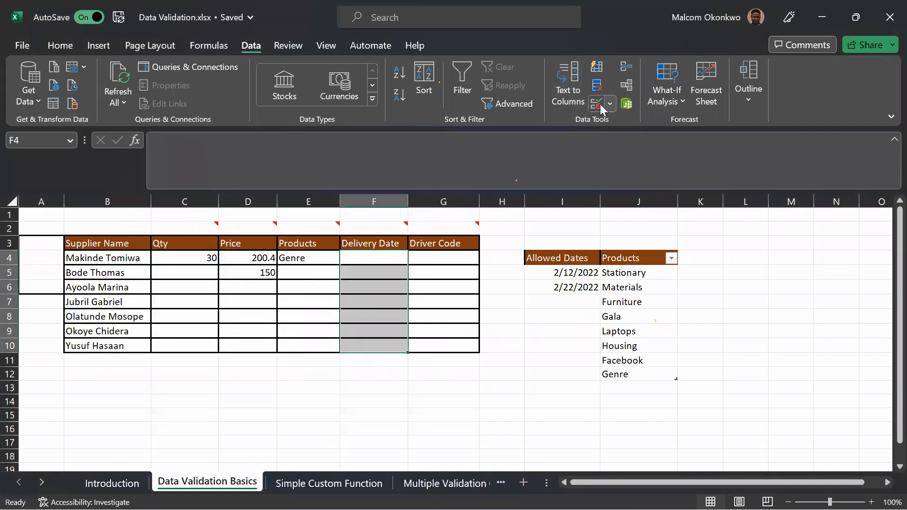
{"action": "left_click", "coordinate": [155, 193]}
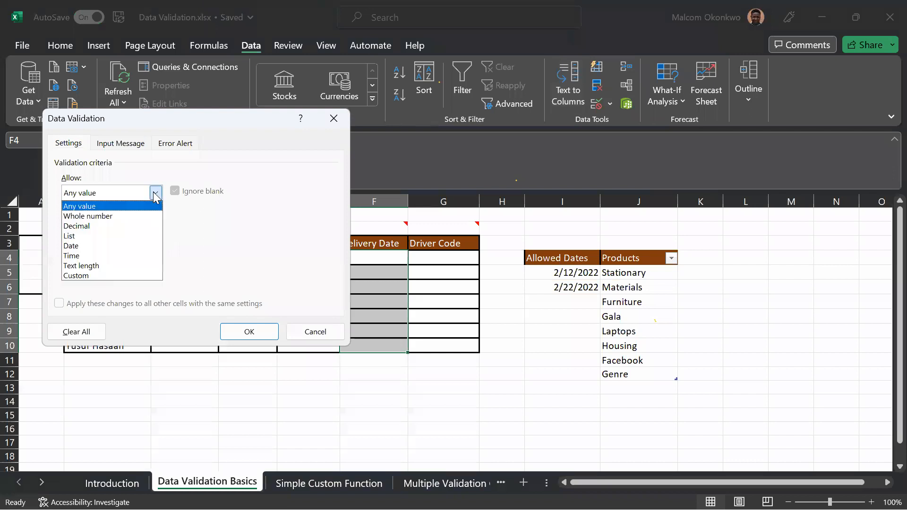
{"action": "left_click", "coordinate": [94, 246]}
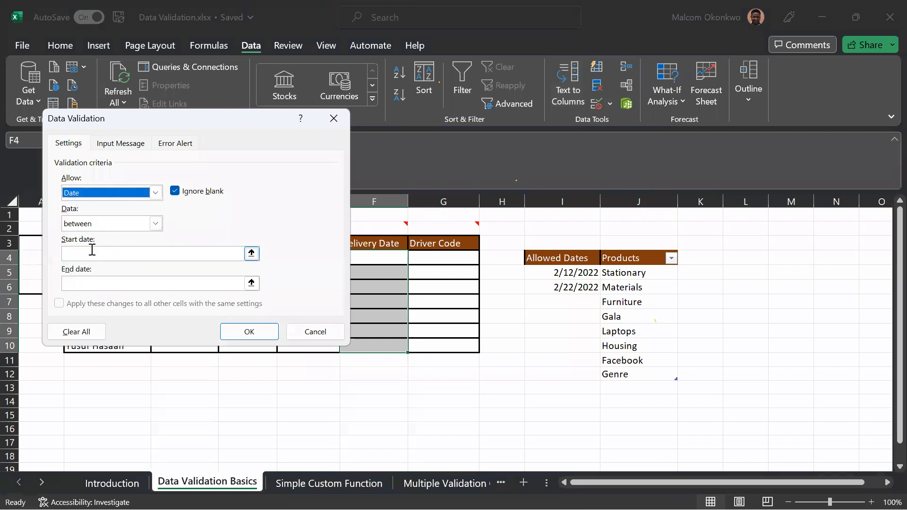
{"action": "left_click", "coordinate": [95, 254]}
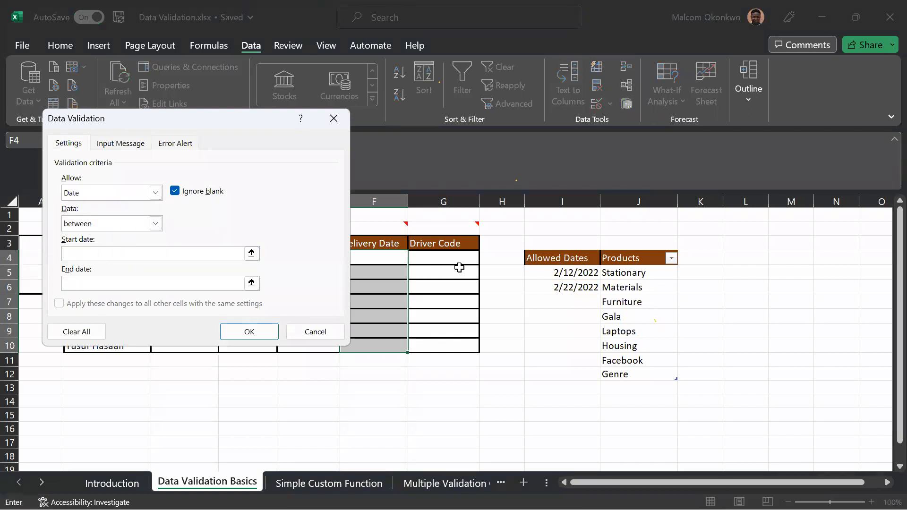
{"action": "left_click", "coordinate": [530, 272]}
{"action": "left_click", "coordinate": [203, 285]}
{"action": "left_click", "coordinate": [530, 286]}
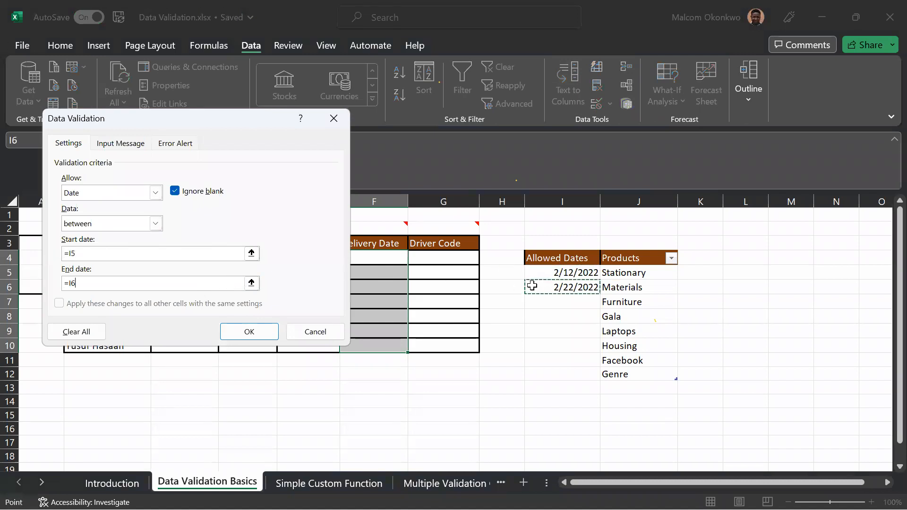
{"action": "left_click", "coordinate": [234, 332]}
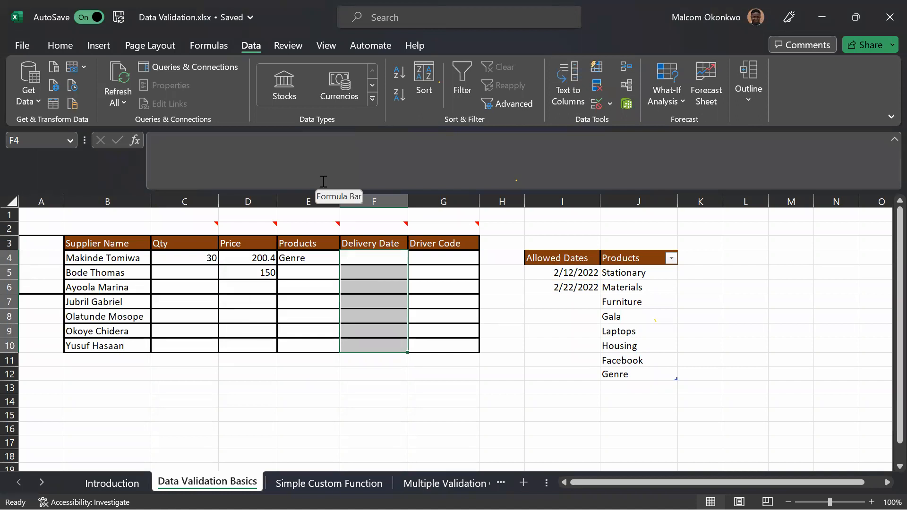
Enter the date-order note mdy in cell F12 below the Delivery Date column.
{"action": "left_click", "coordinate": [375, 373]}
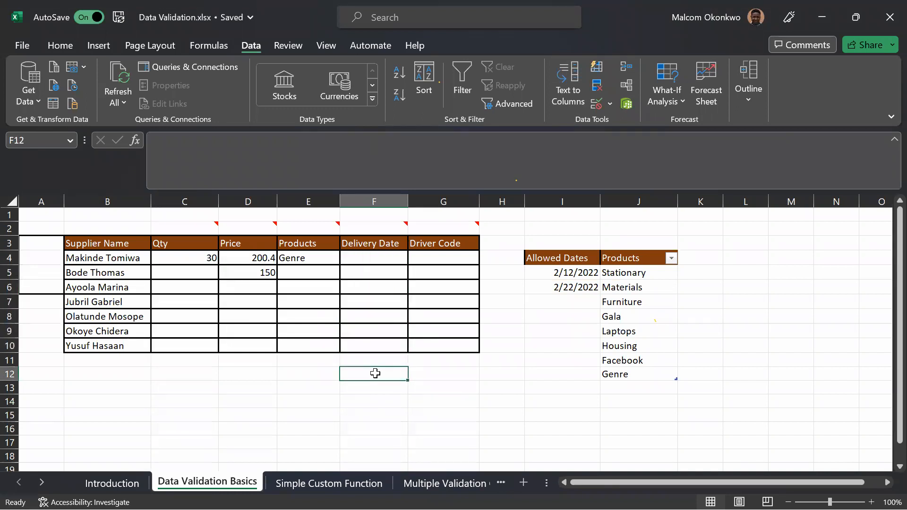
{"action": "type", "text": "M"}
{"action": "key", "text": "BackSpace"}
{"action": "type", "text": "mm"}
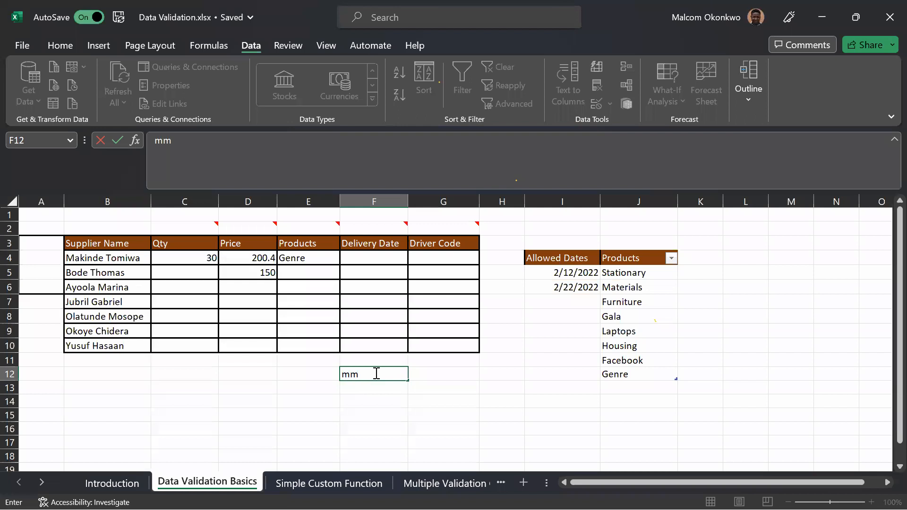
{"action": "key", "text": "BackSpace"}
{"action": "type", "text": "dy"}
{"action": "key", "text": "Return"}
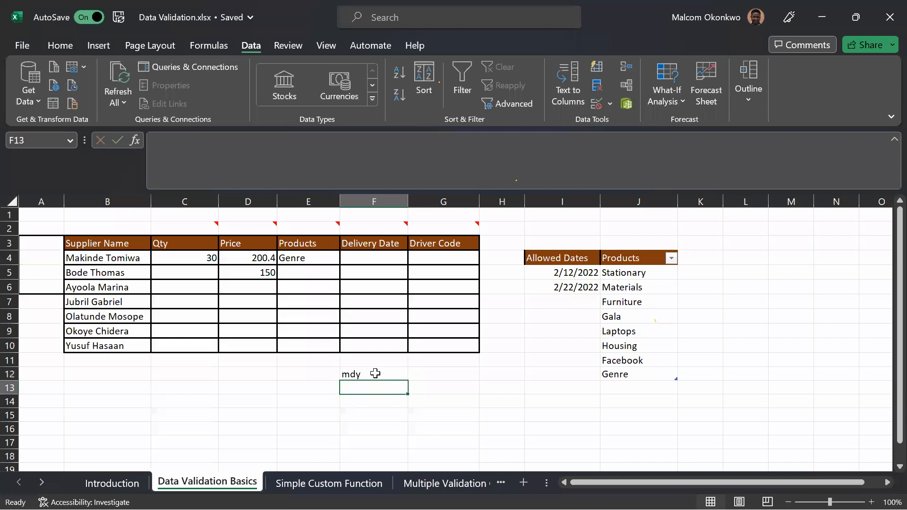
Enter the date-format note mm/dd/yyyy in cell F13, directly below mdy.
{"action": "type", "text": "m"}
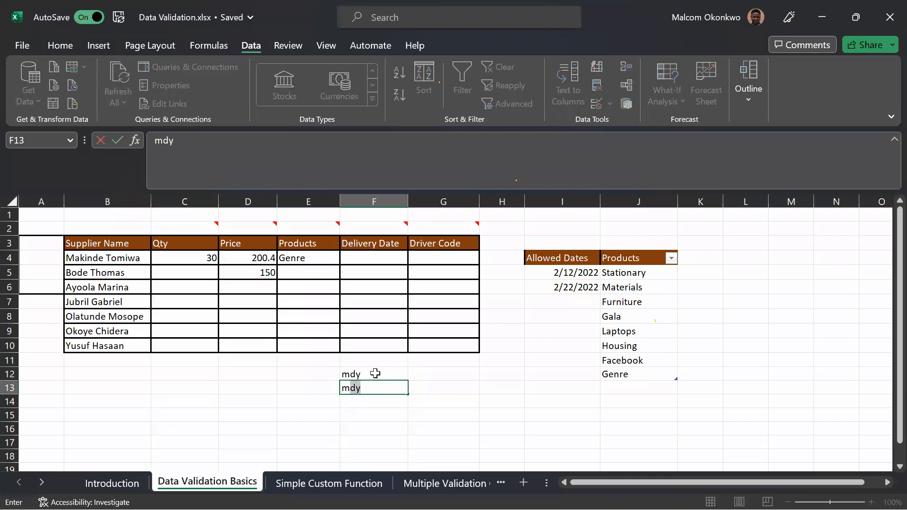
{"action": "type", "text": "m/dd"}
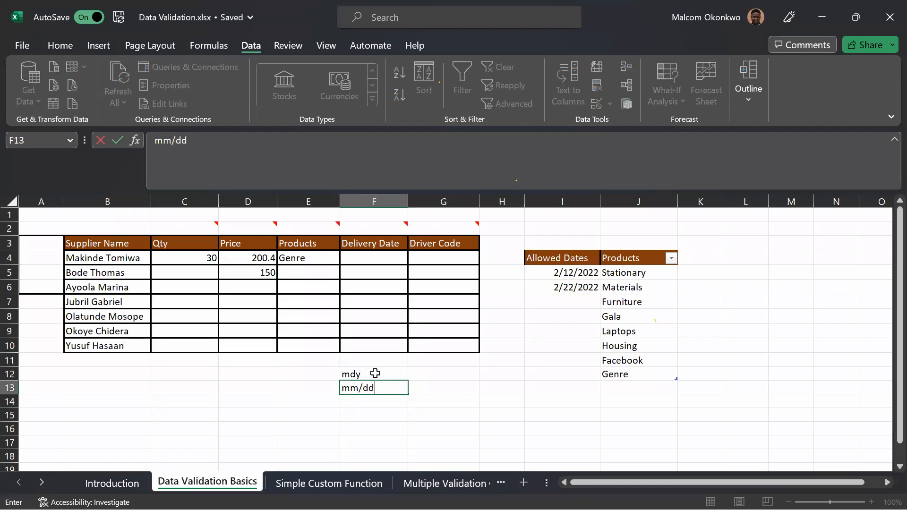
{"action": "type", "text": "/yyyy"}
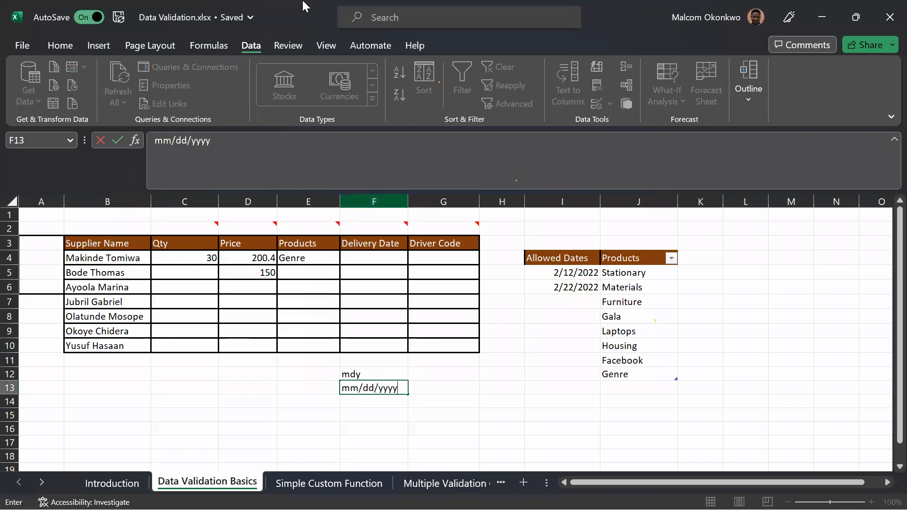
{"action": "left_click", "coordinate": [351, 258]}
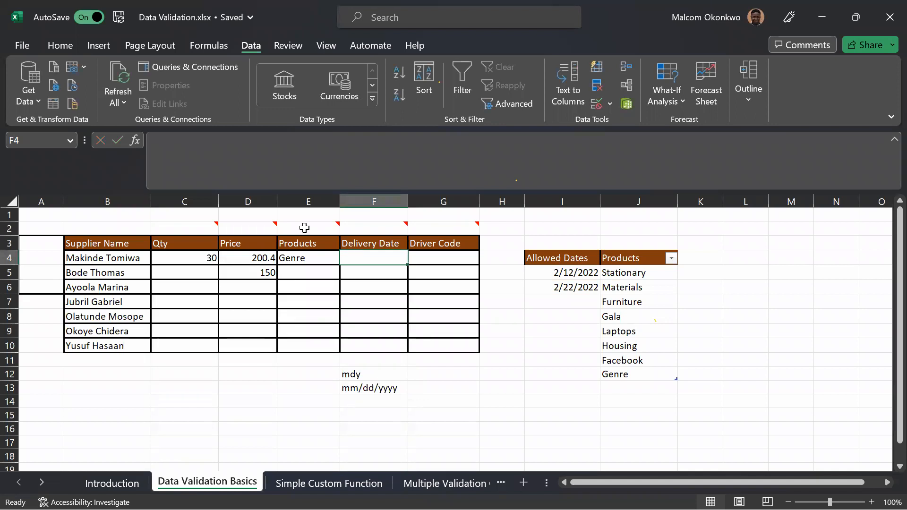
Enter the delivery date 2/14/2022 in cell F4.
{"action": "mouse_move", "coordinate": [304, 228]}
{"action": "left_click", "coordinate": [368, 391]}
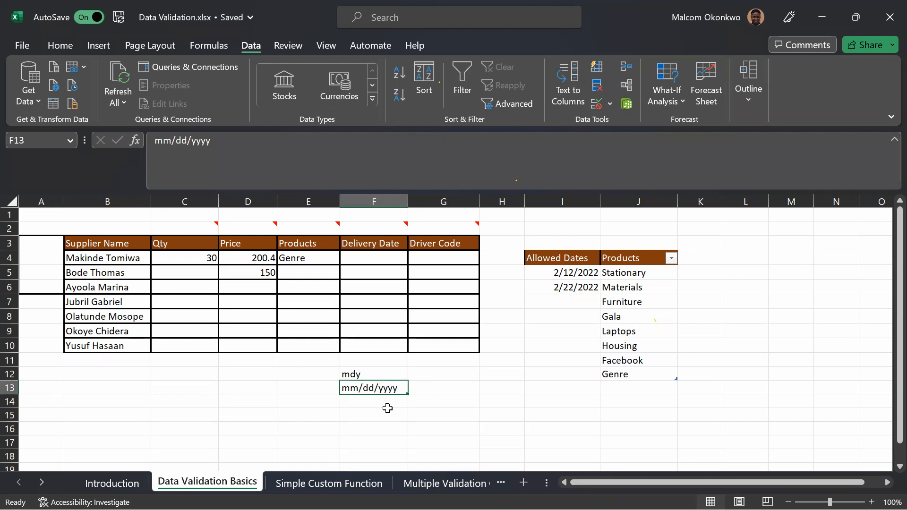
{"action": "mouse_move", "coordinate": [382, 234]}
{"action": "left_click", "coordinate": [377, 256]}
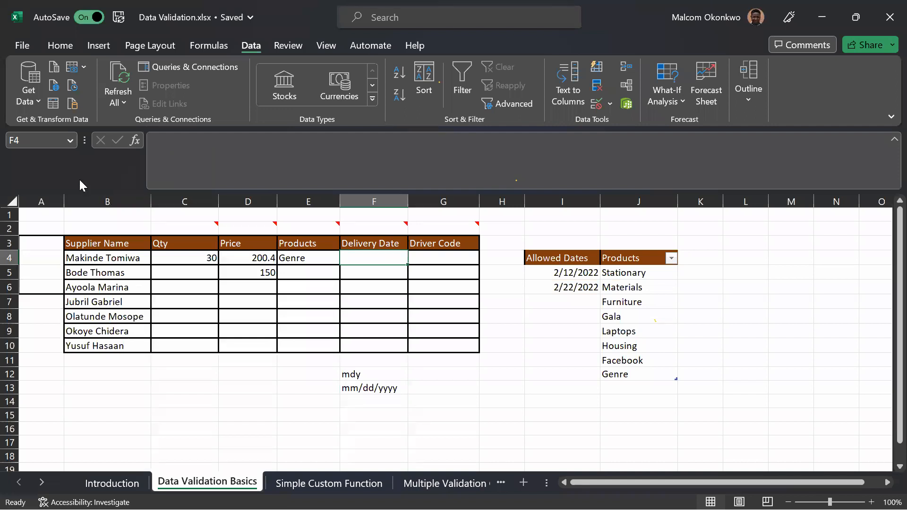
{"action": "type", "text": "2/"}
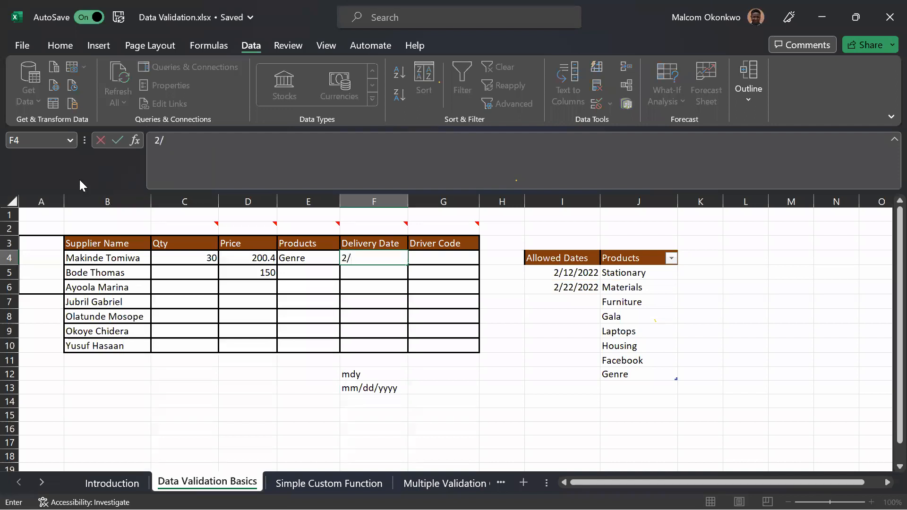
{"action": "type", "text": "14/2023"}
{"action": "key", "text": "BackSpace"}
{"action": "type", "text": "2"}
{"action": "key", "text": "Return"}
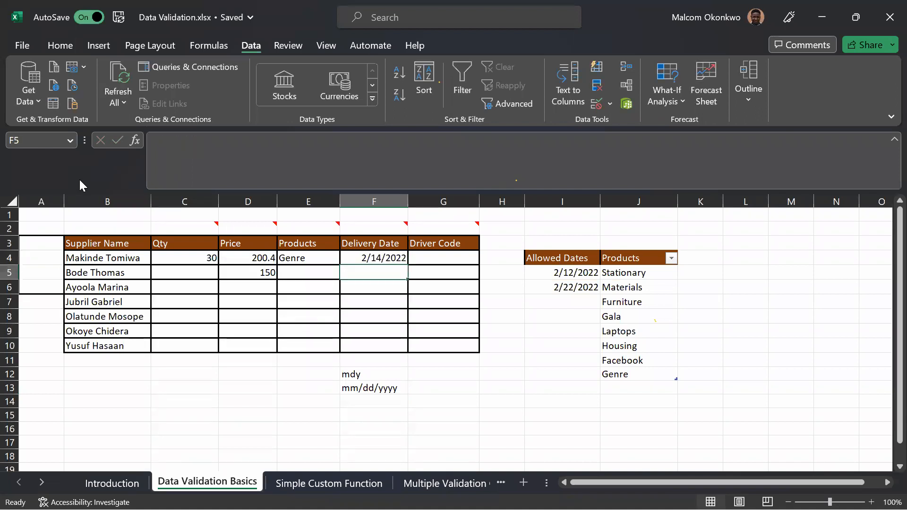
Test the date rule by trying to change the delivery date in F4 to 12/14/2022.
{"action": "left_click", "coordinate": [369, 258]}
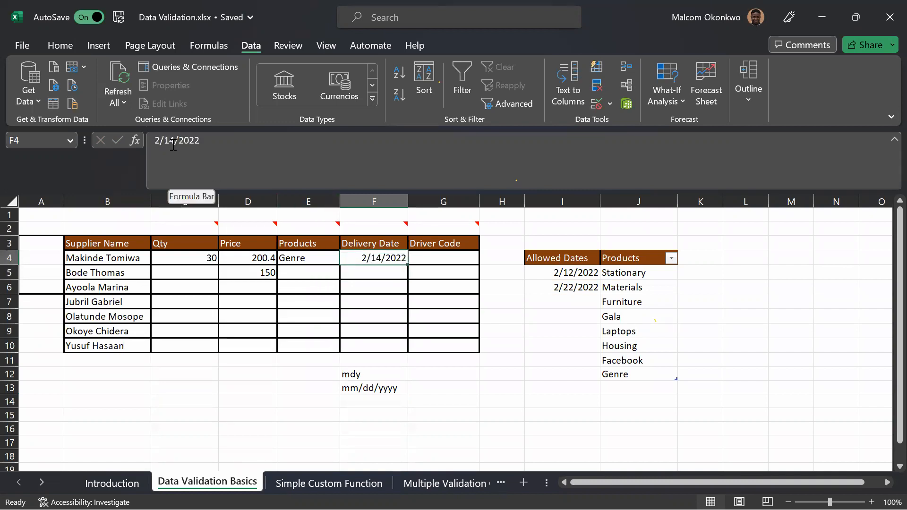
{"action": "left_click", "coordinate": [156, 145]}
{"action": "type", "text": "1"}
{"action": "key", "text": "Return"}
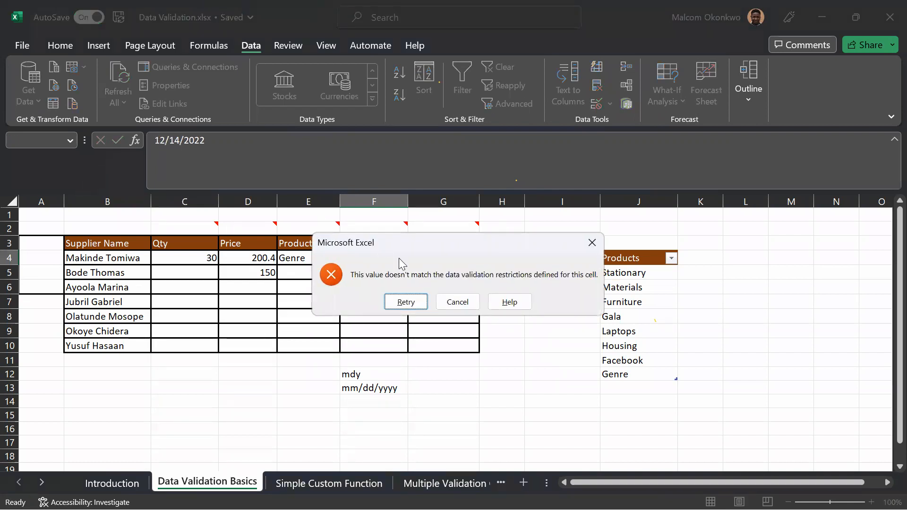
{"action": "left_click", "coordinate": [406, 301]}
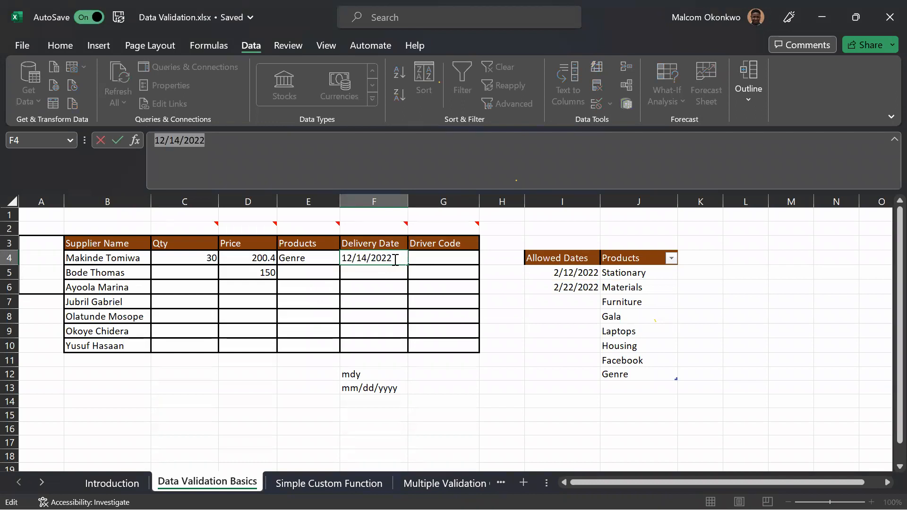
Try the delivery date 12/2/2022 in cell F4, then cancel the entry.
{"action": "key", "text": "BackSpace"}
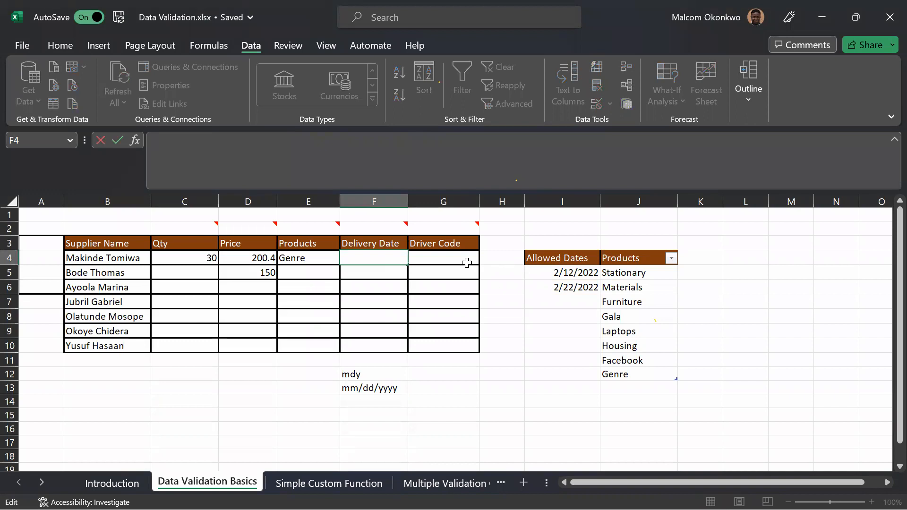
{"action": "type", "text": "12/2/2022"}
{"action": "key", "text": "Return"}
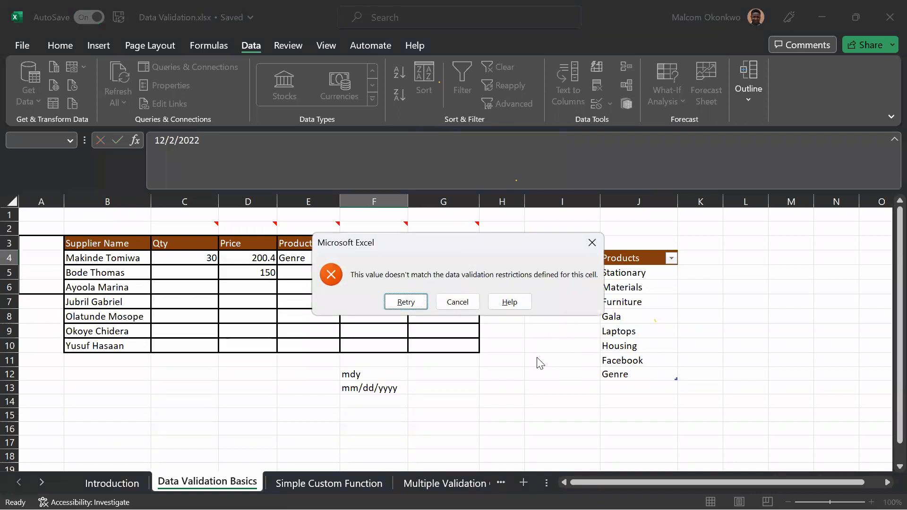
{"action": "left_click", "coordinate": [440, 300]}
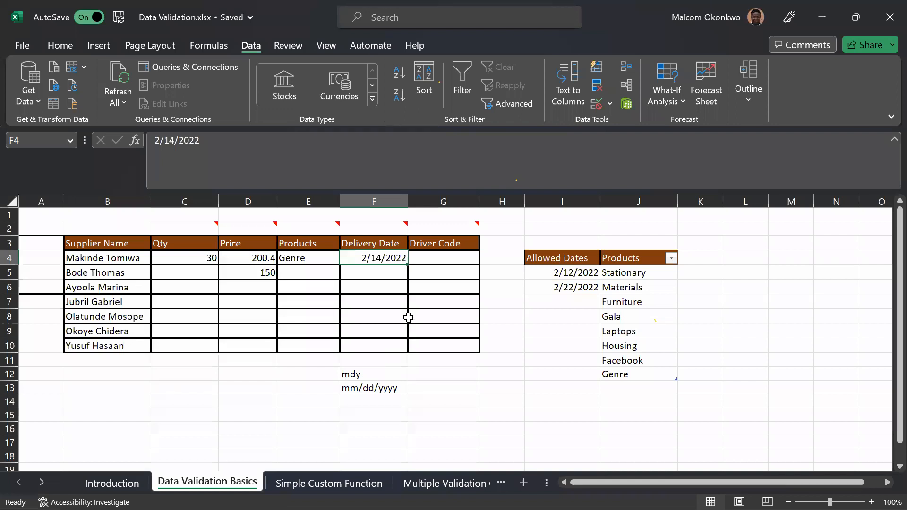
Add a data validation rule to the Driver Code cells G4:G10 allowing only a text length equal to 7.
{"action": "left_click", "coordinate": [472, 232]}
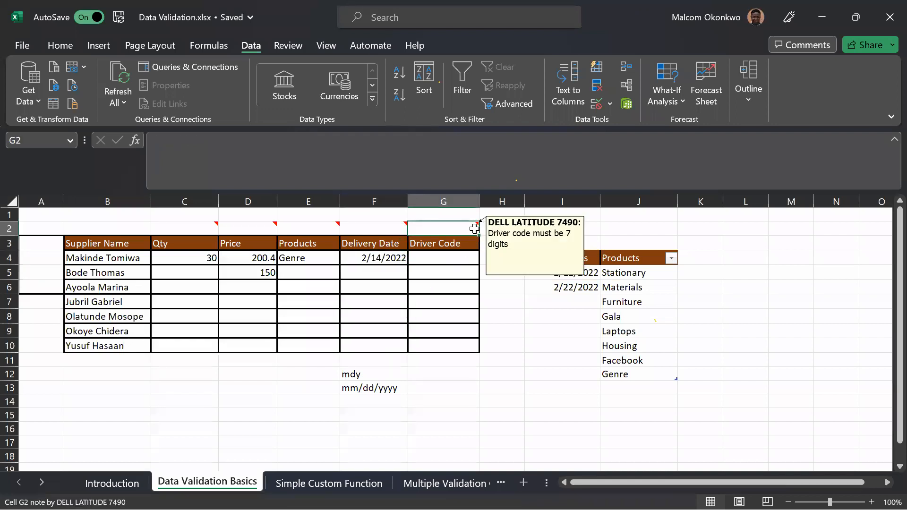
{"action": "left_click", "coordinate": [466, 261]}
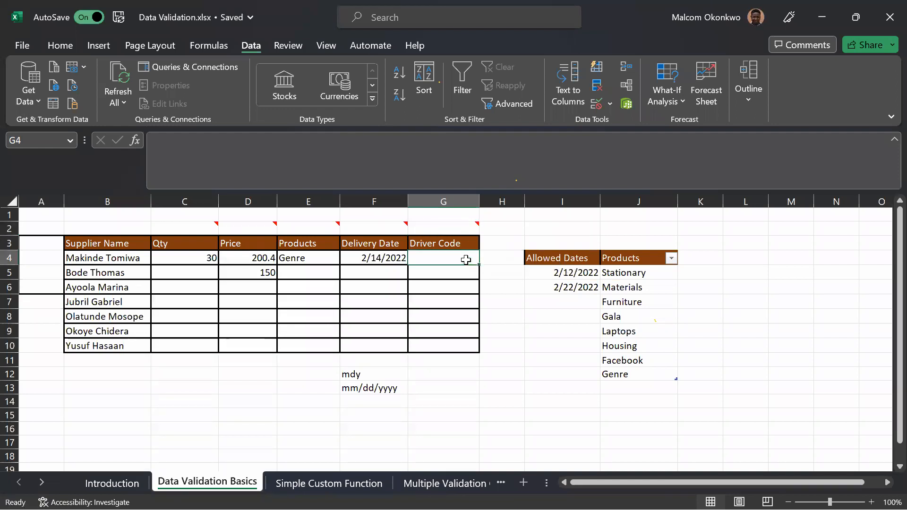
{"action": "left_click_drag", "start_coordinate": [466, 261], "coordinate": [462, 349]}
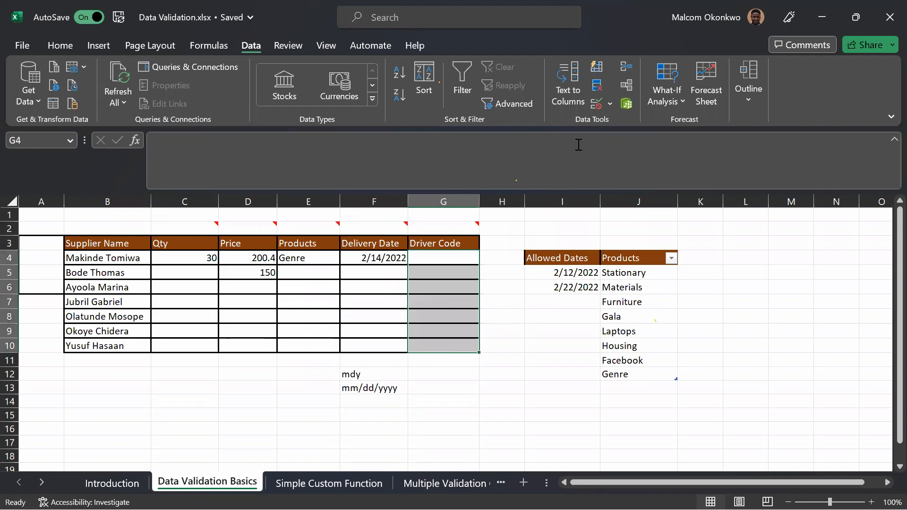
{"action": "left_click", "coordinate": [596, 104]}
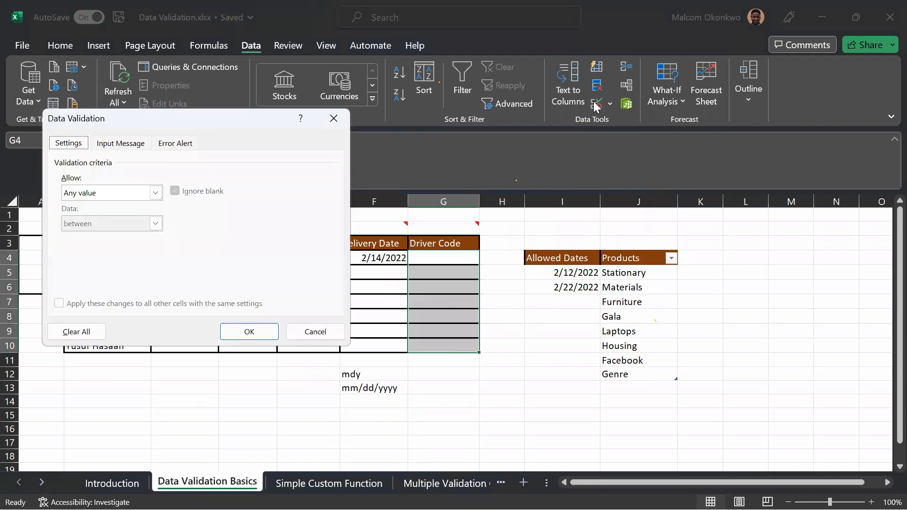
{"action": "left_click", "coordinate": [156, 193]}
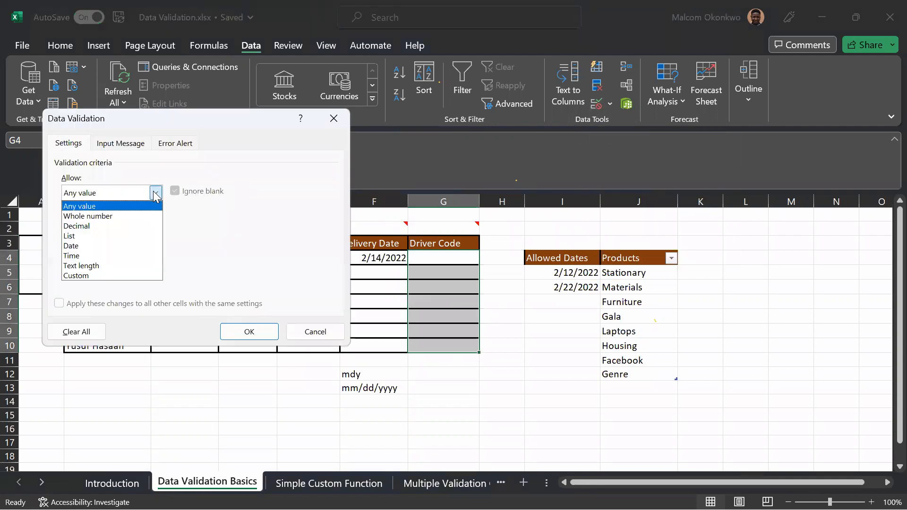
{"action": "left_click", "coordinate": [97, 267]}
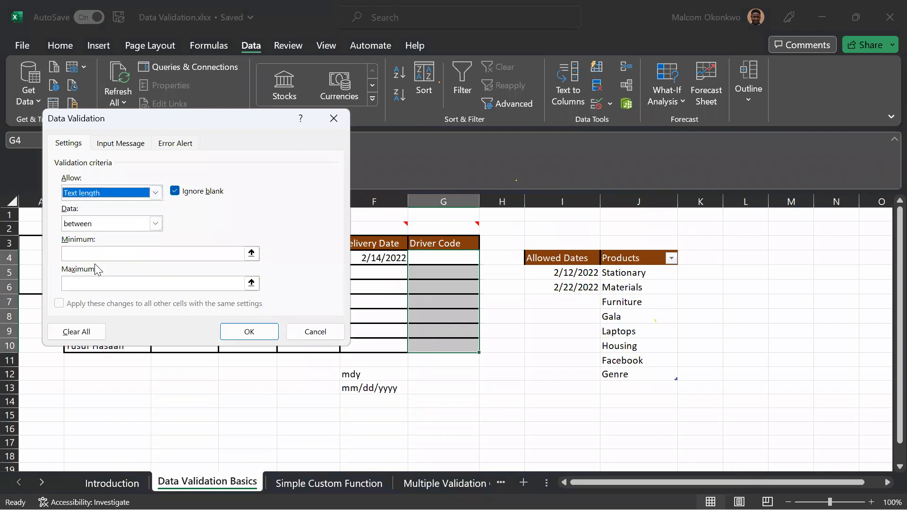
{"action": "left_click", "coordinate": [161, 226]}
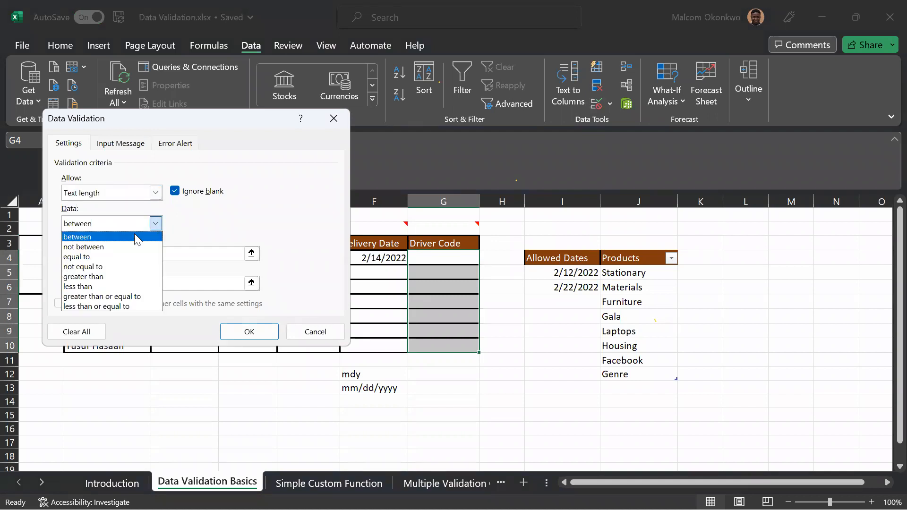
{"action": "left_click", "coordinate": [99, 256]}
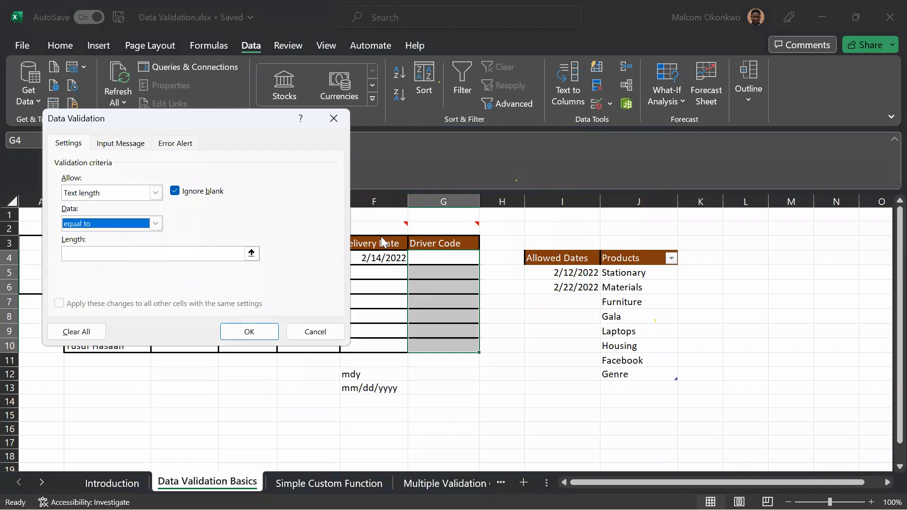
{"action": "left_click", "coordinate": [144, 254]}
{"action": "type", "text": "7"}
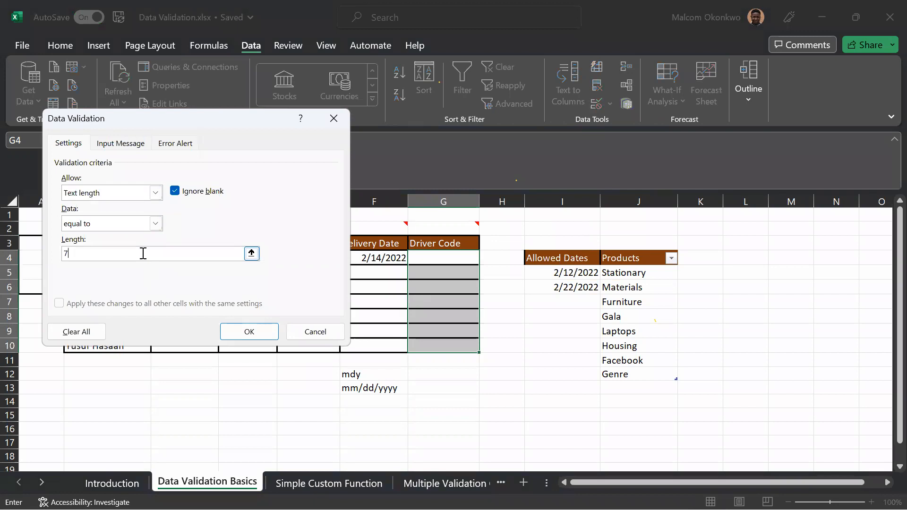
{"action": "left_click", "coordinate": [246, 330]}
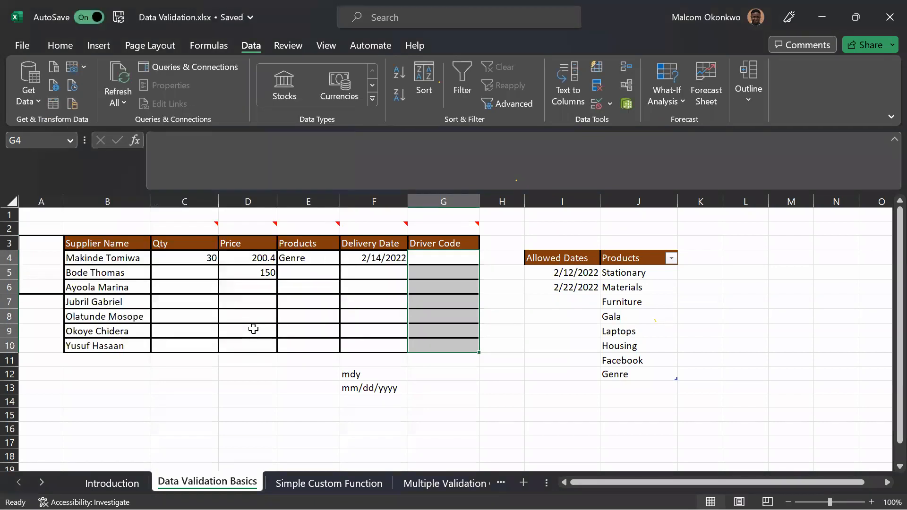
Enter the driver code TYHE277 in cell G4.
{"action": "left_click", "coordinate": [425, 259]}
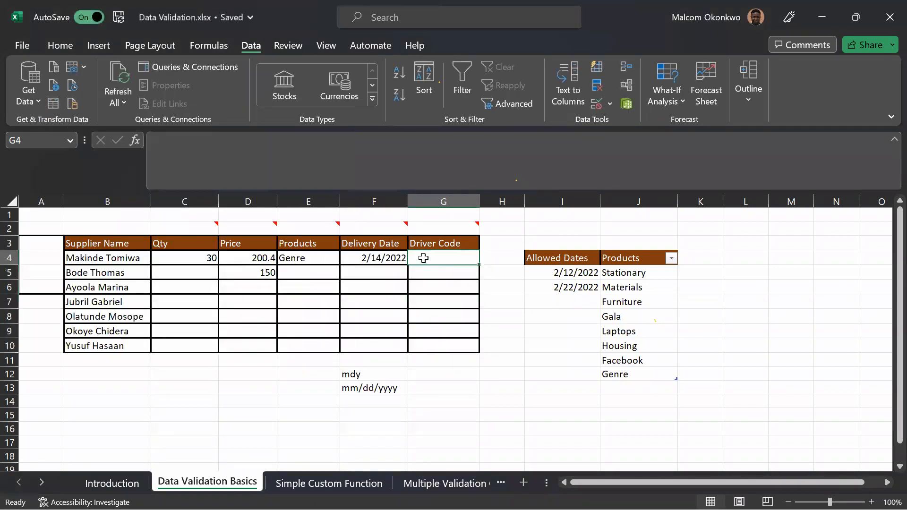
{"action": "type", "text": "TYHE"}
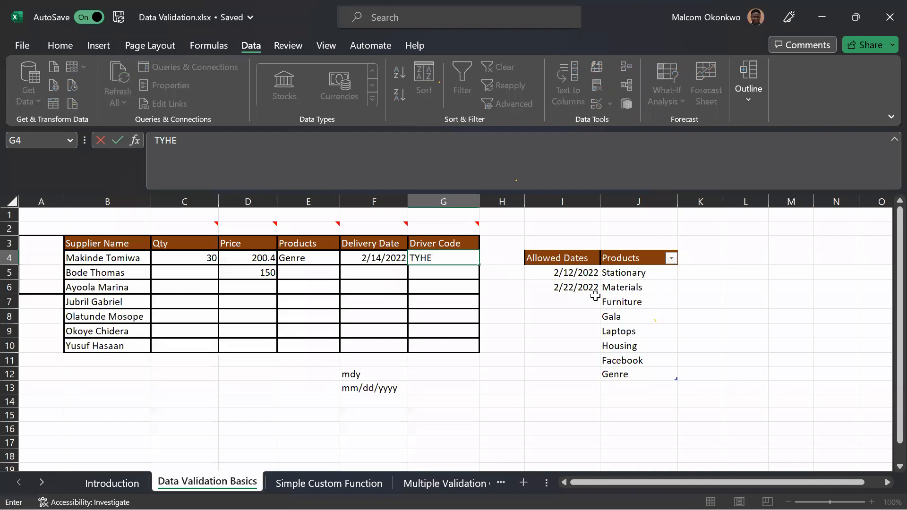
{"action": "type", "text": "277"}
{"action": "left_click", "coordinate": [458, 258]}
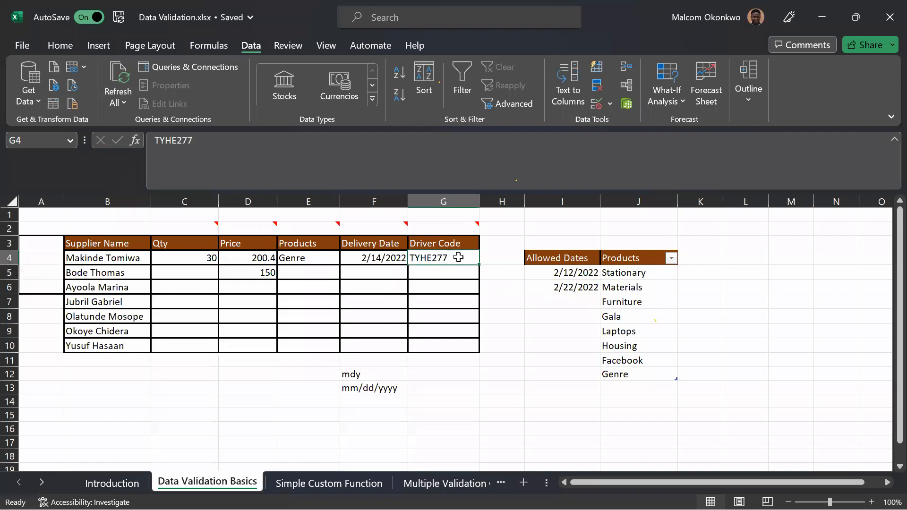
Test the text length rule by trying to change the code in G4 to TYHE2778, then dismiss the entry.
{"action": "left_click", "coordinate": [255, 144]}
{"action": "type", "text": "8"}
{"action": "key", "text": "Return"}
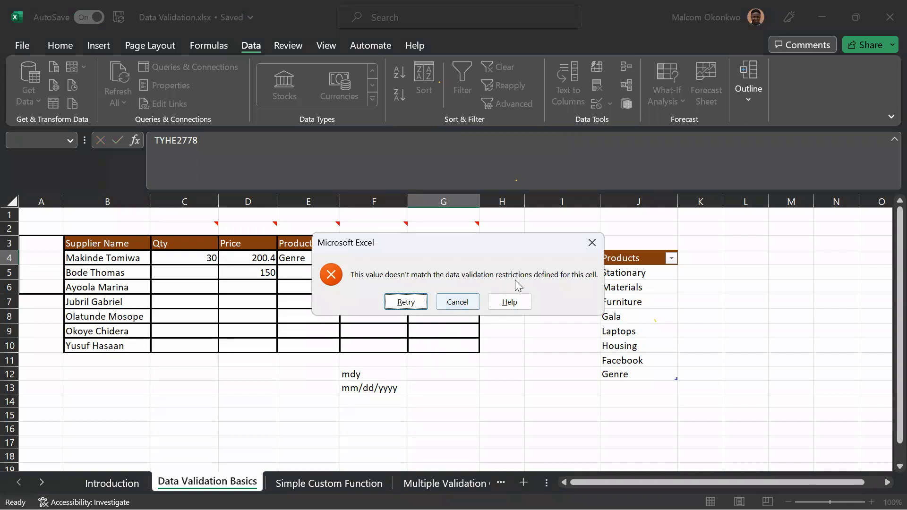
{"action": "left_click", "coordinate": [591, 244]}
{"action": "mouse_move", "coordinate": [474, 225]}
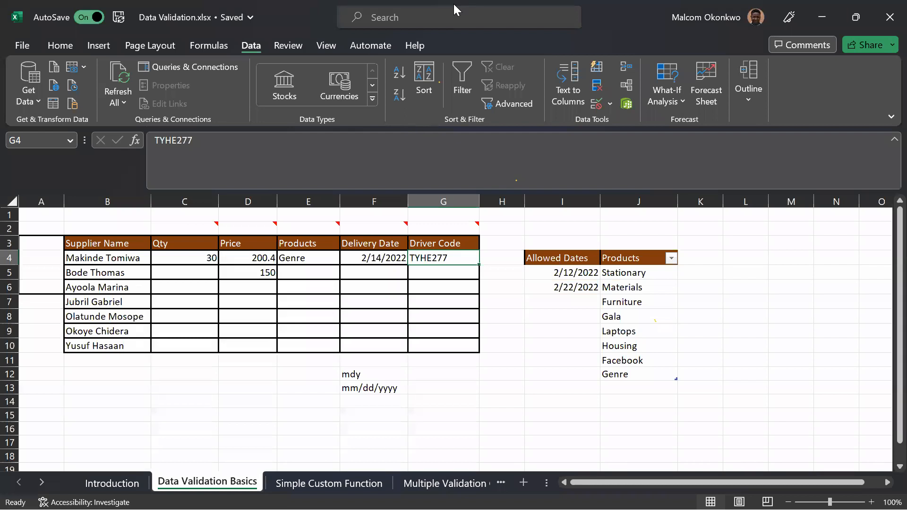
{"action": "left_click", "coordinate": [429, 147]}
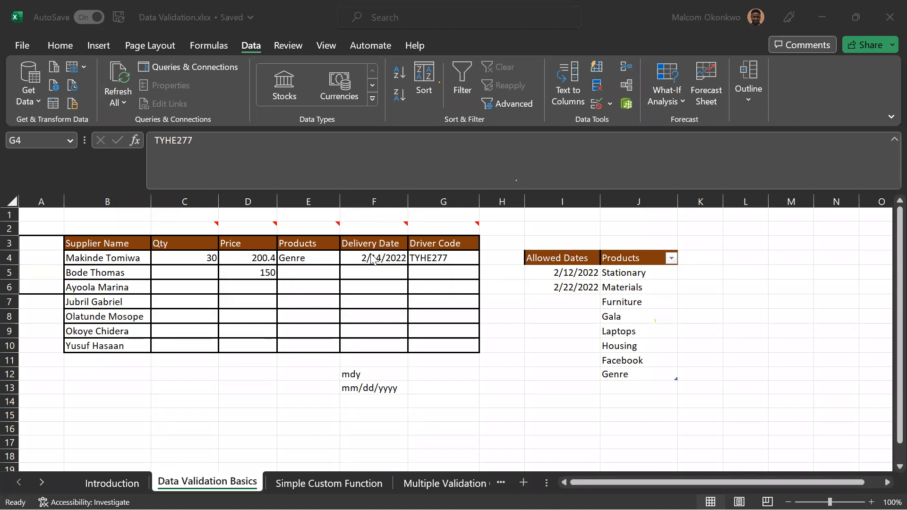
{"action": "left_click", "coordinate": [292, 477]}
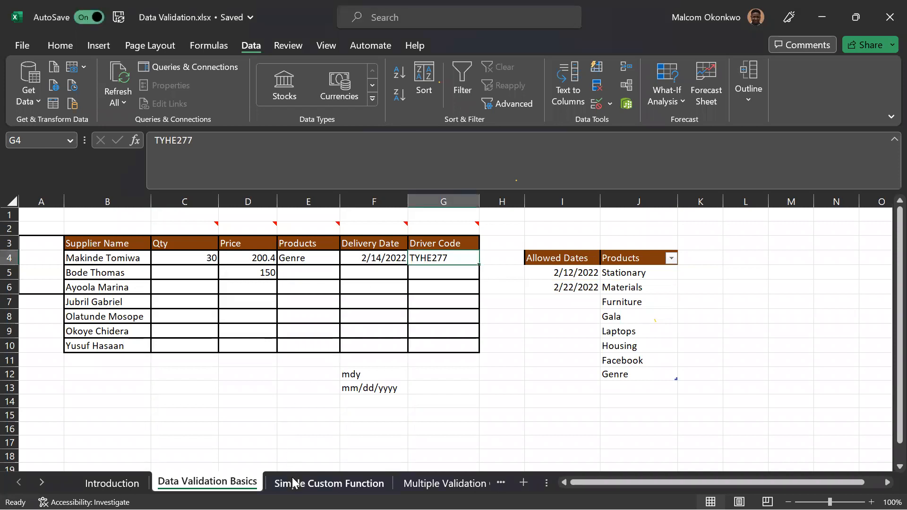
{"action": "left_click", "coordinate": [293, 483]}
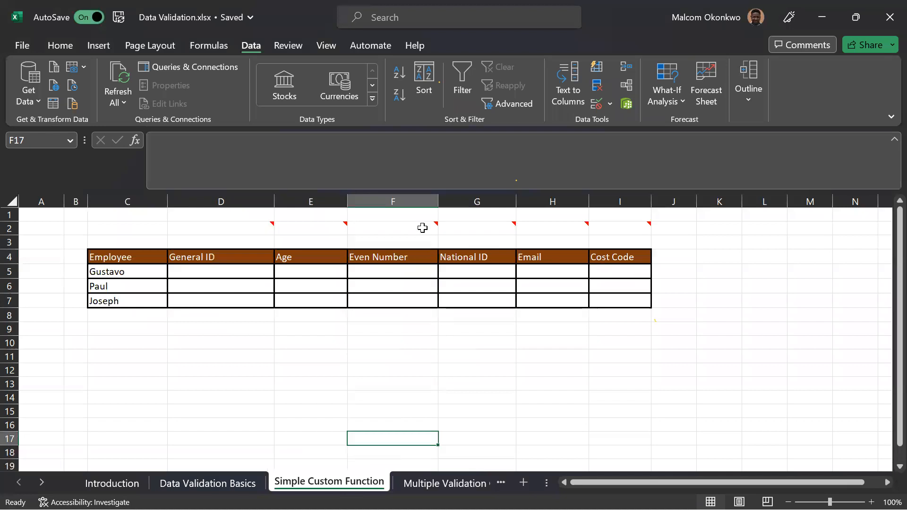
{"action": "left_click", "coordinate": [195, 484]}
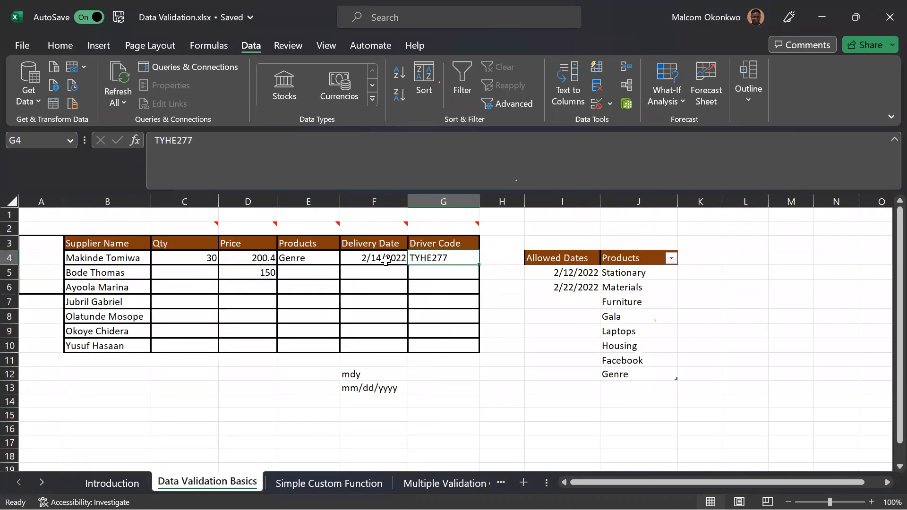
Remove the date restriction from the Delivery Date cells F4:F10 by setting their validation to allow any value.
{"action": "left_click_drag", "start_coordinate": [385, 259], "coordinate": [404, 353]}
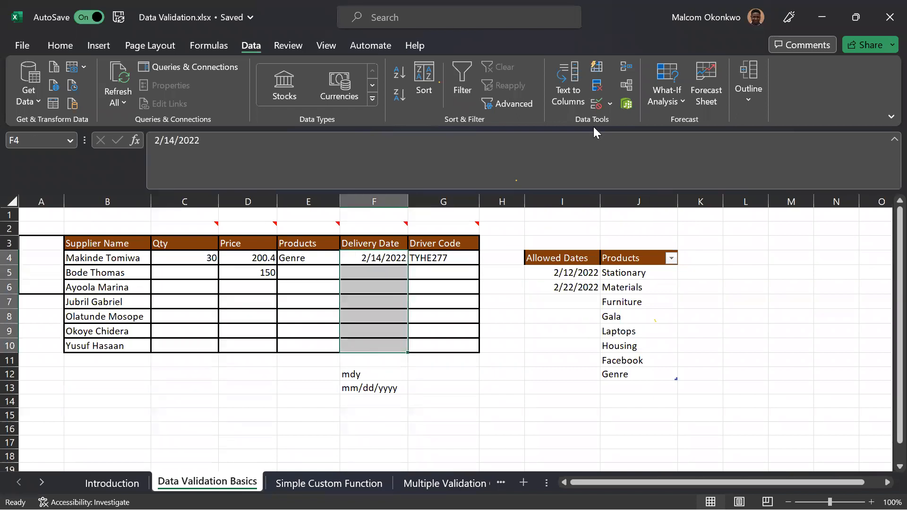
{"action": "left_click", "coordinate": [596, 103]}
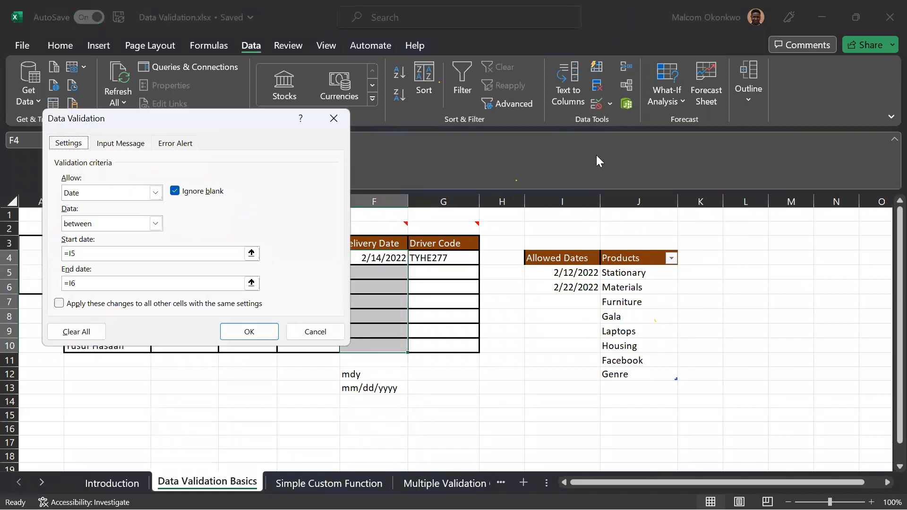
{"action": "left_click", "coordinate": [155, 192]}
{"action": "left_click", "coordinate": [78, 205]}
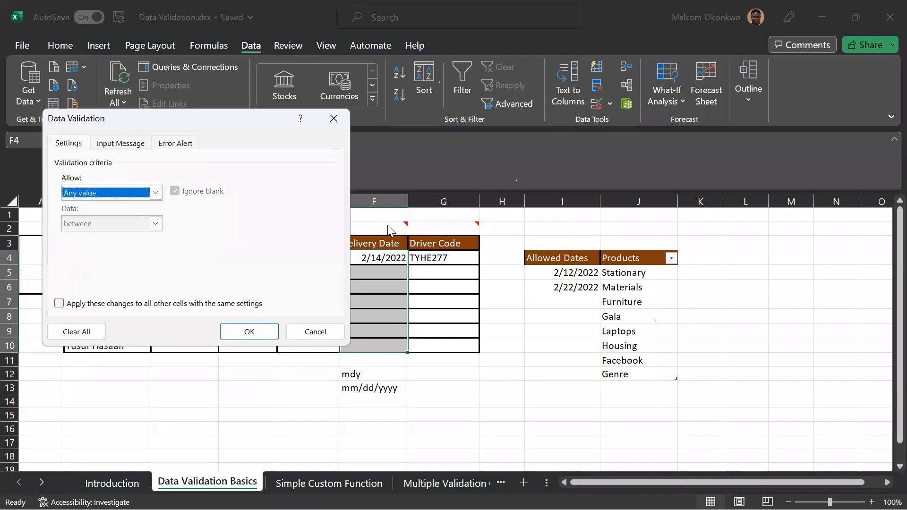
{"action": "left_click", "coordinate": [245, 332]}
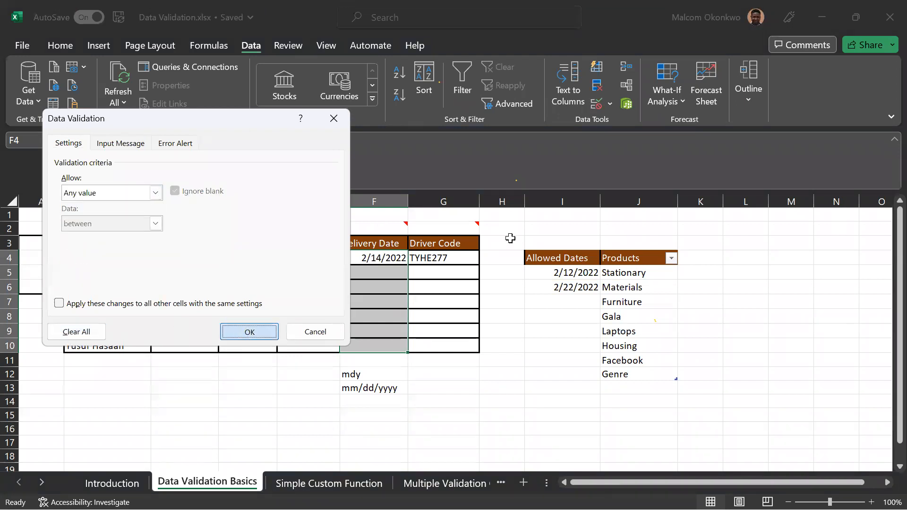
{"action": "left_click", "coordinate": [491, 374]}
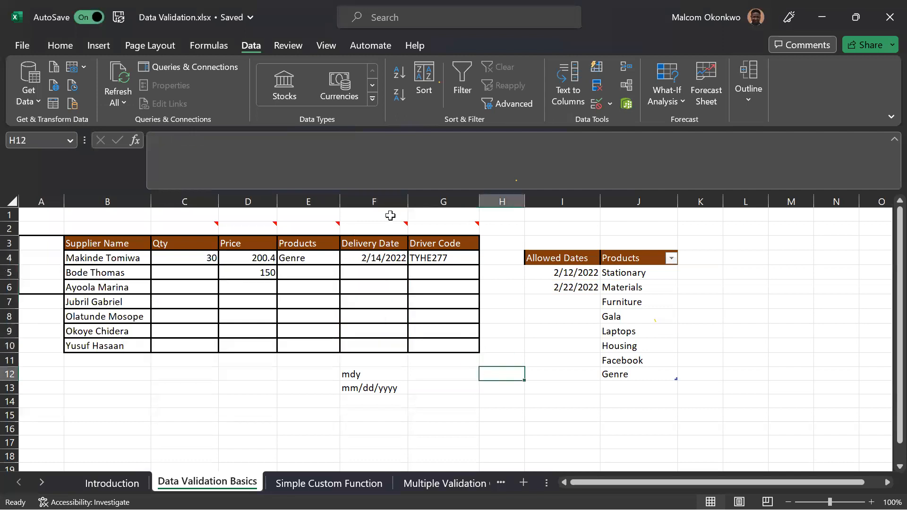
Review the Delivery Date note and compare the date in F4 with the allowed dates in I5 and I6.
{"action": "mouse_move", "coordinate": [397, 225]}
{"action": "left_click", "coordinate": [562, 274]}
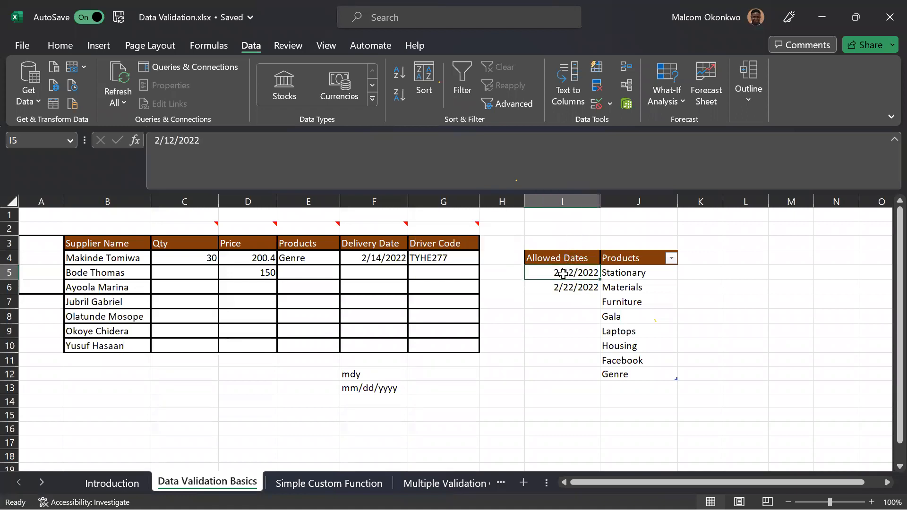
{"action": "left_click", "coordinate": [563, 288]}
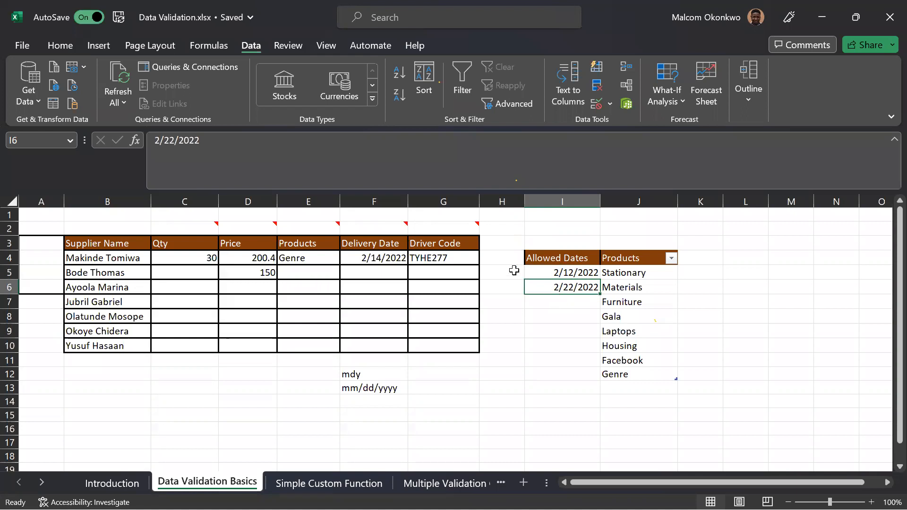
{"action": "left_click", "coordinate": [395, 258]}
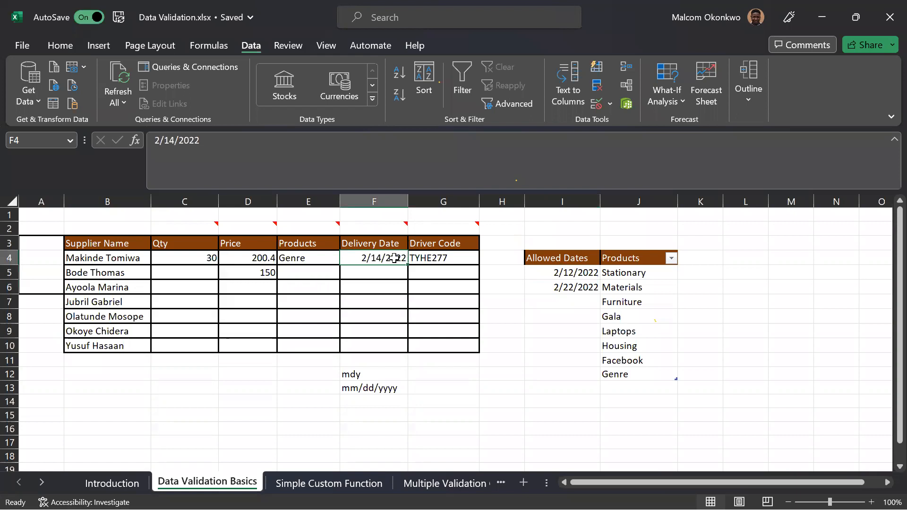
{"action": "left_click", "coordinate": [499, 256]}
{"action": "left_click", "coordinate": [555, 274]}
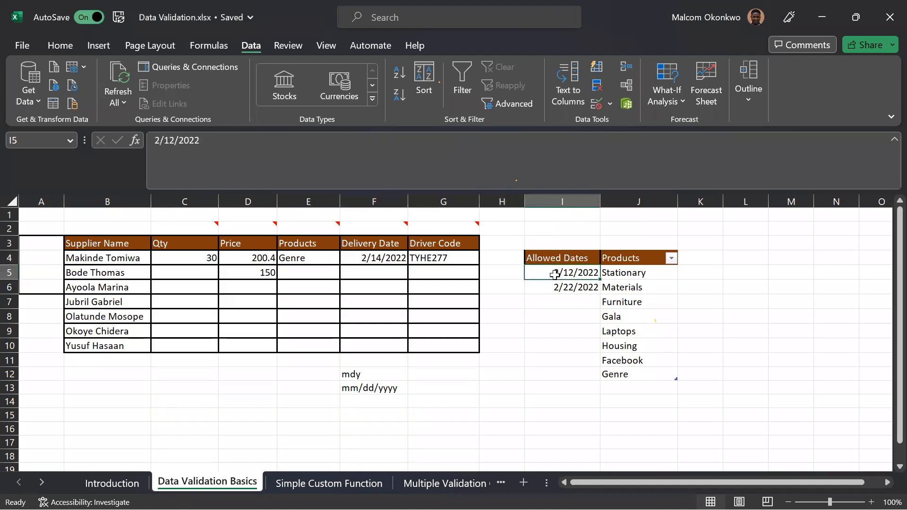
{"action": "left_click", "coordinate": [552, 288]}
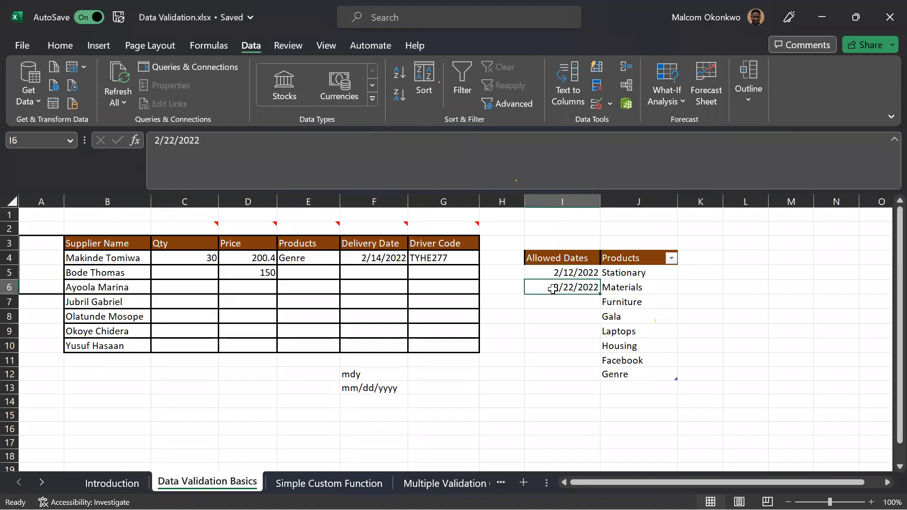
{"action": "left_click", "coordinate": [476, 383]}
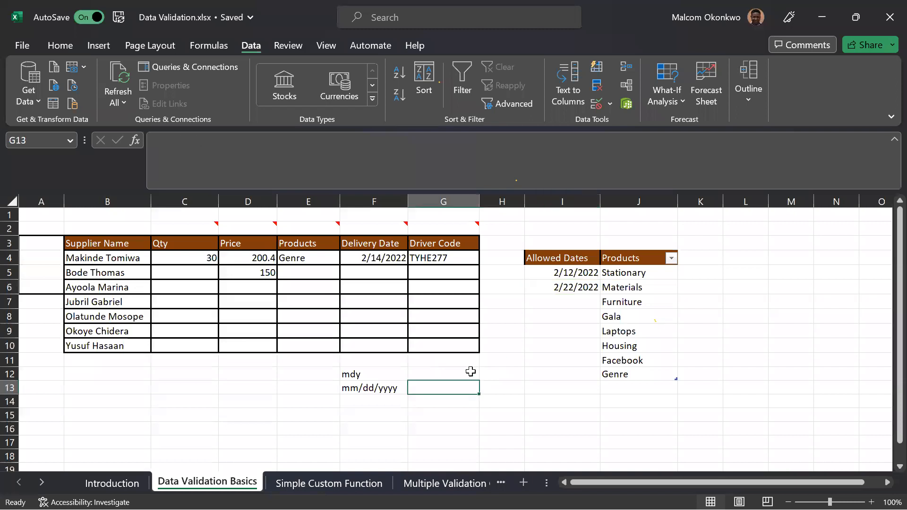
{"action": "left_click", "coordinate": [471, 371]}
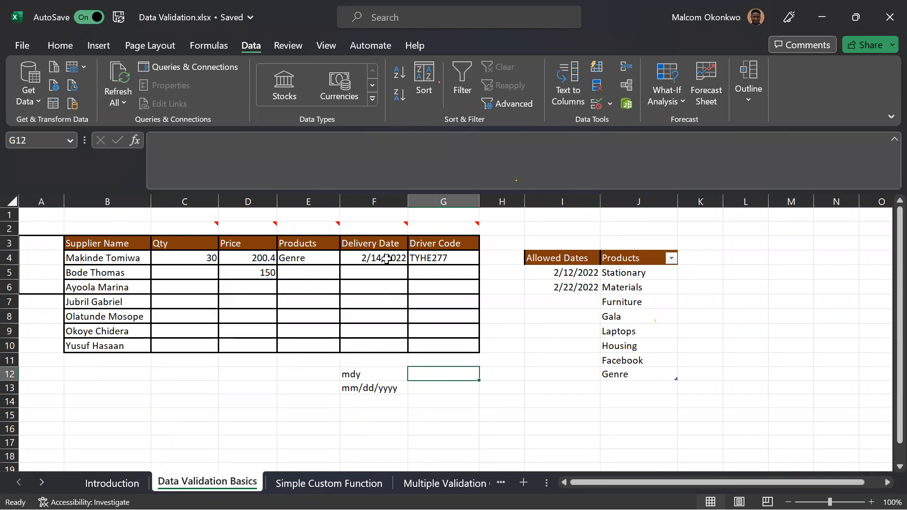
{"action": "left_click_drag", "start_coordinate": [387, 258], "coordinate": [389, 349]}
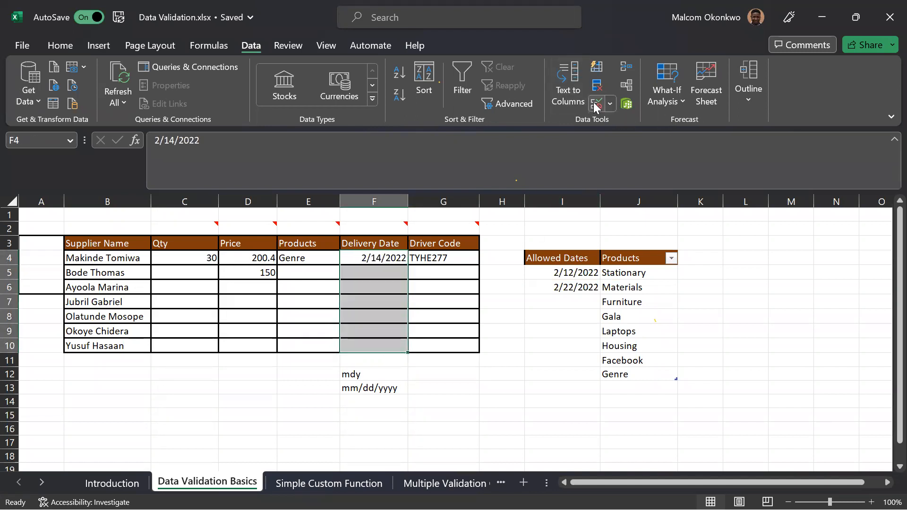
{"action": "key", "text": "alt"}
{"action": "key", "text": "a"}
{"action": "key", "text": "v"}
{"action": "key", "text": "v"}
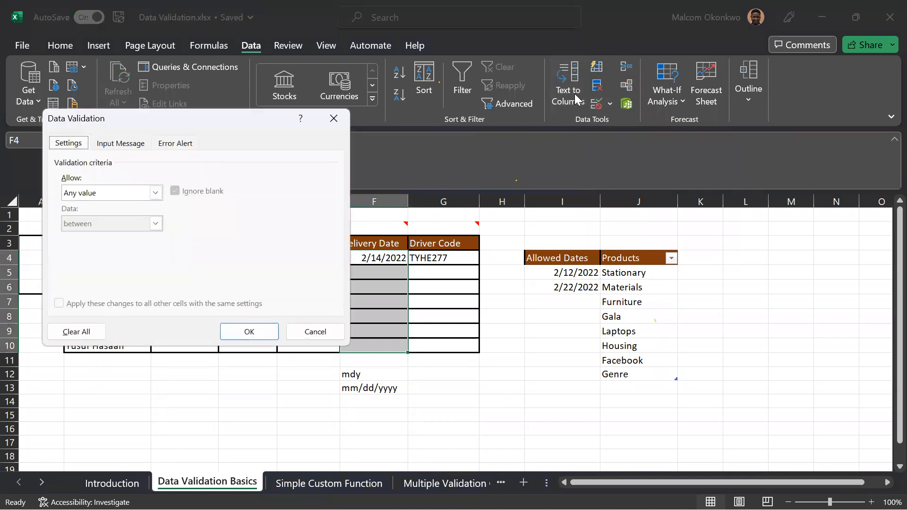
{"action": "left_click", "coordinate": [156, 192]}
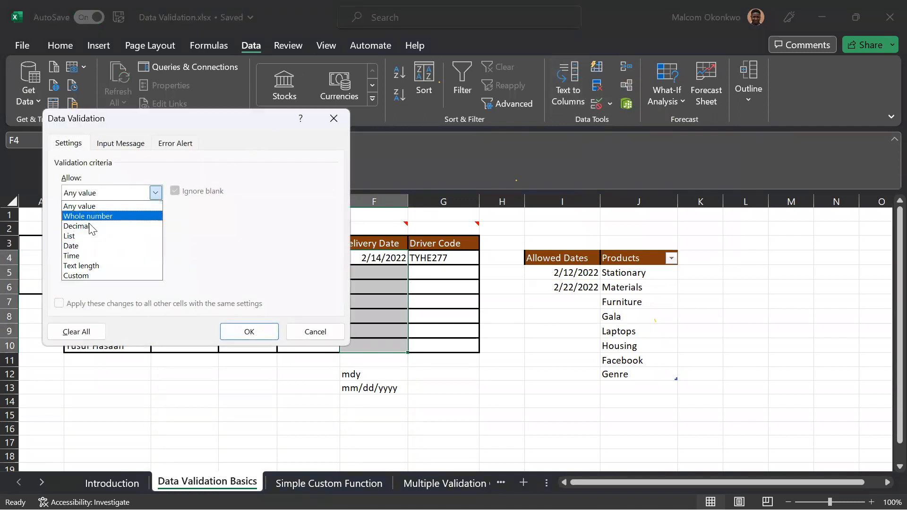
{"action": "left_click", "coordinate": [81, 246]}
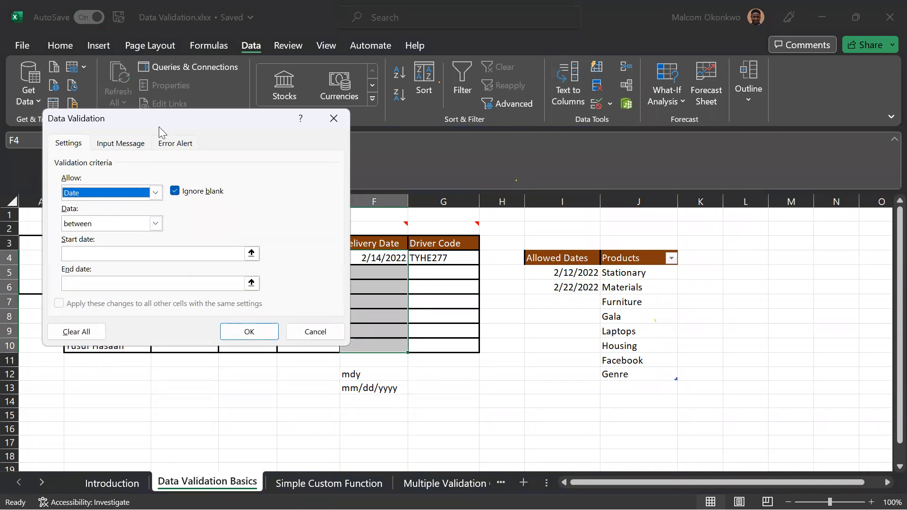
{"action": "left_click_drag", "start_coordinate": [159, 127], "coordinate": [174, 190]}
{"action": "left_click", "coordinate": [107, 318]}
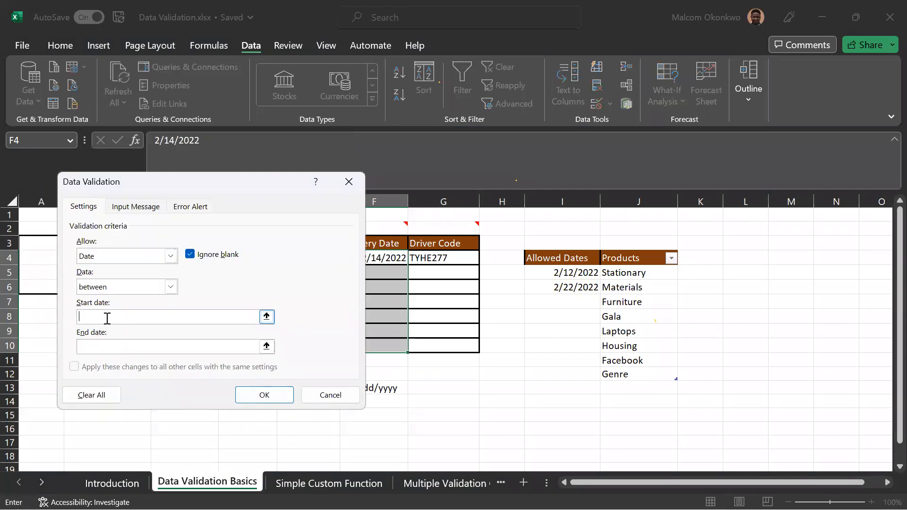
{"action": "type", "text": "=today()"}
{"action": "left_click", "coordinate": [321, 401]}
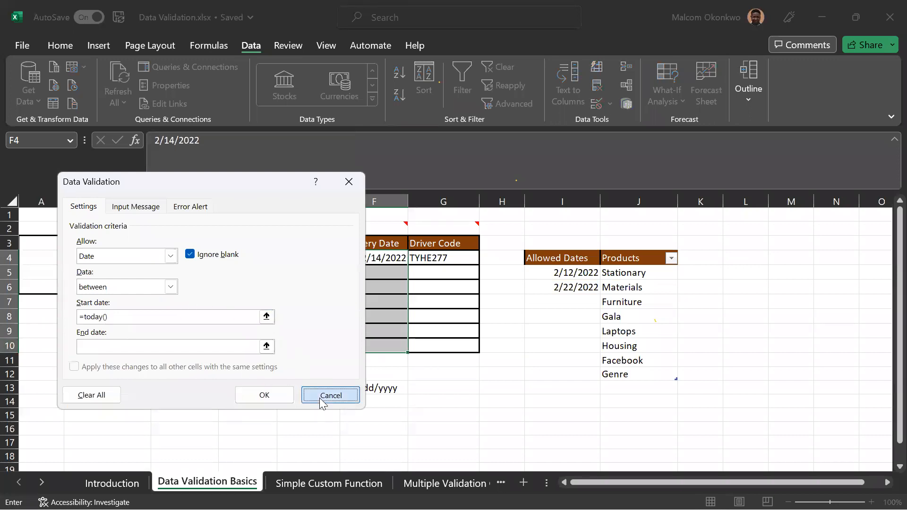
Enter the formula =TODAY() in cell I15.
{"action": "left_click", "coordinate": [532, 413]}
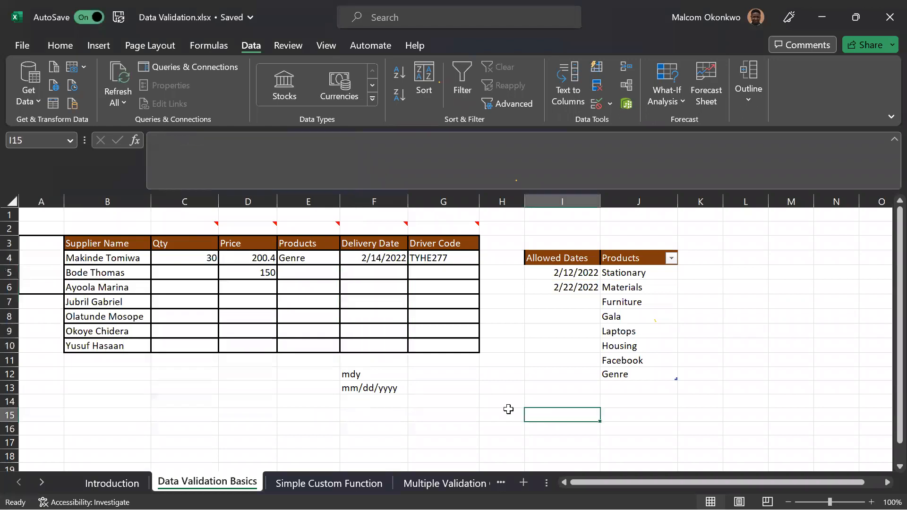
{"action": "type", "text": "=today()"}
{"action": "key", "text": "Tab"}
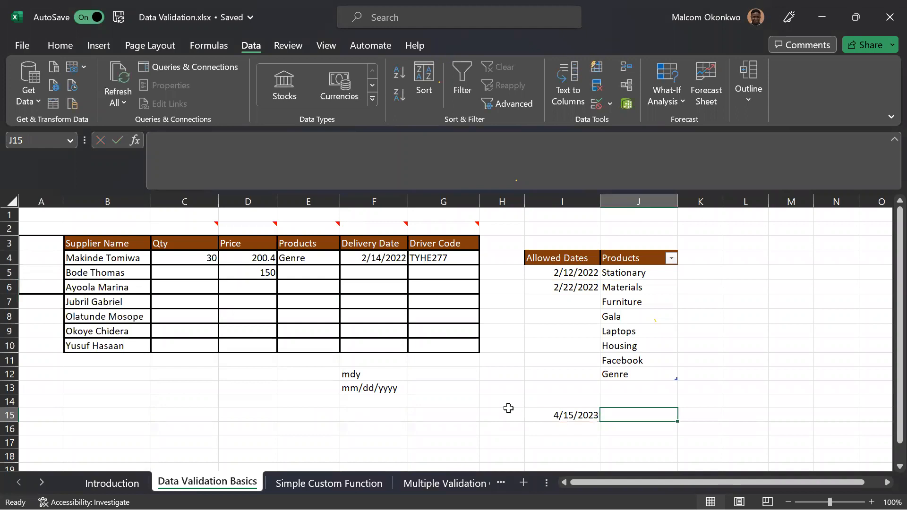
Show the date in I15 as a serial number with the General format, and return it to Short Date.
{"action": "left_click", "coordinate": [573, 415]}
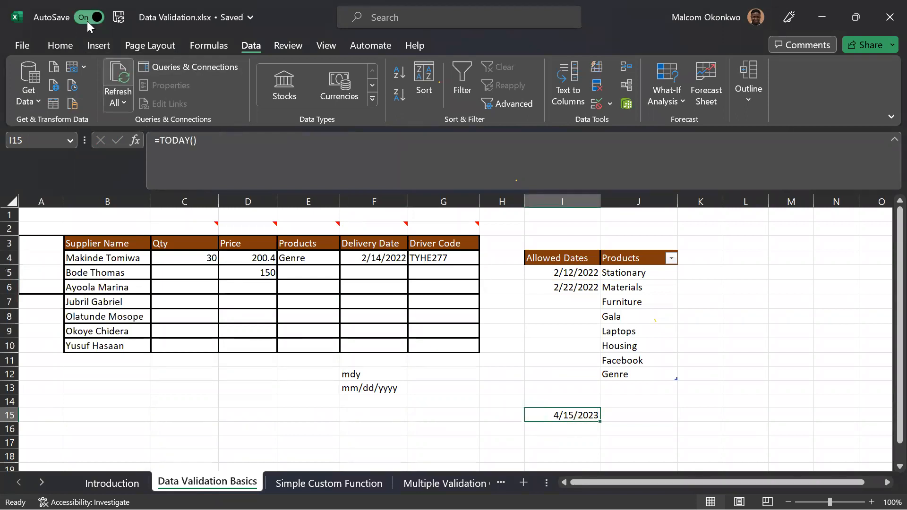
{"action": "left_click", "coordinate": [65, 45]}
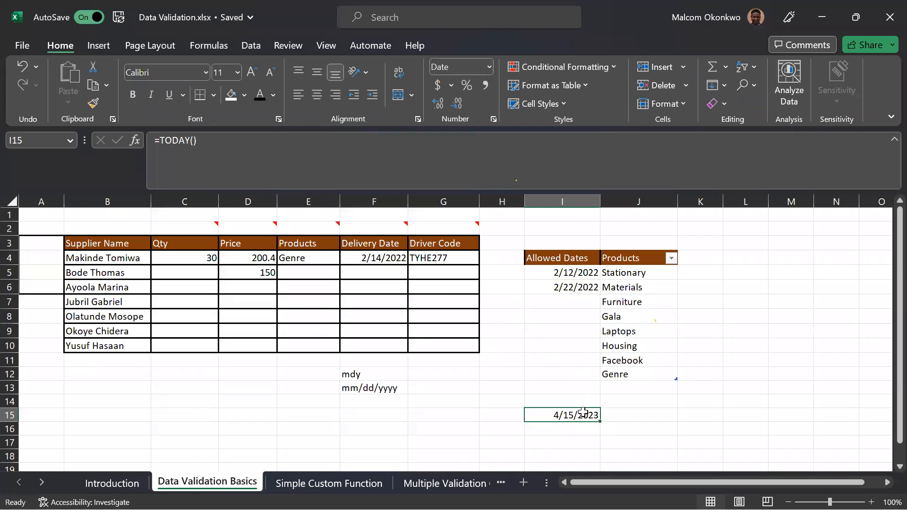
{"action": "left_click", "coordinate": [488, 67]}
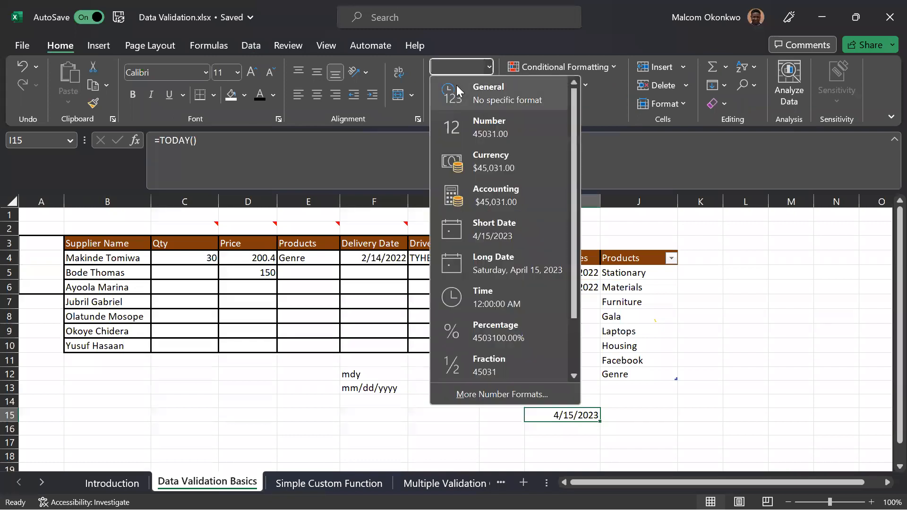
{"action": "left_click", "coordinate": [468, 91]}
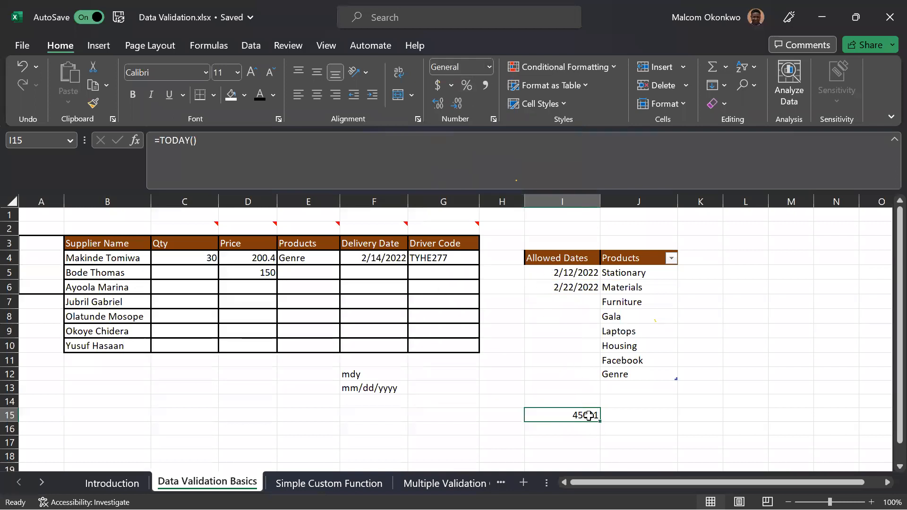
{"action": "left_click", "coordinate": [487, 68]}
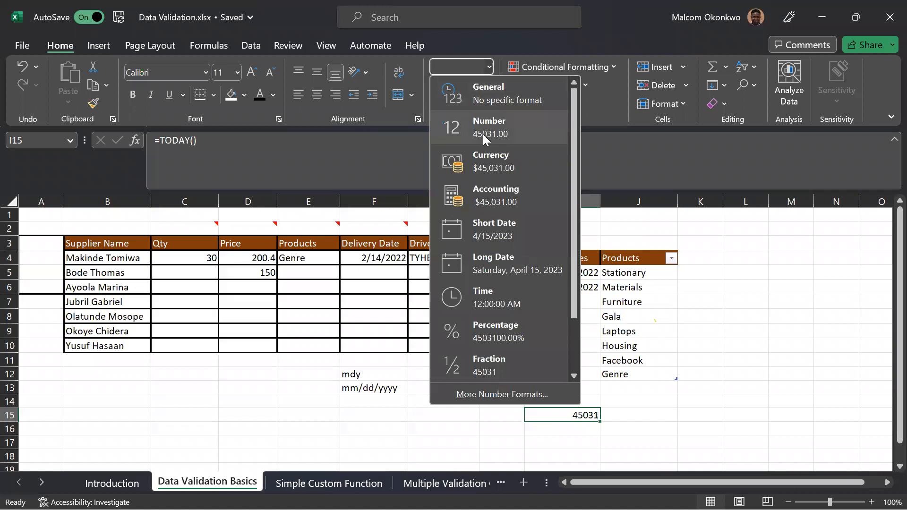
{"action": "left_click", "coordinate": [494, 229]}
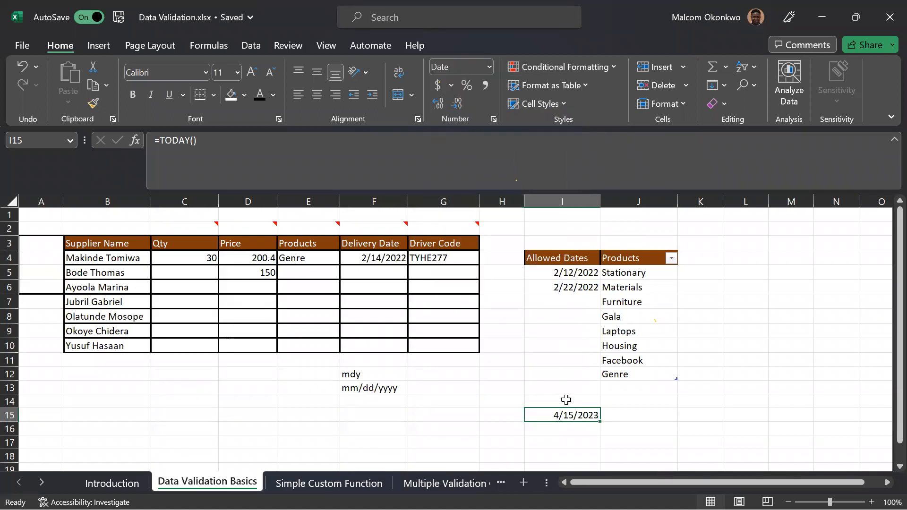
Enter the formula =TODAY()+7 in cell J15.
{"action": "left_click", "coordinate": [622, 418]}
{"action": "type", "text": "=toda"}
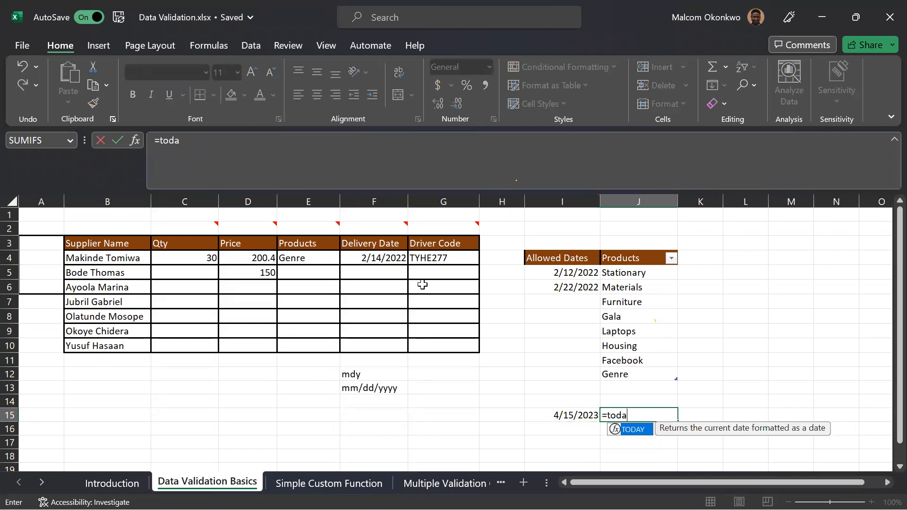
{"action": "key", "text": "Tab"}
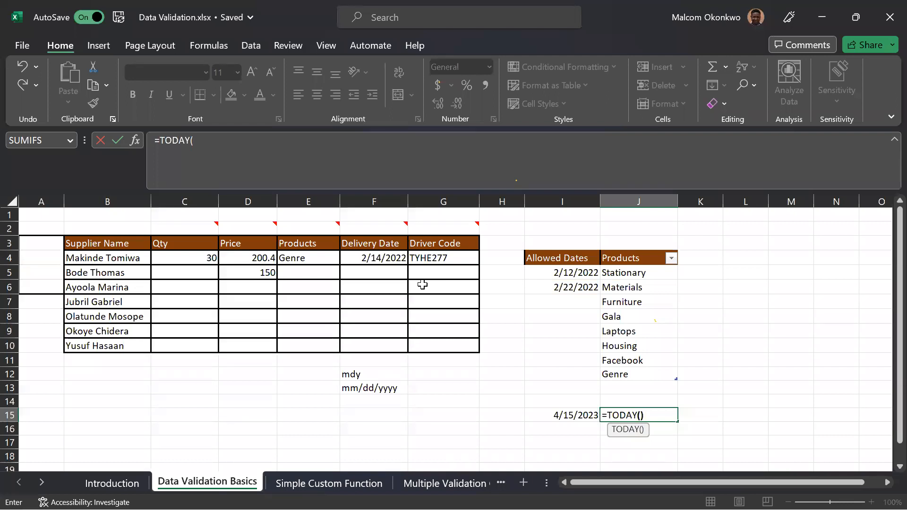
{"action": "type", "text": ")+7"}
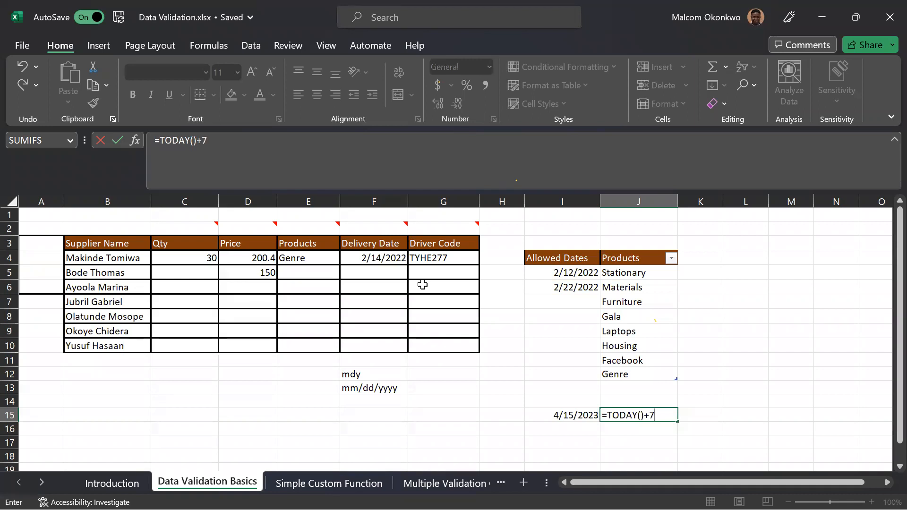
{"action": "key", "text": "Return"}
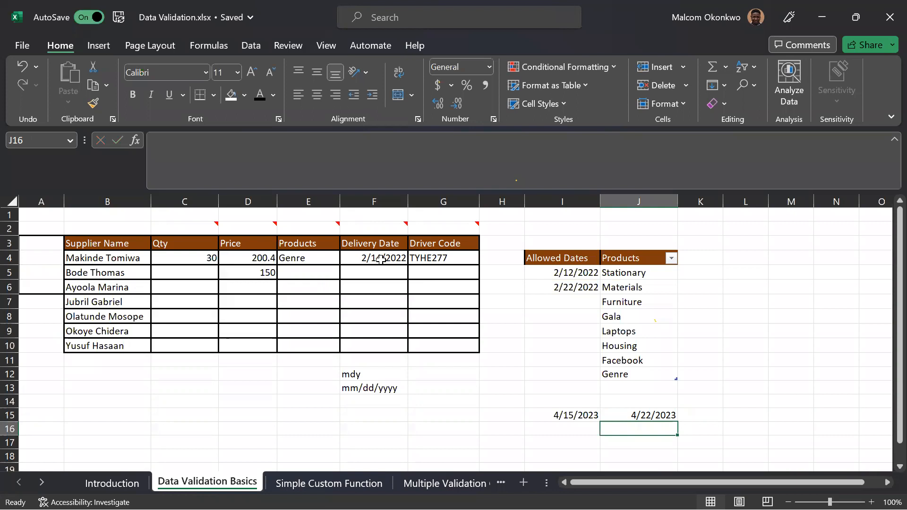
Start a validation rule for the Delivery Date cells F4:F10 that allows only dates.
{"action": "left_click_drag", "start_coordinate": [380, 260], "coordinate": [376, 345]}
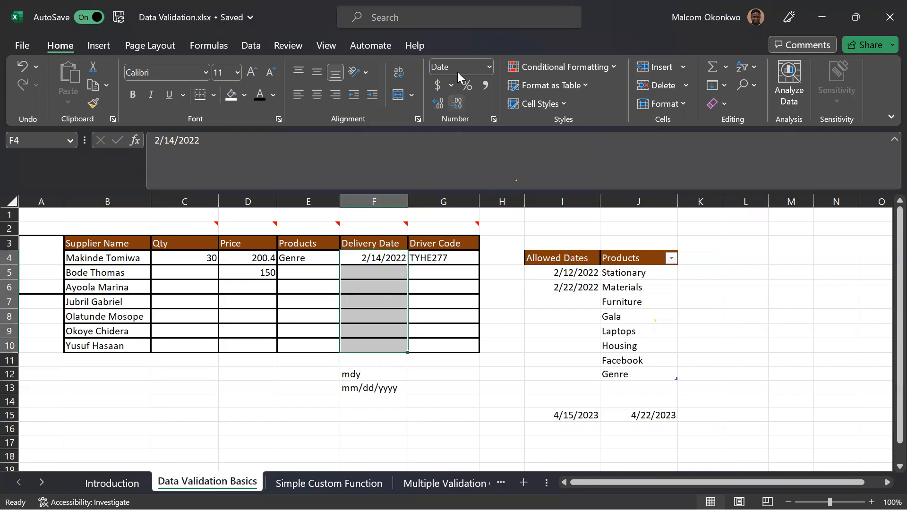
{"action": "left_click", "coordinate": [252, 46]}
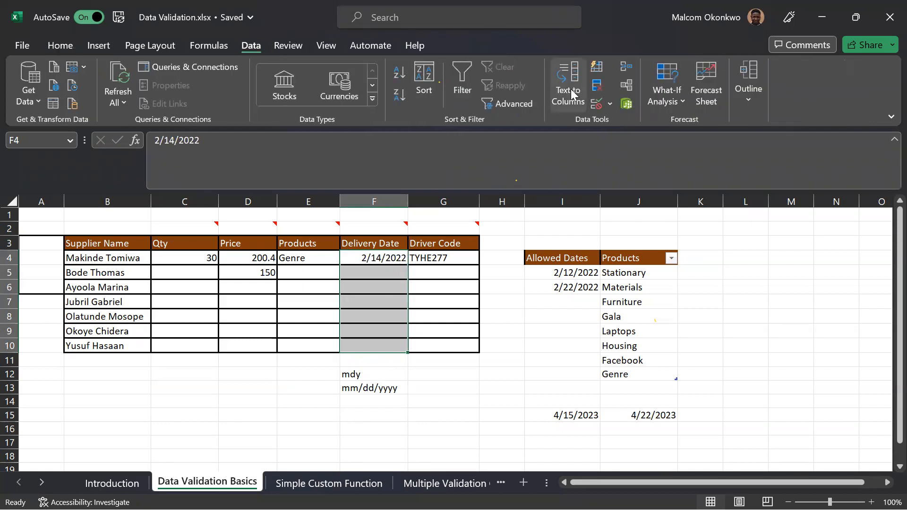
{"action": "left_click", "coordinate": [593, 104]}
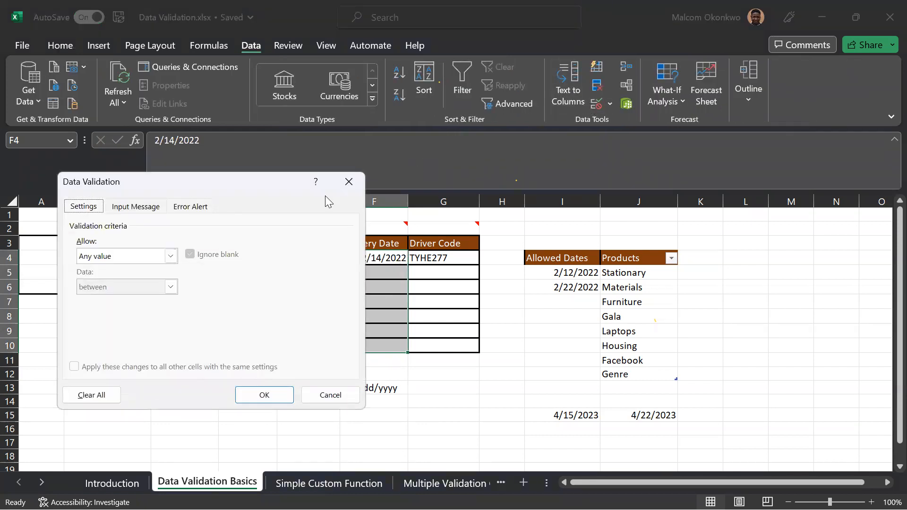
{"action": "left_click", "coordinate": [170, 260]}
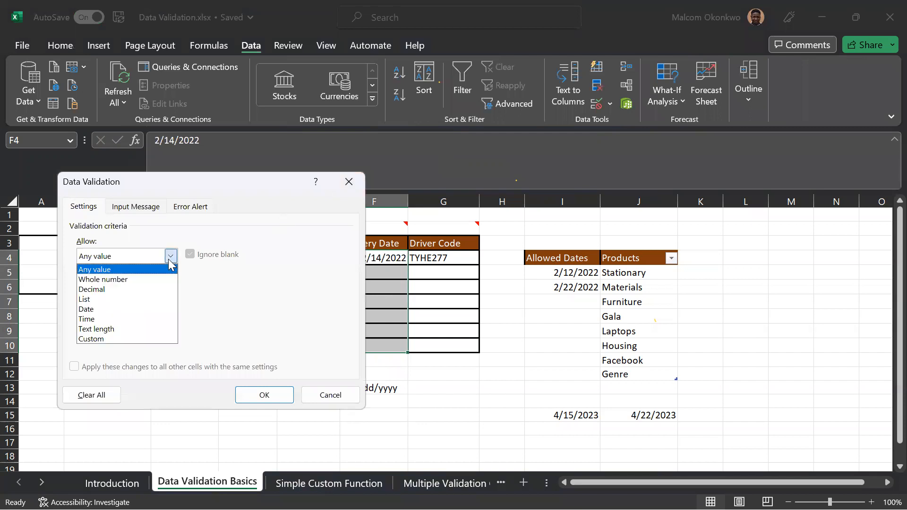
{"action": "left_click", "coordinate": [92, 310]}
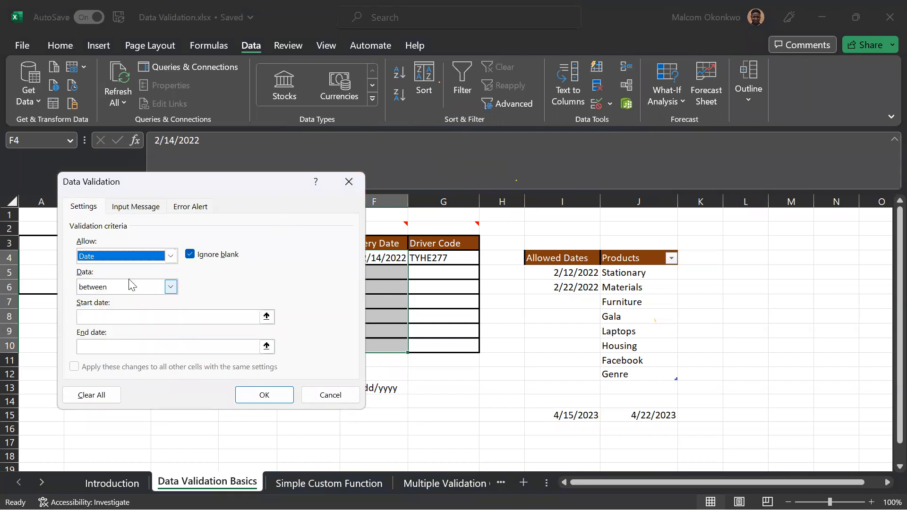
Limit the Delivery Date rule to a start date of =today() and an end date of =today()+7, and apply it.
{"action": "left_click", "coordinate": [138, 317]}
{"action": "left_click", "coordinate": [137, 318]}
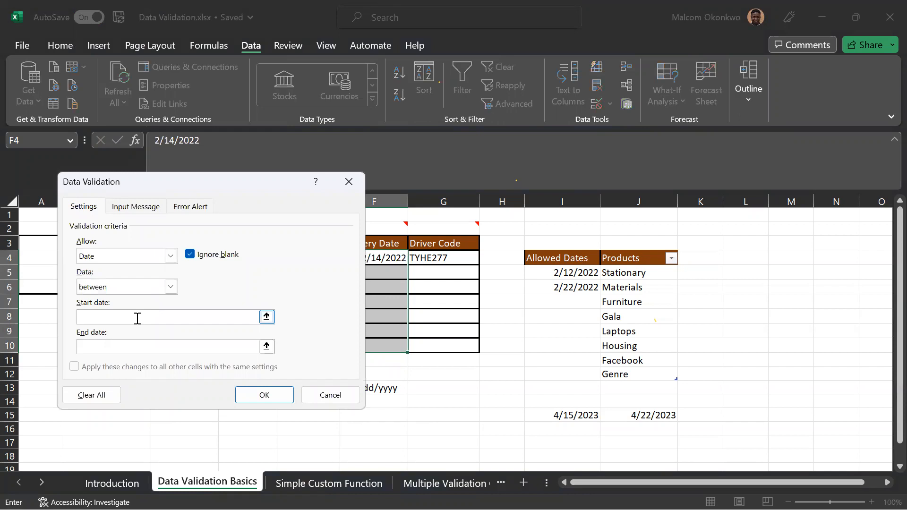
{"action": "type", "text": "=today()"}
{"action": "left_click", "coordinate": [114, 349]}
{"action": "type", "text": "=today"}
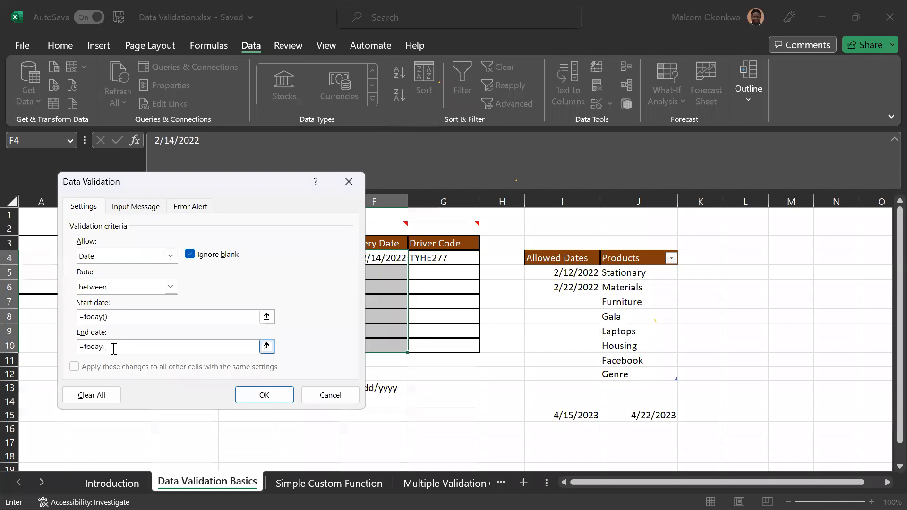
{"action": "type", "text": "()+7"}
{"action": "left_click", "coordinate": [253, 395]}
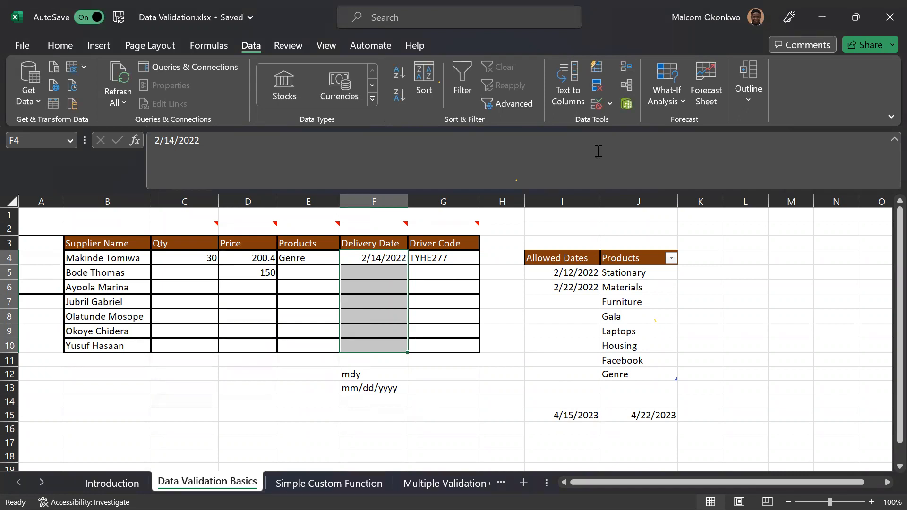
Circle the invalid data on the sheet and correct the delivery date in F4 to 4/18/2023.
{"action": "left_click", "coordinate": [610, 108]}
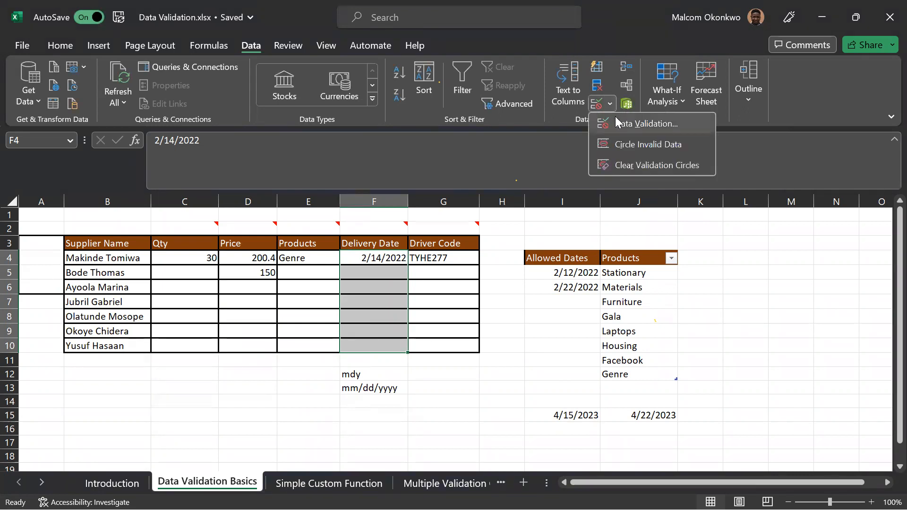
{"action": "left_click", "coordinate": [631, 147]}
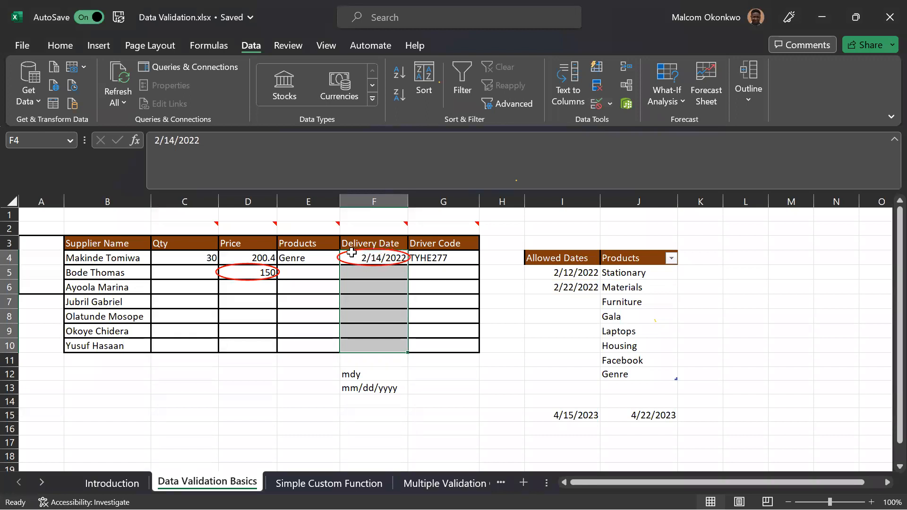
{"action": "left_click", "coordinate": [385, 259]}
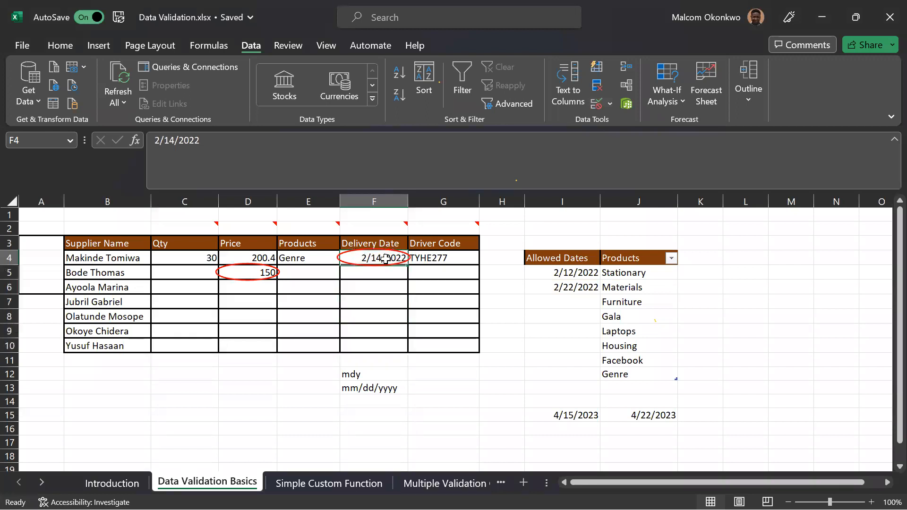
{"action": "left_click", "coordinate": [204, 151]}
{"action": "key", "text": "BackSpace"}
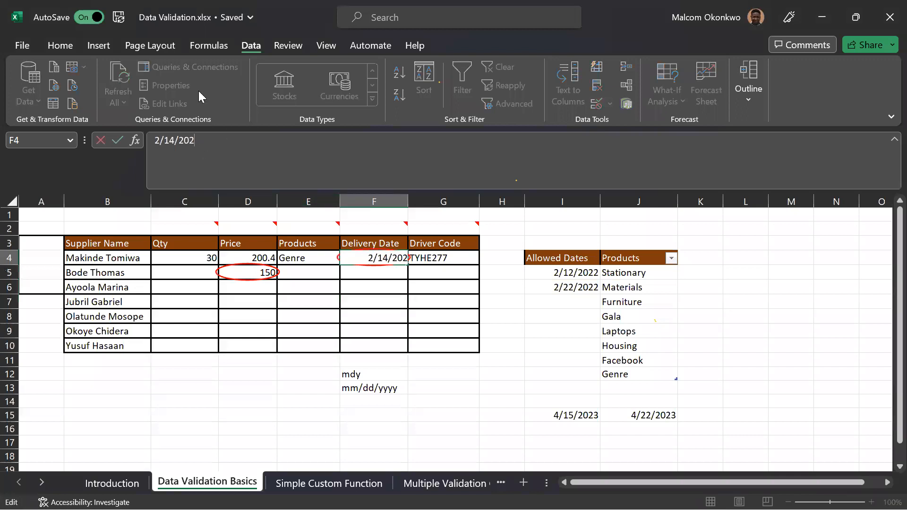
{"action": "type", "text": "3"}
{"action": "key", "text": "BackSpace"}
{"action": "type", "text": "8"}
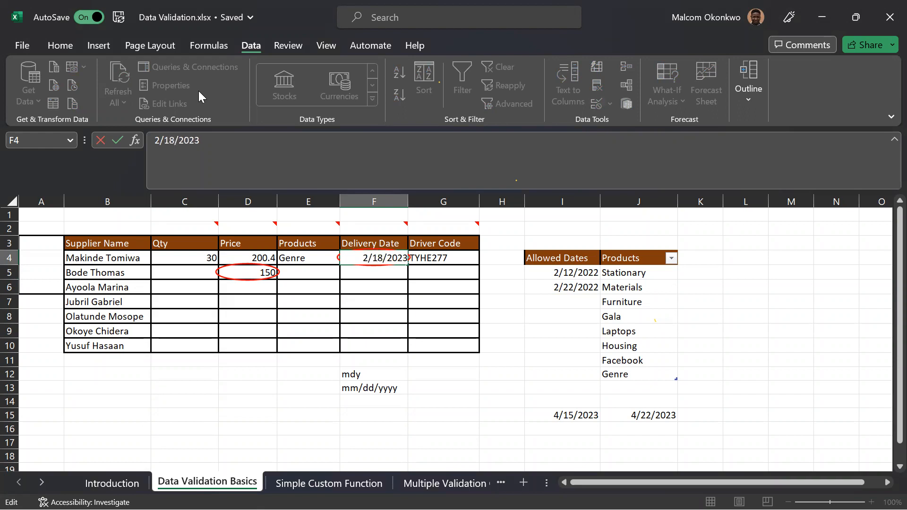
{"action": "key", "text": "BackSpace"}
{"action": "type", "text": "4"}
{"action": "key", "text": "Return"}
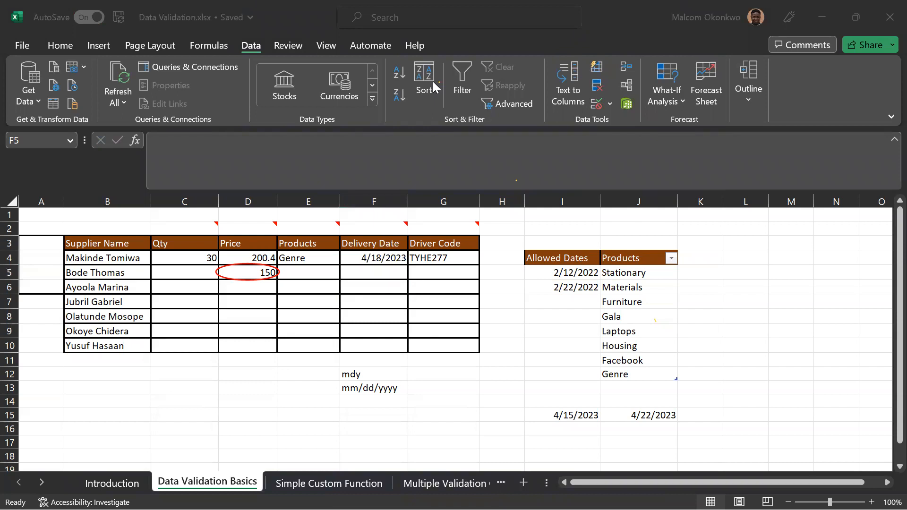
Switch to the Simple Custom Function sheet and view the Custom formula criteria for data validation without applying a rule.
{"action": "left_click", "coordinate": [287, 484]}
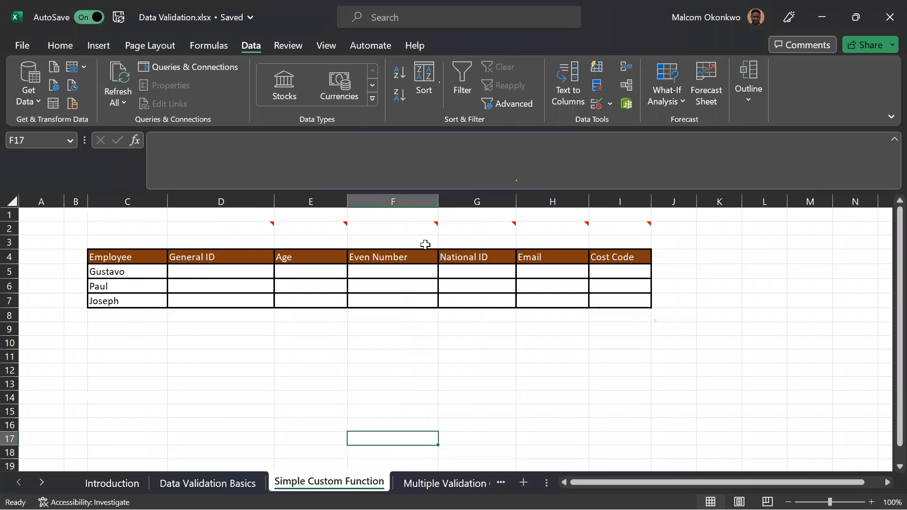
{"action": "left_click", "coordinate": [596, 104]}
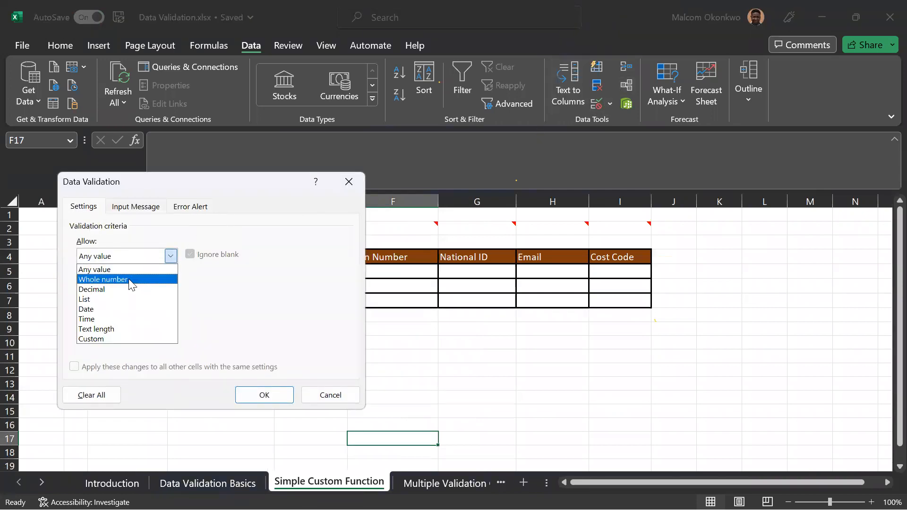
{"action": "left_click", "coordinate": [99, 338]}
{"action": "left_click_drag", "start_coordinate": [191, 190], "coordinate": [729, 182]}
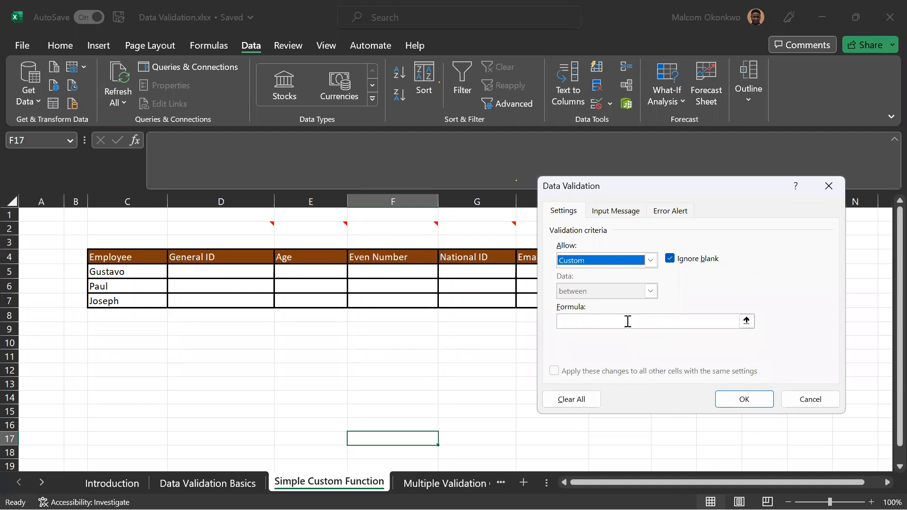
{"action": "left_click", "coordinate": [810, 399]}
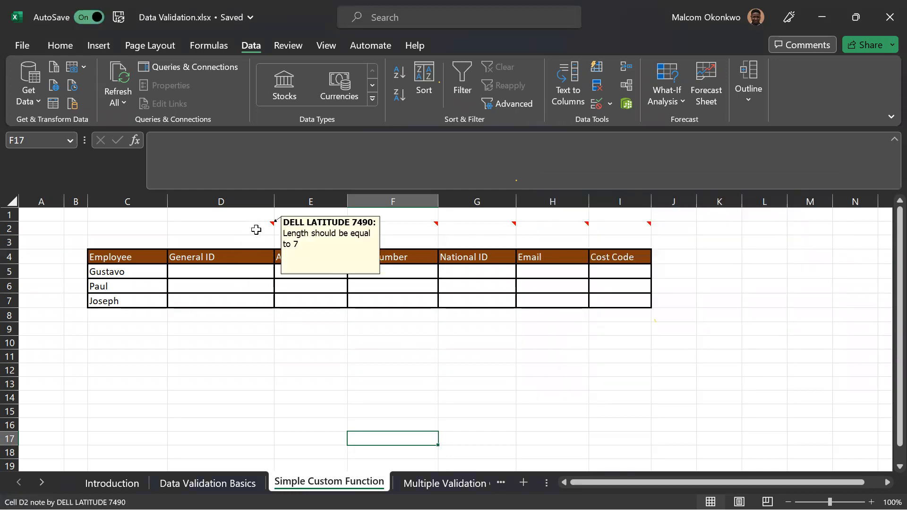
Read the note above the General ID column and enter a seven-character sample ID in D5.
{"action": "mouse_move", "coordinate": [295, 230]}
{"action": "mouse_move", "coordinate": [263, 228]}
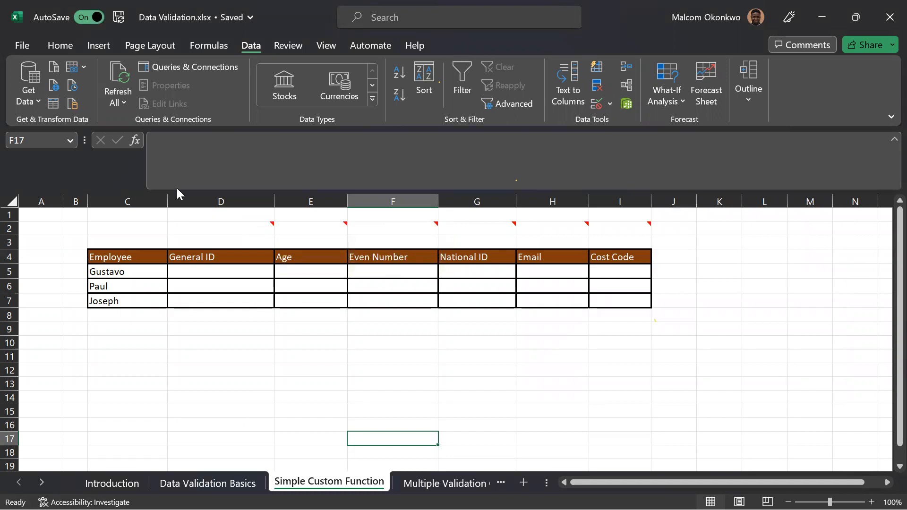
{"action": "left_click", "coordinate": [203, 336]}
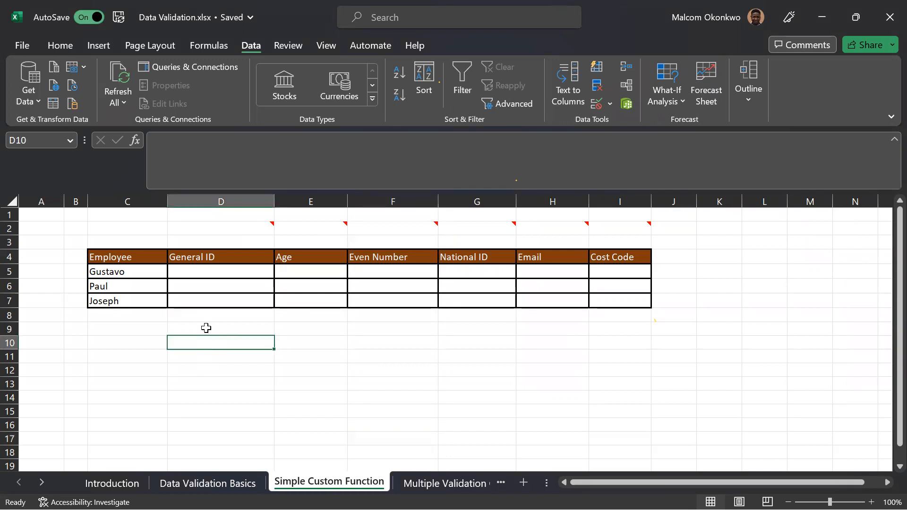
{"action": "left_click", "coordinate": [189, 268]}
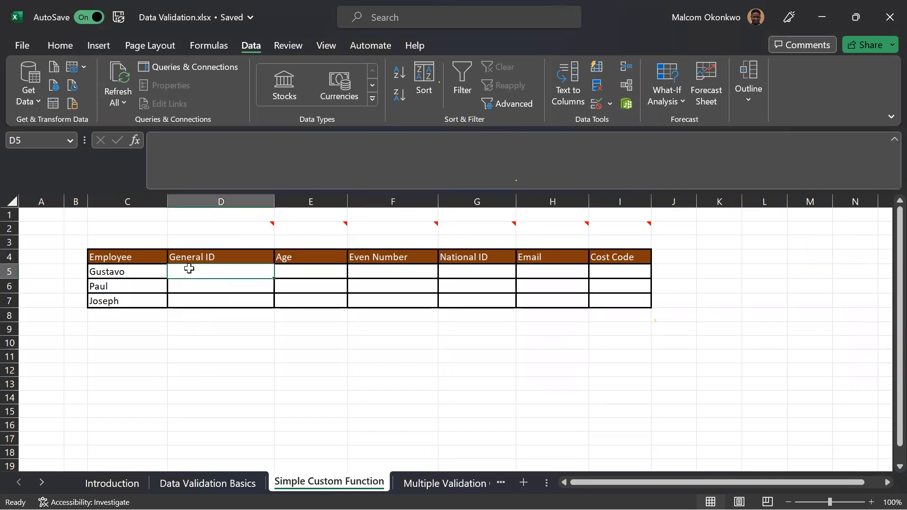
{"action": "type", "text": "TH46"}
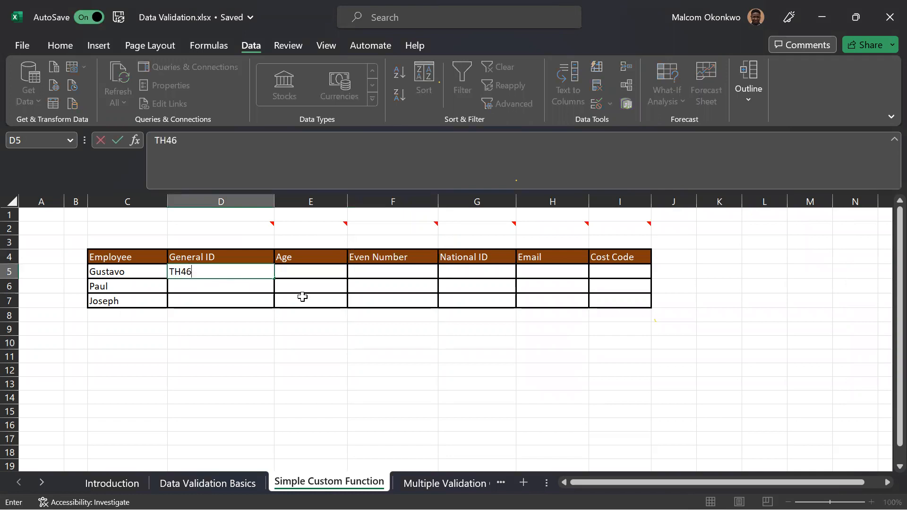
{"action": "type", "text": "R26"}
{"action": "key", "text": "BackSpace"}
{"action": "type", "text": "4"}
{"action": "key", "text": "Return"}
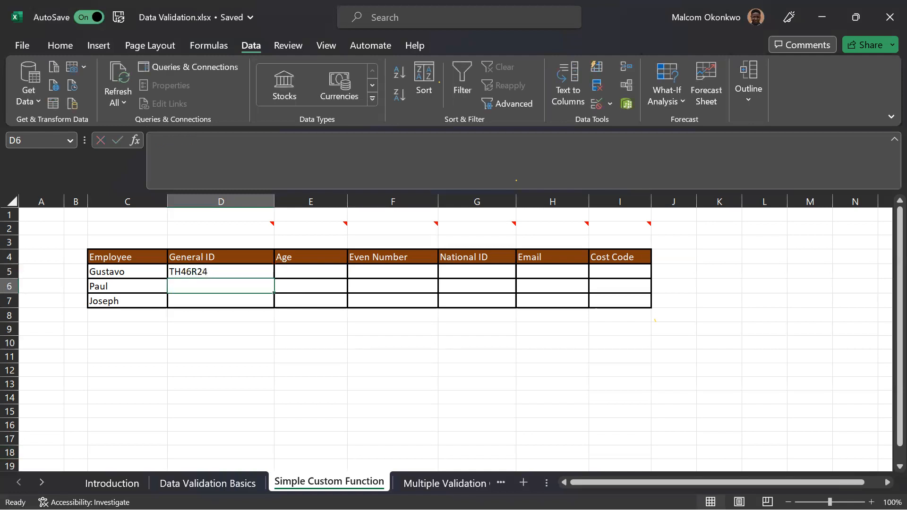
Enter the formula =LEN(D5) in cell D10 to count the characters of the General ID.
{"action": "left_click", "coordinate": [215, 340]}
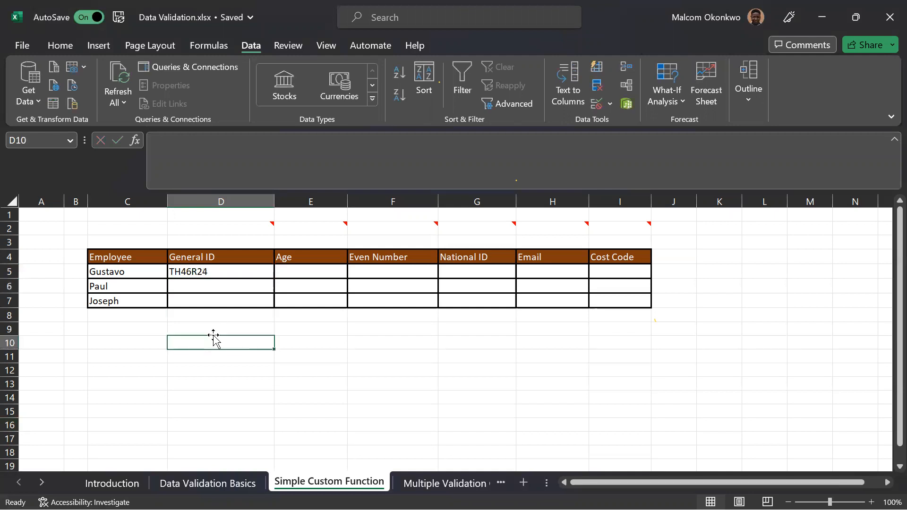
{"action": "type", "text": "=LE"}
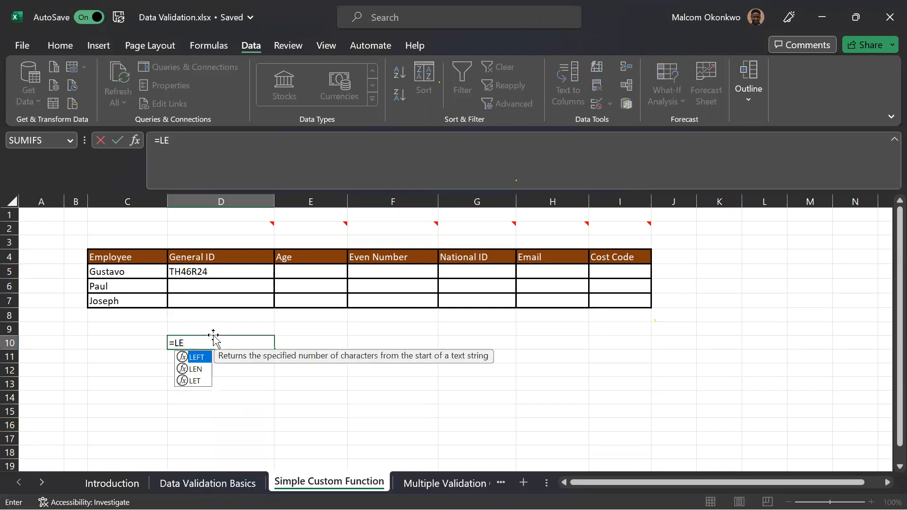
{"action": "type", "text": "N"}
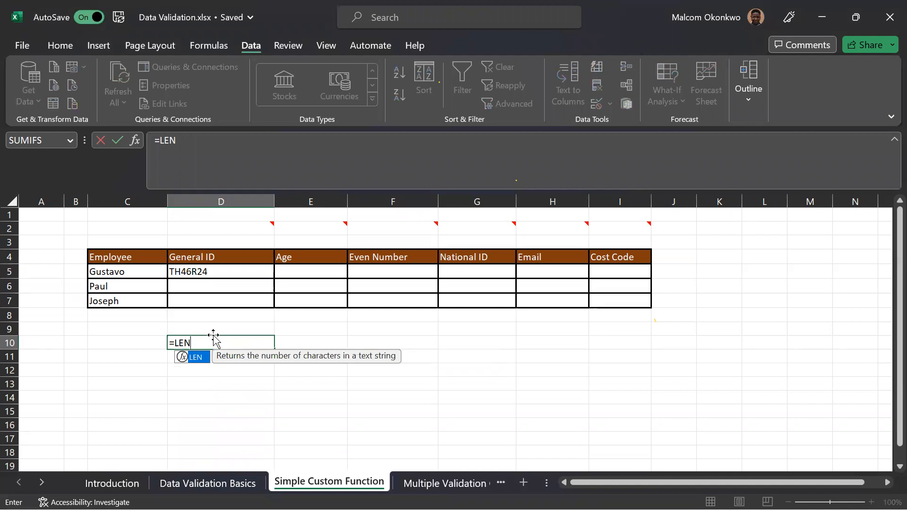
{"action": "type", "text": "("}
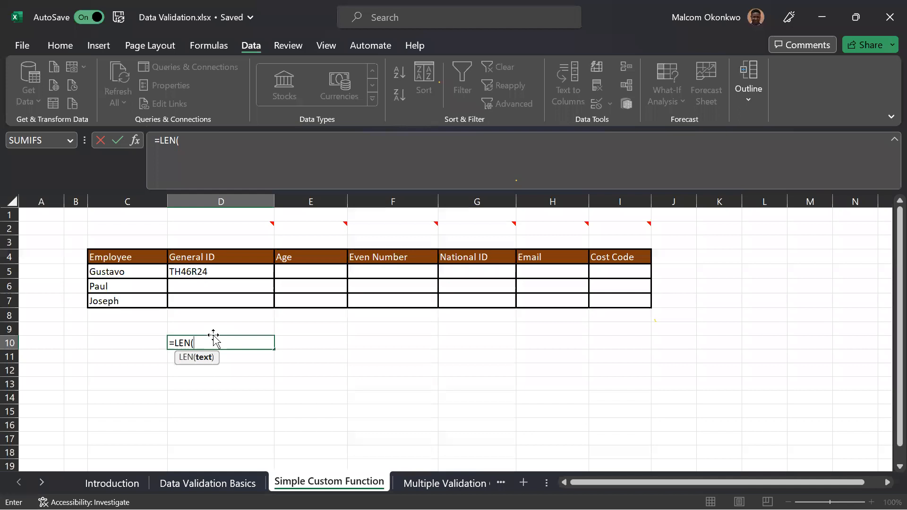
{"action": "left_click", "coordinate": [202, 271]}
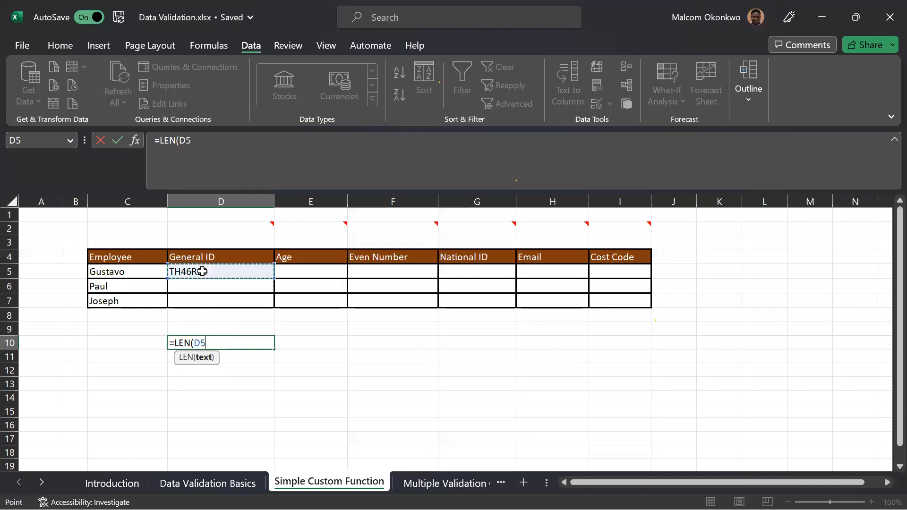
{"action": "type", "text": ")"}
{"action": "key", "text": "Return"}
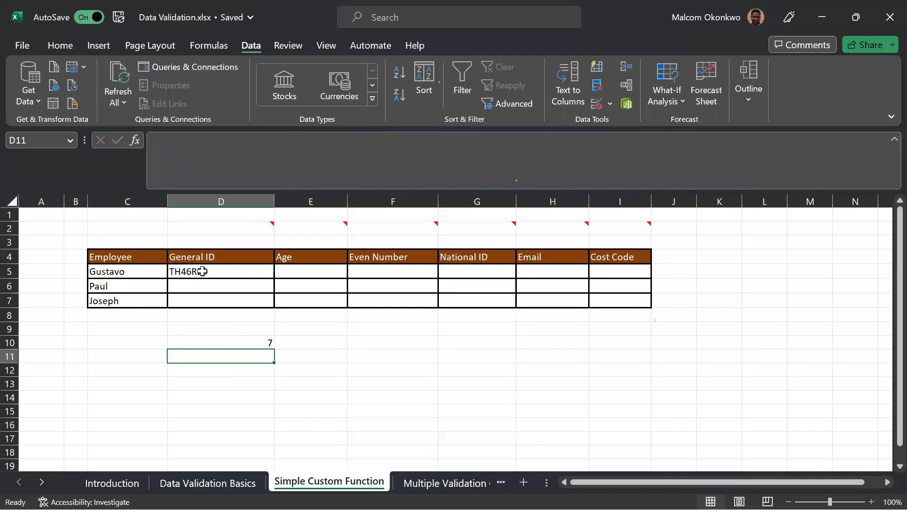
Test the character count by deleting the last character of the General ID in D5 and appending a 6.
{"action": "left_click", "coordinate": [229, 270]}
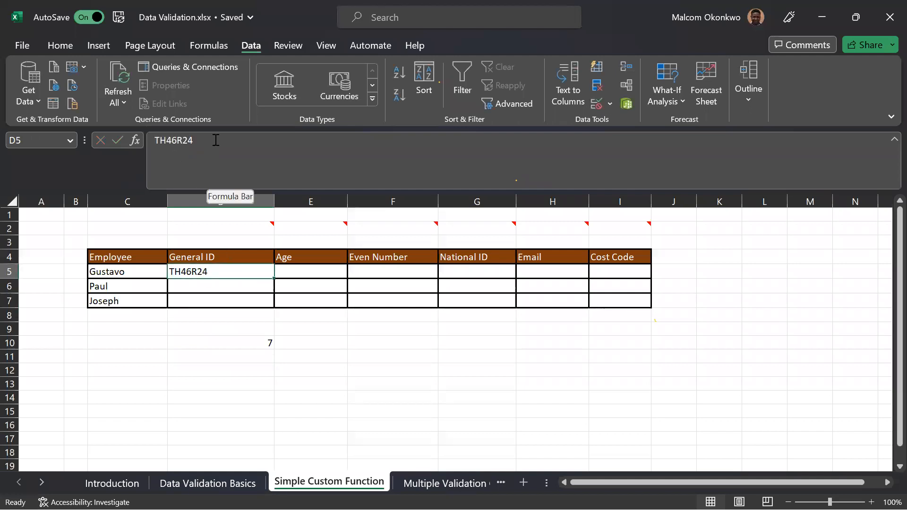
{"action": "left_click", "coordinate": [216, 140]}
{"action": "key", "text": "BackSpace"}
{"action": "key", "text": "Return"}
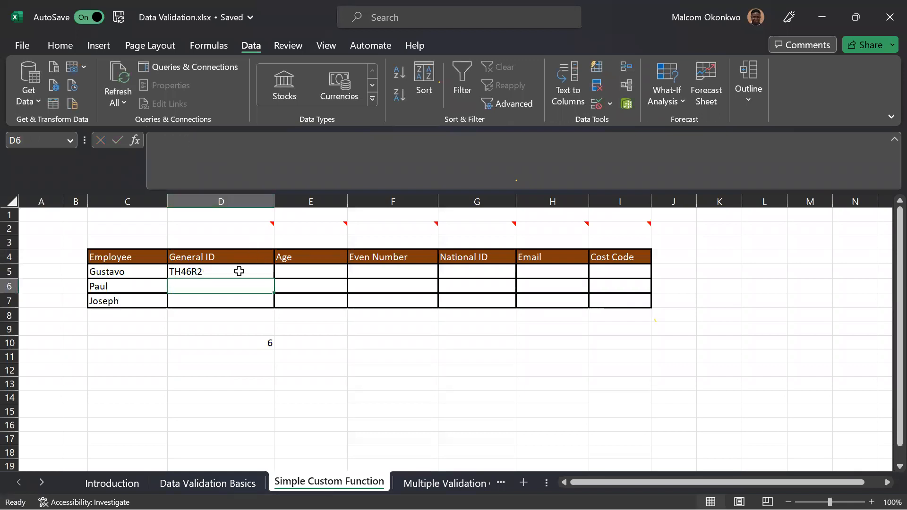
{"action": "left_click", "coordinate": [205, 269]}
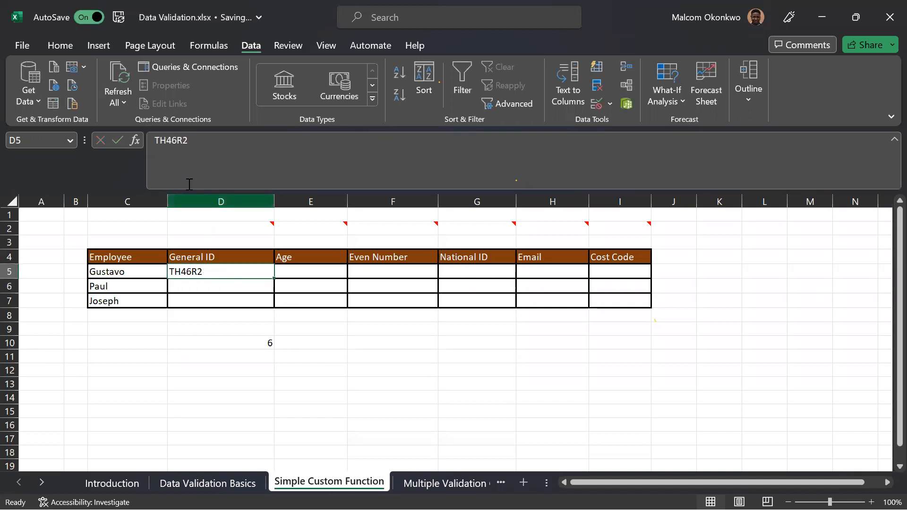
{"action": "left_click", "coordinate": [196, 142]}
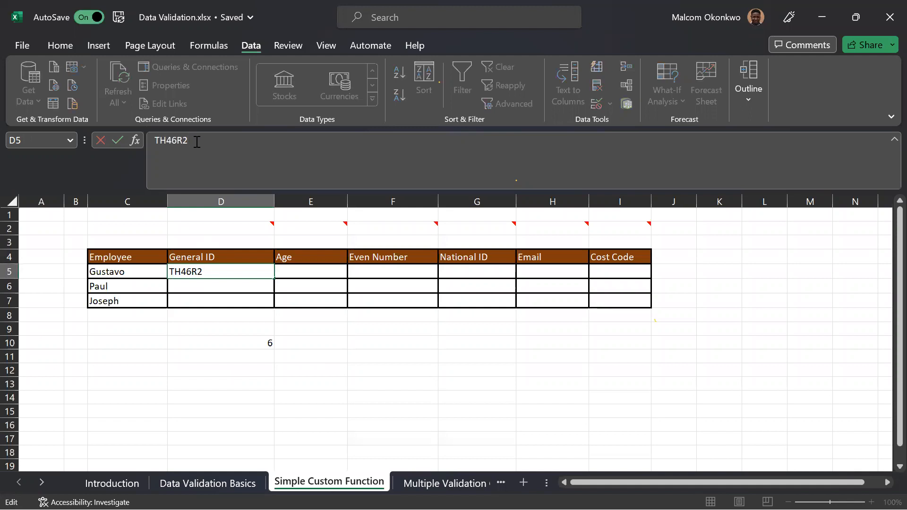
{"action": "type", "text": "6"}
{"action": "key", "text": "Return"}
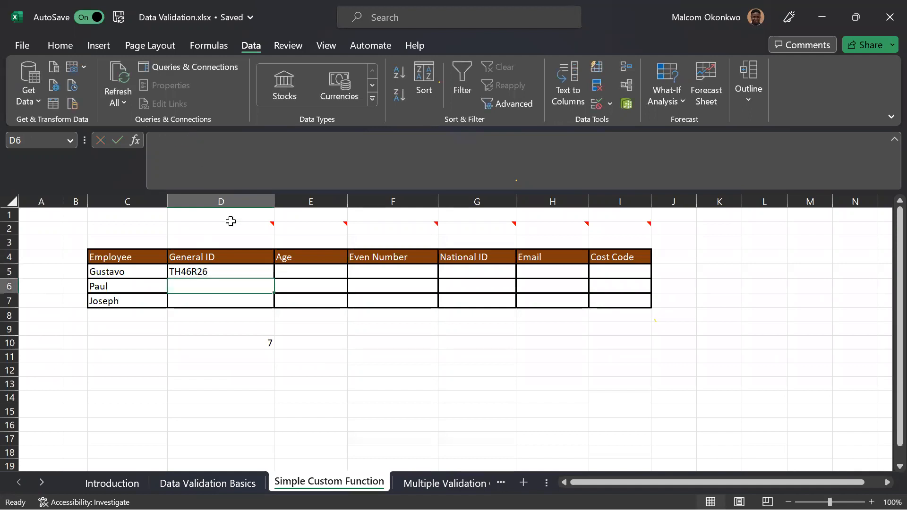
Extend the formula in D10 to =LEN(D5)=7 to make it a logical test.
{"action": "left_click", "coordinate": [239, 341]}
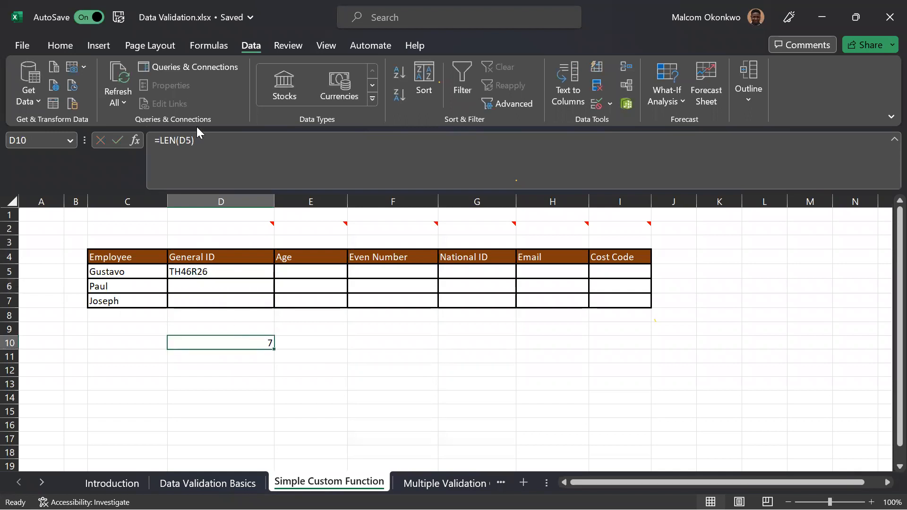
{"action": "left_click", "coordinate": [202, 141]}
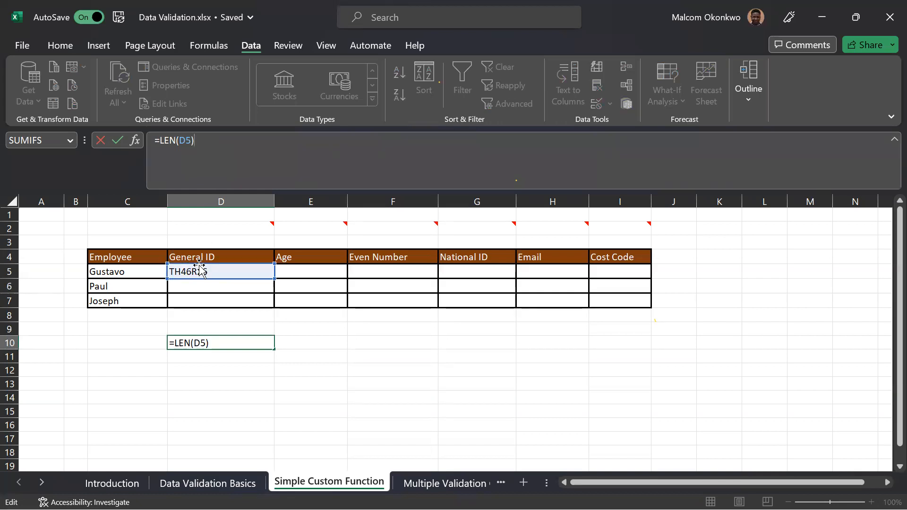
{"action": "type", "text": "=7"}
{"action": "key", "text": "Return"}
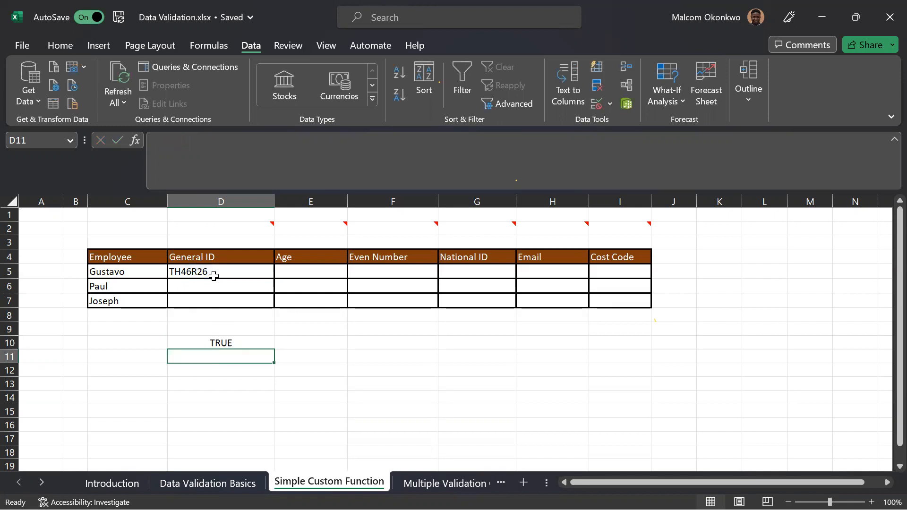
Shorten the General ID in D5 by its last character to test the length condition.
{"action": "left_click", "coordinate": [214, 276]}
{"action": "left_click", "coordinate": [204, 138]}
{"action": "key", "text": "BackSpace"}
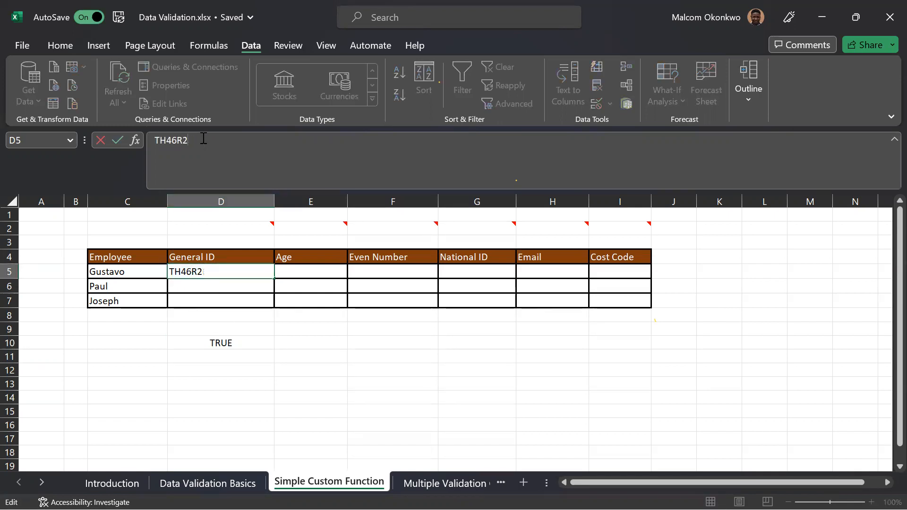
{"action": "key", "text": "Return"}
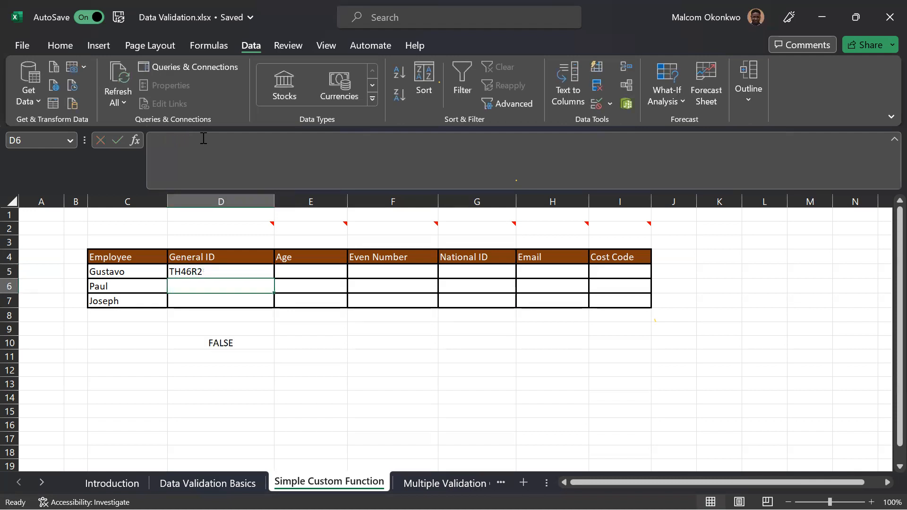
{"action": "left_click", "coordinate": [225, 268]}
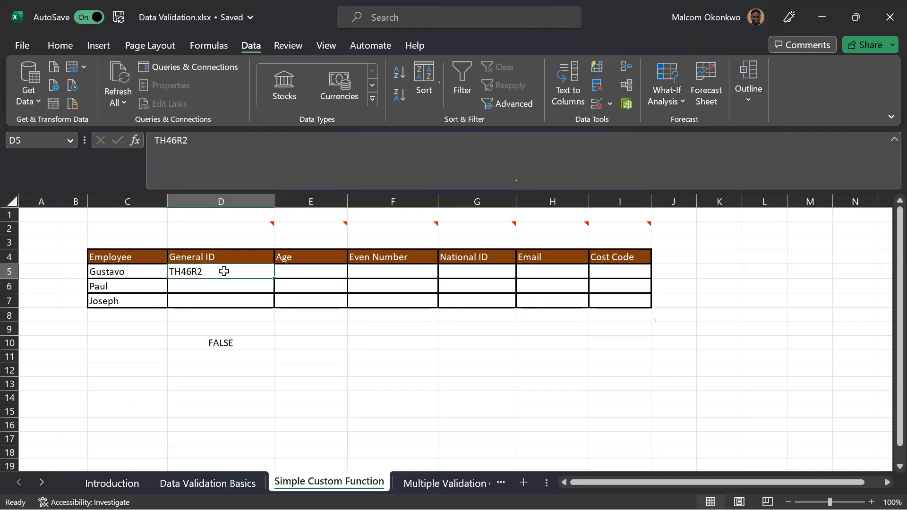
{"action": "left_click", "coordinate": [193, 143]}
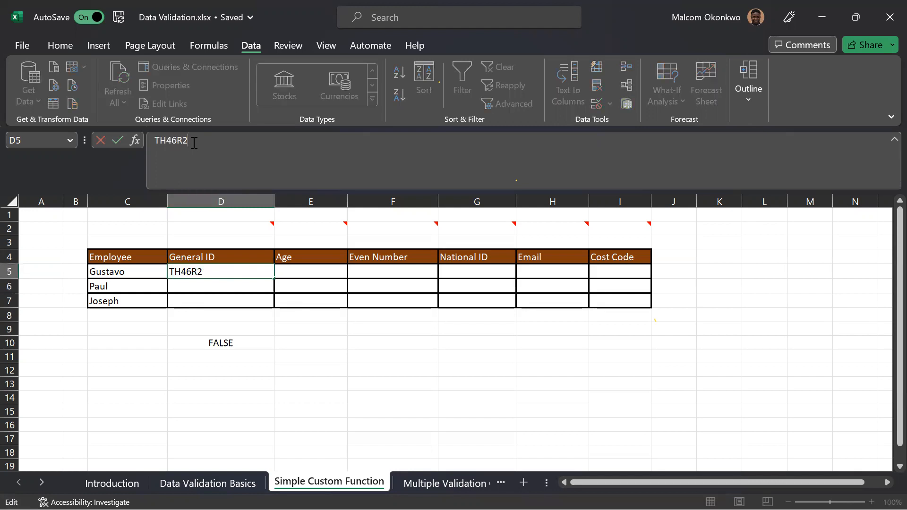
Evaluate the LEN(D5) part of the formula in D10 to its value and commit the formula as =6=7.
{"action": "left_click", "coordinate": [209, 342]}
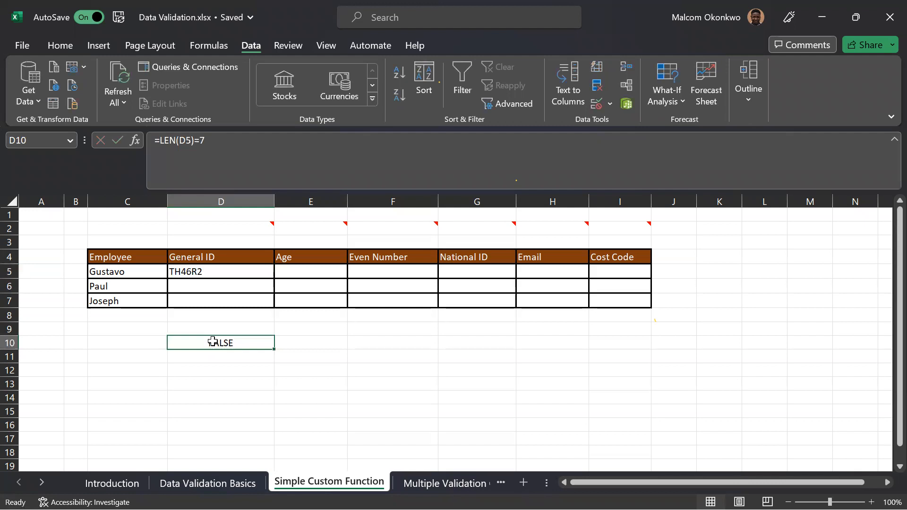
{"action": "left_click", "coordinate": [195, 142]}
{"action": "left_click_drag", "start_coordinate": [194, 143], "coordinate": [160, 140]}
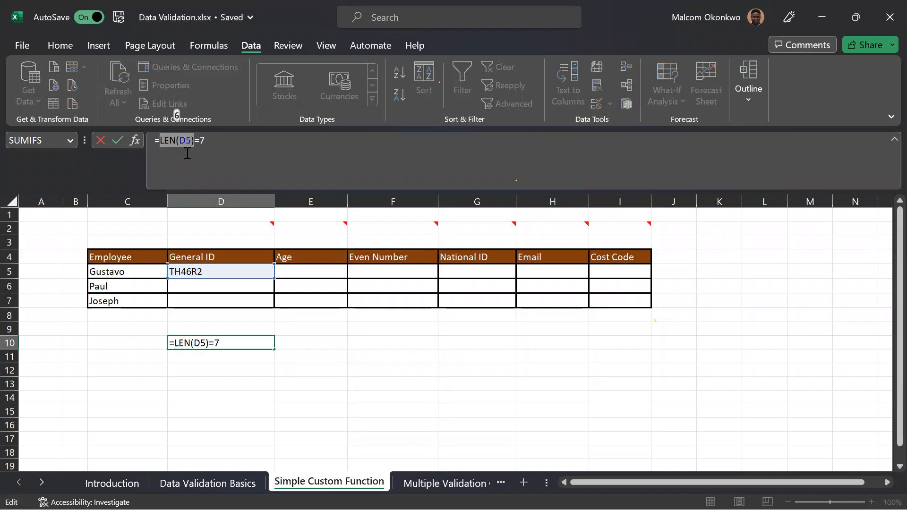
{"action": "key", "text": "F9"}
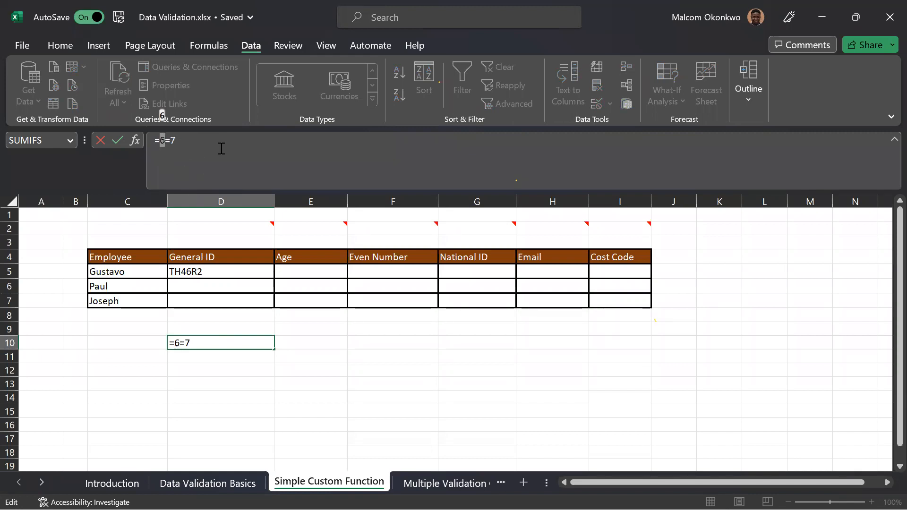
{"action": "key", "text": "Return"}
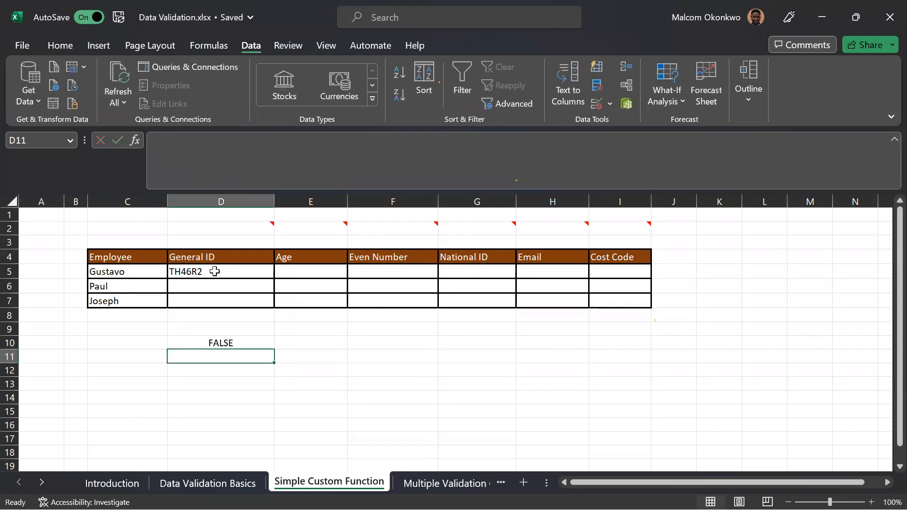
Append Y to the General ID in D5 and inspect the formula in D10.
{"action": "left_click", "coordinate": [215, 271]}
{"action": "left_click", "coordinate": [198, 139]}
{"action": "type", "text": "Y"}
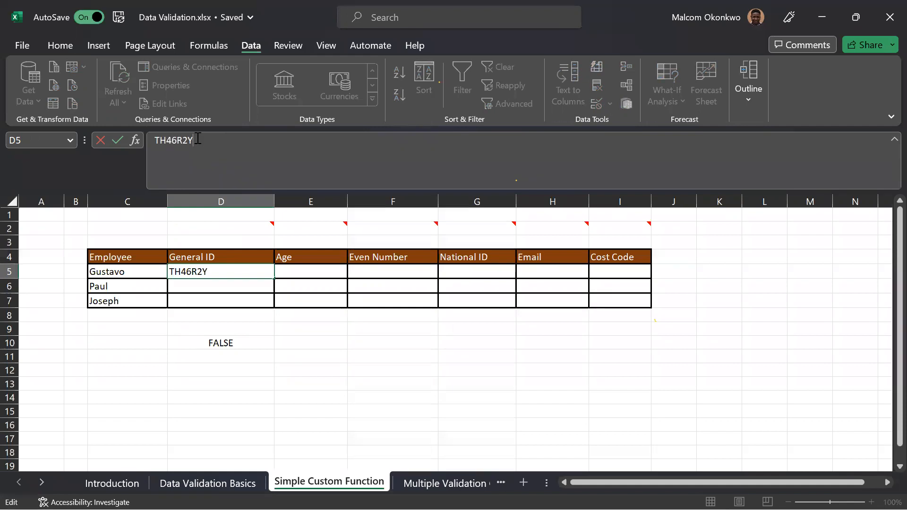
{"action": "key", "text": "Return"}
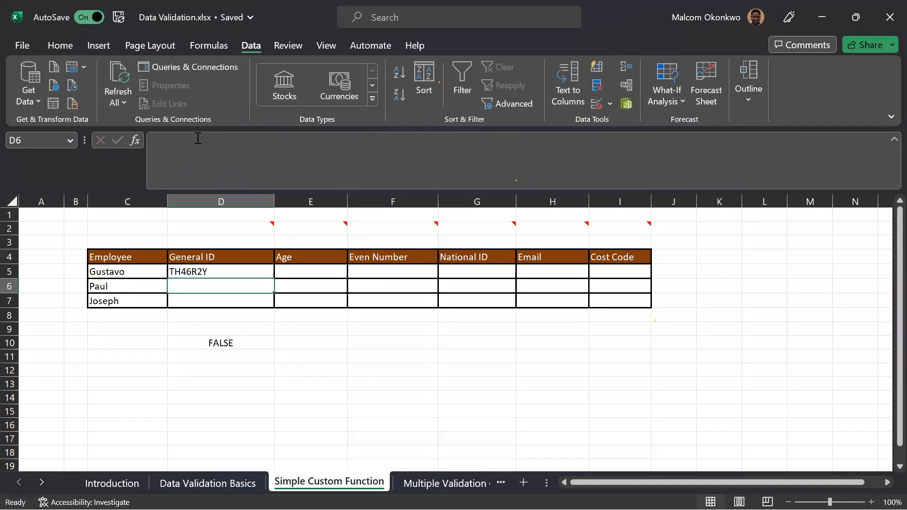
{"action": "left_click", "coordinate": [213, 271]}
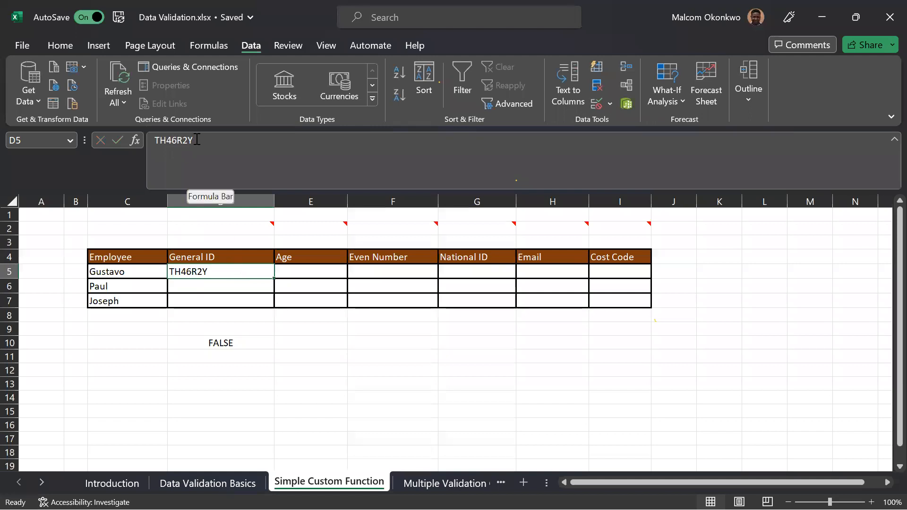
{"action": "left_click", "coordinate": [233, 344]}
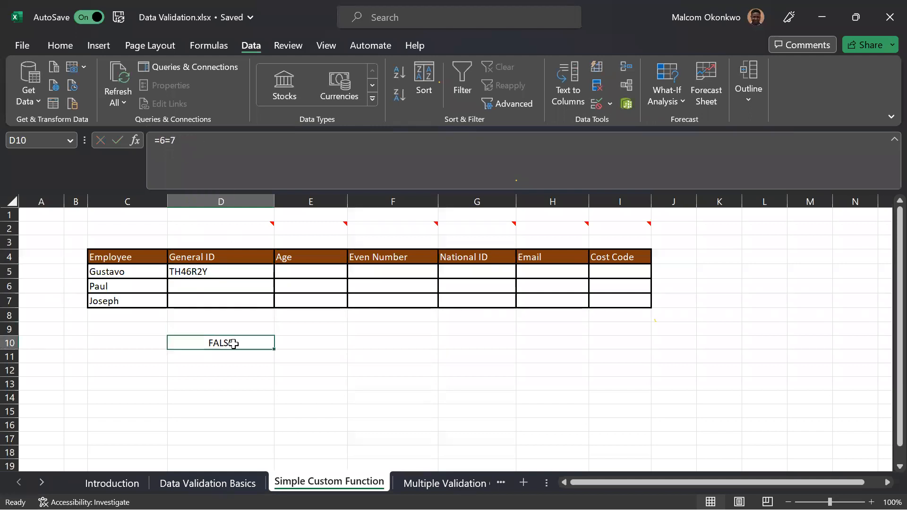
Undo the recent edits until D10 holds =LEN(D5)=7 again, and inspect that formula.
{"action": "left_click", "coordinate": [175, 141]}
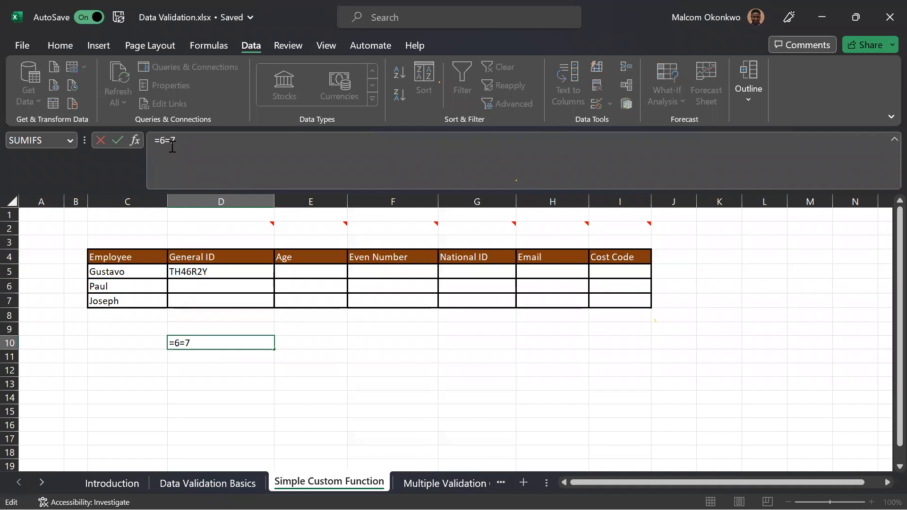
{"action": "key", "text": "ctrl+Return"}
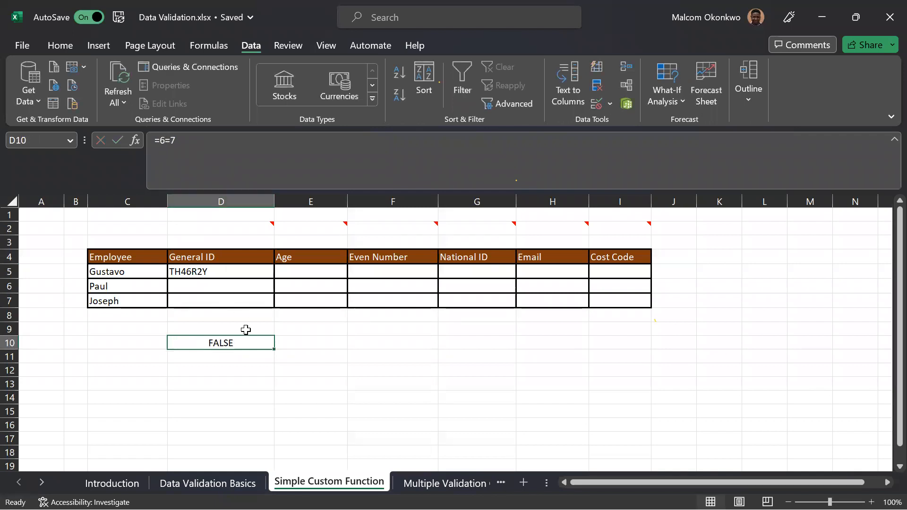
{"action": "key", "text": "ctrl+z"}
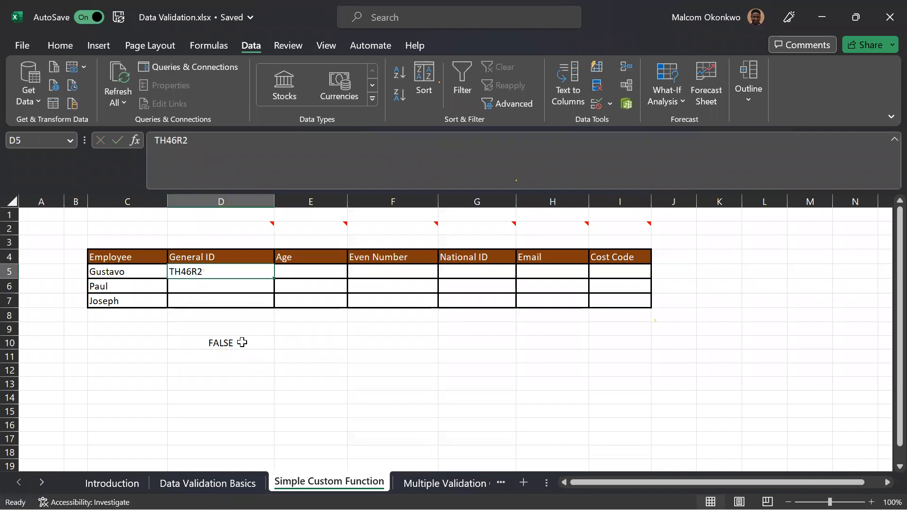
{"action": "left_click", "coordinate": [239, 344]}
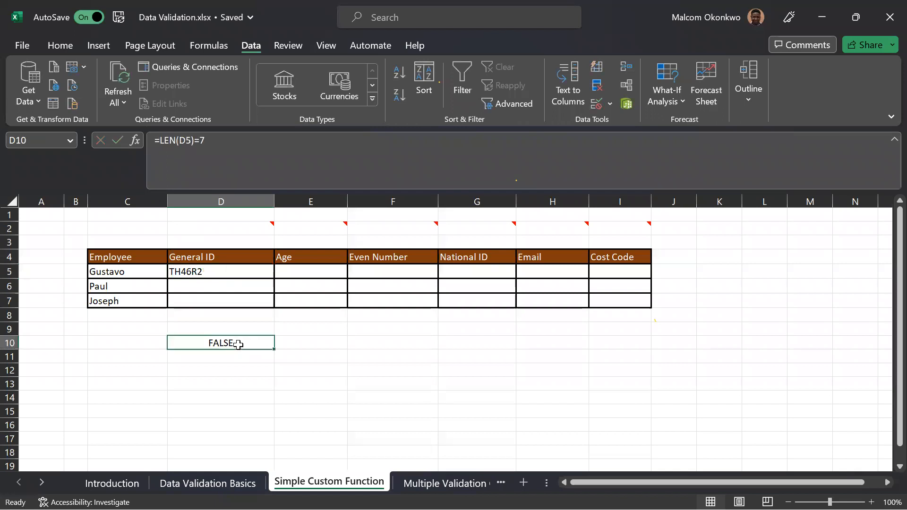
{"action": "left_click", "coordinate": [207, 140]}
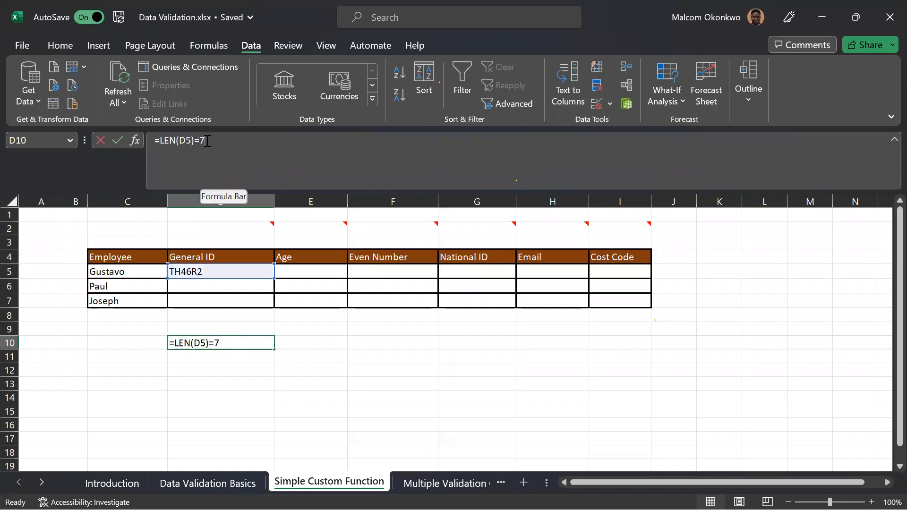
{"action": "left_click", "coordinate": [207, 141]}
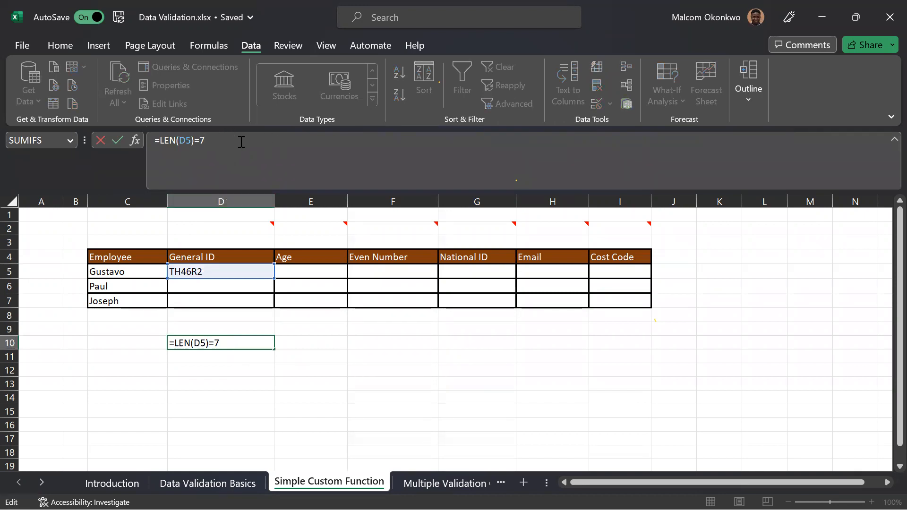
{"action": "key", "text": "ctrl+Return"}
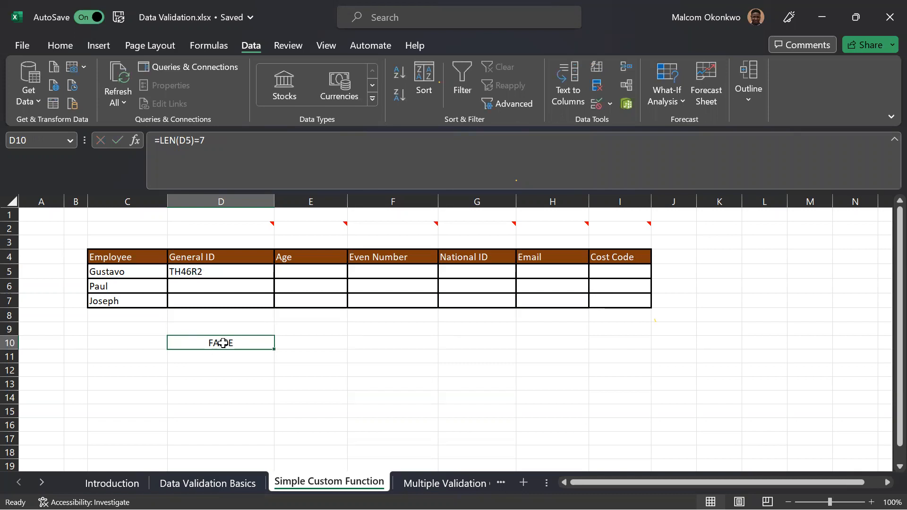
Append Y to the General ID in D5 to make it seven characters long.
{"action": "left_click", "coordinate": [207, 275]}
{"action": "left_click", "coordinate": [186, 138]}
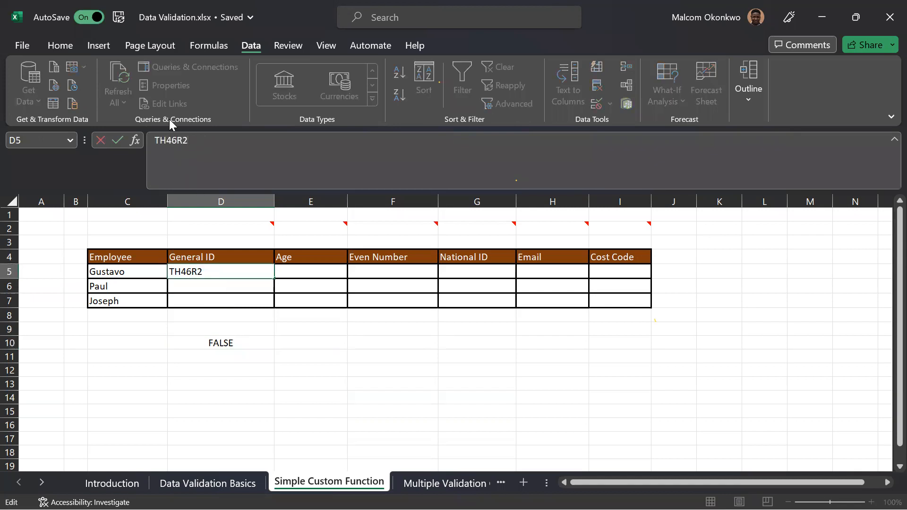
{"action": "key", "text": "Return"}
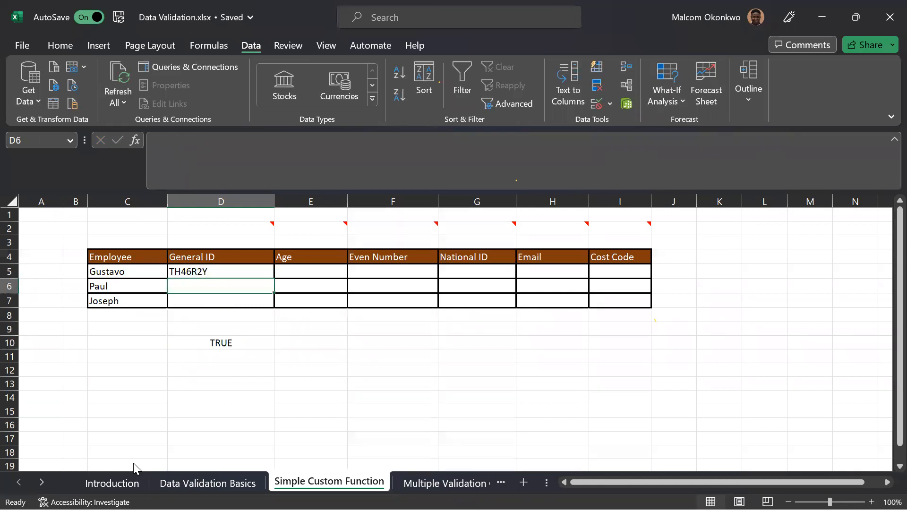
Copy the formula =LEN(D5)=7 from D10 and apply it as a custom data validation rule on that cell.
{"action": "left_click", "coordinate": [210, 341]}
{"action": "left_click_drag", "start_coordinate": [212, 141], "coordinate": [154, 139]}
{"action": "key", "text": "ctrl+c"}
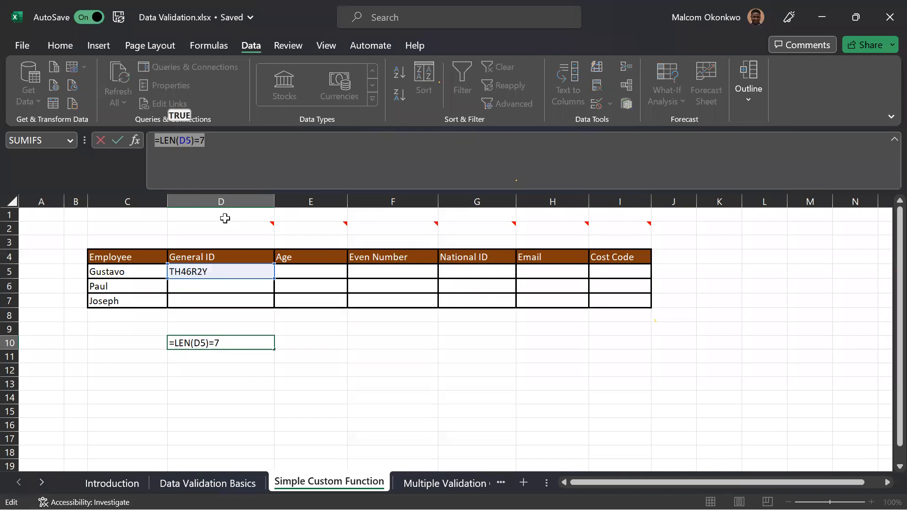
{"action": "key", "text": "Escape"}
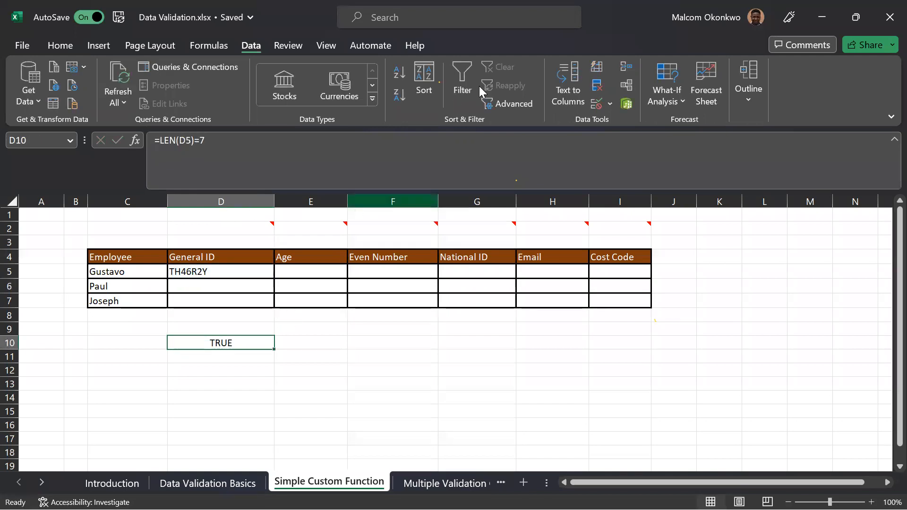
{"action": "left_click", "coordinate": [597, 104]}
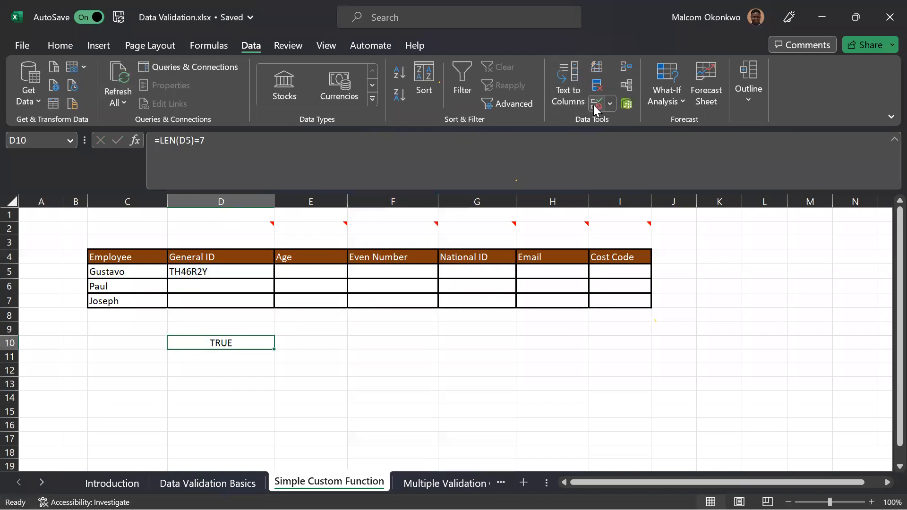
{"action": "left_click_drag", "start_coordinate": [585, 188], "coordinate": [550, 166]}
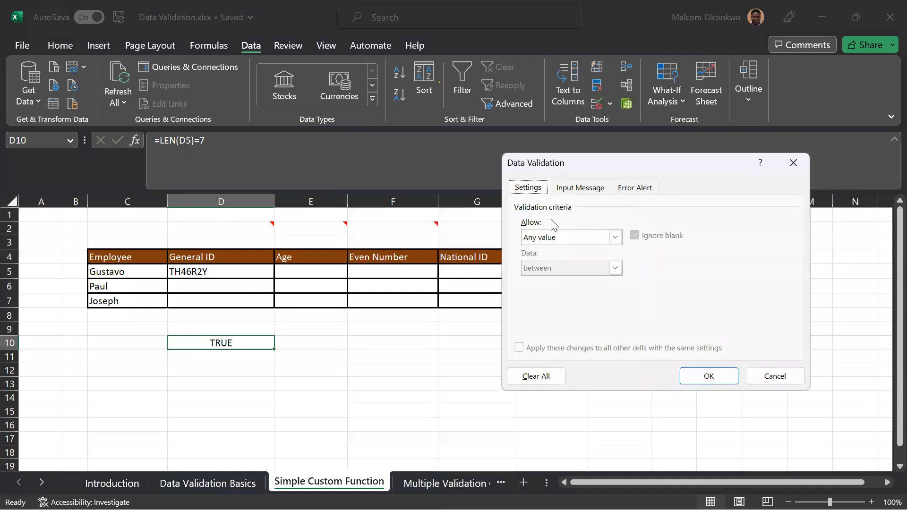
{"action": "left_click", "coordinate": [581, 236]}
{"action": "left_click", "coordinate": [546, 320]}
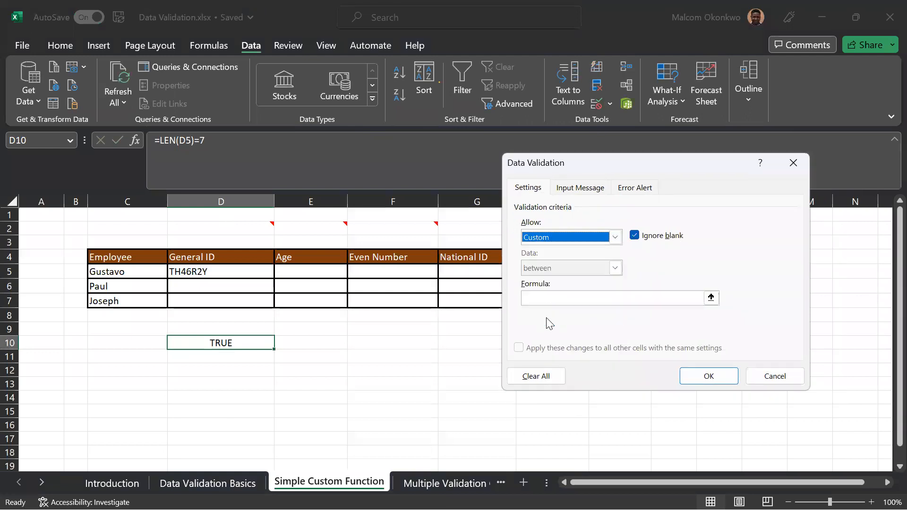
{"action": "left_click", "coordinate": [548, 299]}
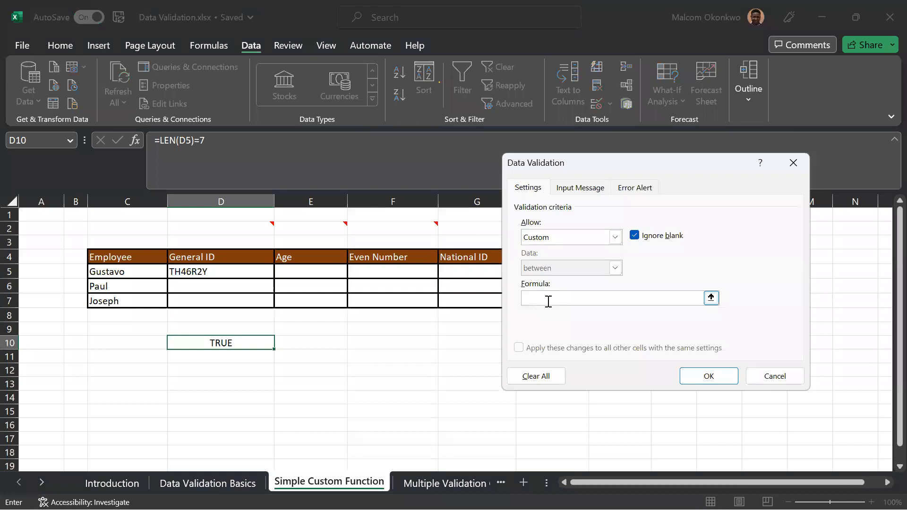
{"action": "key", "text": "ctrl+v"}
{"action": "left_click", "coordinate": [688, 376]}
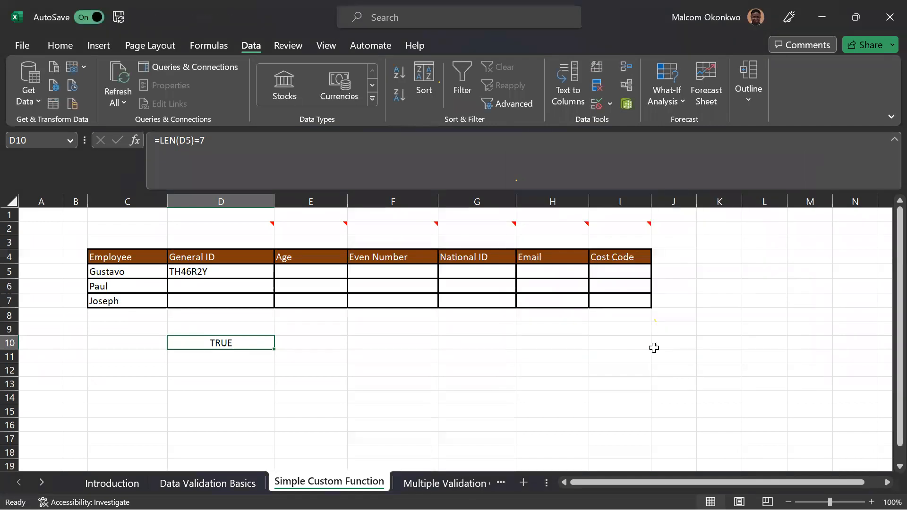
Remove the last character of the General ID in D5 to test the length check.
{"action": "left_click", "coordinate": [235, 268]}
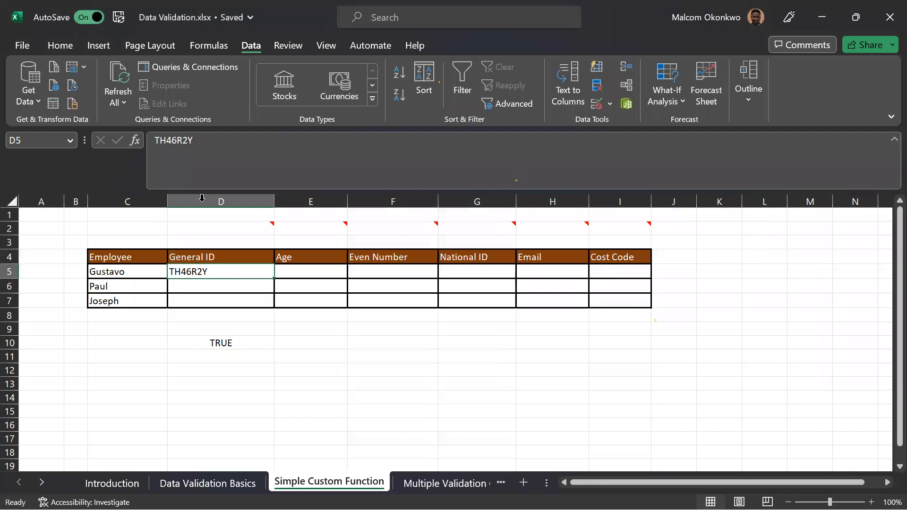
{"action": "left_click", "coordinate": [205, 141]}
{"action": "key", "text": "BackSpace"}
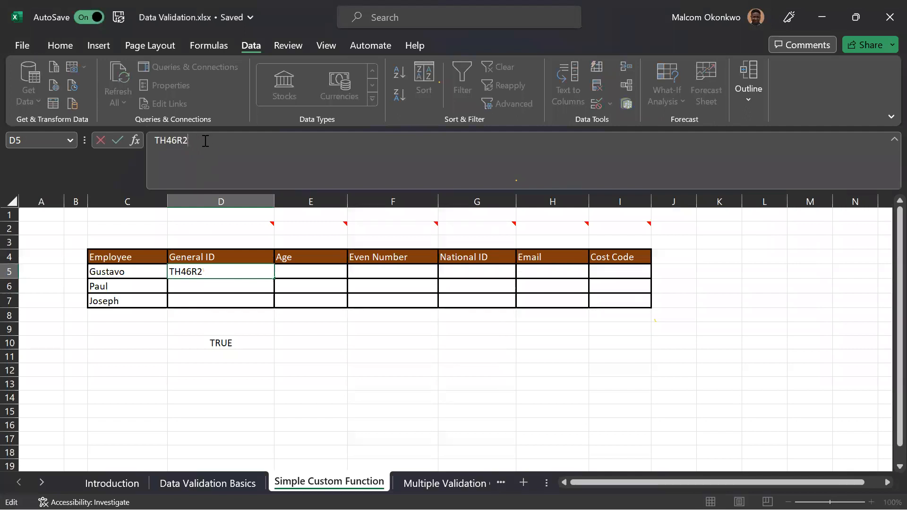
{"action": "key", "text": "Return"}
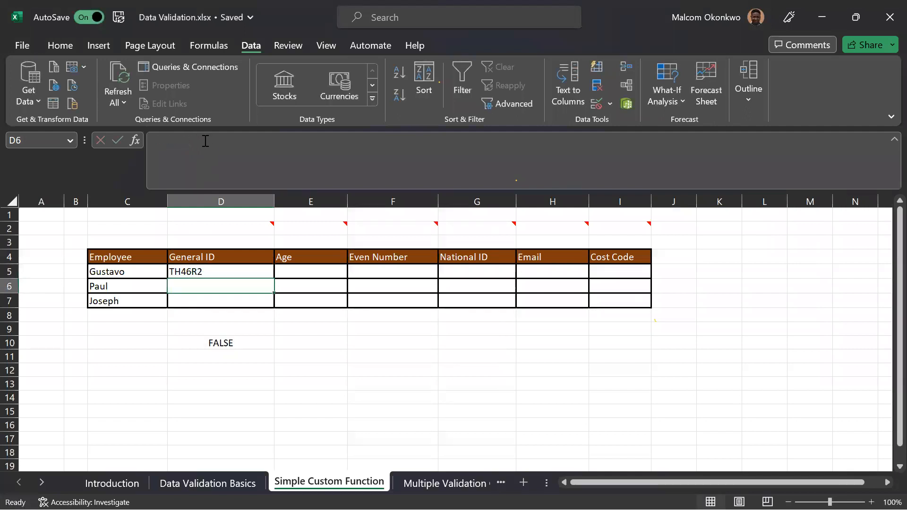
Apply a custom data validation rule with the formula =LEN(D5)=7 to the General ID cells D5:D7.
{"action": "left_click", "coordinate": [218, 271]}
{"action": "mouse_move", "coordinate": [214, 295]}
{"action": "left_mouse_down"}
{"action": "mouse_move", "coordinate": [221, 299]}
{"action": "mouse_move", "coordinate": [229, 284]}
{"action": "mouse_move", "coordinate": [219, 274]}
{"action": "mouse_move", "coordinate": [215, 296]}
{"action": "left_mouse_up"}
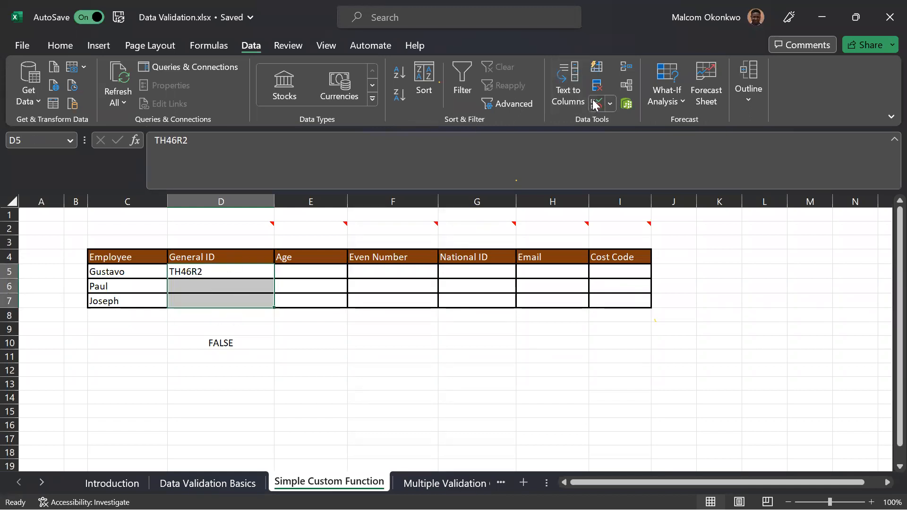
{"action": "left_click", "coordinate": [596, 105]}
{"action": "left_click", "coordinate": [609, 237]}
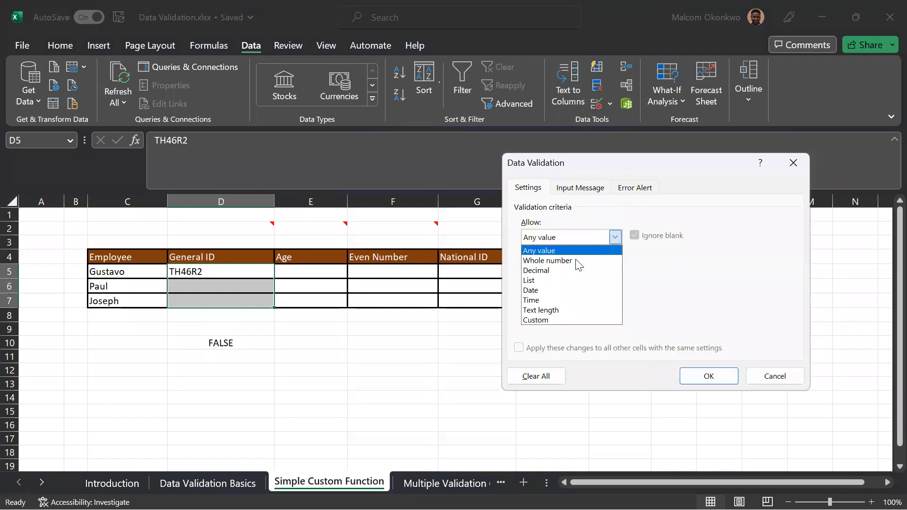
{"action": "left_click", "coordinate": [557, 320]}
{"action": "left_click", "coordinate": [551, 298]}
{"action": "type", "text": "=LEN(D5)=7"}
{"action": "left_click", "coordinate": [688, 370]}
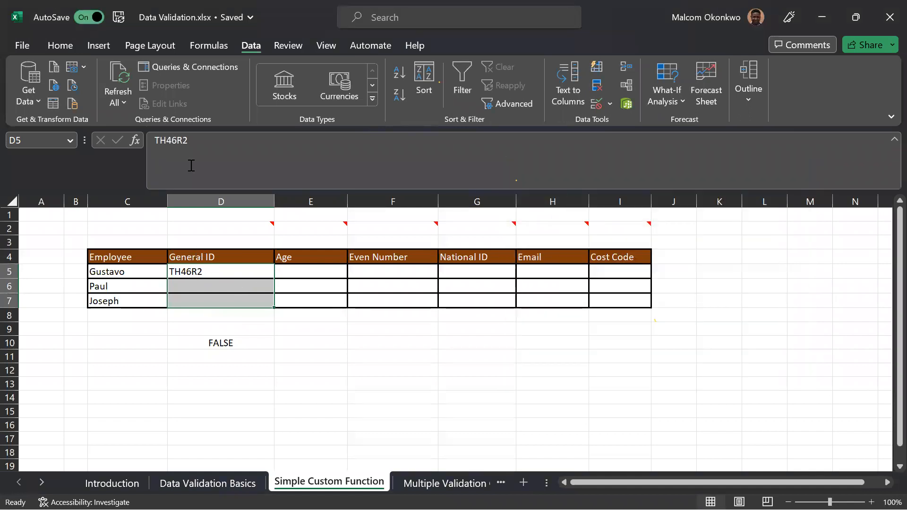
Test the rule by re-entering the six-character General ID in D5, and retry with Y appended.
{"action": "left_click", "coordinate": [204, 142]}
{"action": "key", "text": "Return"}
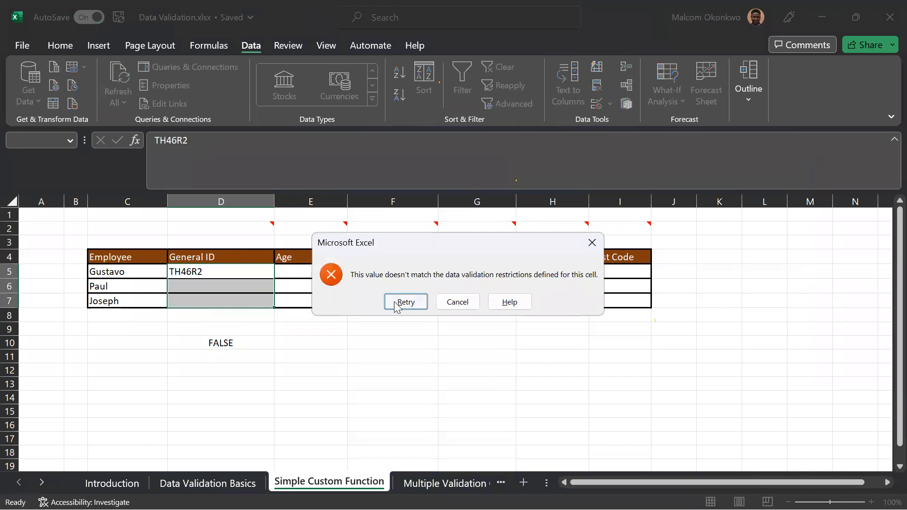
{"action": "left_click", "coordinate": [395, 306]}
{"action": "left_click", "coordinate": [195, 142]}
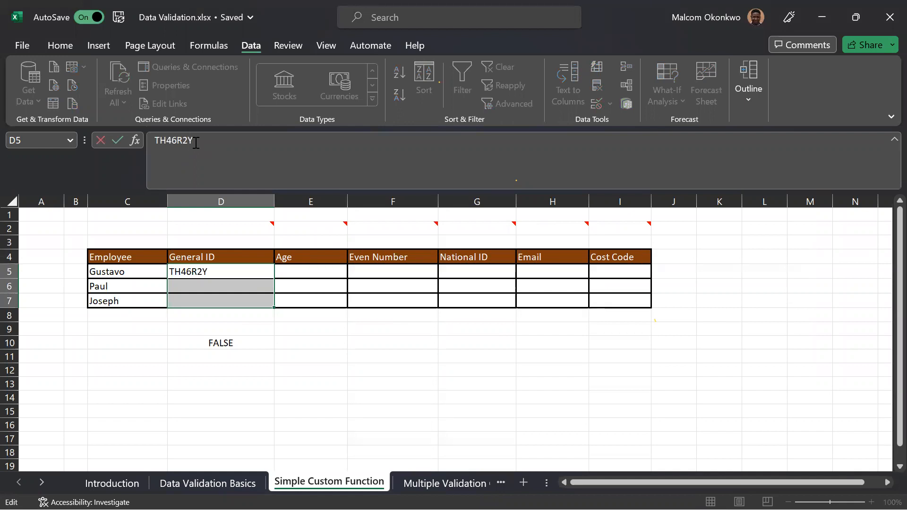
{"action": "key", "text": "Return"}
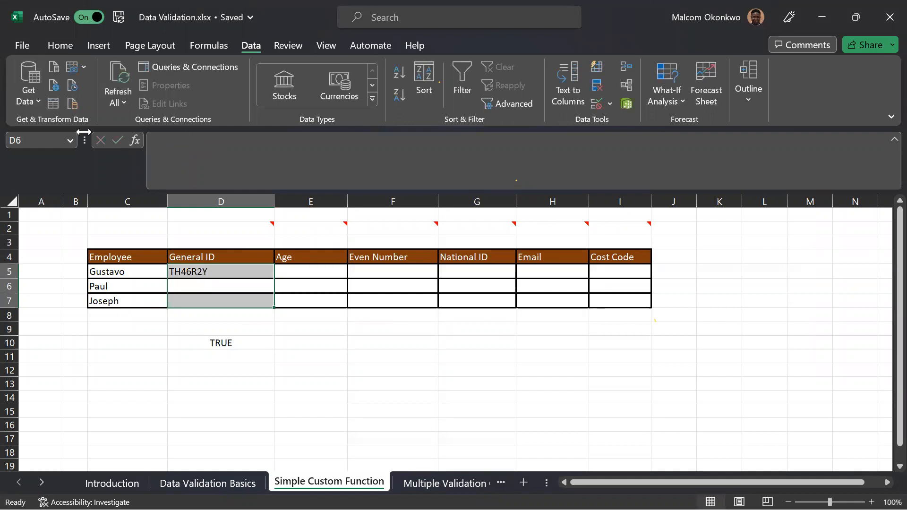
{"action": "left_click", "coordinate": [244, 352]}
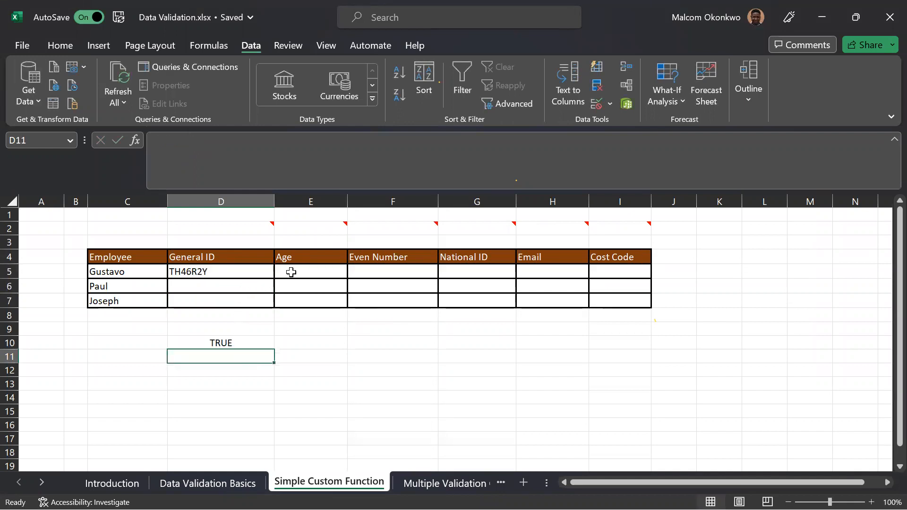
{"action": "left_click", "coordinate": [334, 226]}
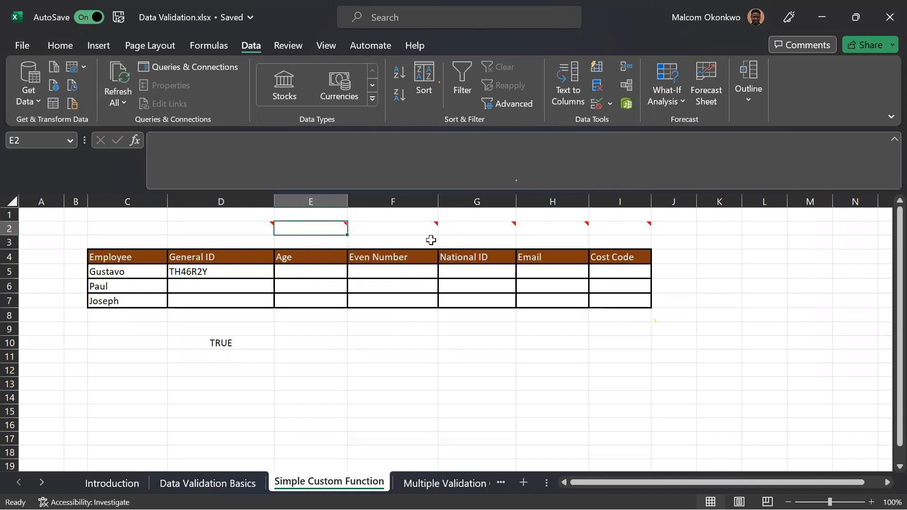
{"action": "left_click", "coordinate": [314, 340]}
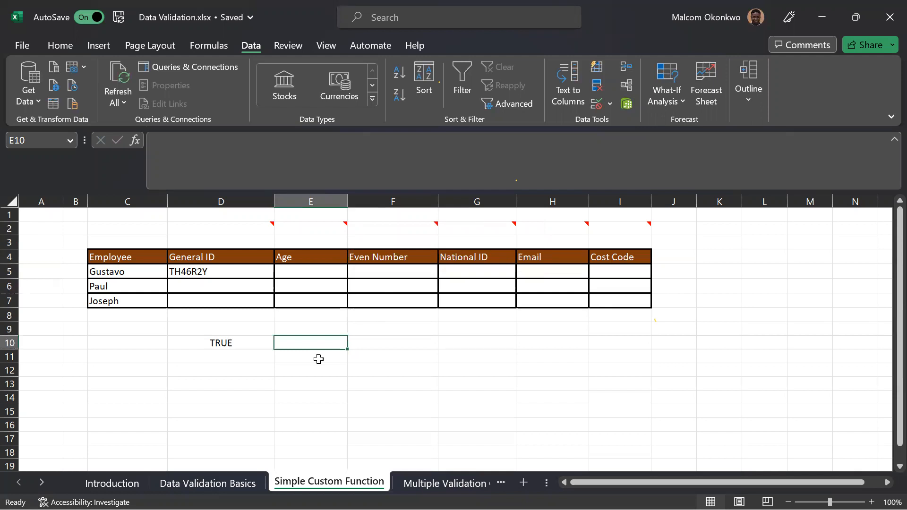
{"action": "type", "text": "="}
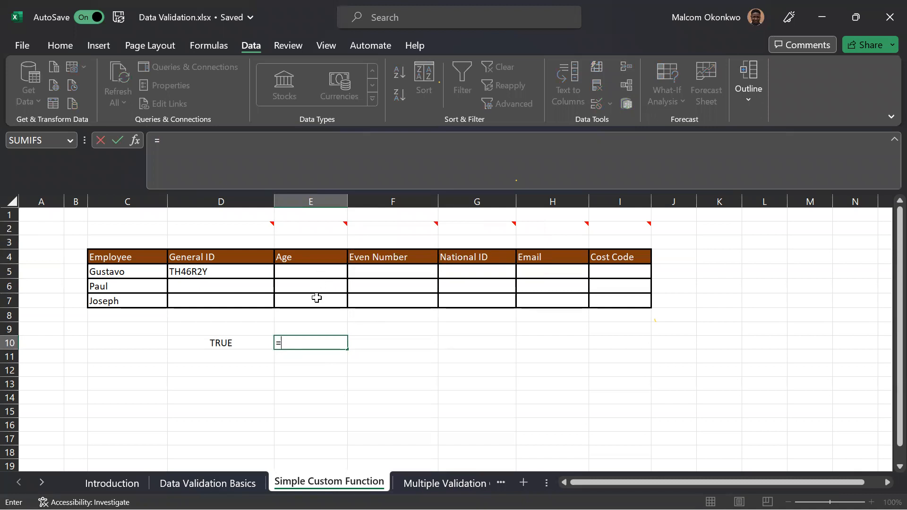
{"action": "key", "text": "Escape"}
Enter 21 as the Age in E5 and add a logical formula in E10 testing E5 with the greater-than operator.
{"action": "left_click", "coordinate": [308, 272]}
{"action": "type", "text": "21"}
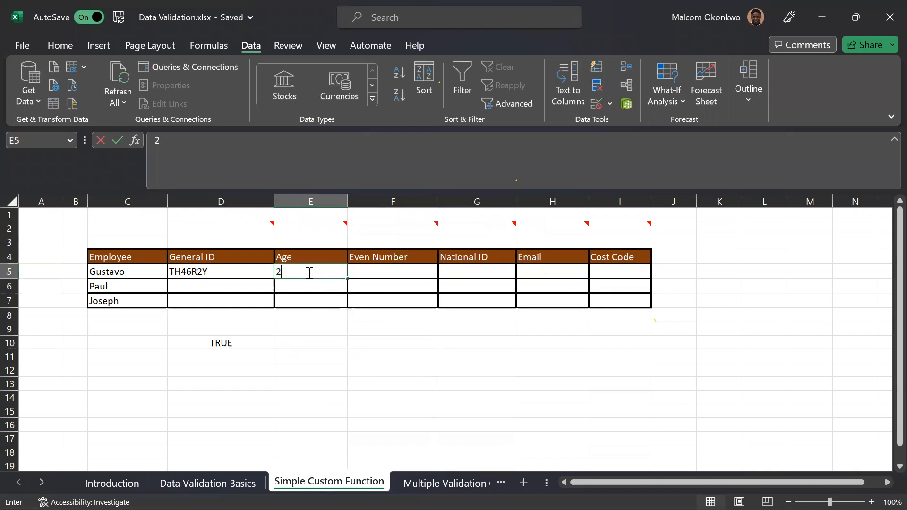
{"action": "left_click", "coordinate": [309, 344]}
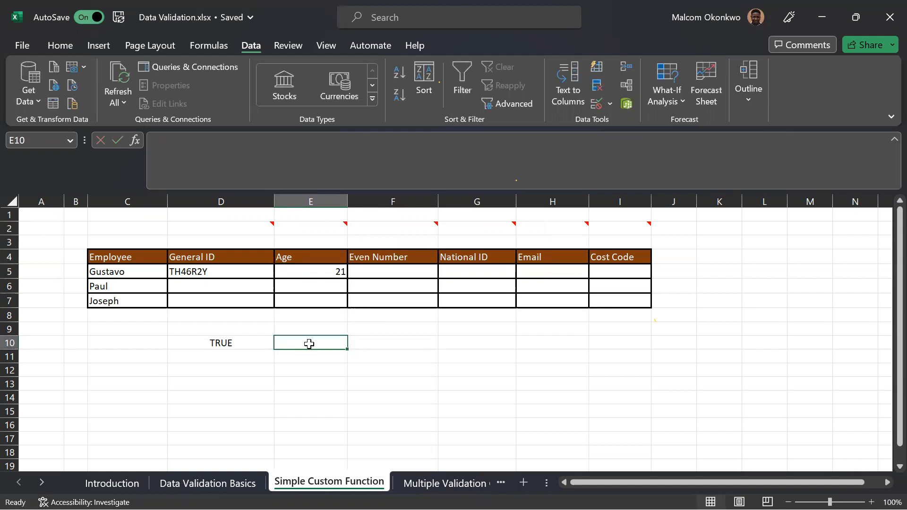
{"action": "type", "text": "="}
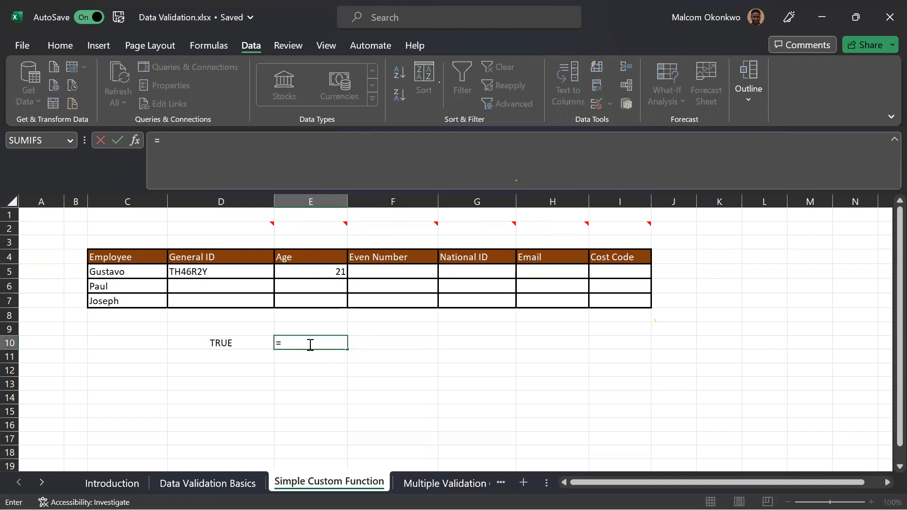
{"action": "left_click", "coordinate": [321, 272]}
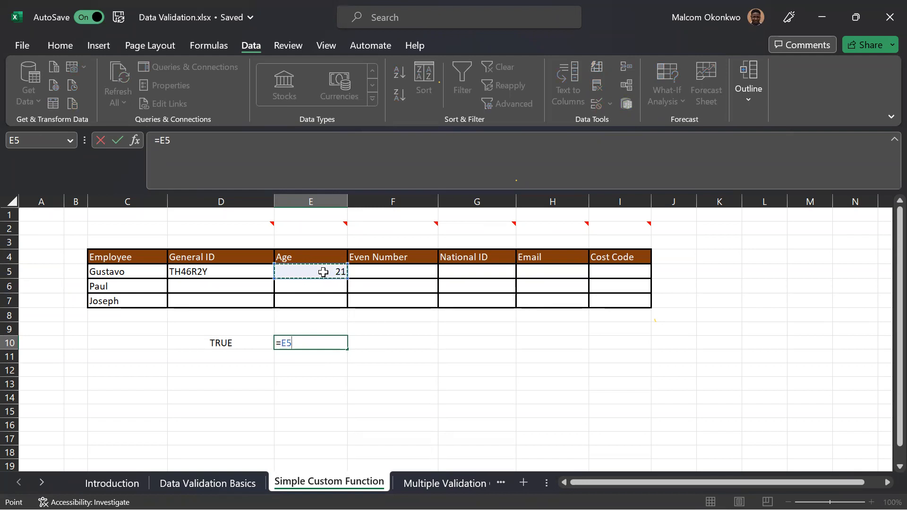
{"action": "type", "text": ">"}
{"action": "key", "text": "Return"}
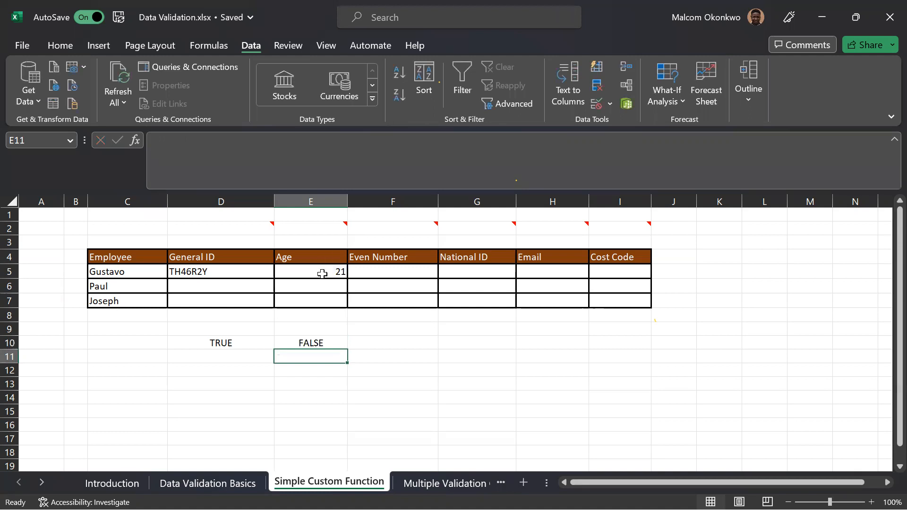
Test the logical formula in E10 by entering 24 and 20 in turn as the Age in E5.
{"action": "left_click", "coordinate": [322, 273]}
{"action": "type", "text": "24"}
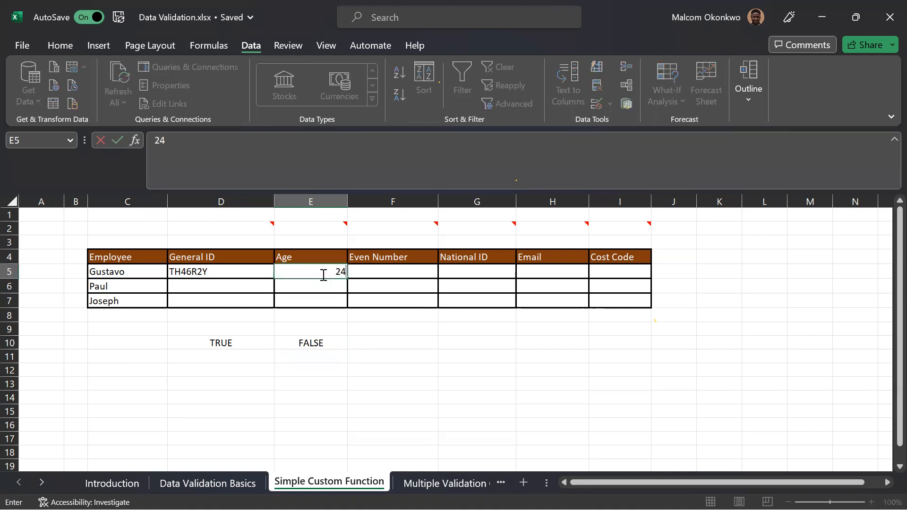
{"action": "key", "text": "Return"}
{"action": "left_click", "coordinate": [324, 273]}
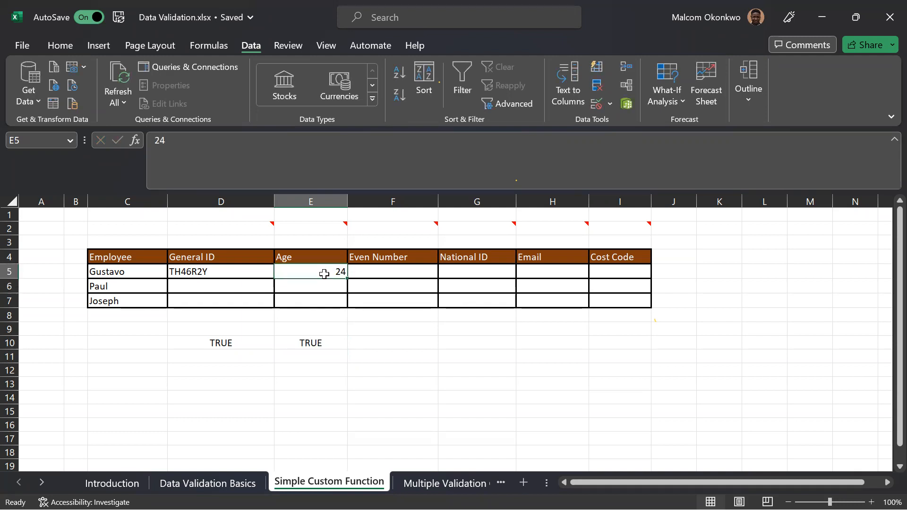
{"action": "type", "text": "2"}
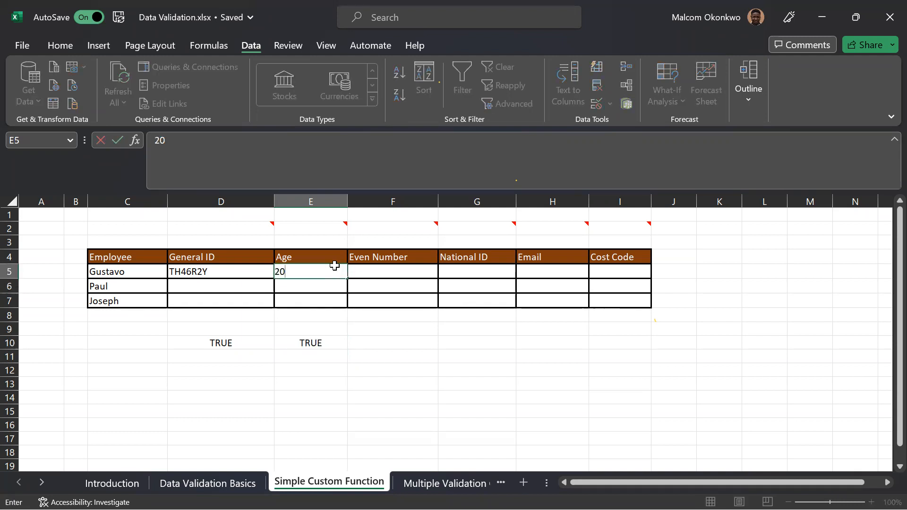
{"action": "type", "text": "0"}
{"action": "key", "text": "Return"}
Apply a custom data validation rule to the Age cells E5:E7 using the formula =E5>22 from E10.
{"action": "left_click", "coordinate": [319, 341]}
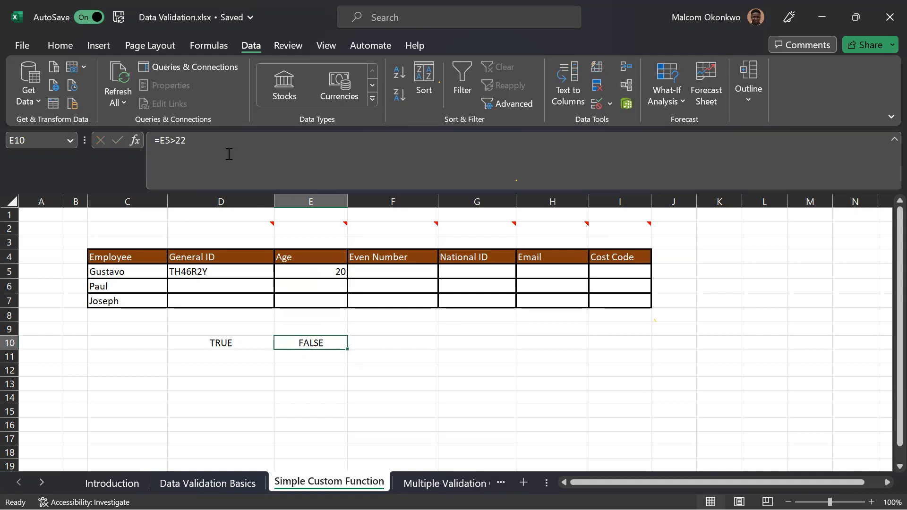
{"action": "left_click_drag", "start_coordinate": [199, 139], "coordinate": [156, 140]}
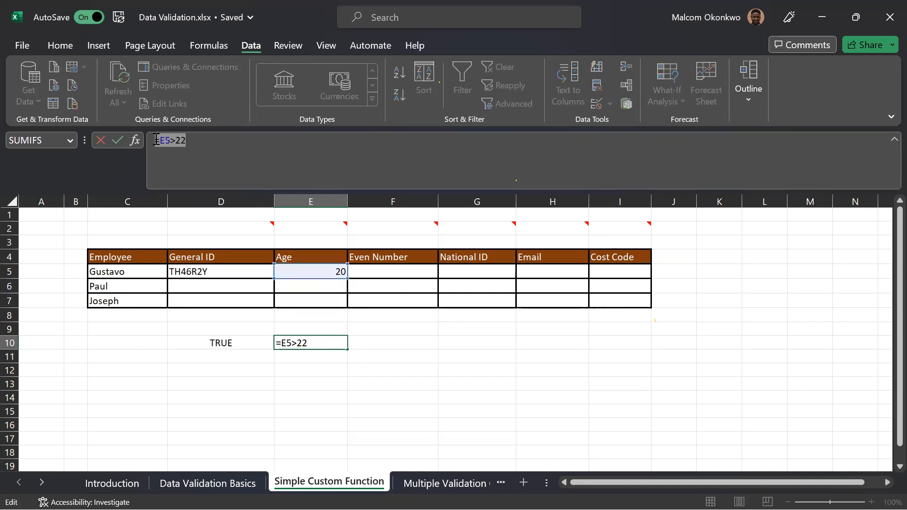
{"action": "key", "text": "Escape"}
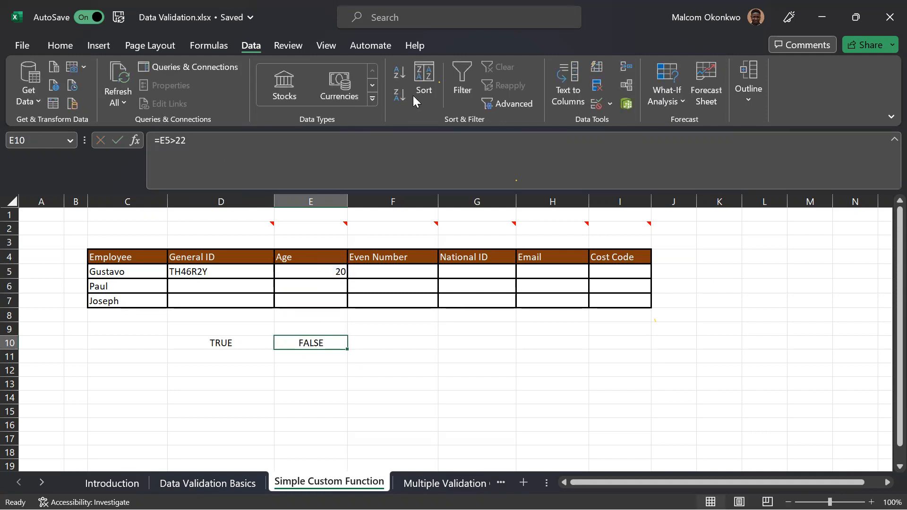
{"action": "left_click_drag", "start_coordinate": [289, 271], "coordinate": [289, 298]}
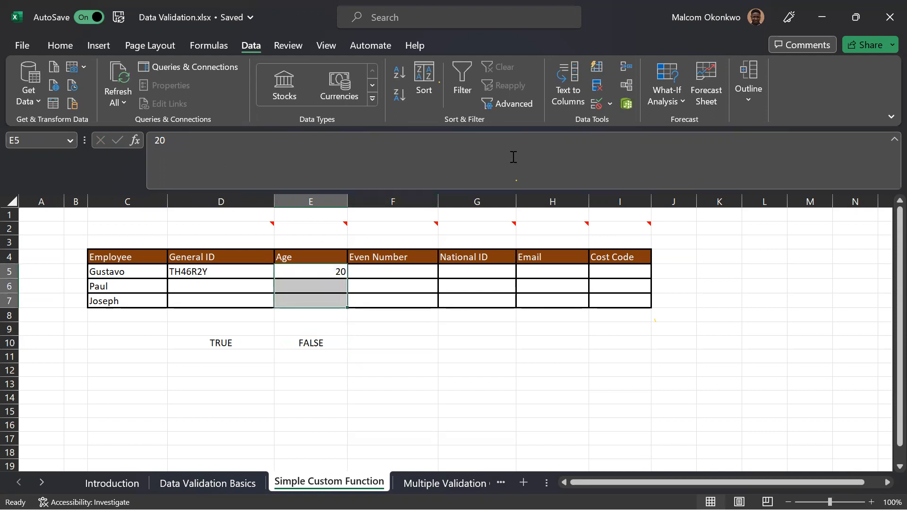
{"action": "left_click", "coordinate": [596, 102]}
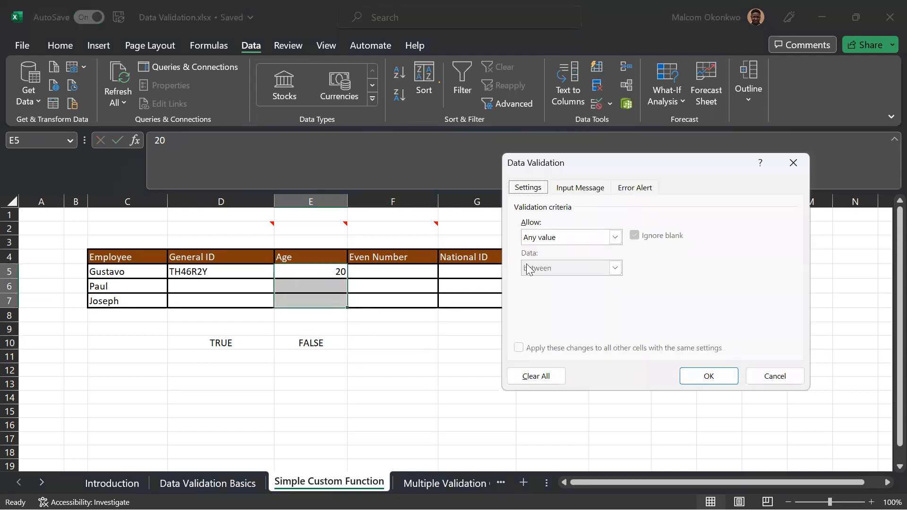
{"action": "left_click", "coordinate": [576, 240]}
{"action": "left_click", "coordinate": [560, 320]}
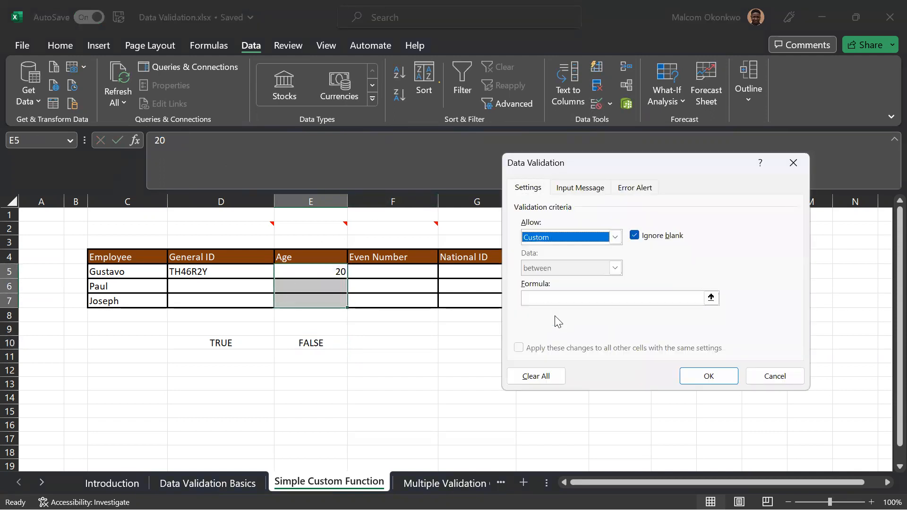
{"action": "left_click", "coordinate": [554, 298]}
{"action": "type", "text": "=E5>22"}
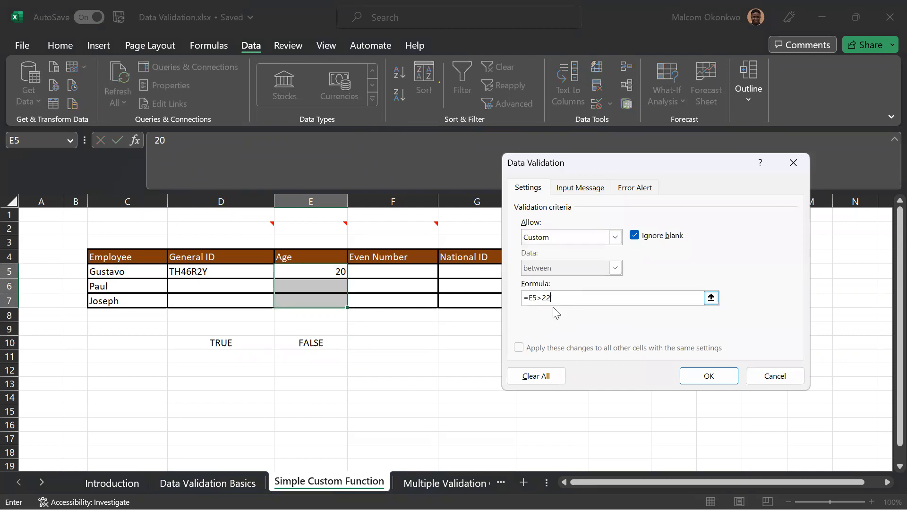
{"action": "left_click", "coordinate": [709, 377]}
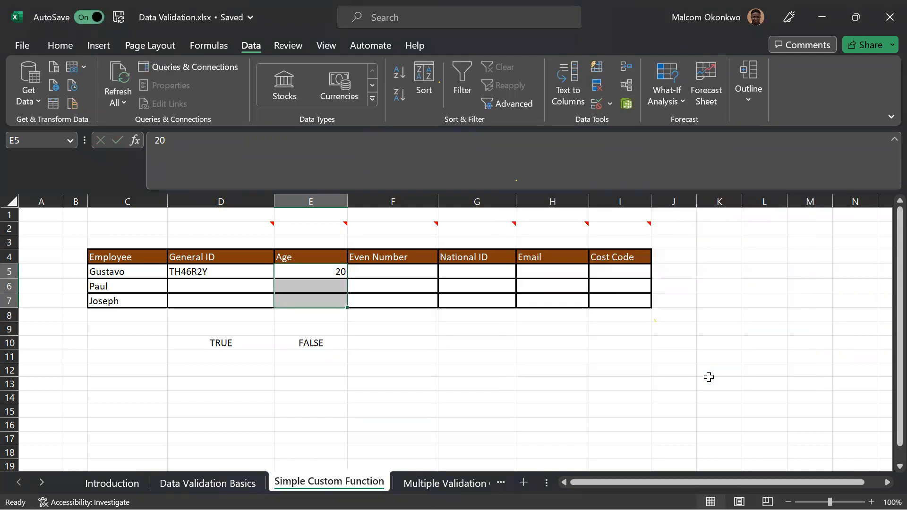
{"action": "left_click", "coordinate": [436, 340]}
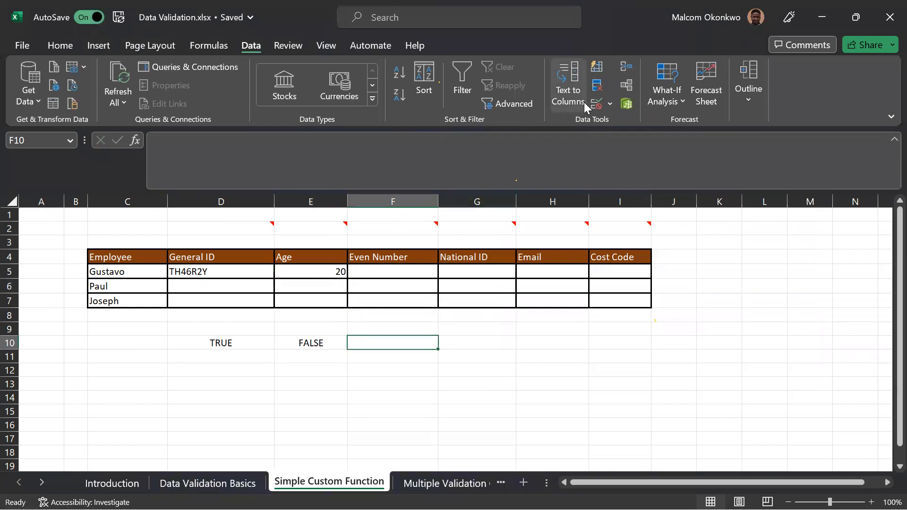
{"action": "left_click", "coordinate": [610, 104]}
{"action": "left_click", "coordinate": [612, 105]}
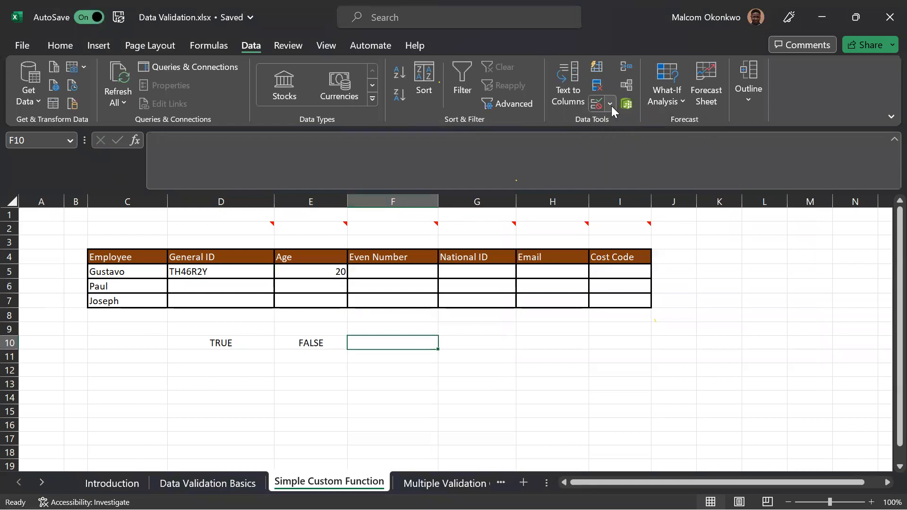
Test the Age rule by entering 23 in E5, and try 21 in the same cell before cancelling that entry.
{"action": "left_click", "coordinate": [317, 272]}
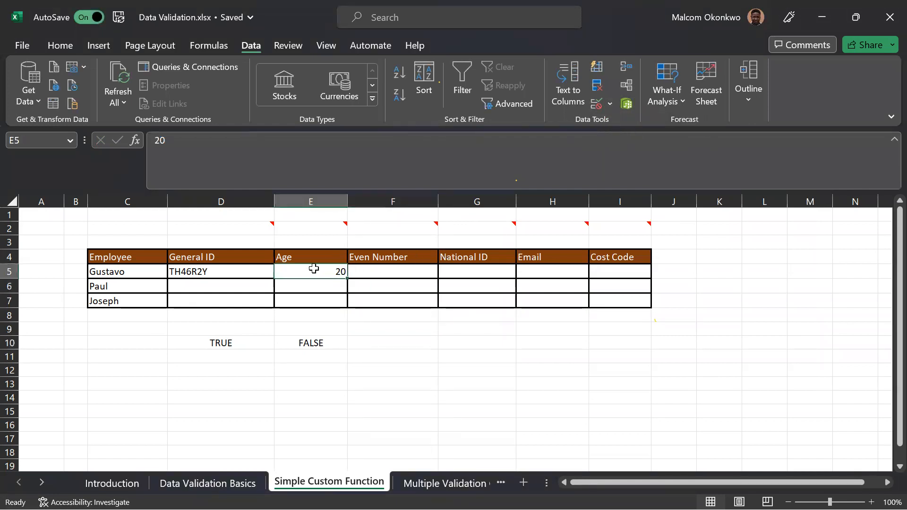
{"action": "type", "text": "2"}
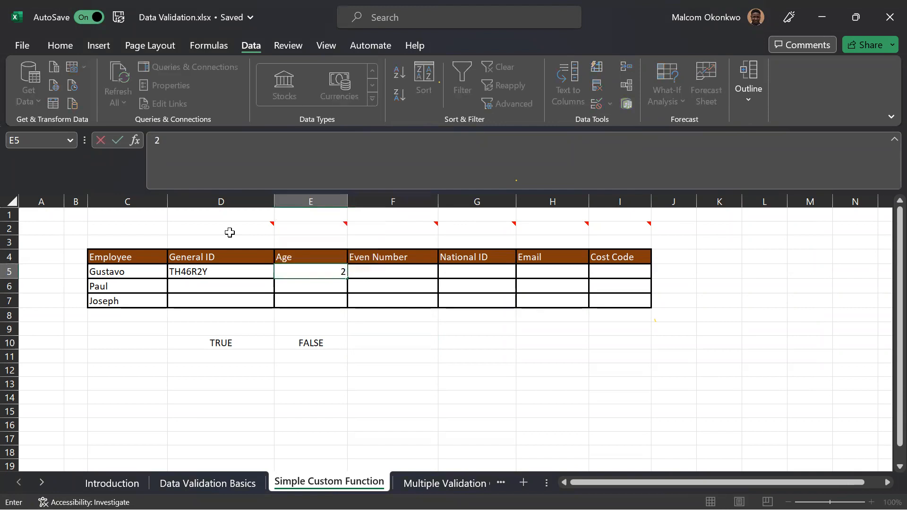
{"action": "key", "text": "Return"}
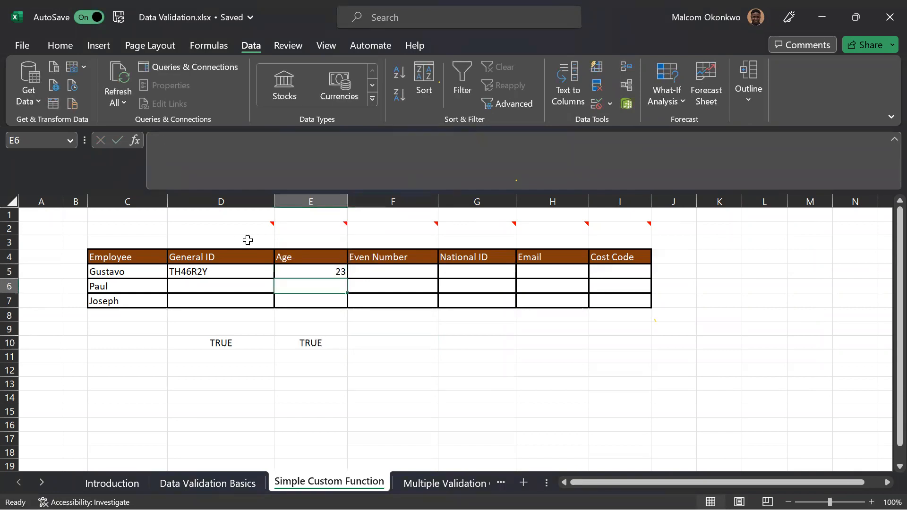
{"action": "left_click", "coordinate": [327, 272]}
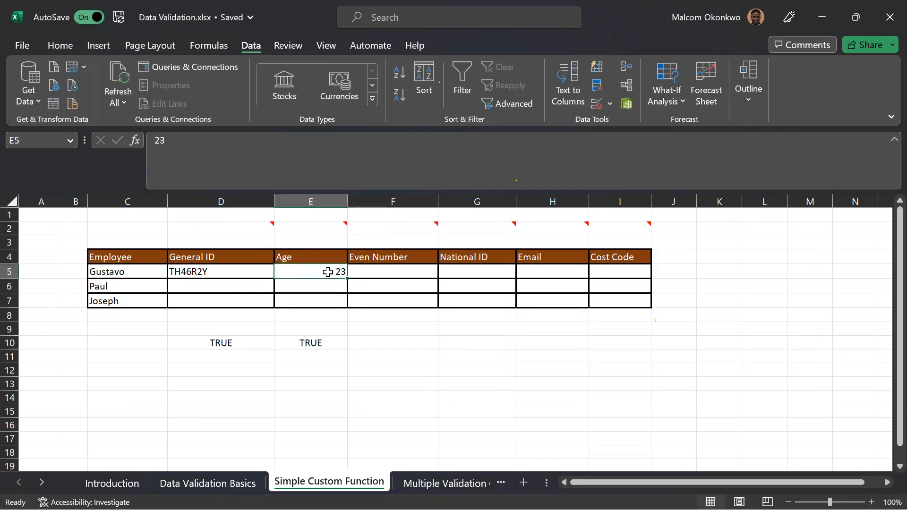
{"action": "type", "text": "21"}
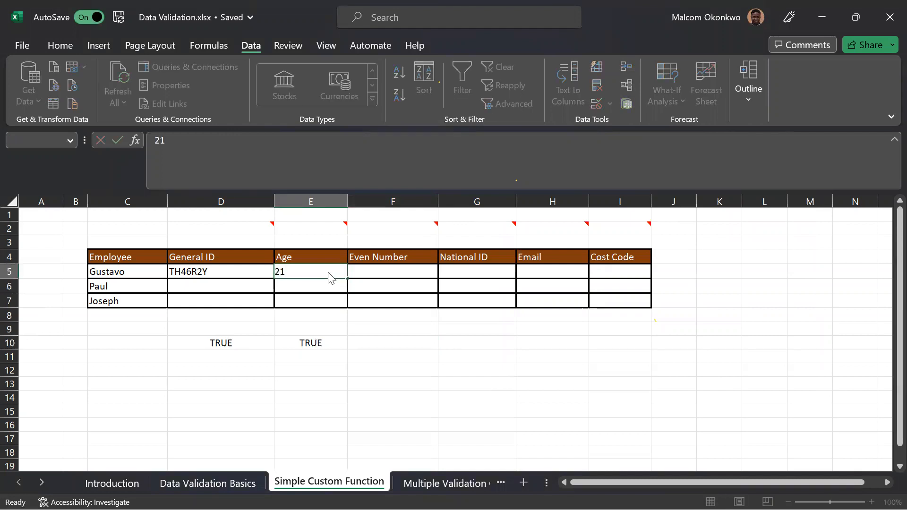
{"action": "key", "text": "Return"}
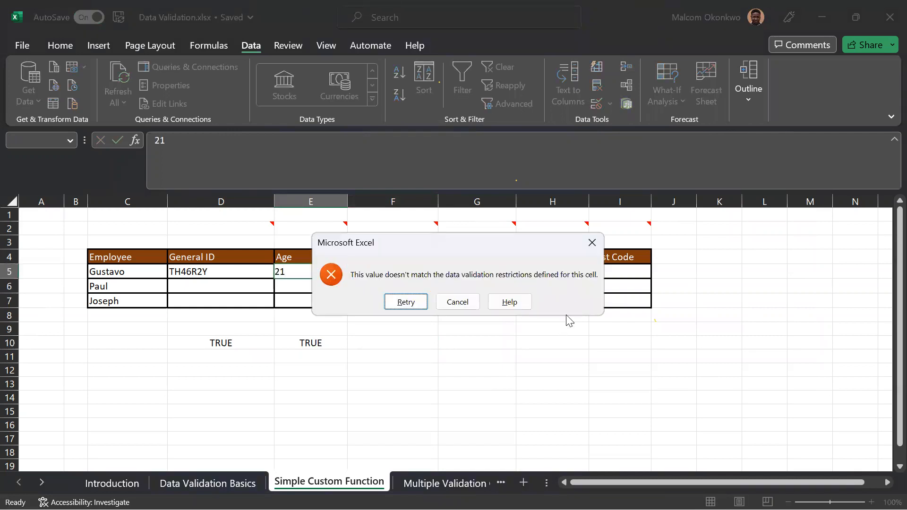
{"action": "left_click", "coordinate": [592, 244]}
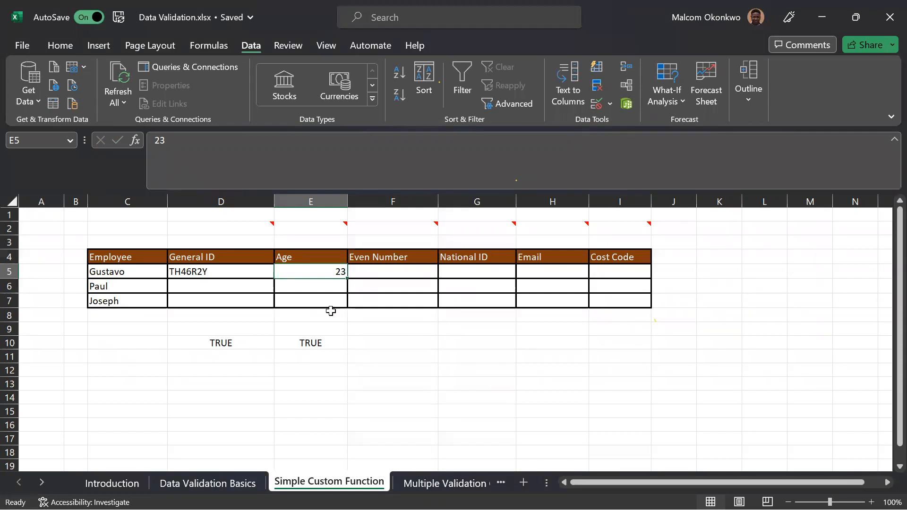
Review the employee table and the cell notes above the Even Number, National ID and Email columns.
{"action": "left_click_drag", "start_coordinate": [75, 242], "coordinate": [236, 313]}
{"action": "left_click_drag", "start_coordinate": [359, 313], "coordinate": [657, 317]}
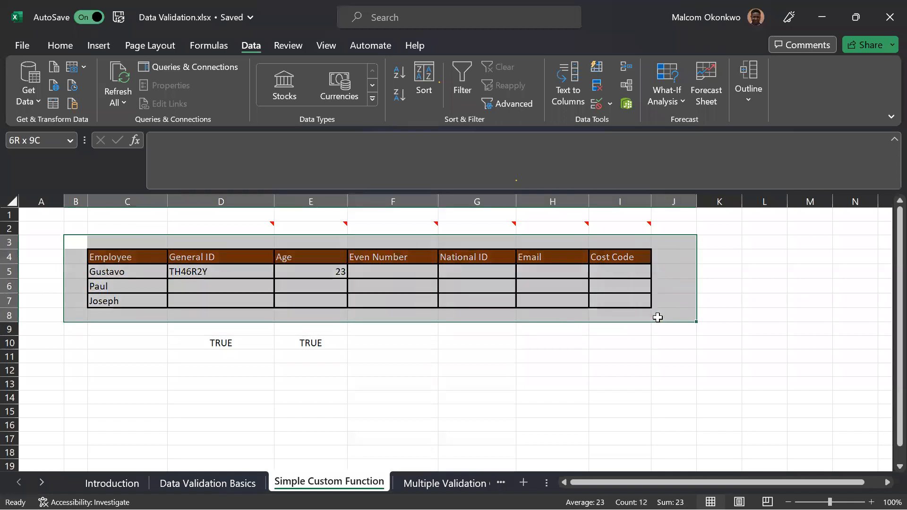
{"action": "left_click", "coordinate": [415, 340]}
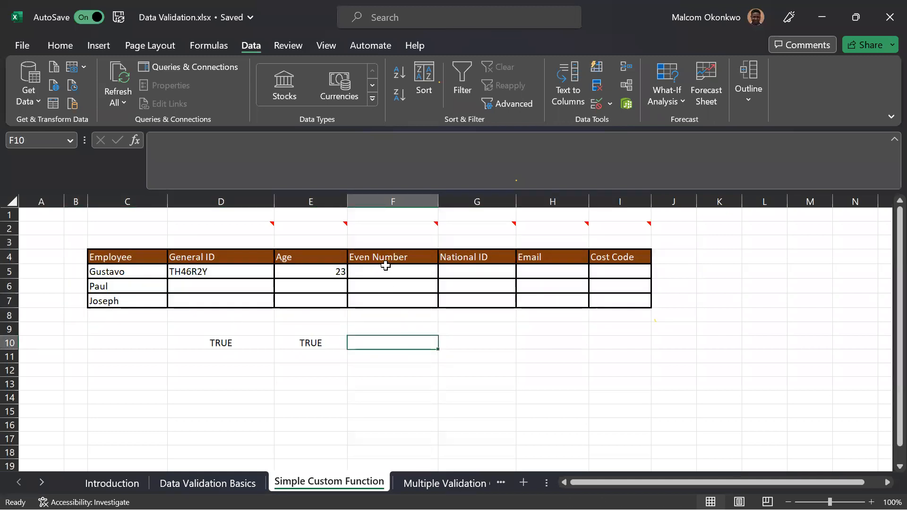
{"action": "mouse_move", "coordinate": [428, 228]}
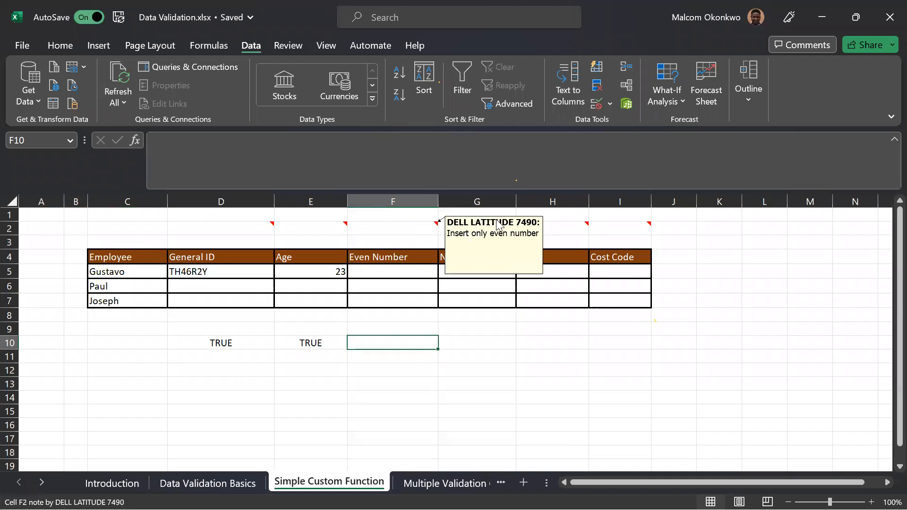
{"action": "mouse_move", "coordinate": [501, 225]}
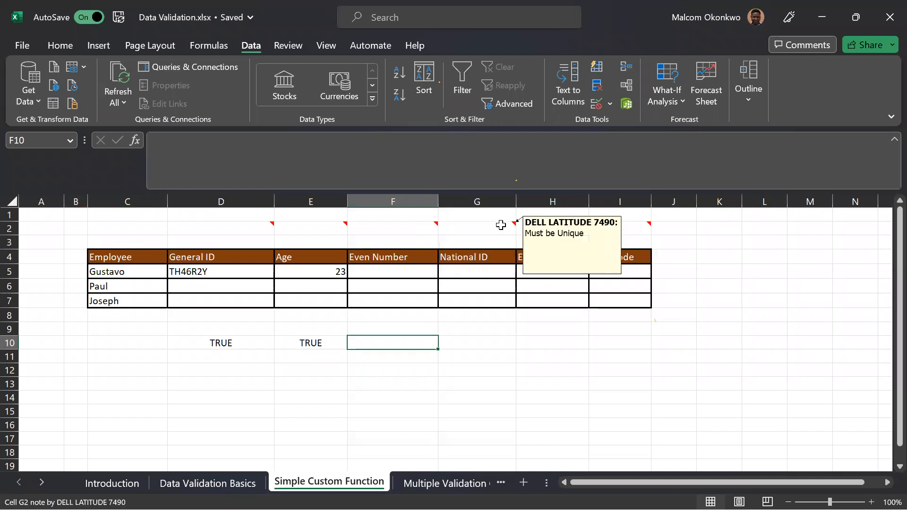
{"action": "mouse_move", "coordinate": [572, 226]}
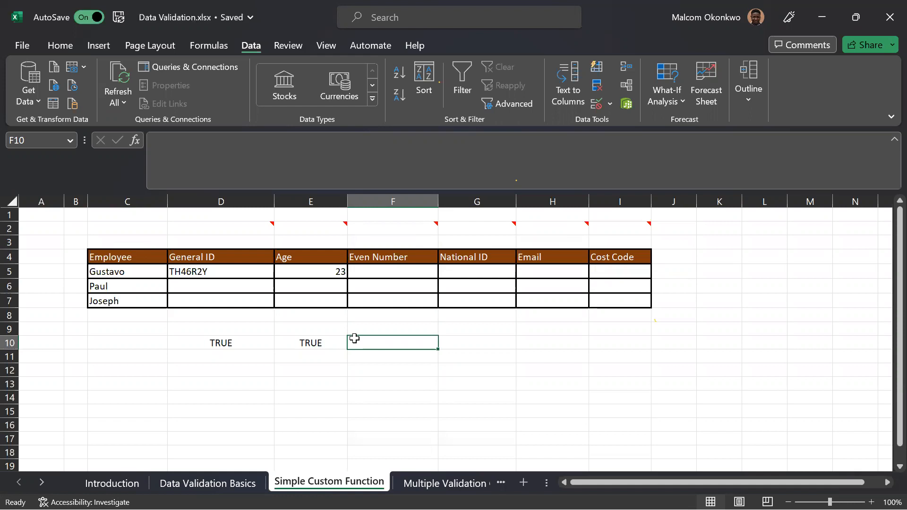
Enter 2 in F10 and 21 as the Even Number in F5.
{"action": "type", "text": "2"}
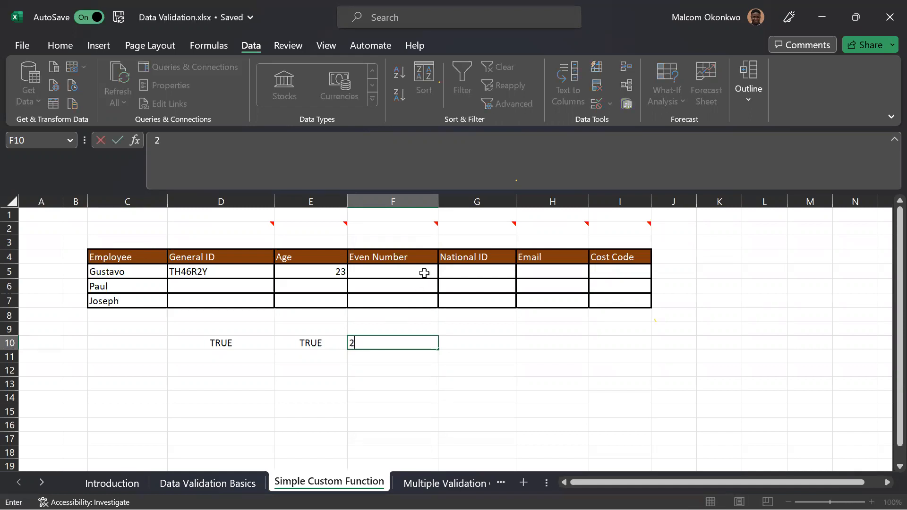
{"action": "left_click", "coordinate": [425, 273]}
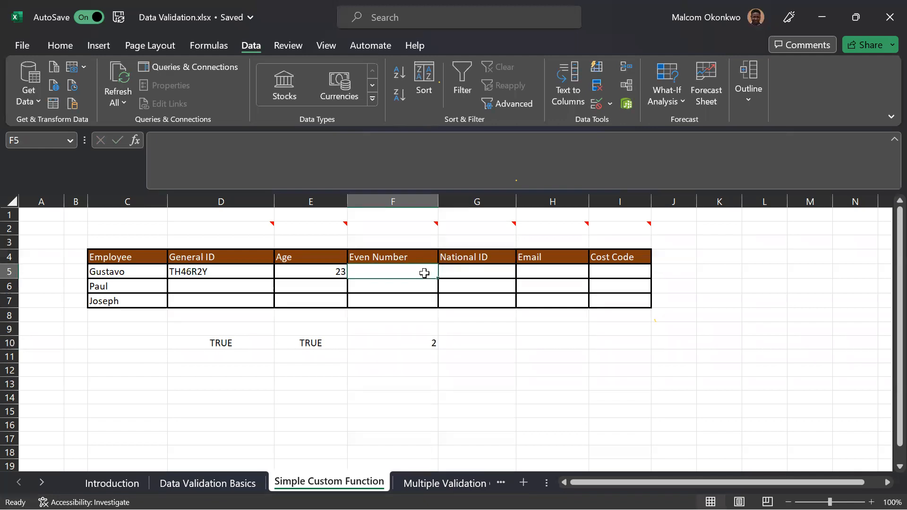
{"action": "type", "text": "21"}
{"action": "key", "text": "Return"}
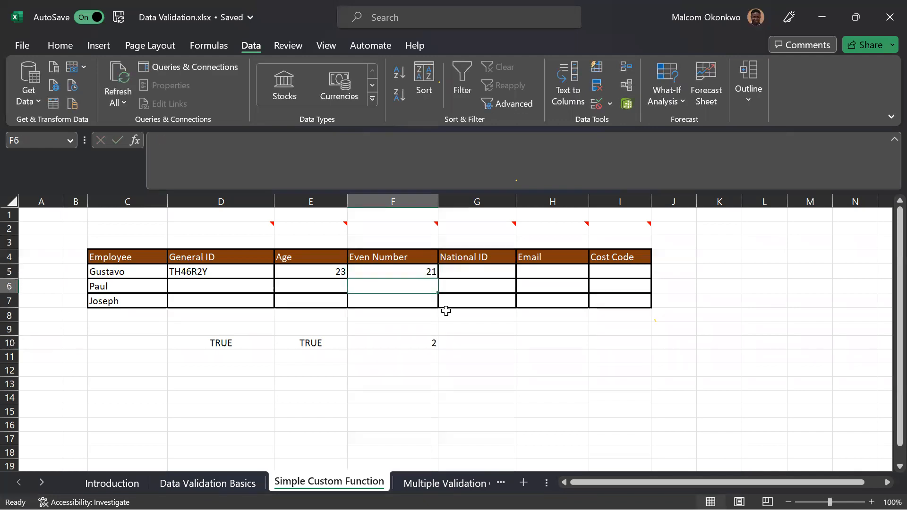
Replace the content of F10 with the formula =21/2 to check divisibility by two.
{"action": "left_click", "coordinate": [423, 343]}
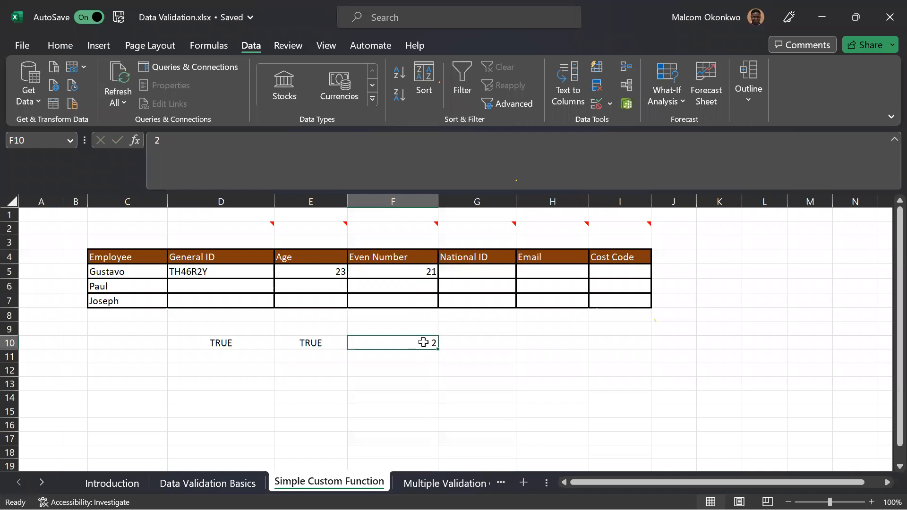
{"action": "type", "text": "=2"}
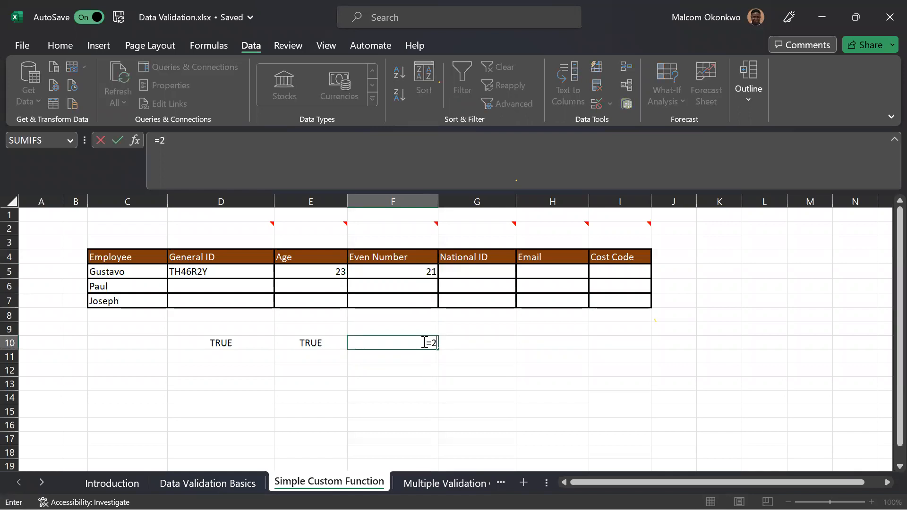
{"action": "type", "text": "1/2"}
{"action": "key", "text": "Return"}
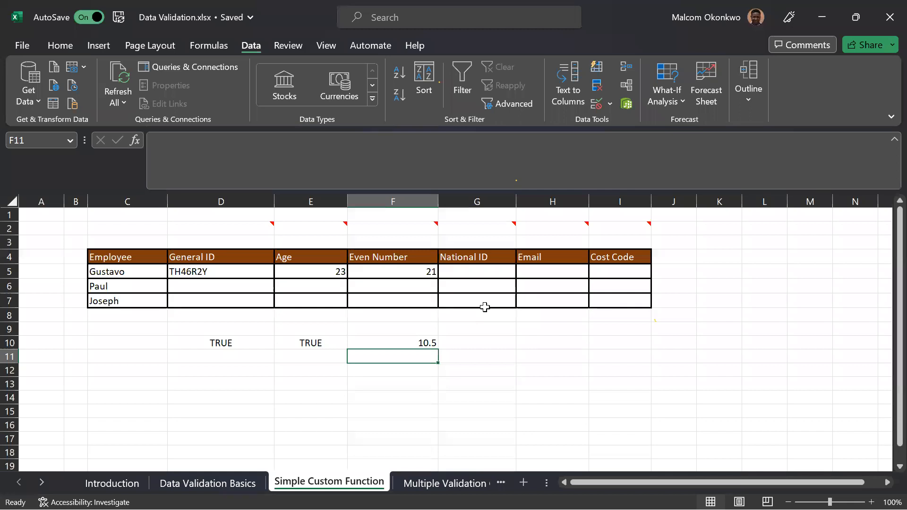
Replace the content of F10 with the formula =MOD(F5,2) to get the remainder of the Even Number value.
{"action": "left_click", "coordinate": [412, 341]}
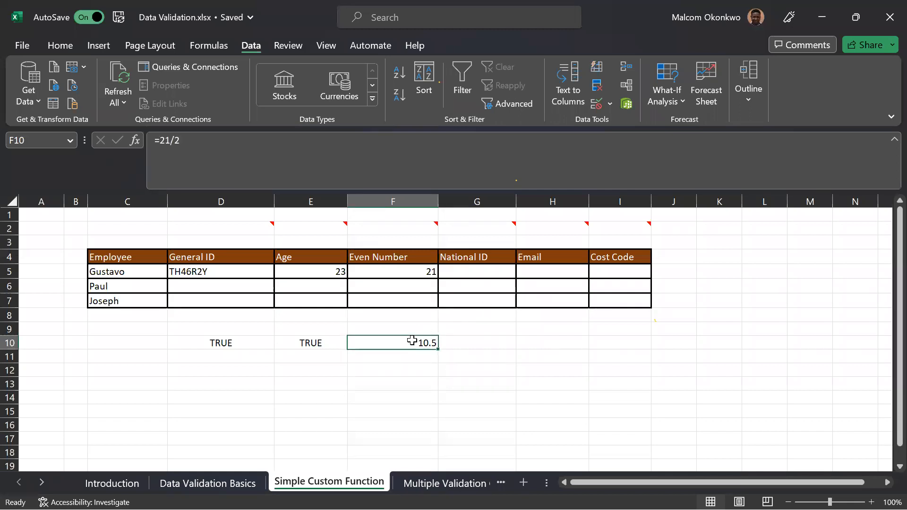
{"action": "type", "text": "="}
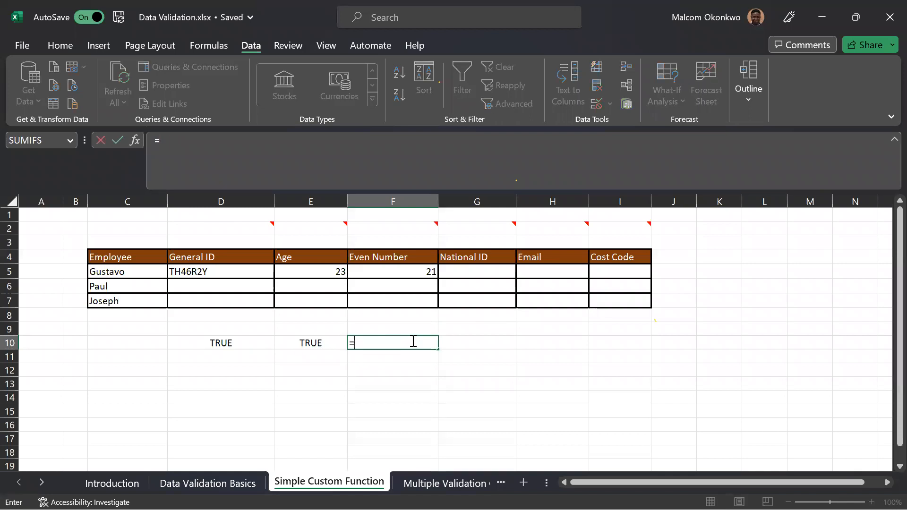
{"action": "type", "text": "MOD"}
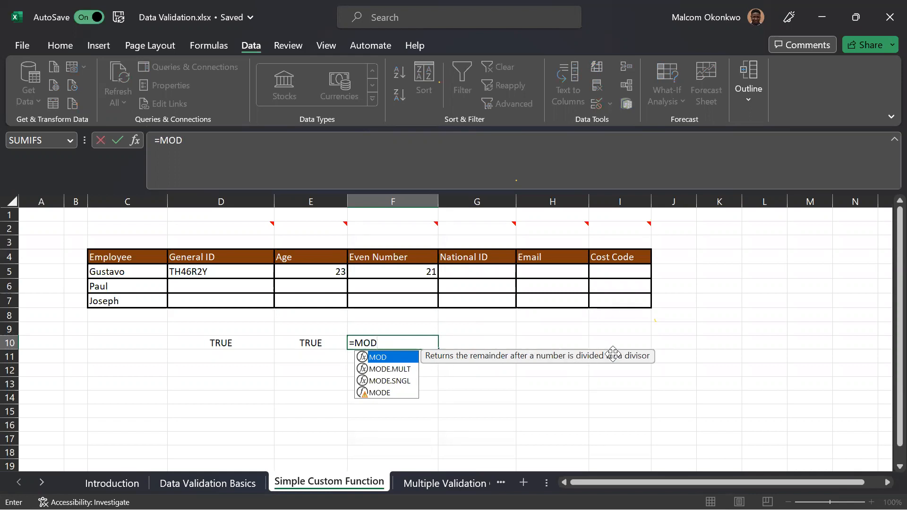
{"action": "type", "text": "("}
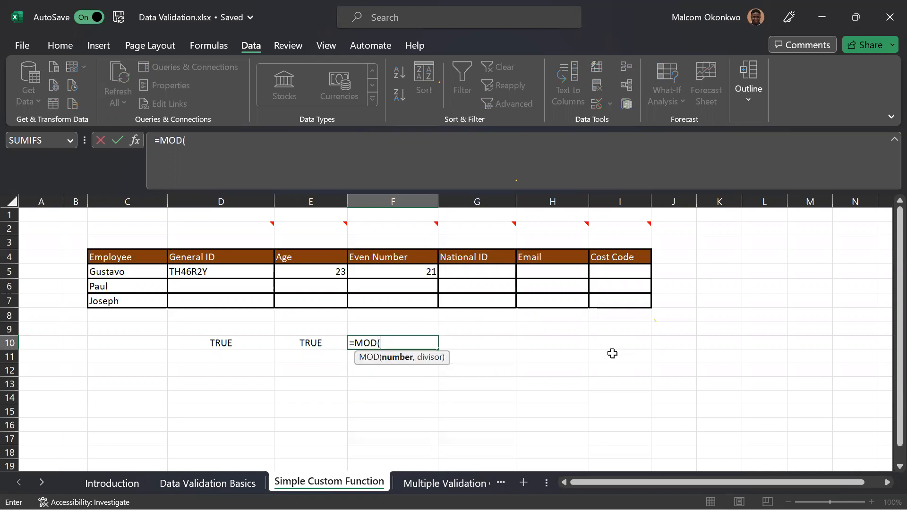
{"action": "left_click", "coordinate": [420, 273]}
{"action": "type", "text": ","}
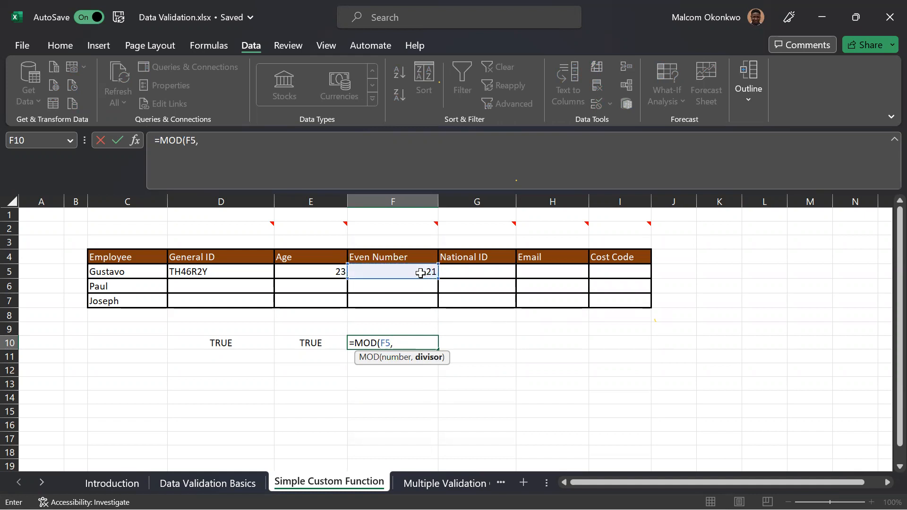
{"action": "type", "text": "2)"}
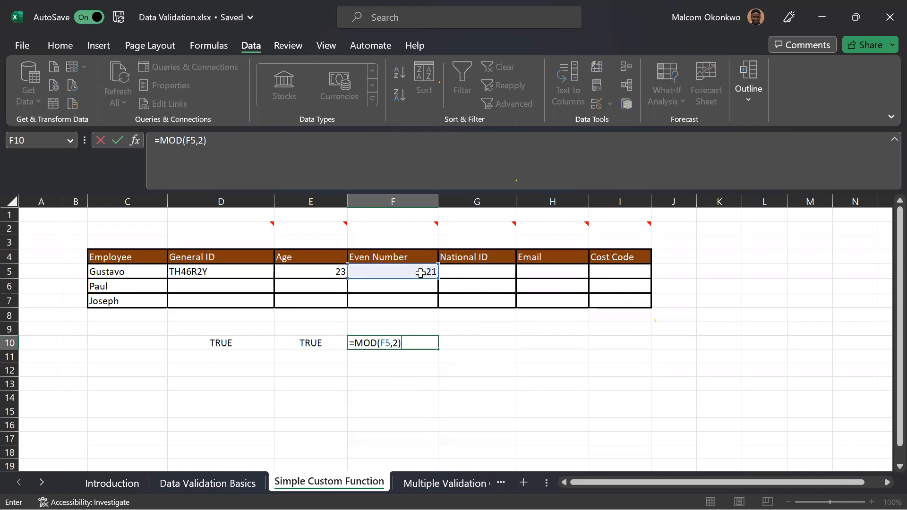
{"action": "key", "text": "Return"}
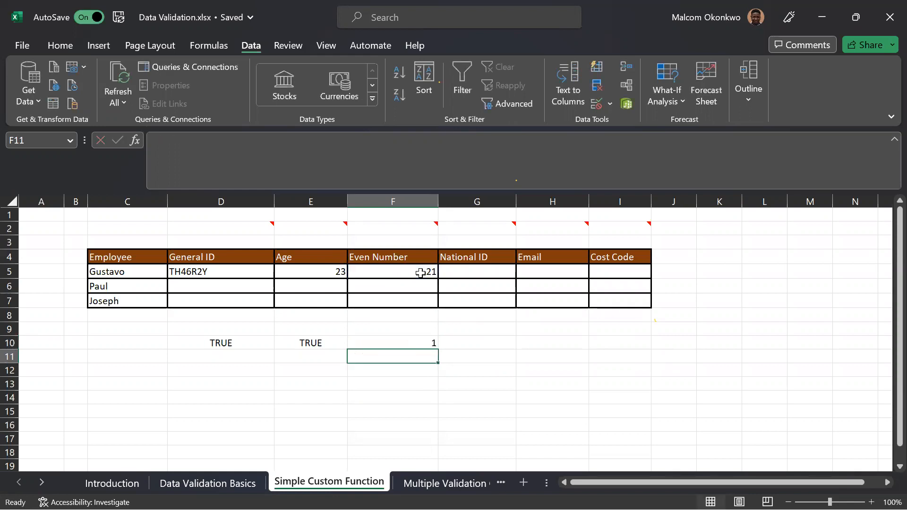
Test the remainder formula by entering 20 and after that 23 as the Even Number in F5.
{"action": "left_click", "coordinate": [420, 272]}
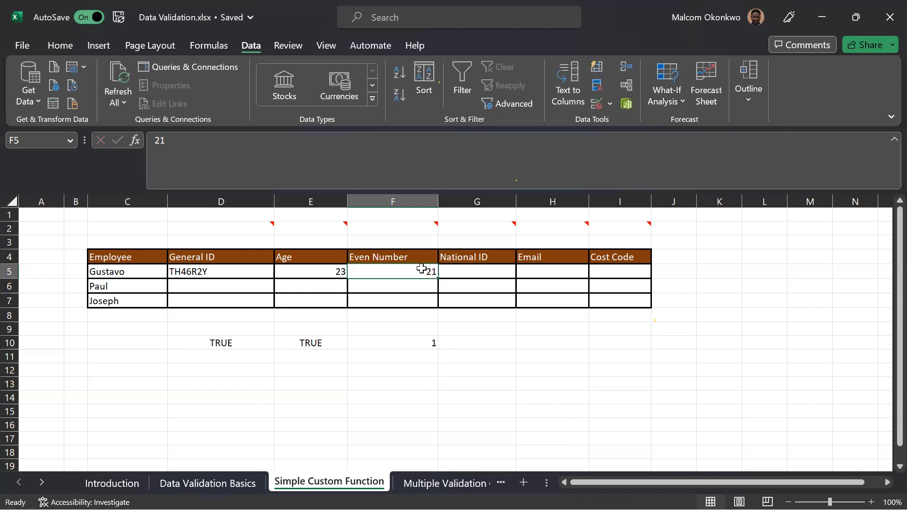
{"action": "type", "text": "20"}
{"action": "key", "text": "Return"}
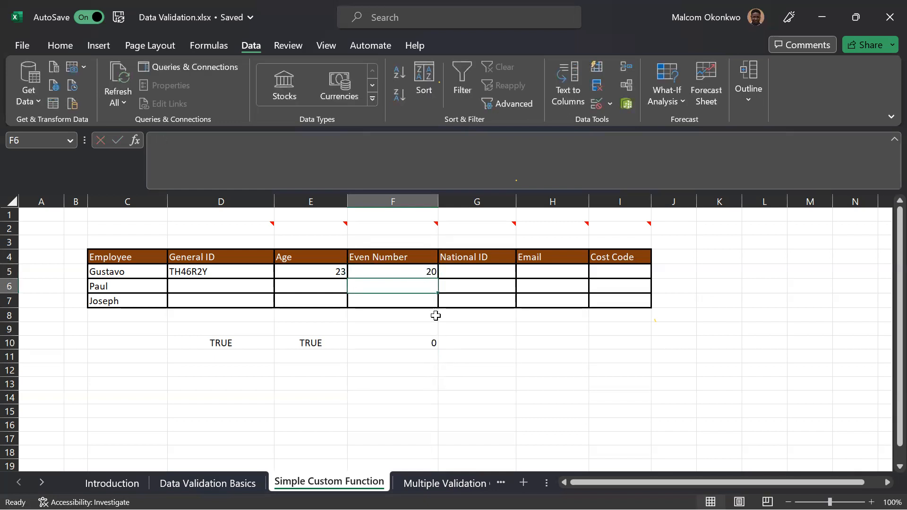
{"action": "left_click", "coordinate": [424, 273]}
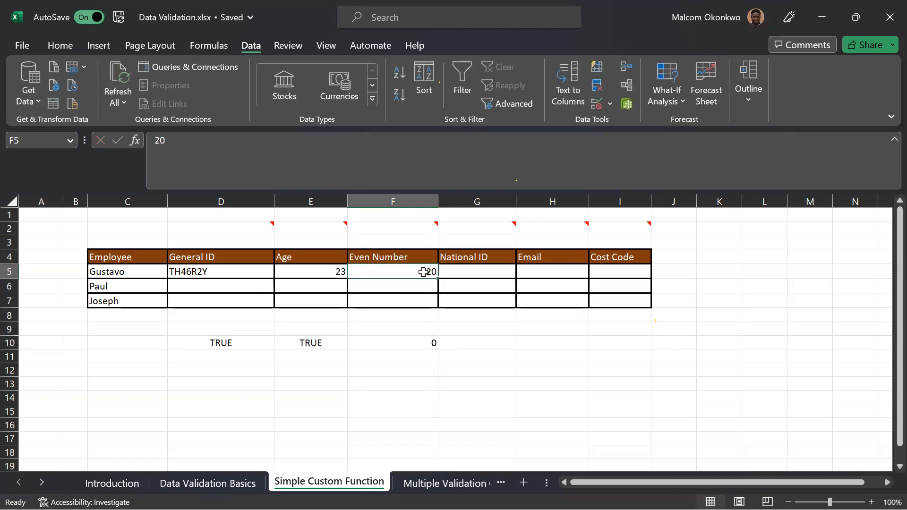
{"action": "type", "text": "23"}
{"action": "key", "text": "Return"}
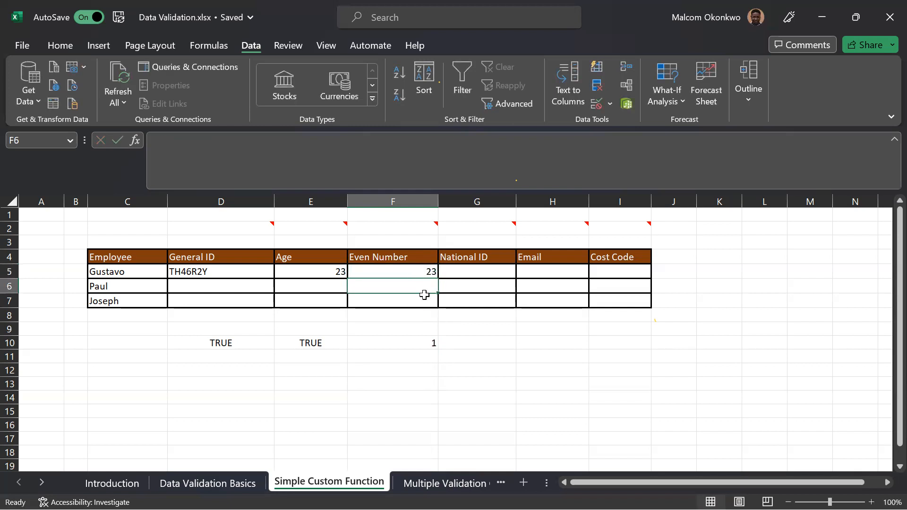
Extend the formula in F10 to =MOD(F5,2)=0 so it becomes a logical test.
{"action": "left_click", "coordinate": [409, 342]}
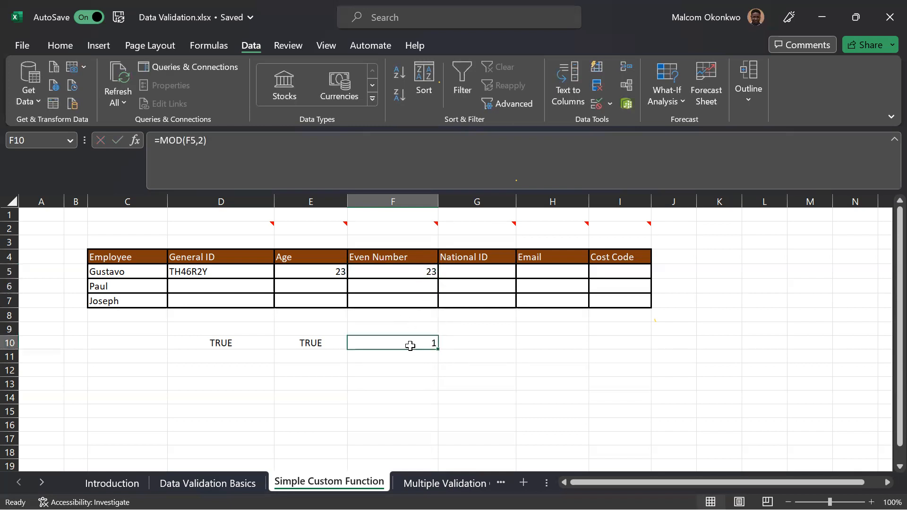
{"action": "left_click", "coordinate": [237, 136]}
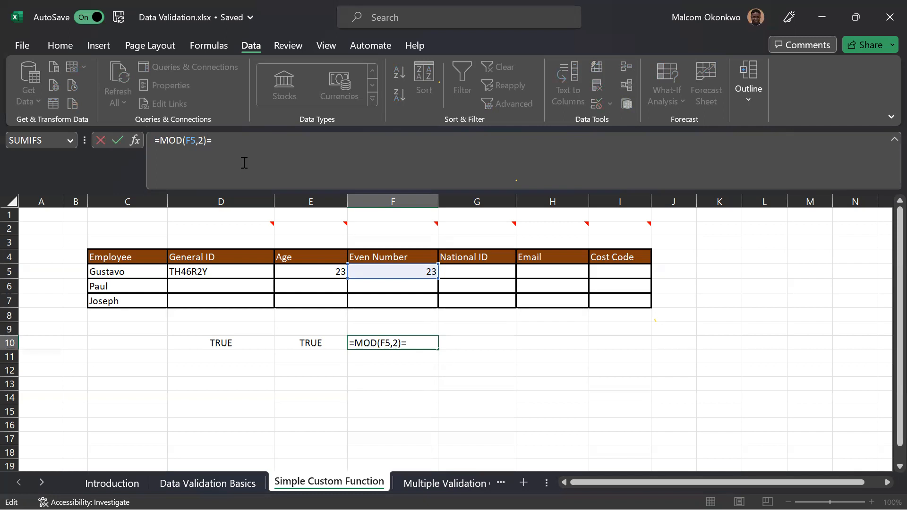
{"action": "type", "text": "0"}
{"action": "key", "text": "Return"}
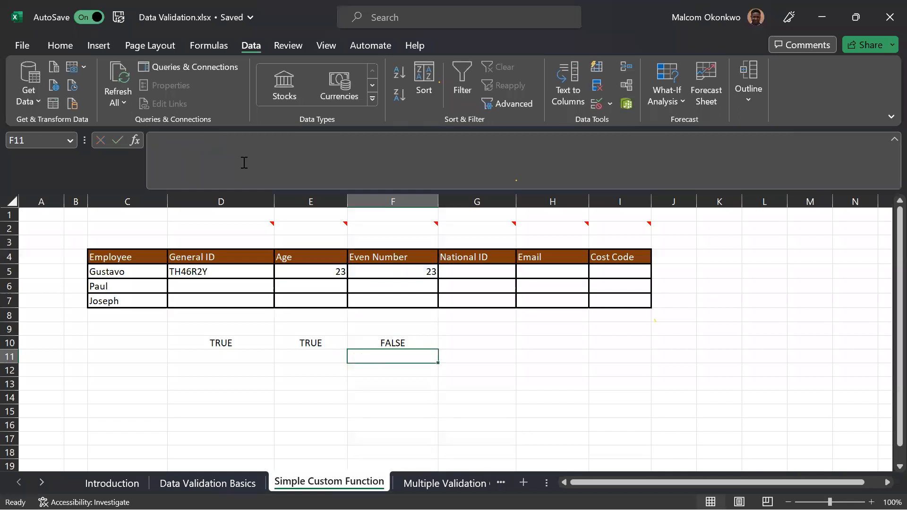
Evaluate only the MOD(F5,2) part inside the F10 formula, and leave the formula without keeping the evaluated value.
{"action": "left_click", "coordinate": [399, 344]}
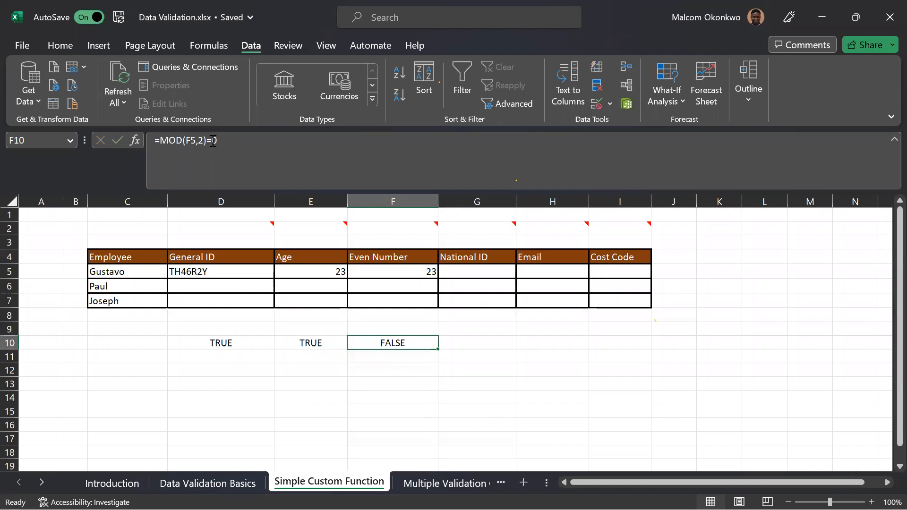
{"action": "left_click_drag", "start_coordinate": [208, 140], "coordinate": [161, 140]}
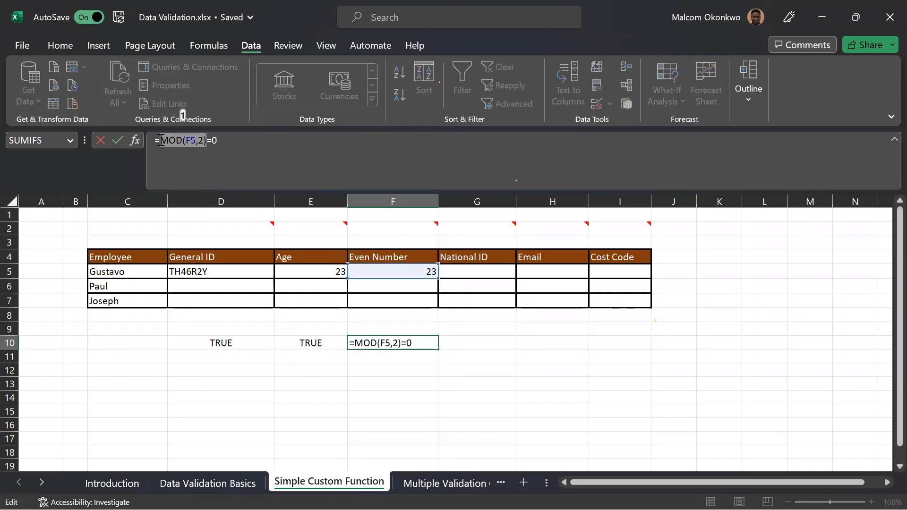
{"action": "key", "text": "F9"}
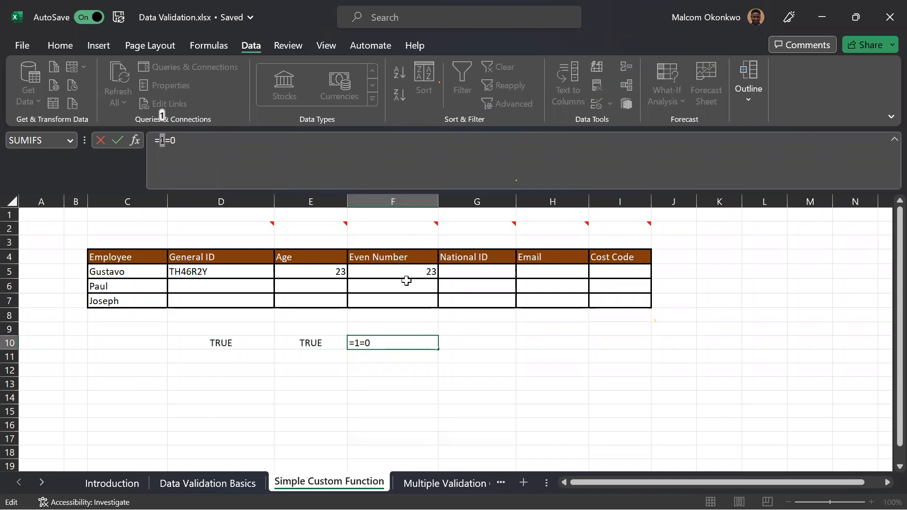
{"action": "key", "text": "Escape"}
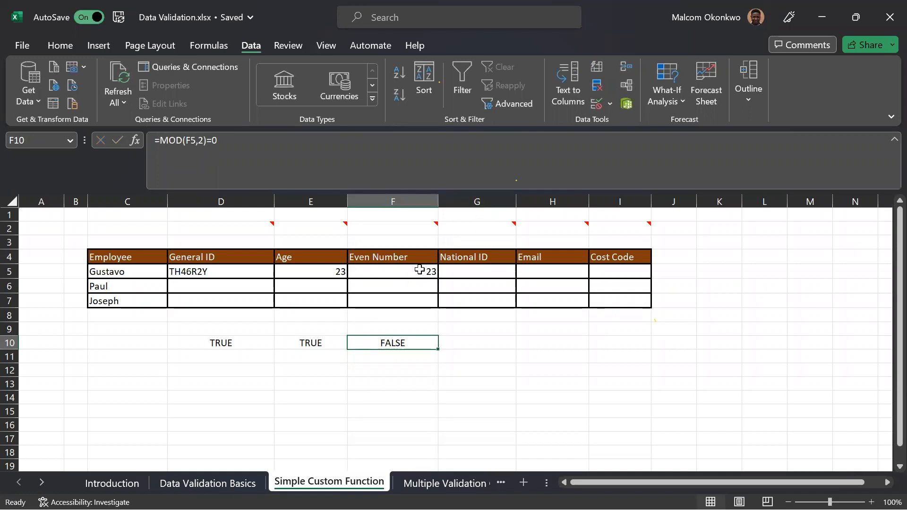
Enter 22 as the Even Number in F5 to test the logical formula with an even value.
{"action": "left_click", "coordinate": [419, 270]}
{"action": "type", "text": "22"}
{"action": "key", "text": "Return"}
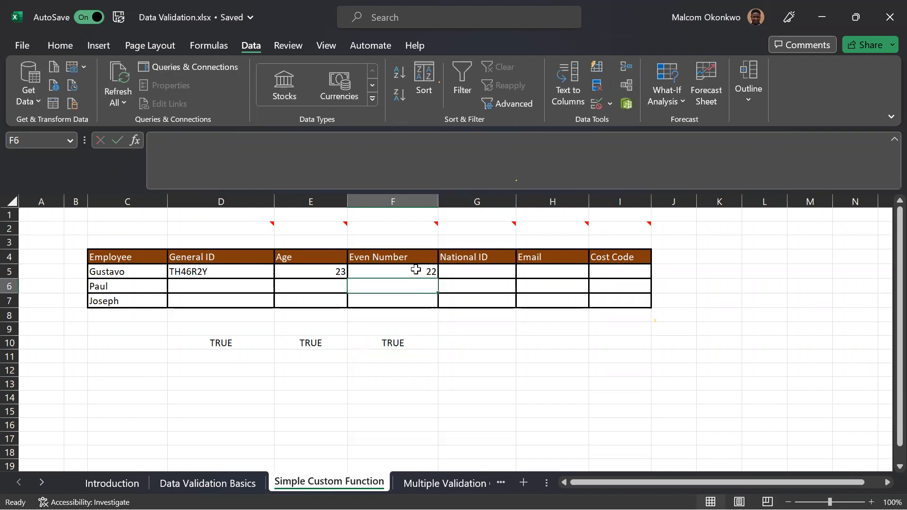
Copy the formula from F10 and apply =MOD(F5,2)=0 as a Custom data validation rule to F5:F7.
{"action": "left_click", "coordinate": [410, 341]}
{"action": "left_click", "coordinate": [218, 138]}
{"action": "left_click_drag", "start_coordinate": [218, 139], "coordinate": [155, 137]}
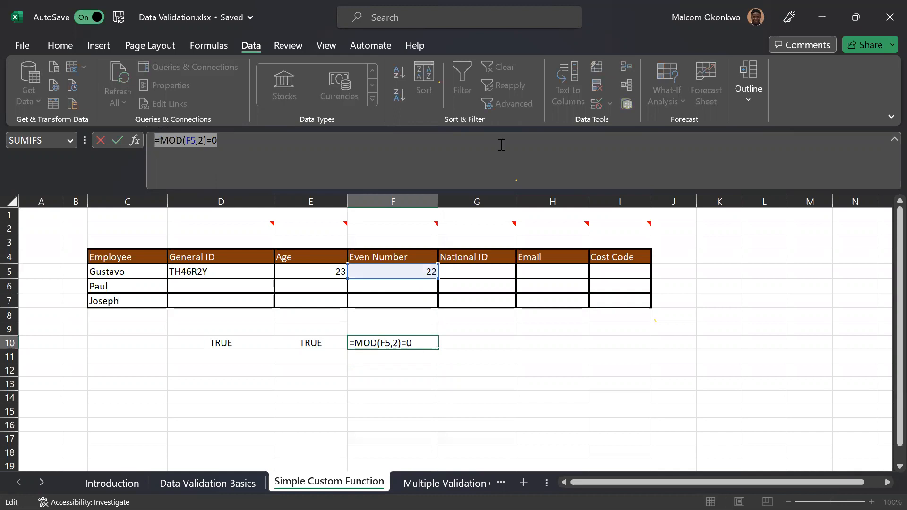
{"action": "key", "text": "Escape"}
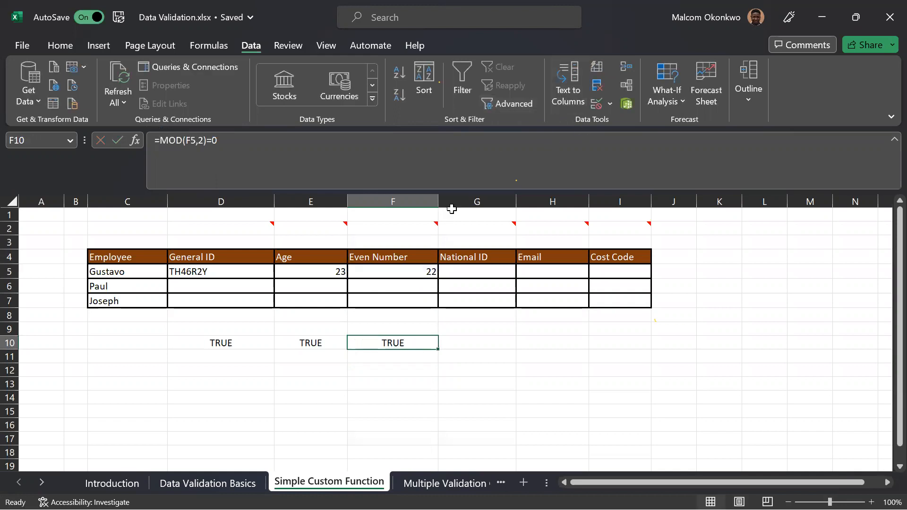
{"action": "left_click_drag", "start_coordinate": [419, 266], "coordinate": [420, 297]}
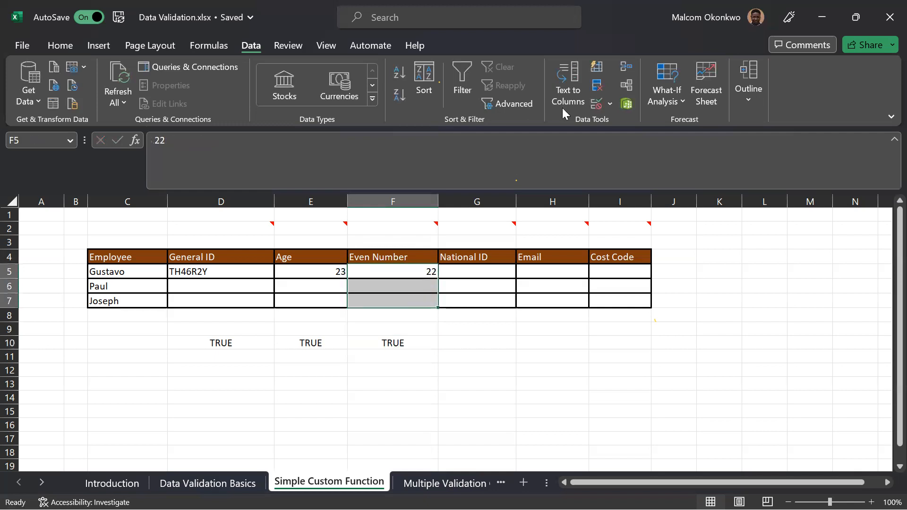
{"action": "left_click", "coordinate": [597, 103]}
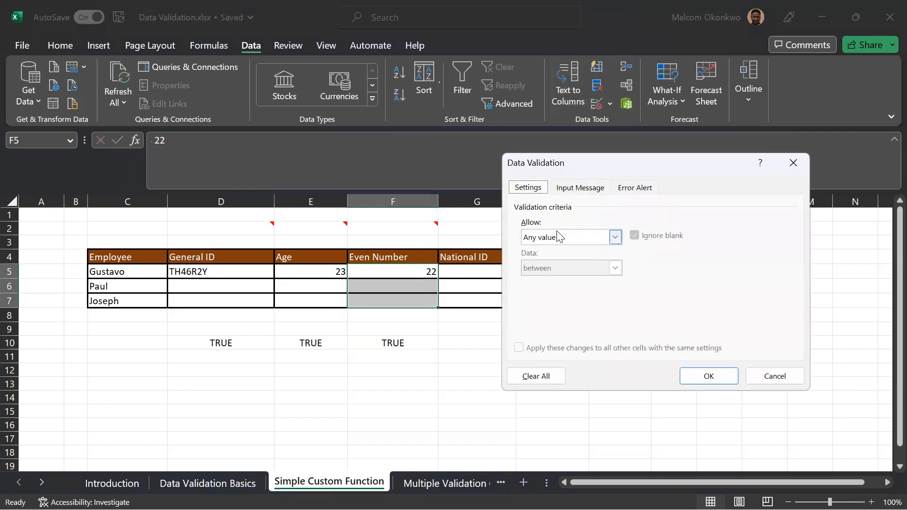
{"action": "left_click", "coordinate": [613, 238]}
{"action": "left_click", "coordinate": [562, 318]}
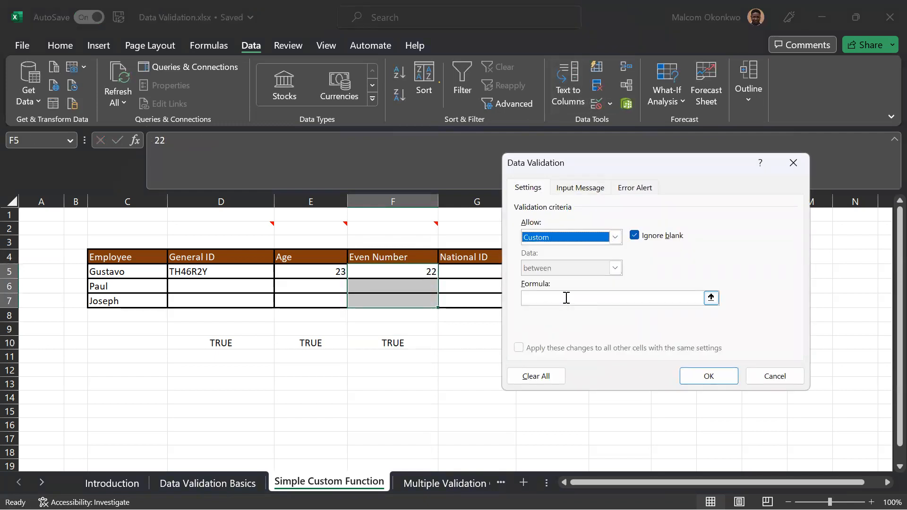
{"action": "left_click", "coordinate": [565, 298]}
{"action": "type", "text": "=MOD(F5,2)=0"}
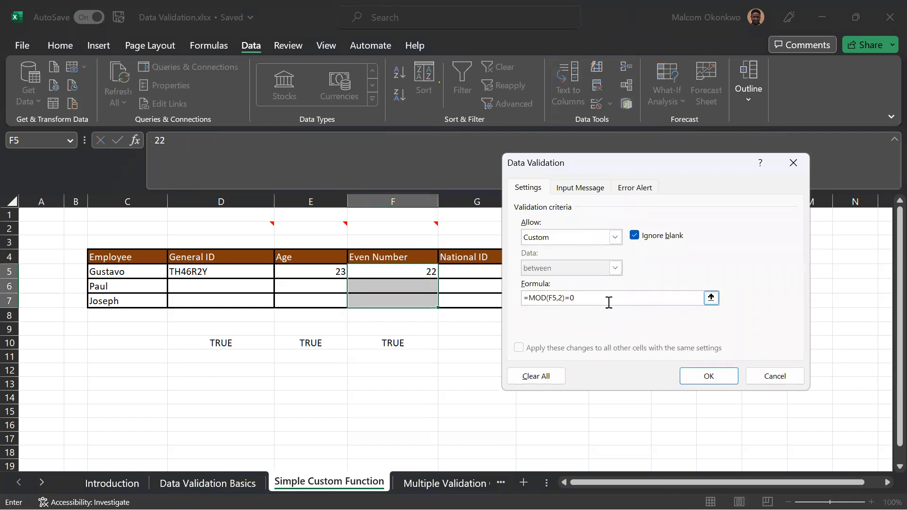
{"action": "left_click", "coordinate": [687, 376]}
Test the Even Number rule by trying to enter 21 in F5, and dismiss the entry.
{"action": "left_click", "coordinate": [404, 315]}
{"action": "left_click", "coordinate": [405, 274]}
{"action": "type", "text": "21"}
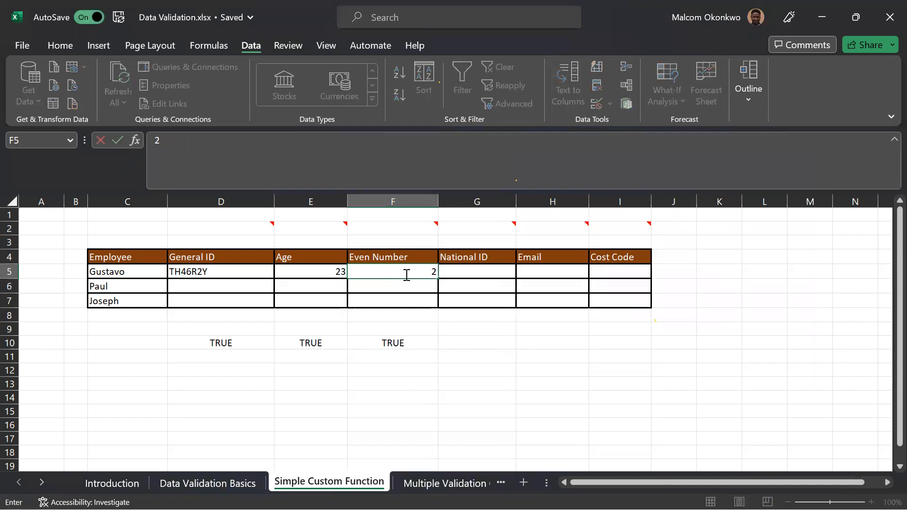
{"action": "key", "text": "Return"}
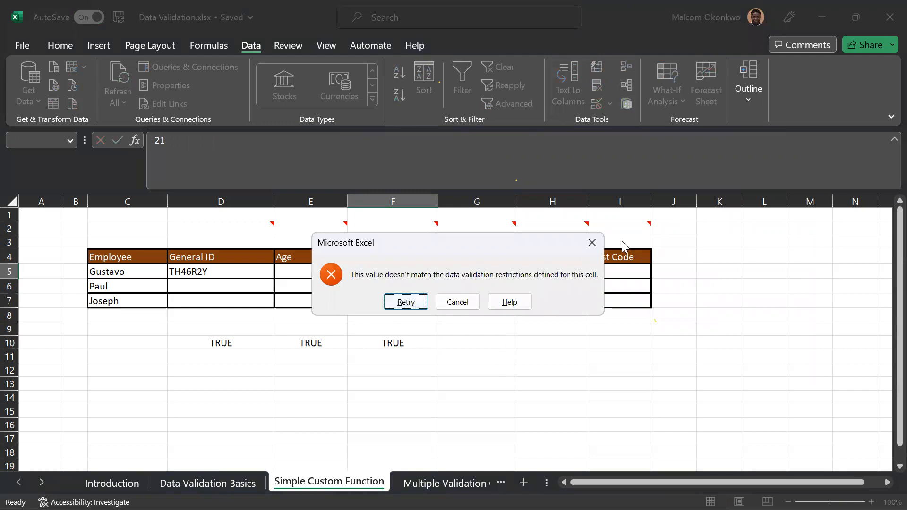
{"action": "left_click", "coordinate": [592, 243]}
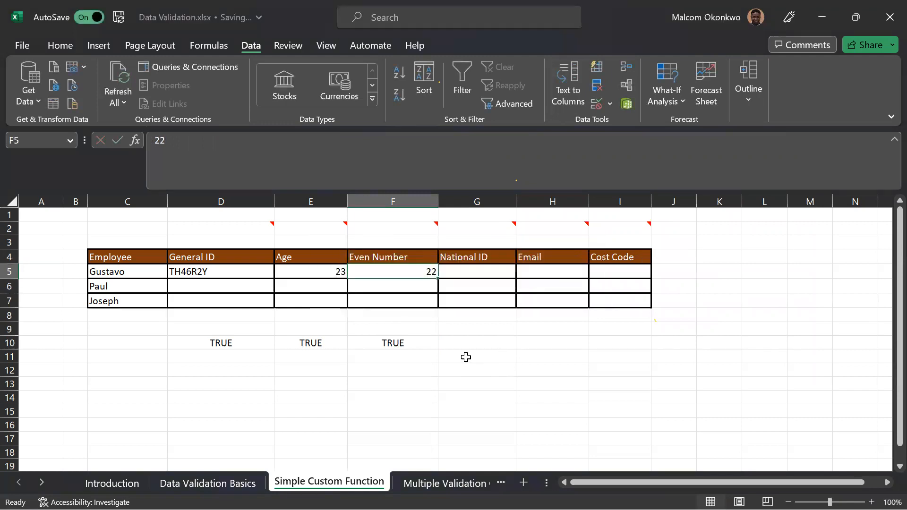
Read the cell note in G2 above the National ID column and select G10.
{"action": "left_click", "coordinate": [509, 231]}
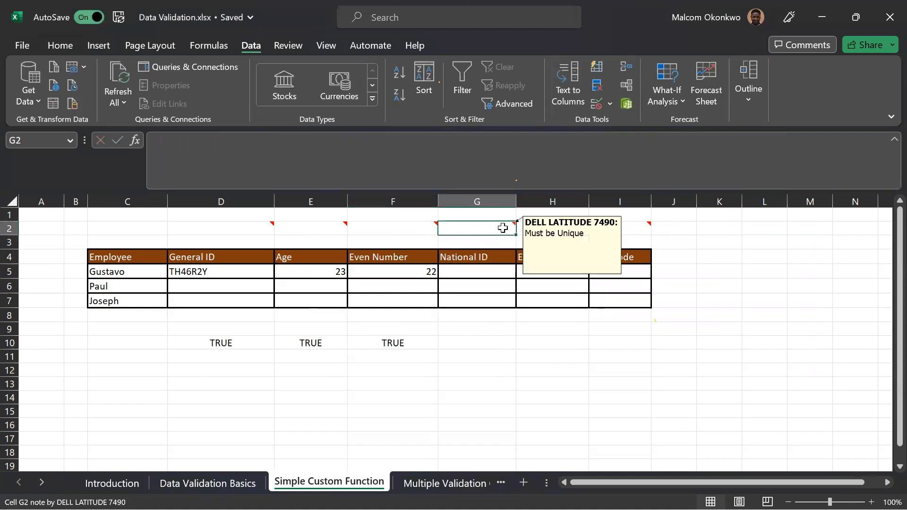
{"action": "mouse_move", "coordinate": [480, 230]}
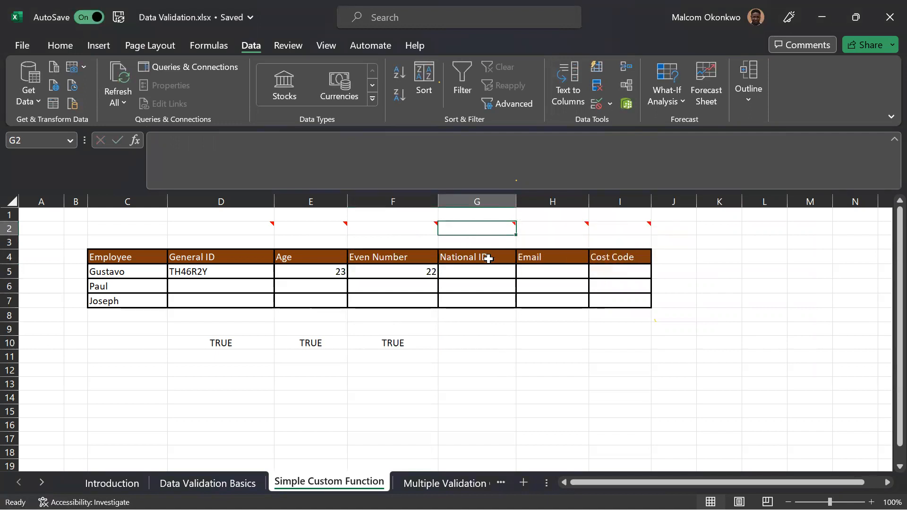
{"action": "left_click", "coordinate": [465, 341]}
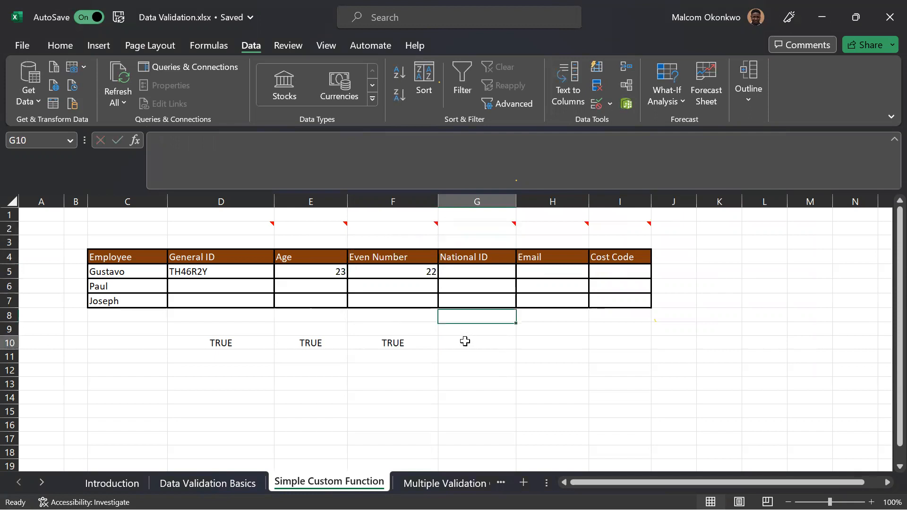
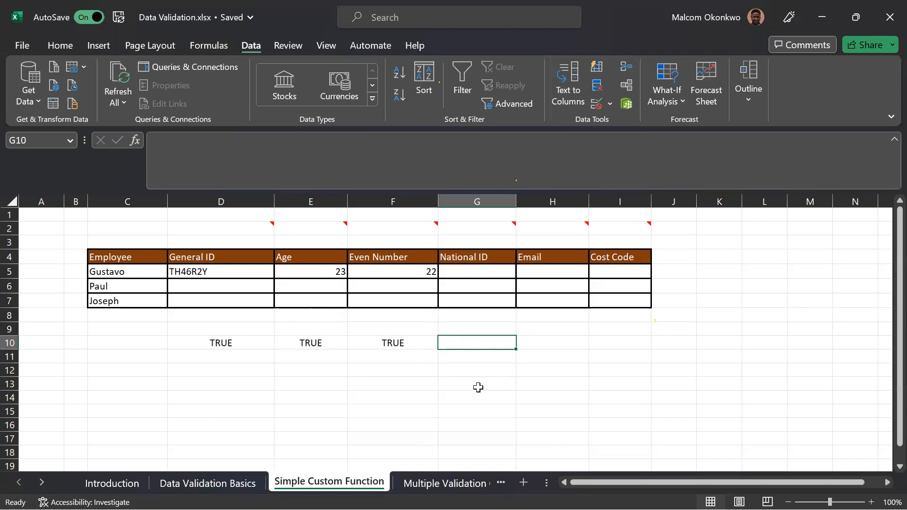
{"action": "left_click", "coordinate": [469, 374]}
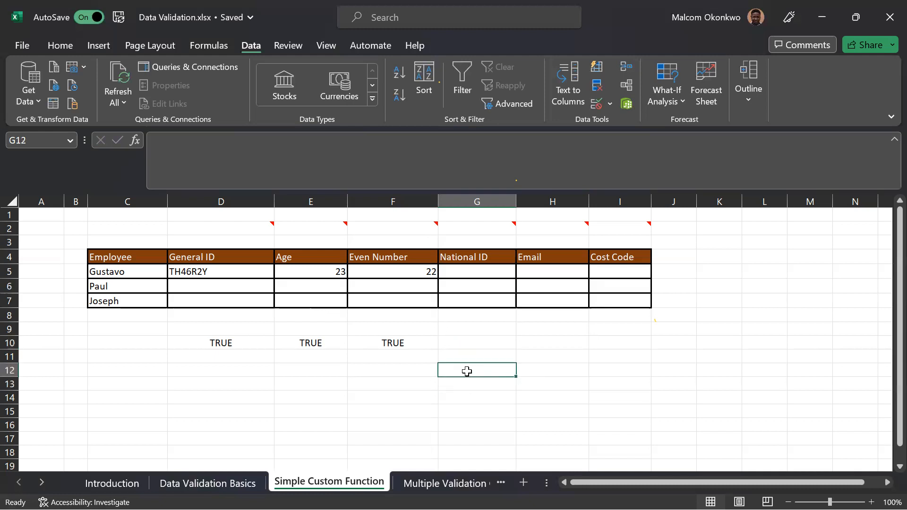
{"action": "type", "text": "BOY"}
{"action": "key", "text": "Return"}
{"action": "type", "text": "GIT"}
{"action": "key", "text": "BackSpace"}
{"action": "key", "text": "BackSpace"}
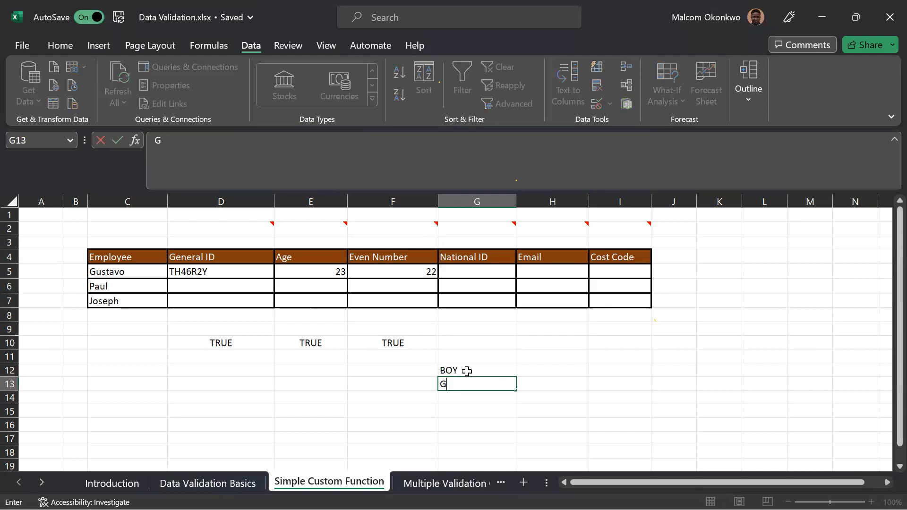
{"action": "key", "text": "BackSpace"}
Enter Boy in G12 and Girl in G13 as the start of a sample list.
{"action": "left_click", "coordinate": [467, 372]}
{"action": "type", "text": "\\\\\\"}
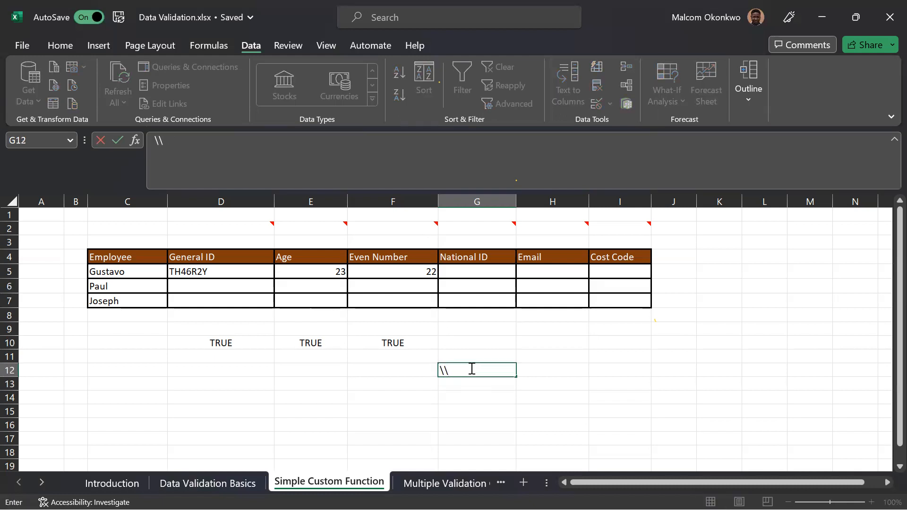
{"action": "key", "text": "BackSpace"}
{"action": "key", "text": "BackSpace"}
{"action": "key", "text": "BackSpace"}
{"action": "type", "text": "Boy"}
{"action": "key", "text": "Return"}
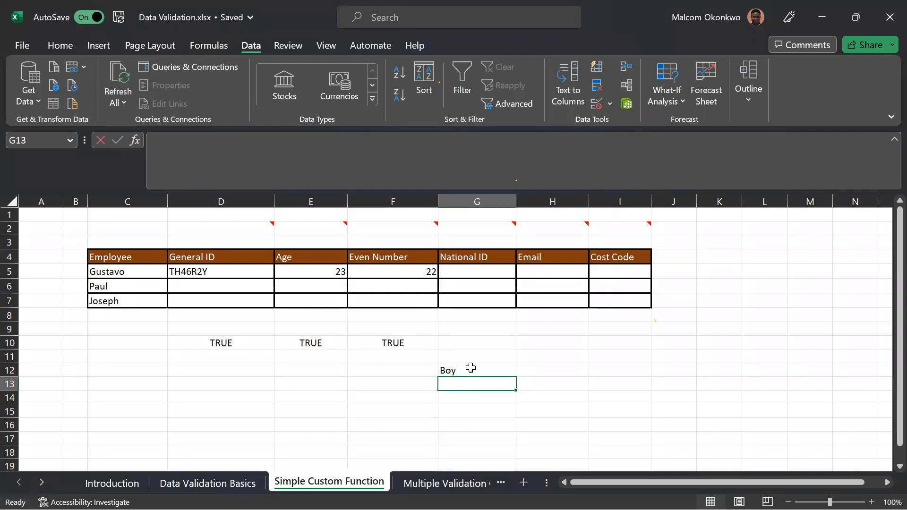
{"action": "type", "text": "Girl"}
{"action": "key", "text": "Return"}
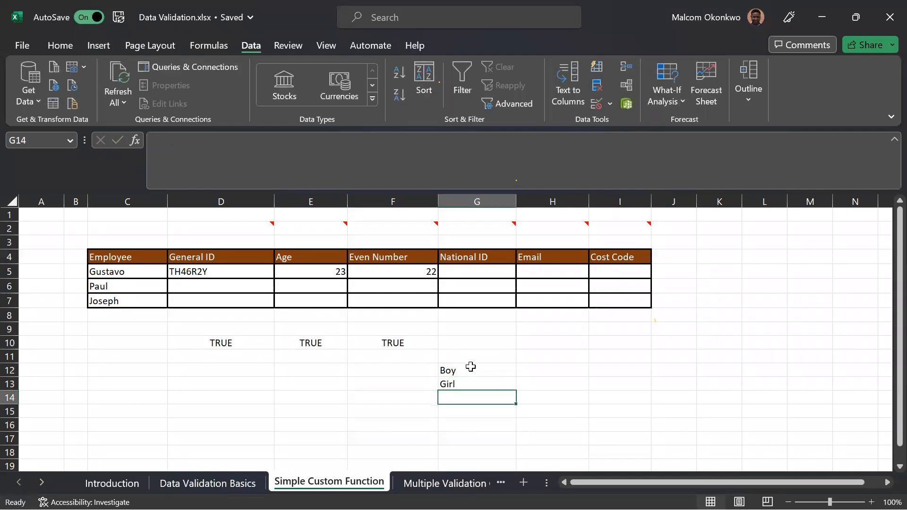
Extend the sample list with Toy, Boy, Boy and Girl in G14:G17.
{"action": "type", "text": "Toy"}
{"action": "key", "text": "Return"}
{"action": "type", "text": "B"}
{"action": "key", "text": "Return"}
{"action": "type", "text": "Boy"}
{"action": "key", "text": "Return"}
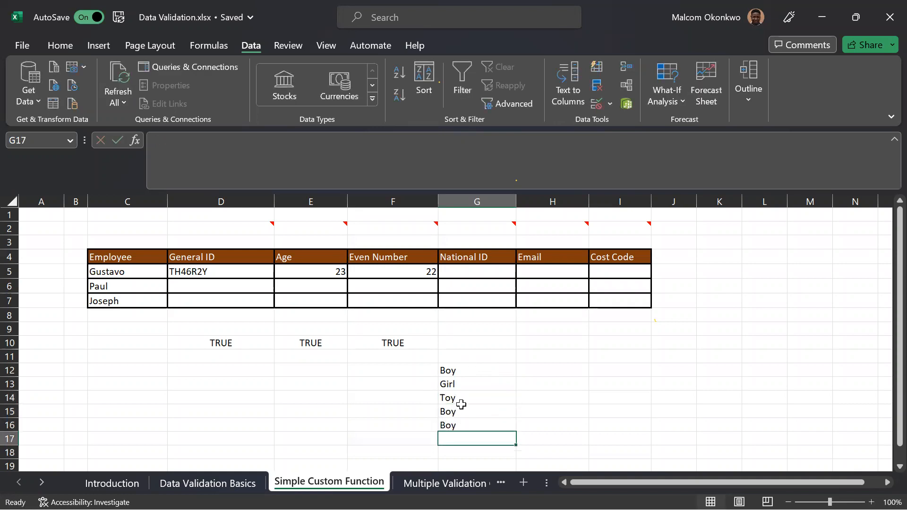
{"action": "type", "text": "Gi"}
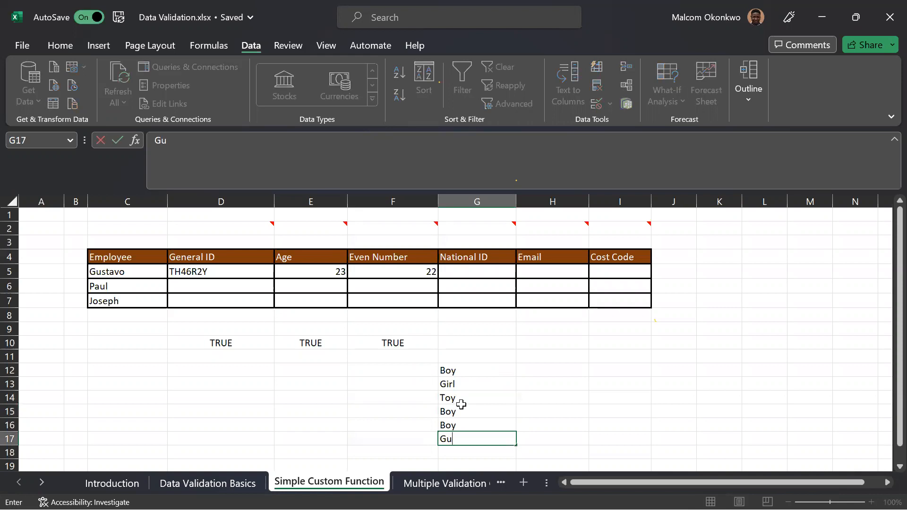
{"action": "type", "text": "rl"}
Enter =COUNTIF(G12:G17,"Boy") in H13 to count that word in the sample list.
{"action": "left_click", "coordinate": [544, 384]}
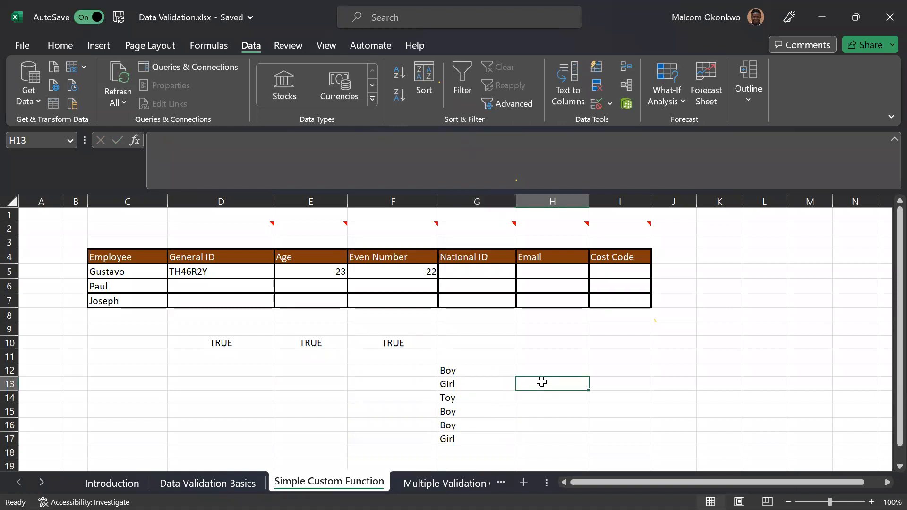
{"action": "type", "text": "=coun"}
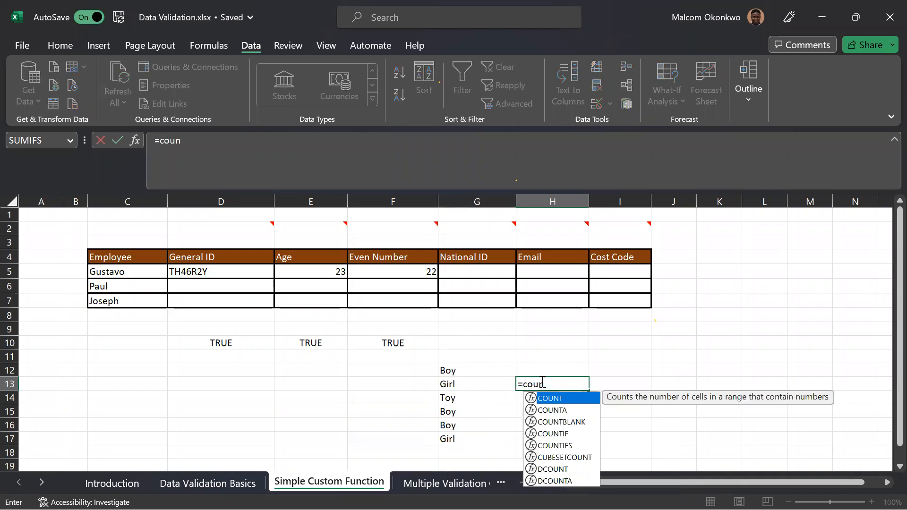
{"action": "type", "text": "t"}
{"action": "key", "text": "Down"}
{"action": "key", "text": "Down"}
{"action": "key", "text": "Down"}
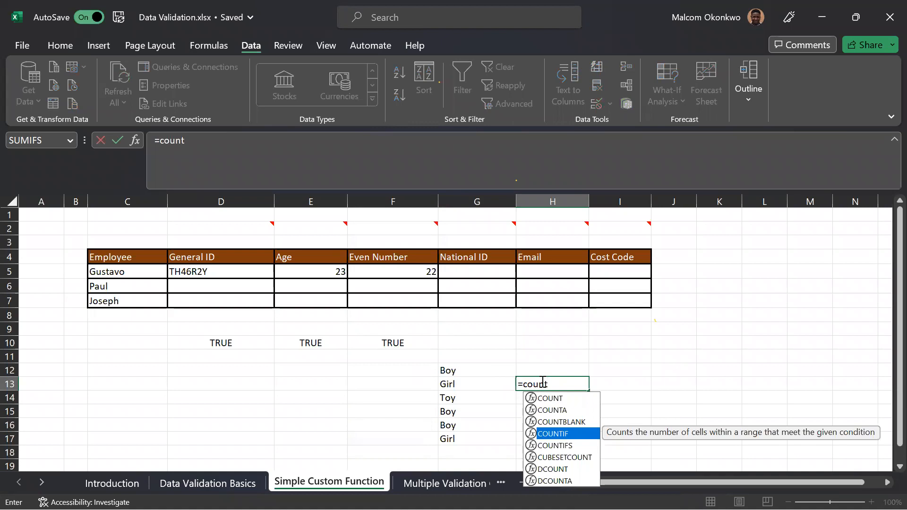
{"action": "key", "text": "Tab"}
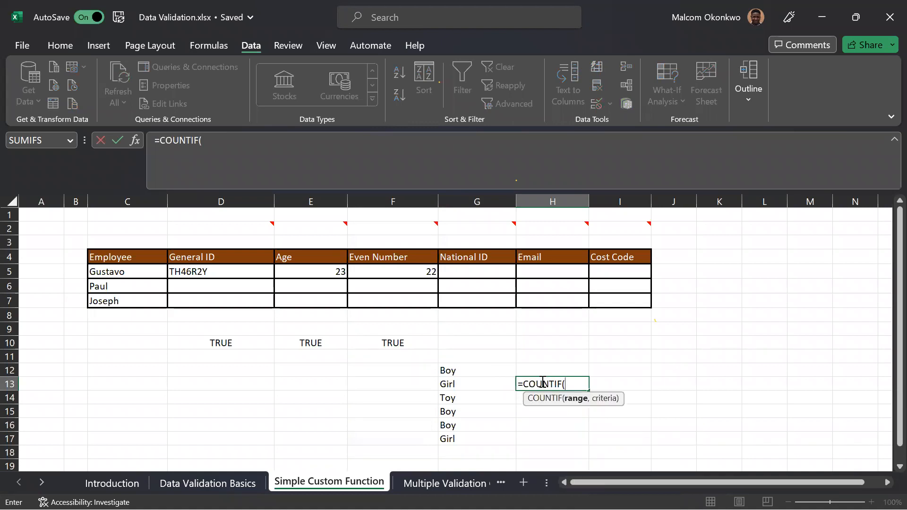
{"action": "left_click", "coordinate": [470, 370]}
{"action": "left_click_drag", "start_coordinate": [469, 398], "coordinate": [466, 438]}
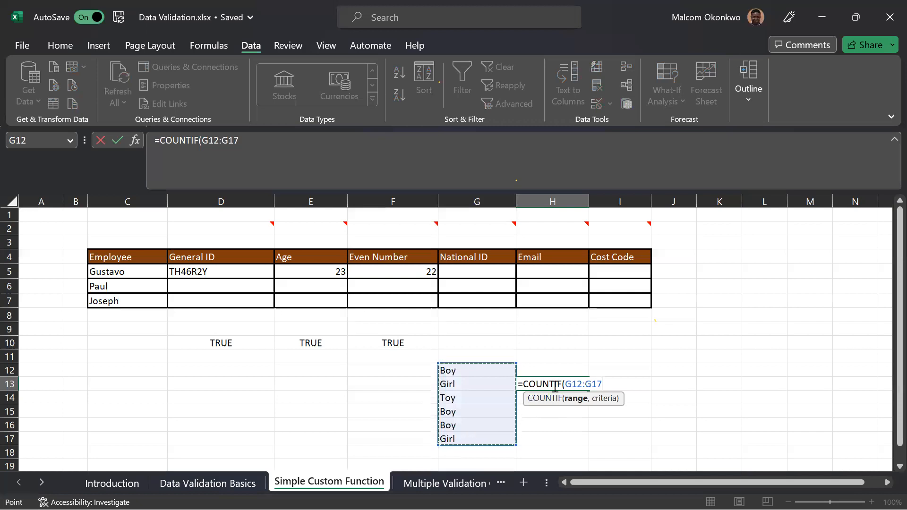
{"action": "type", "text": ","}
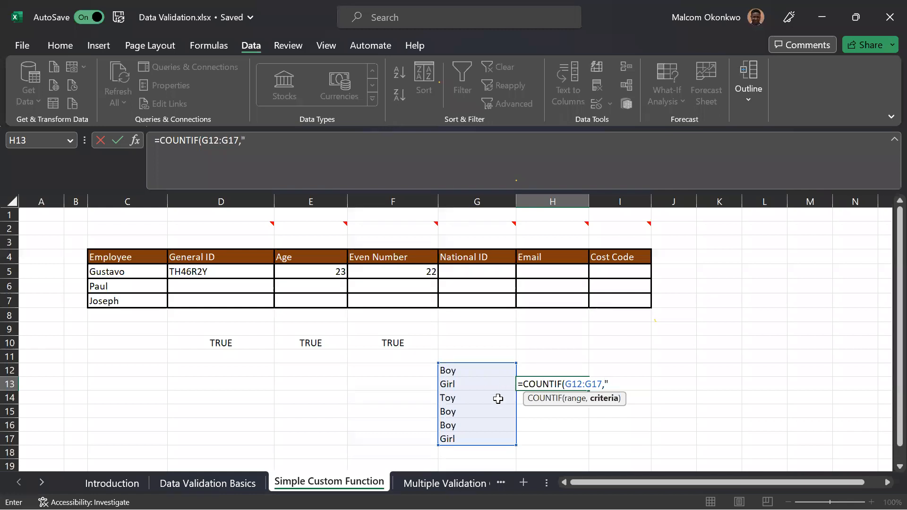
{"action": "type", "text": "Boy\")"}
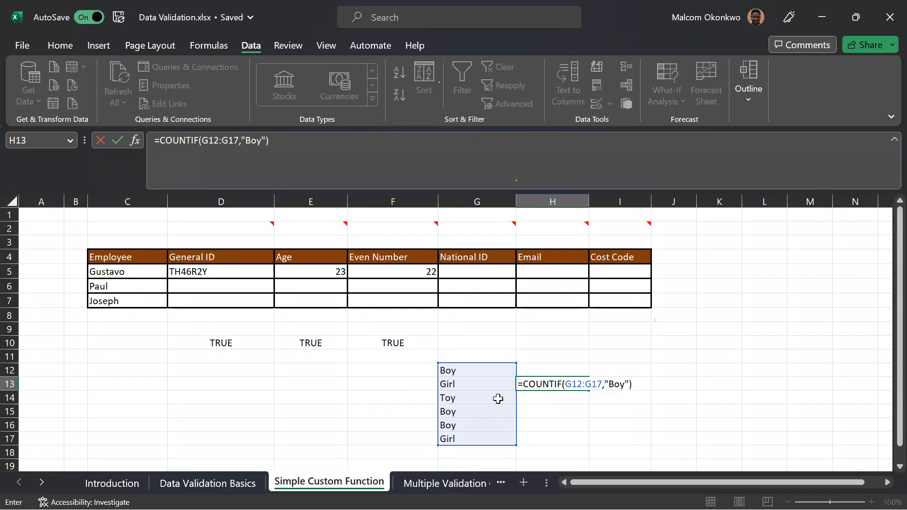
{"action": "key", "text": "Return"}
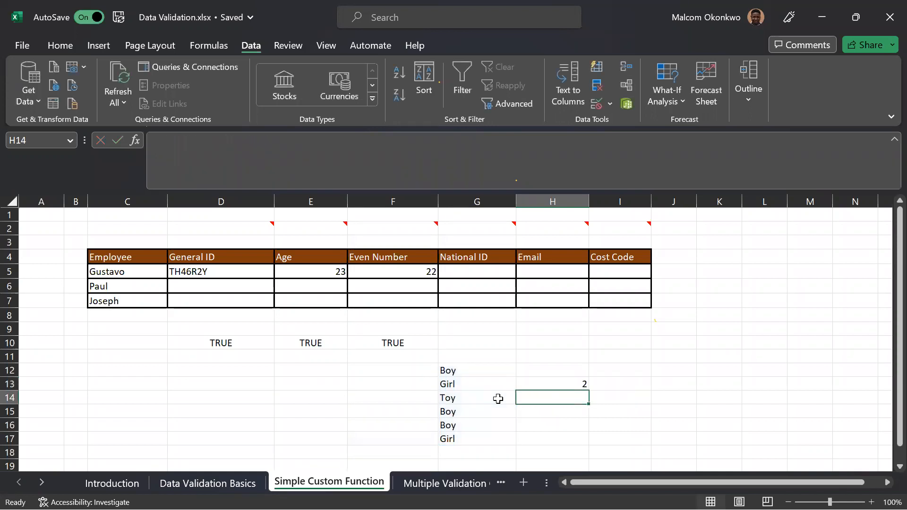
Change the COUNTIF criteria in H13 to "Girl".
{"action": "left_click", "coordinate": [548, 384]}
{"action": "double_click", "coordinate": [549, 384]}
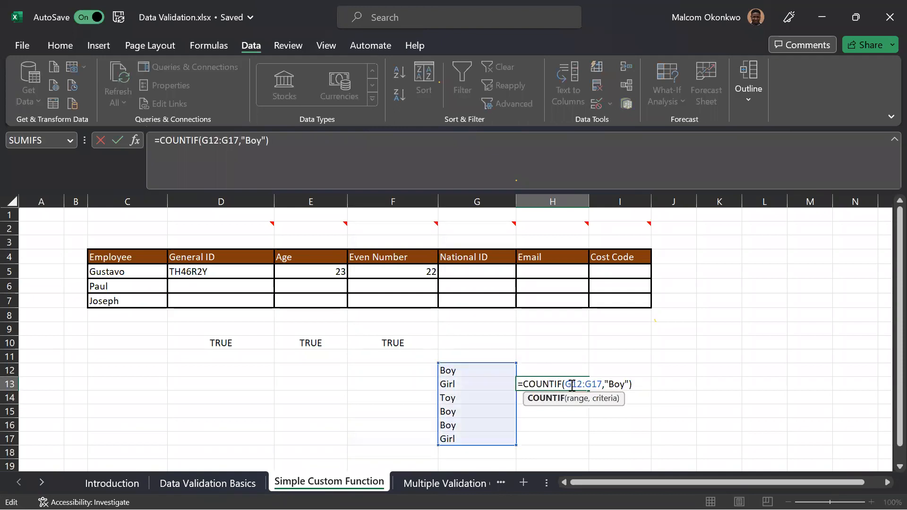
{"action": "left_click", "coordinate": [626, 383]}
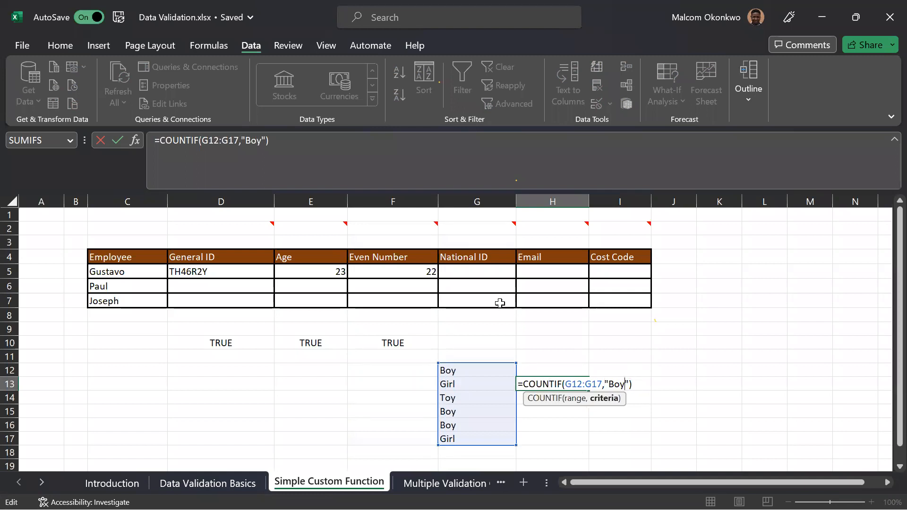
{"action": "key", "text": "BackSpace"}
{"action": "key", "text": "BackSpace"}
{"action": "key", "text": "BackSpace"}
{"action": "type", "text": "Girl"}
{"action": "key", "text": "Return"}
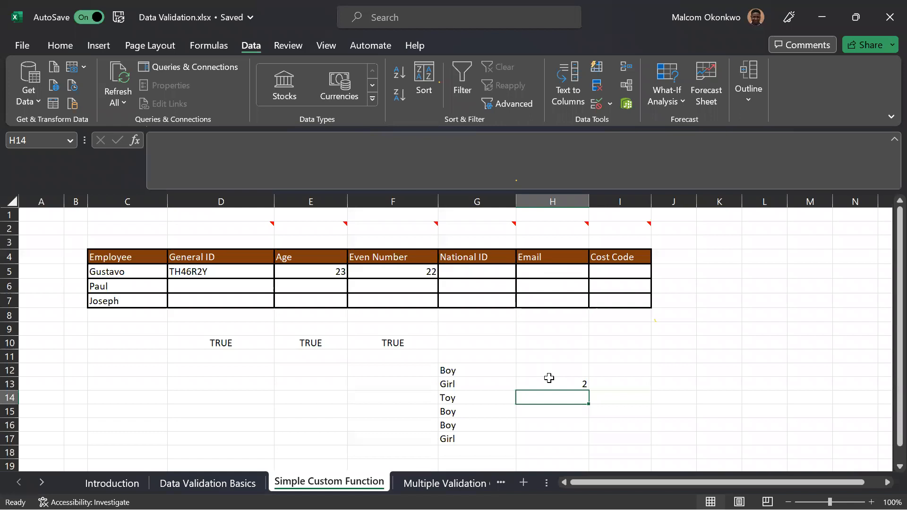
Delete the sample list in G12:G17.
{"action": "left_click_drag", "start_coordinate": [470, 368], "coordinate": [466, 439]}
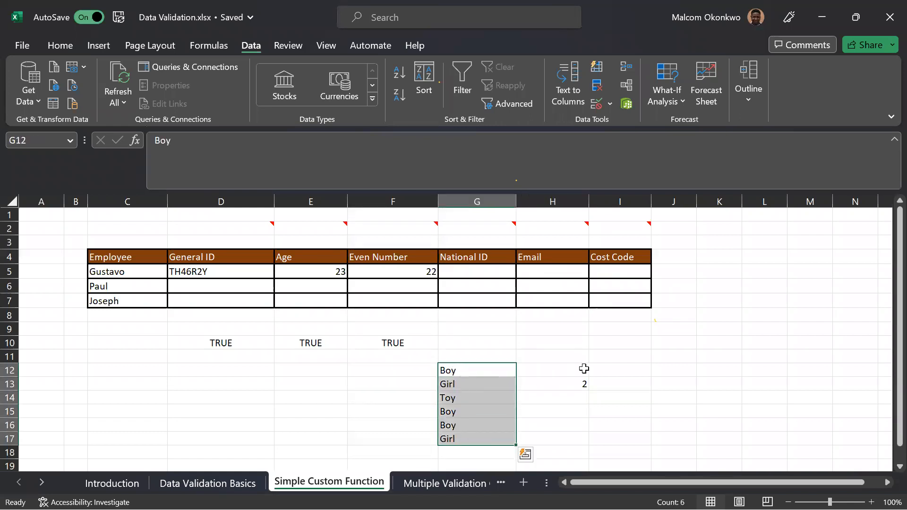
{"action": "left_click", "coordinate": [517, 413]}
{"action": "left_click_drag", "start_coordinate": [472, 370], "coordinate": [466, 426]}
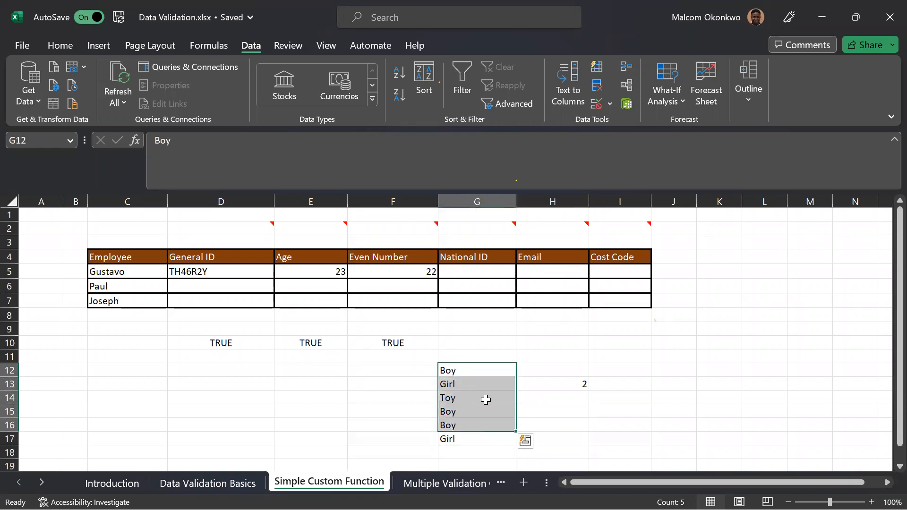
{"action": "left_click", "coordinate": [547, 397]}
{"action": "left_click", "coordinate": [461, 371]}
{"action": "left_click_drag", "start_coordinate": [460, 386], "coordinate": [463, 429]}
{"action": "key", "text": "Delete"}
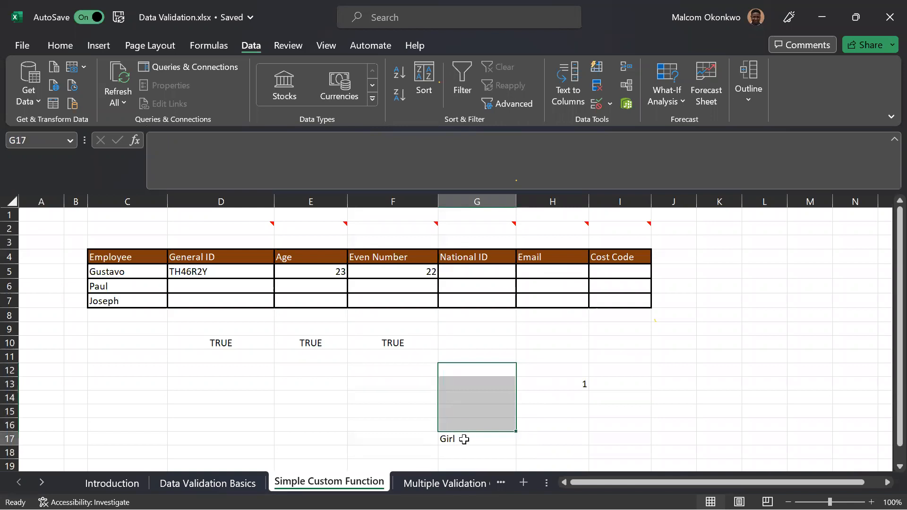
{"action": "left_click", "coordinate": [465, 437]}
{"action": "key", "text": "Delete"}
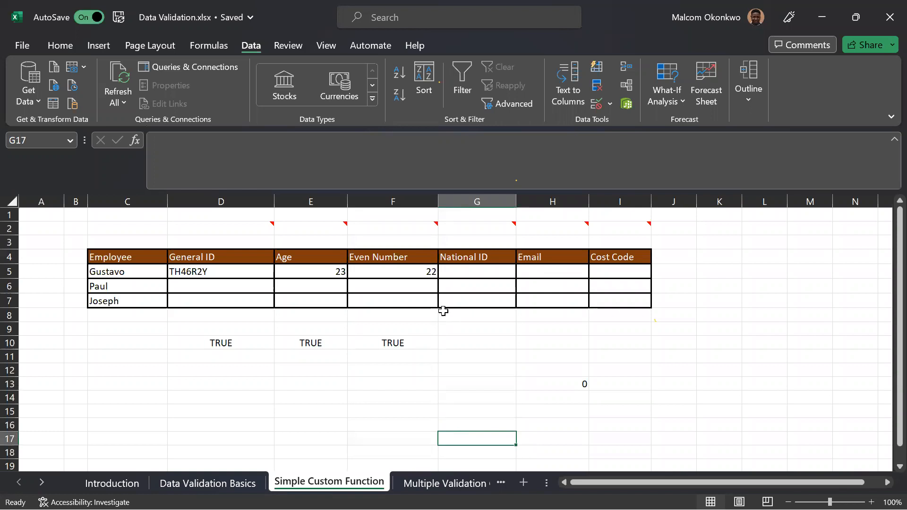
Fill in National IDs in G5:G7, giving the third employee the same ID as the first to create a duplicate.
{"action": "left_click", "coordinate": [456, 271]}
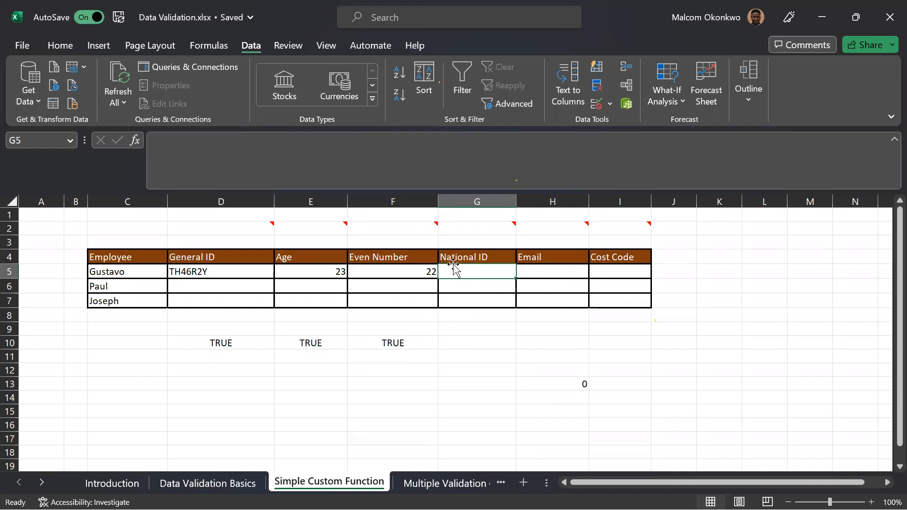
{"action": "type", "text": "YT"}
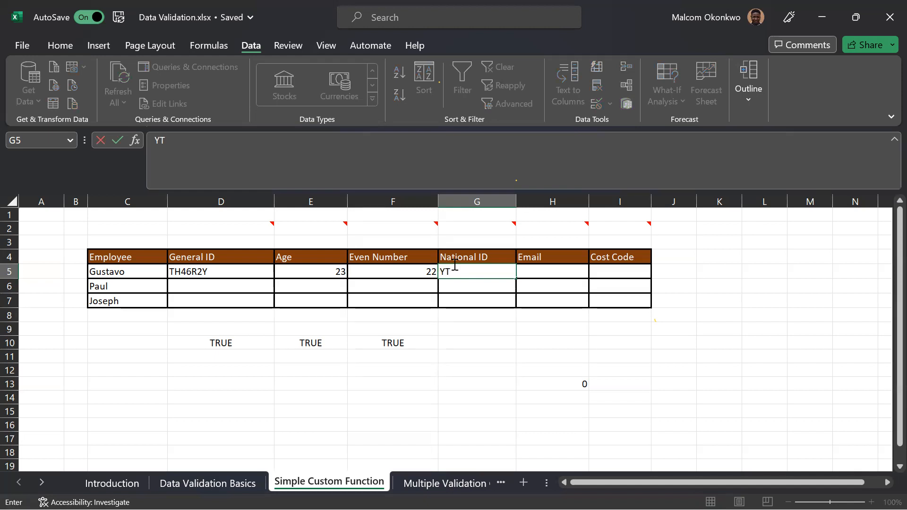
{"action": "type", "text": "908"}
{"action": "key", "text": "Return"}
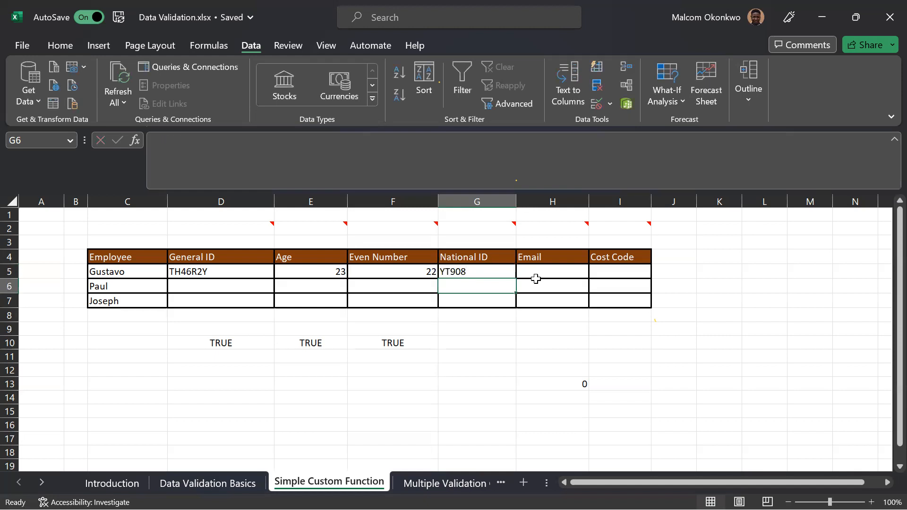
{"action": "type", "text": "YT"}
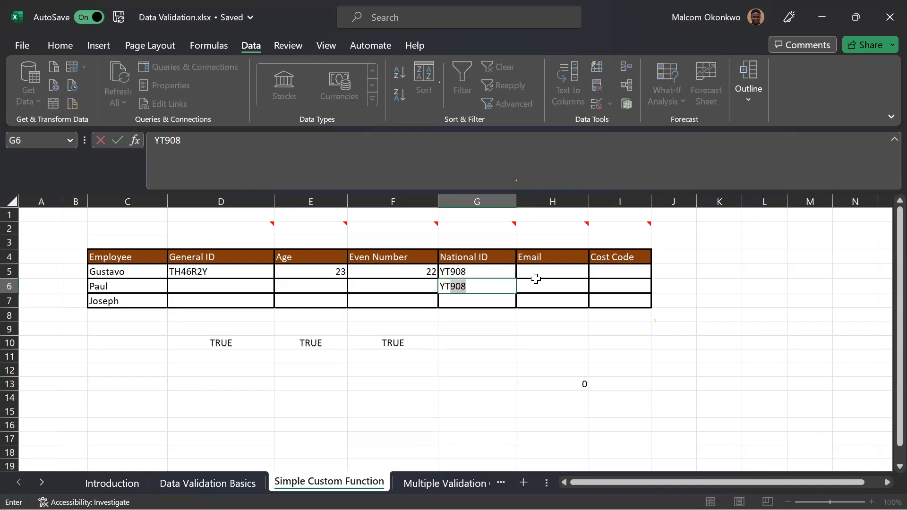
{"action": "type", "text": "912"}
{"action": "key", "text": "Return"}
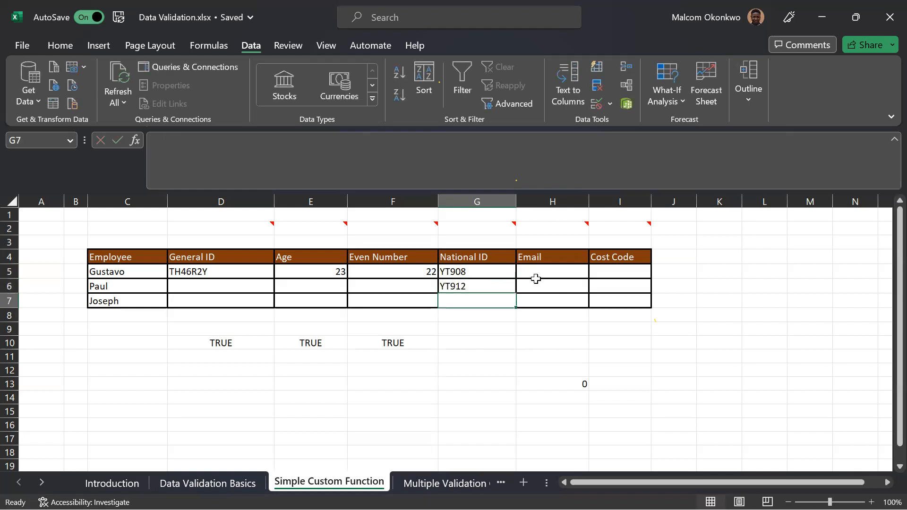
{"action": "type", "text": "YT908"}
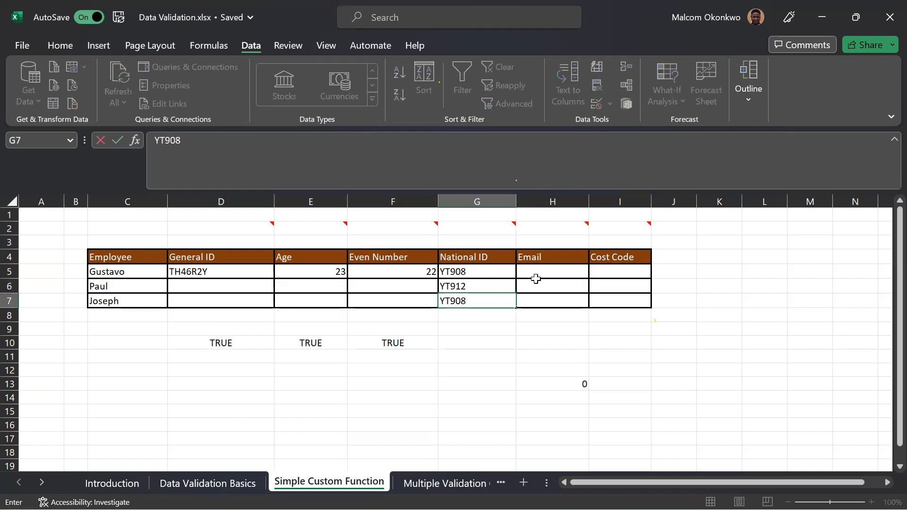
{"action": "key", "text": "Return"}
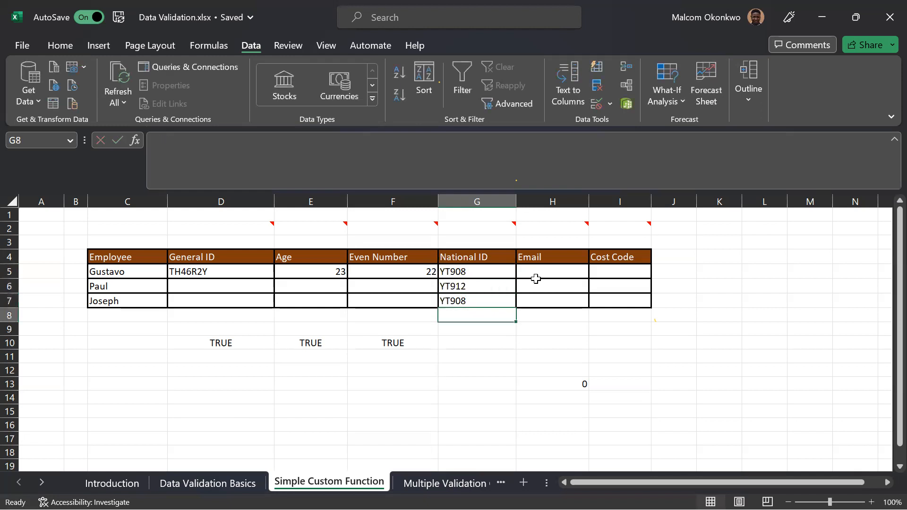
Enter =COUNTIF(G5:G7,G5) in G10 to count occurrences of the first employee's National ID.
{"action": "left_click", "coordinate": [471, 344]}
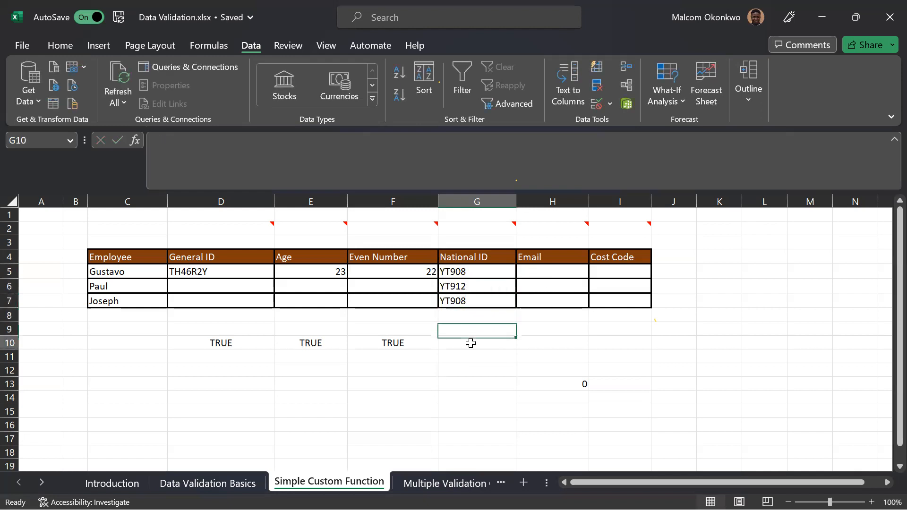
{"action": "type", "text": "=O"}
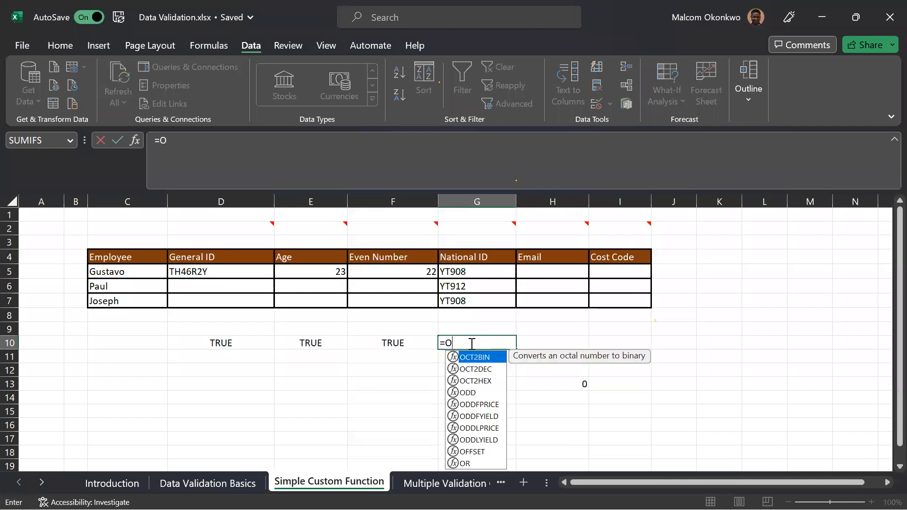
{"action": "key", "text": "BackSpace"}
{"action": "type", "text": "CO"}
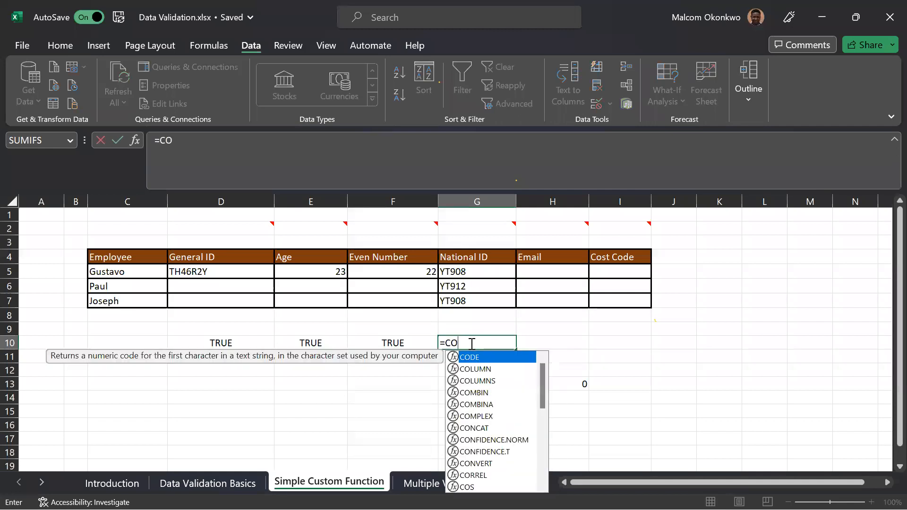
{"action": "type", "text": "UNT"}
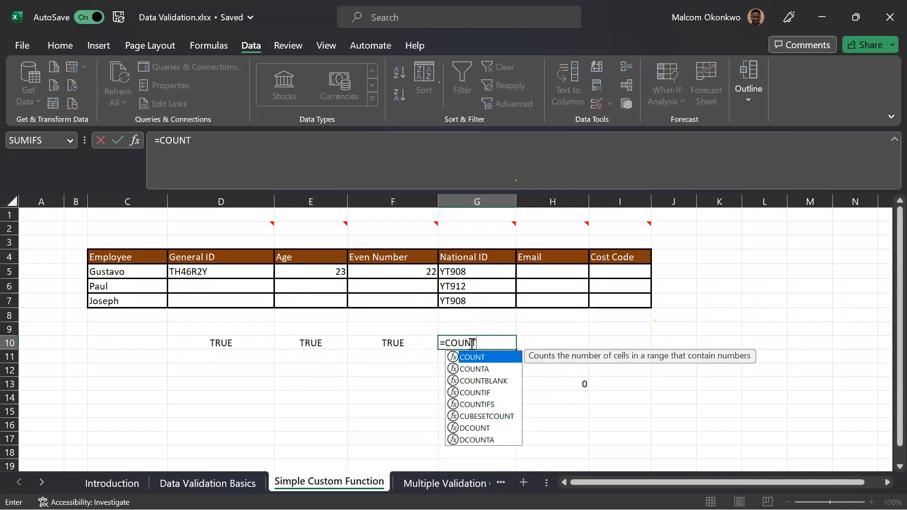
{"action": "key", "text": "Down"}
{"action": "key", "text": "Down"}
{"action": "key", "text": "Down"}
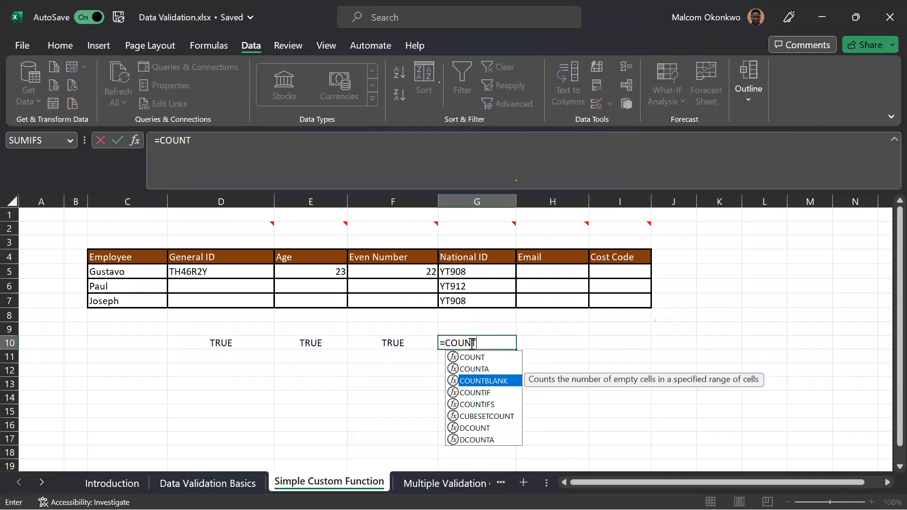
{"action": "key", "text": "Tab"}
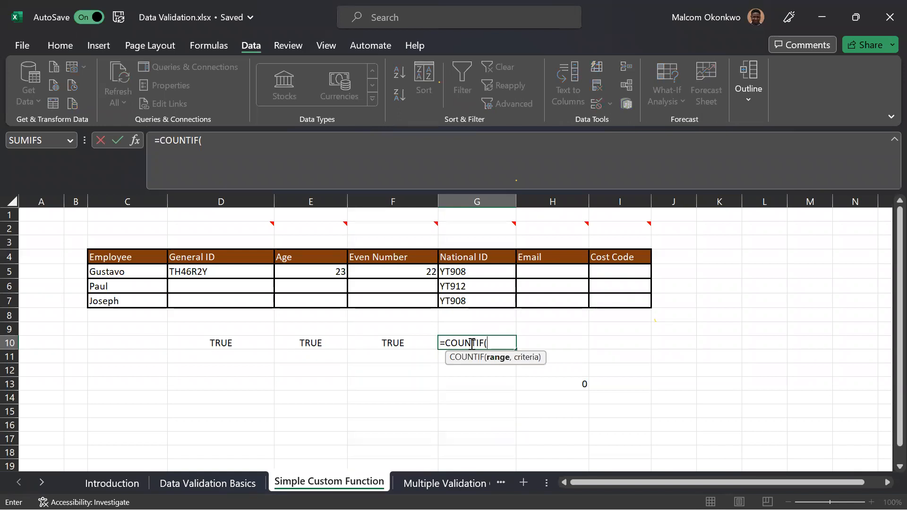
{"action": "left_click_drag", "start_coordinate": [464, 271], "coordinate": [466, 300]}
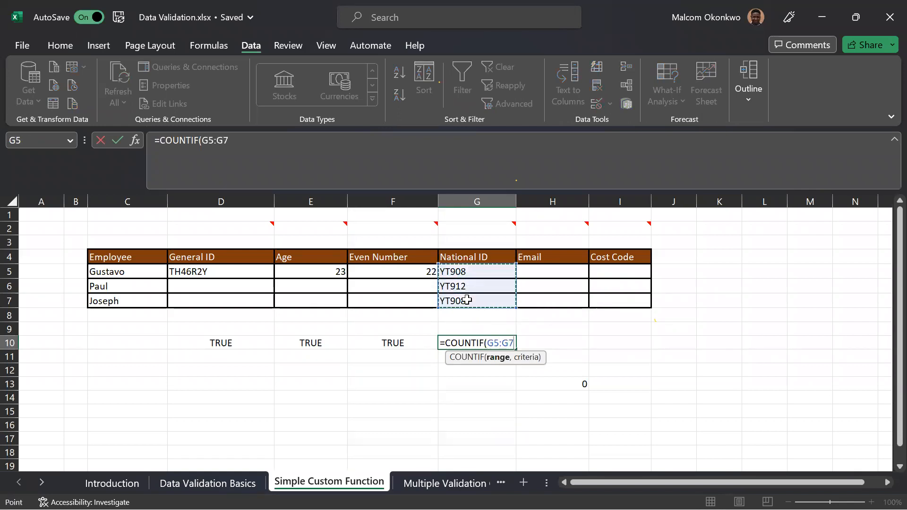
{"action": "type", "text": ","}
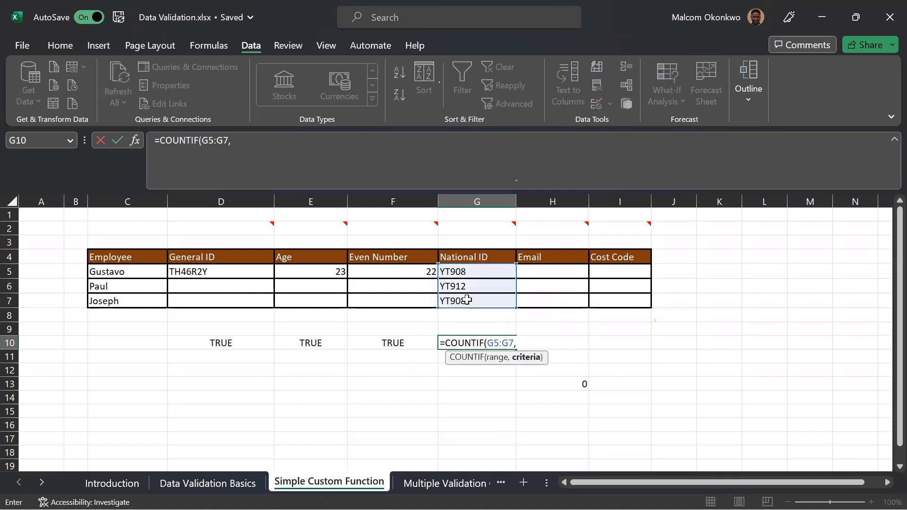
{"action": "left_click", "coordinate": [464, 272]}
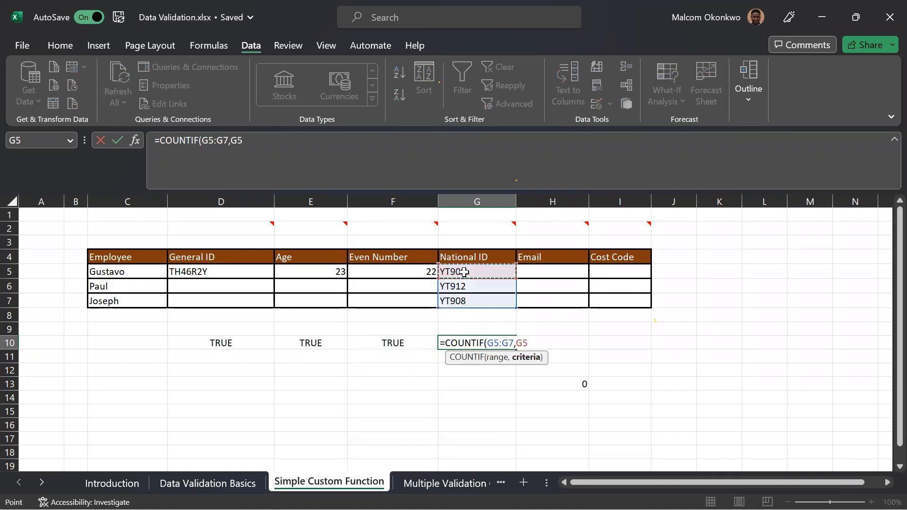
{"action": "type", "text": ")"}
{"action": "key", "text": "Return"}
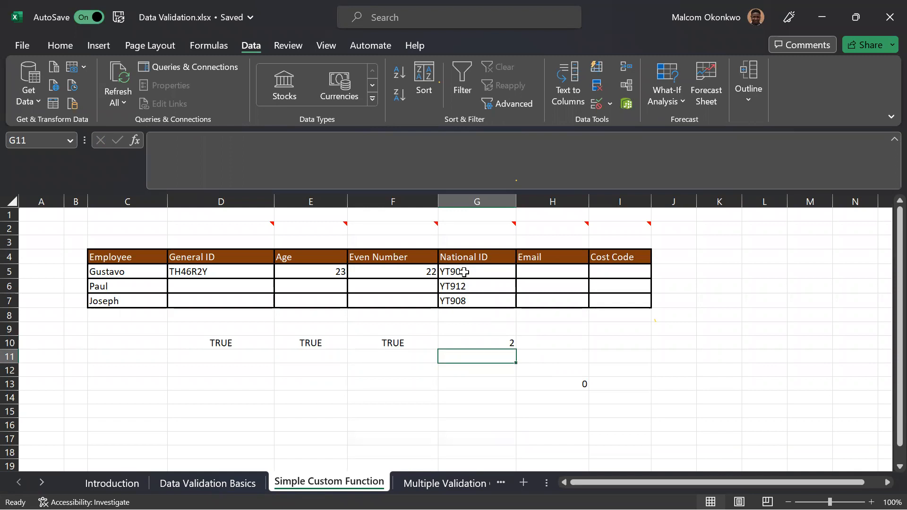
Change the COUNTIF criteria in G10 to G6, the second employee's National ID.
{"action": "left_click", "coordinate": [468, 344]}
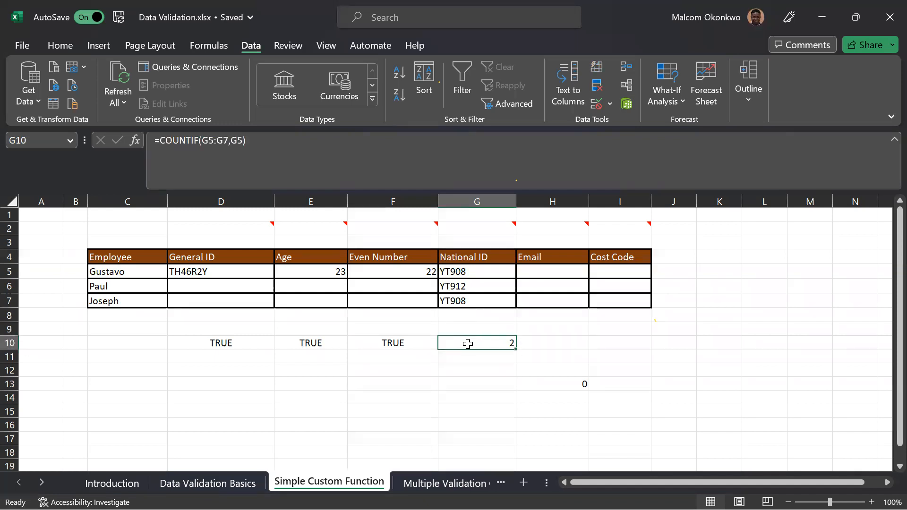
{"action": "double_click", "coordinate": [468, 344]}
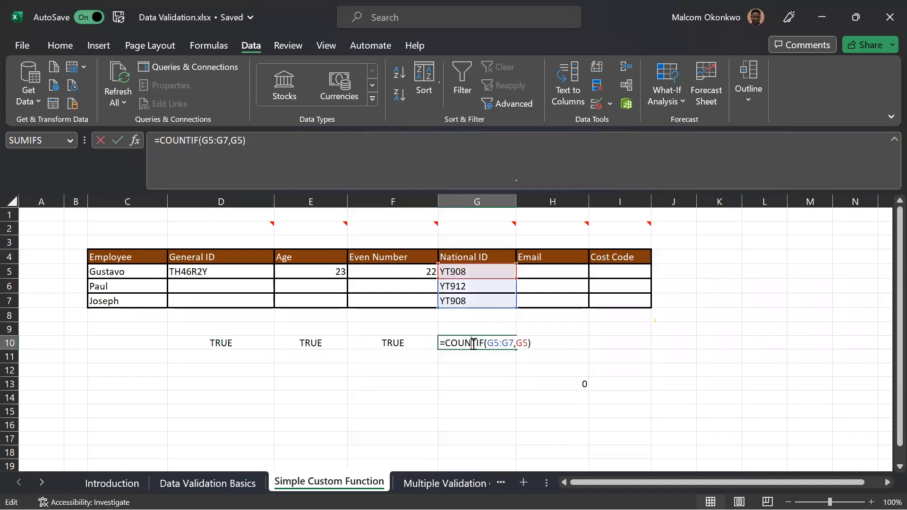
{"action": "double_click", "coordinate": [523, 343]}
{"action": "left_click", "coordinate": [455, 286]}
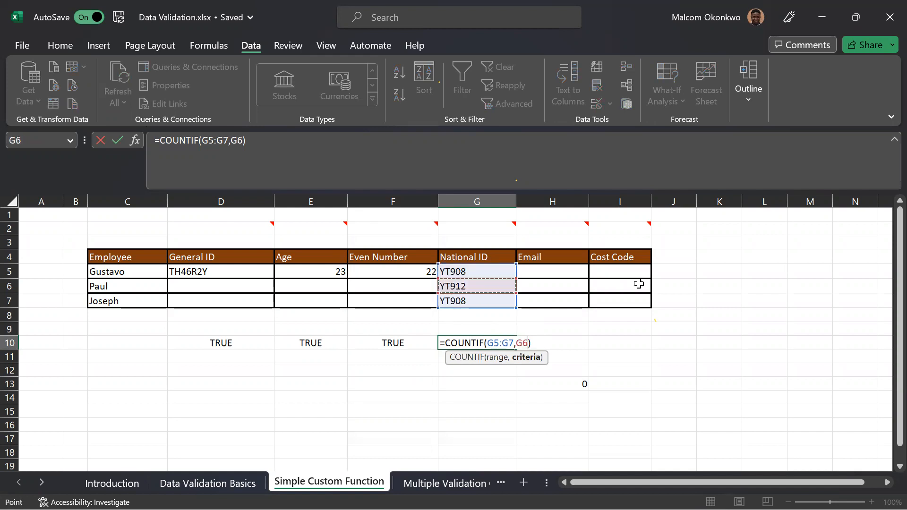
{"action": "key", "text": "Return"}
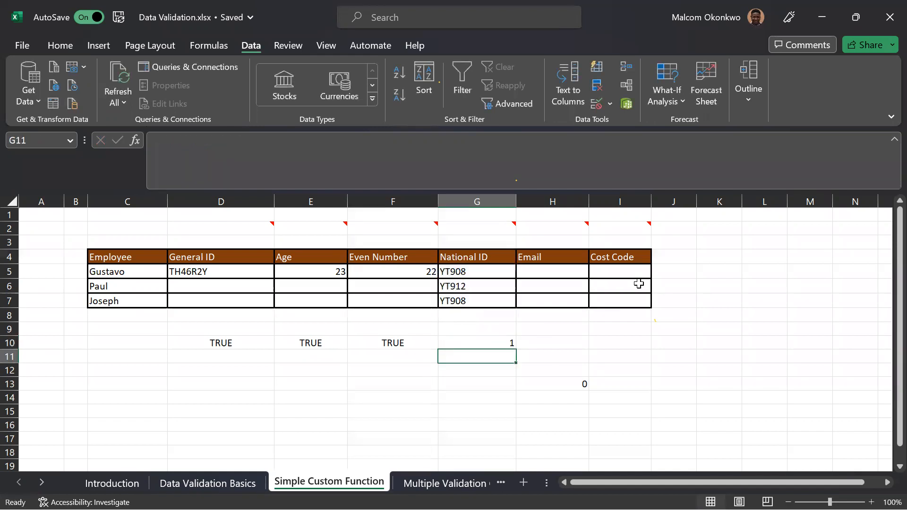
Clear the COUNTIF formula from G10.
{"action": "left_click", "coordinate": [506, 344]}
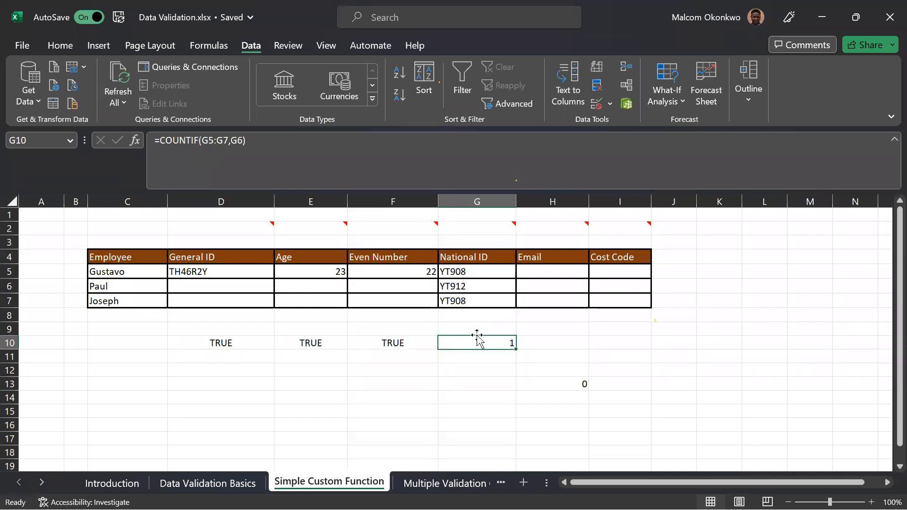
{"action": "key", "text": "Delete"}
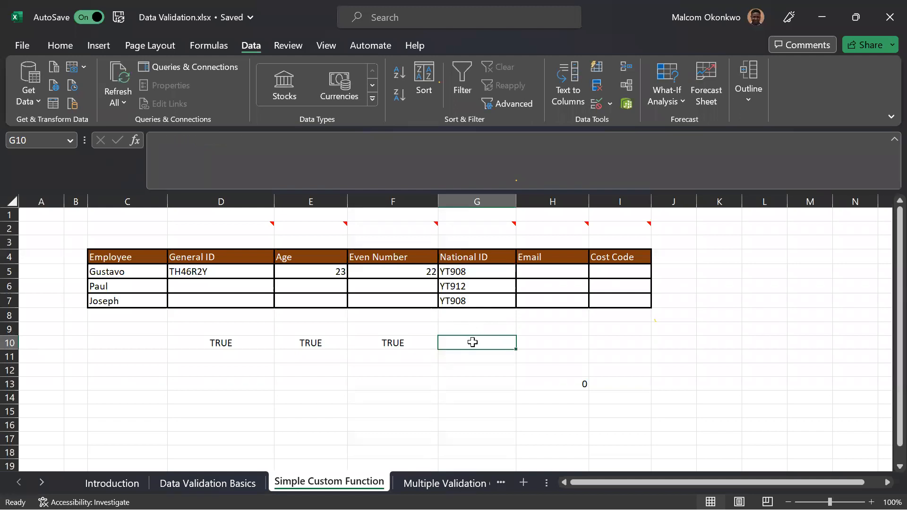
{"action": "left_click", "coordinate": [474, 270]}
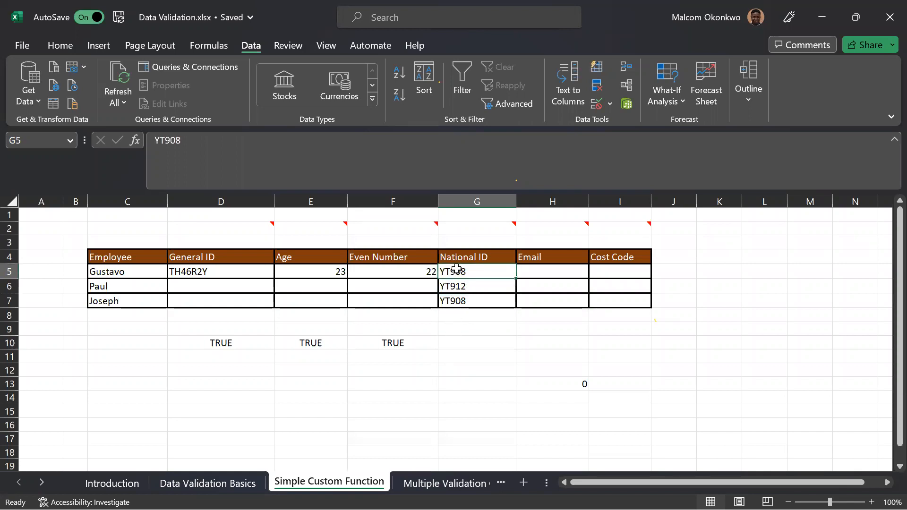
{"action": "left_click", "coordinate": [470, 341]}
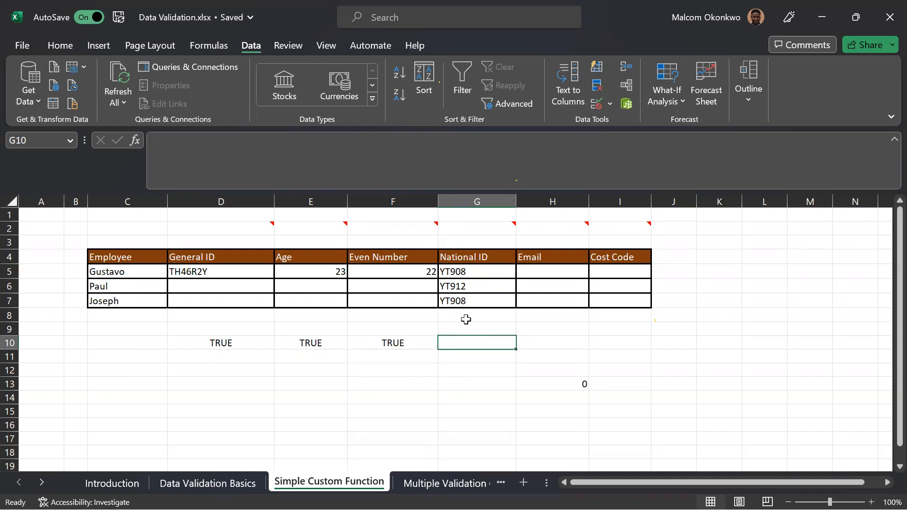
{"action": "left_click_drag", "start_coordinate": [468, 272], "coordinate": [475, 301]}
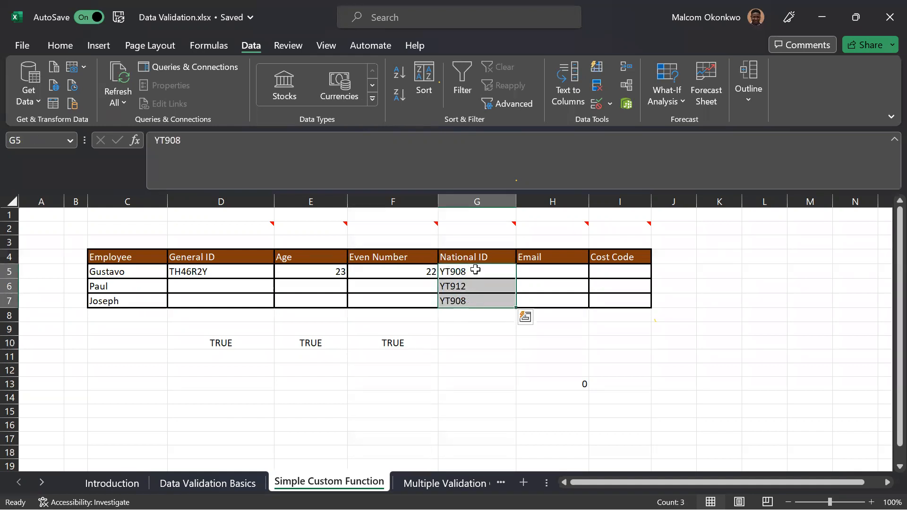
Enter the formula =COUNTIF(G5:G7,G5) in the empty cell G10 below the National ID column.
{"action": "left_click", "coordinate": [463, 344]}
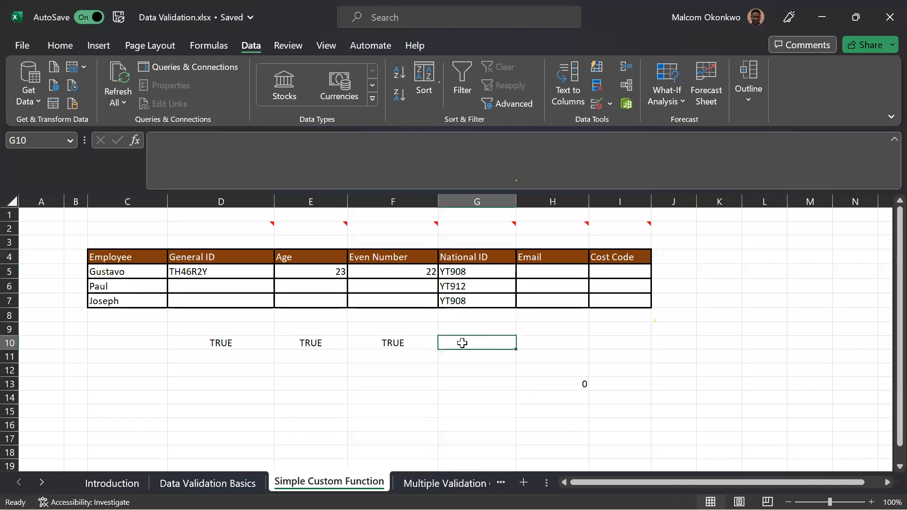
{"action": "type", "text": "=CO"}
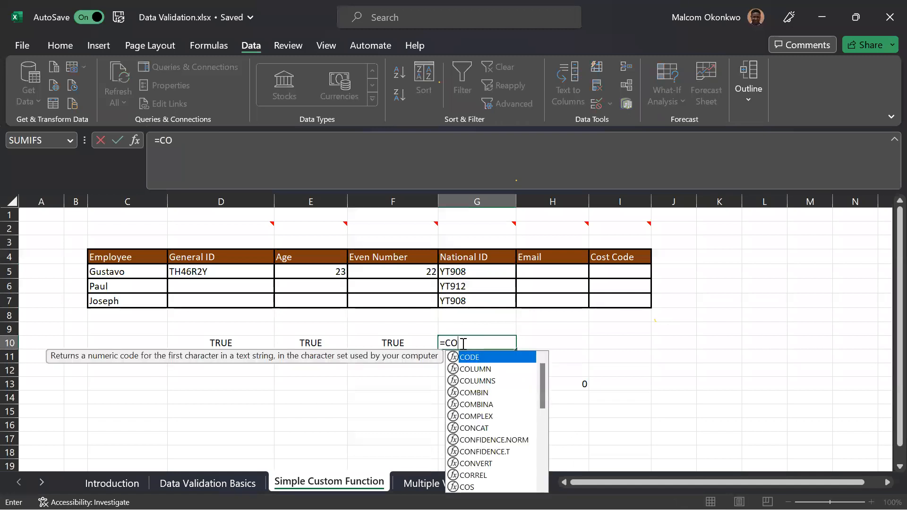
{"action": "type", "text": "UNT"}
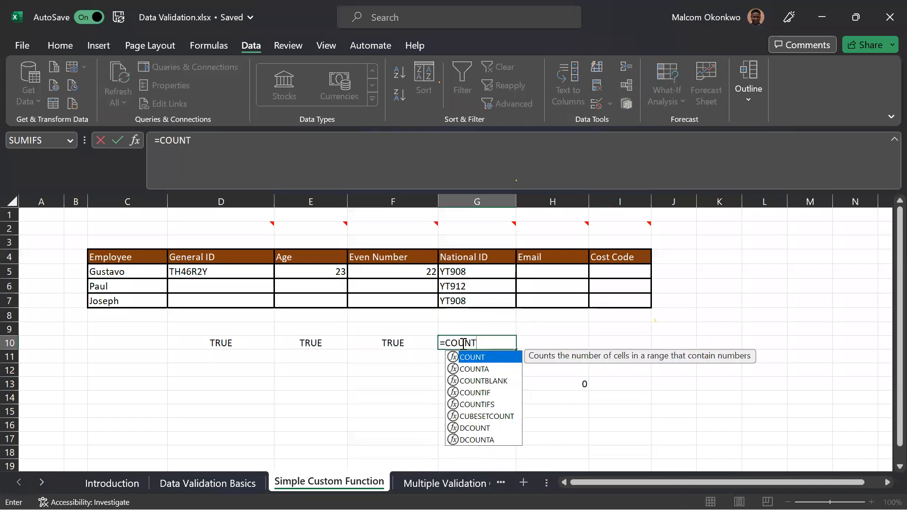
{"action": "type", "text": "IF("}
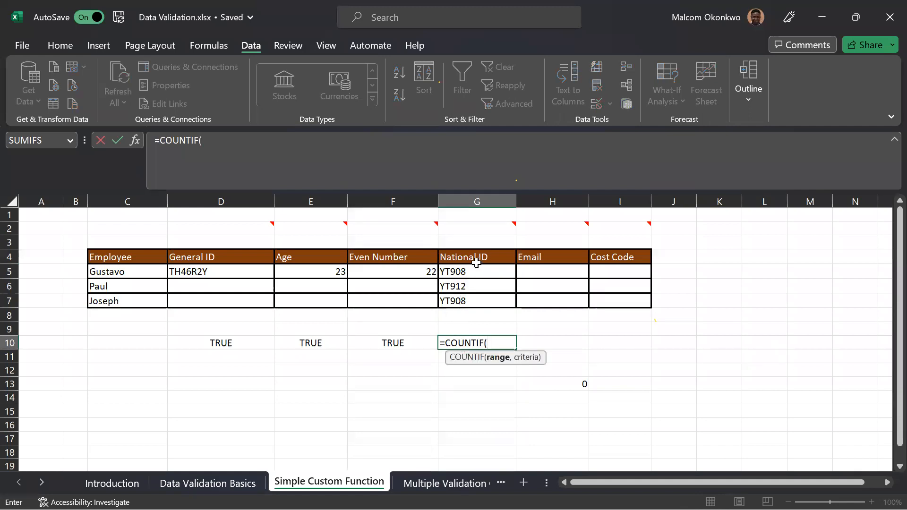
{"action": "left_click", "coordinate": [474, 277]}
{"action": "left_click_drag", "start_coordinate": [474, 277], "coordinate": [449, 297]}
{"action": "type", "text": ","}
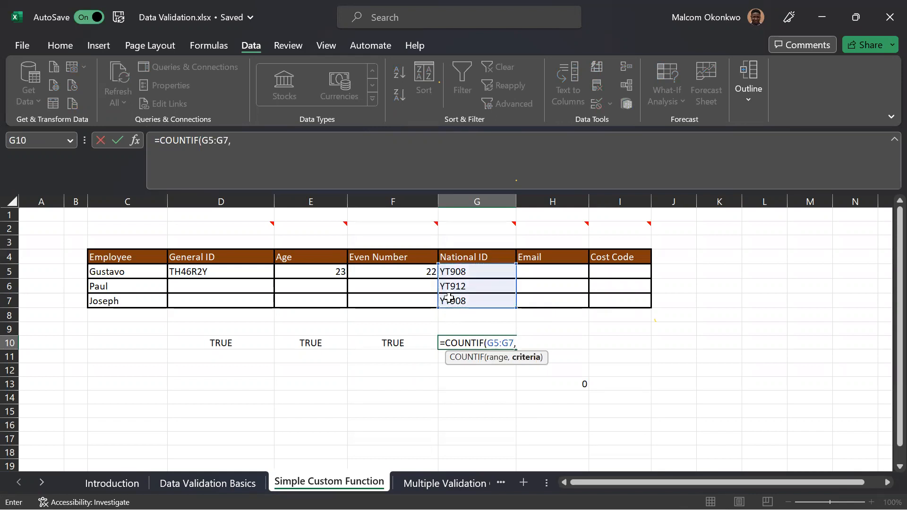
{"action": "left_click", "coordinate": [469, 272]}
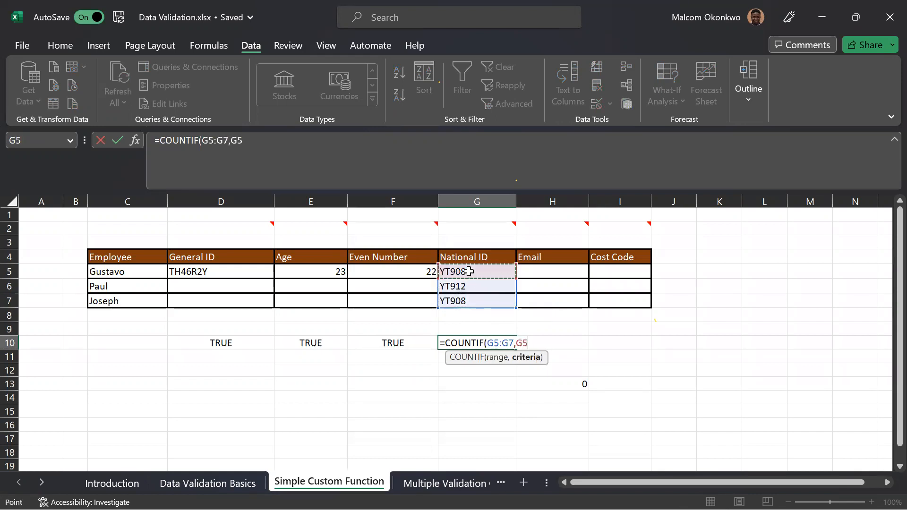
{"action": "type", "text": ")"}
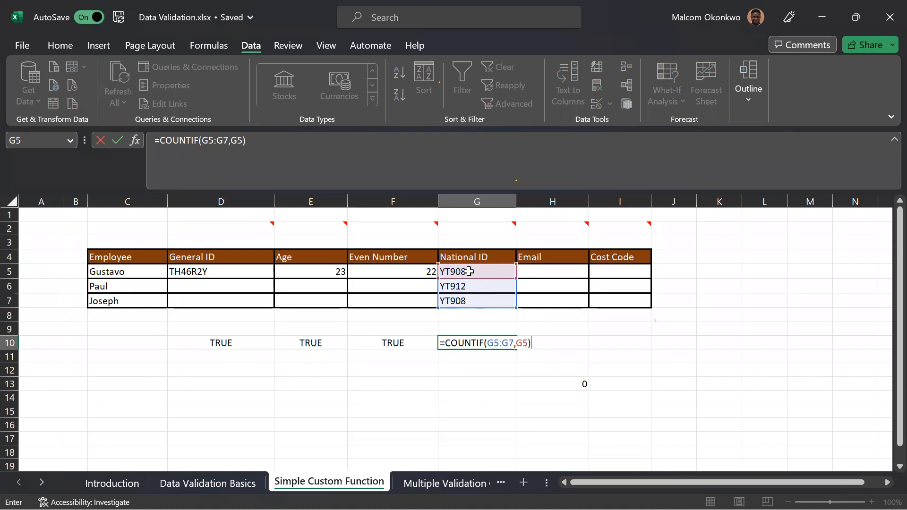
{"action": "key", "text": "Return"}
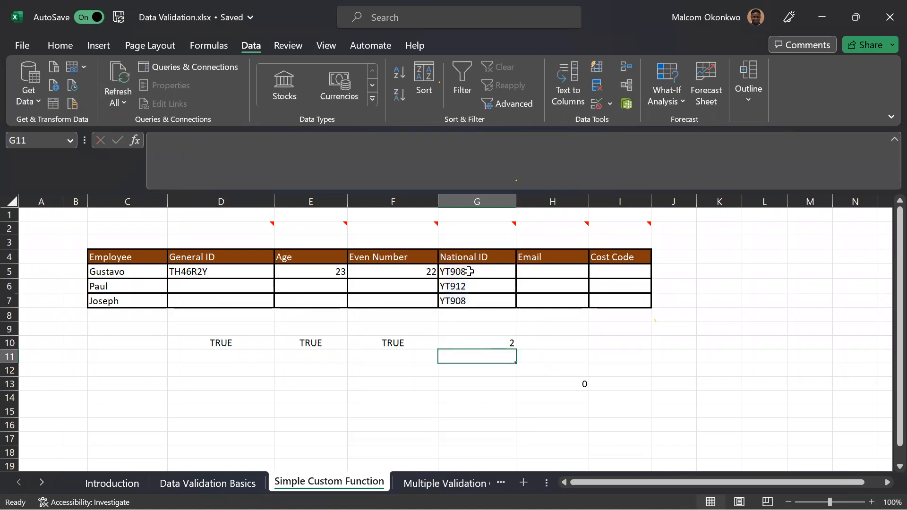
Extend the G10 formula to =COUNTIF(G5:G7,G5)=1 so it tests whether the ID is unique.
{"action": "left_click", "coordinate": [464, 347]}
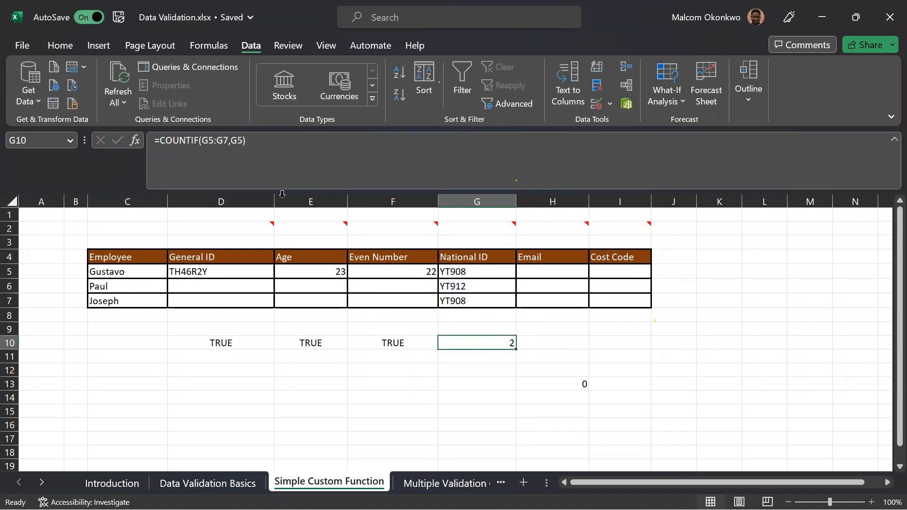
{"action": "left_click", "coordinate": [257, 142]}
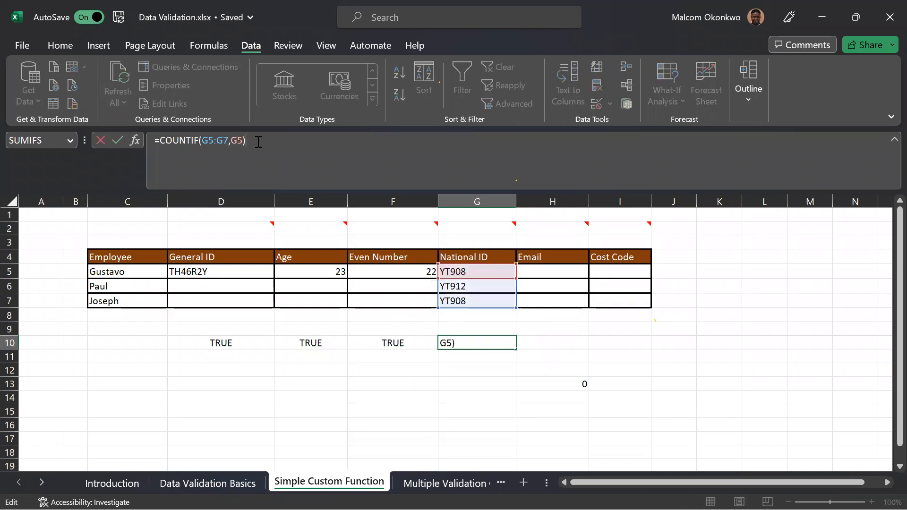
{"action": "type", "text": "=1"}
{"action": "key", "text": "Return"}
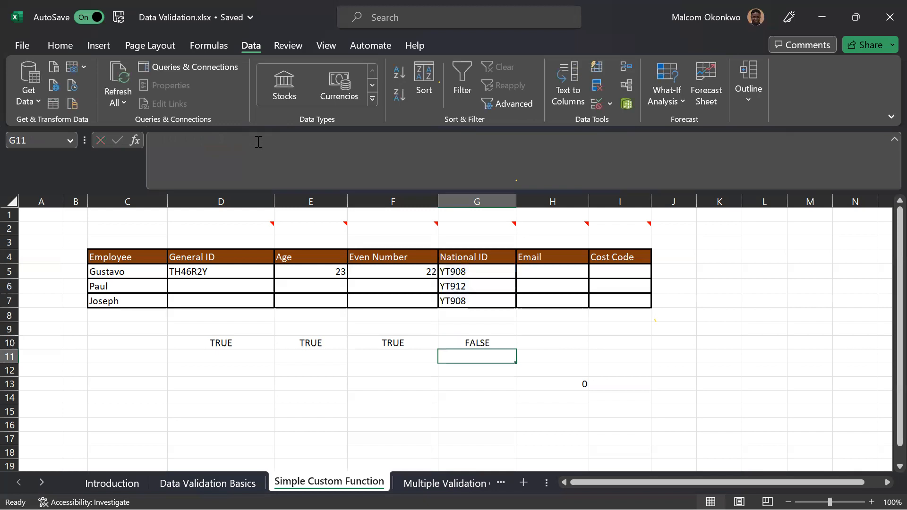
Fill the uniqueness test from G10 down through G12 to cover all three National IDs.
{"action": "left_click", "coordinate": [464, 344]}
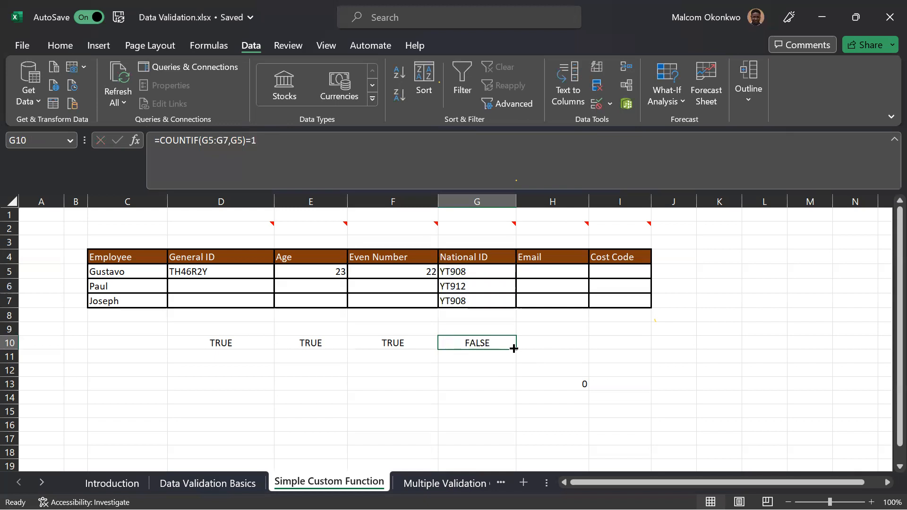
{"action": "left_click_drag", "start_coordinate": [515, 349], "coordinate": [514, 357]}
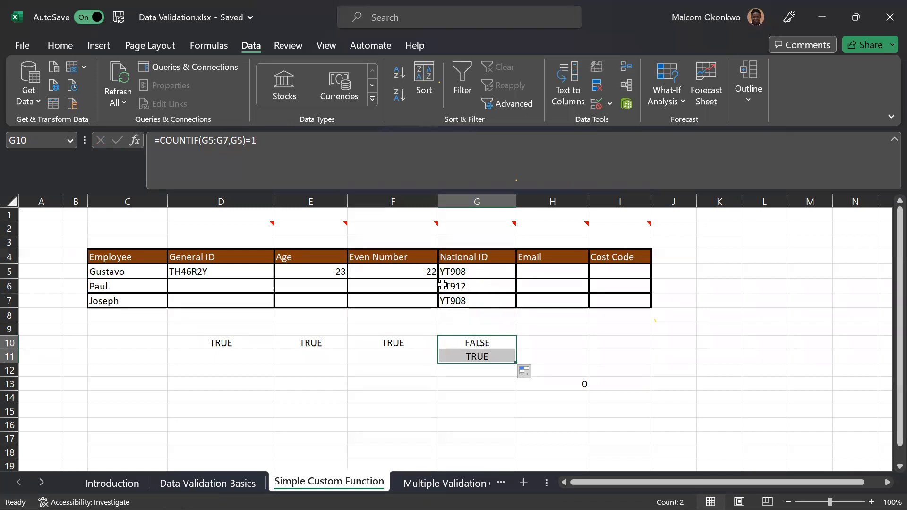
{"action": "left_click_drag", "start_coordinate": [517, 364], "coordinate": [515, 375]}
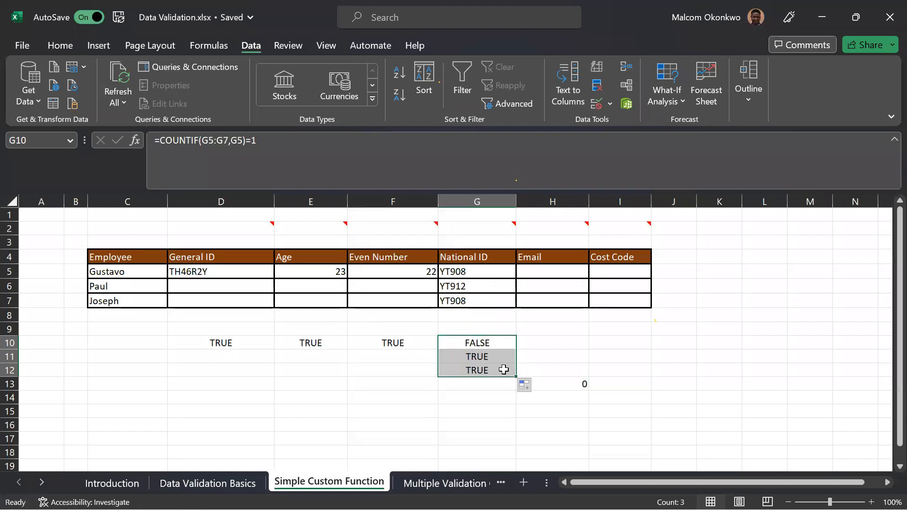
Delete the copied uniqueness formula from G12.
{"action": "left_click", "coordinate": [495, 369]}
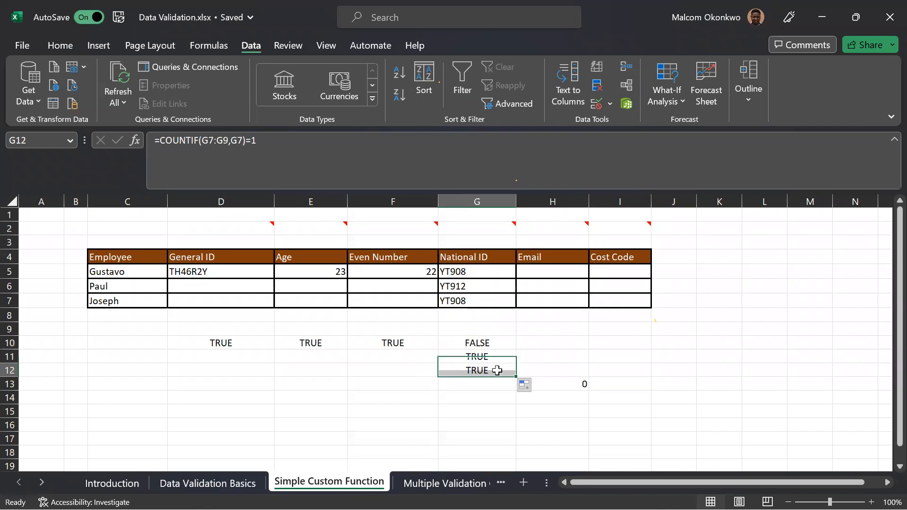
{"action": "key", "text": "Delete"}
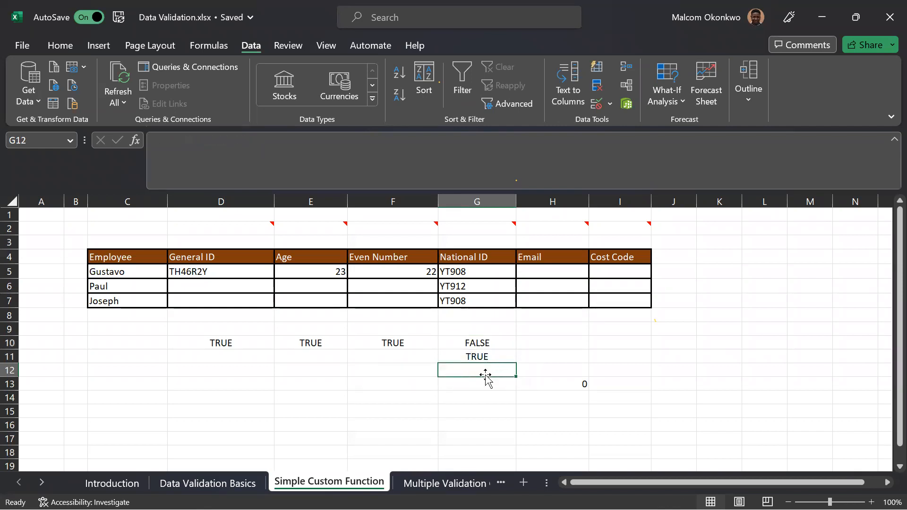
Fill the uniqueness formula from G11 down into G12.
{"action": "left_click", "coordinate": [465, 272]}
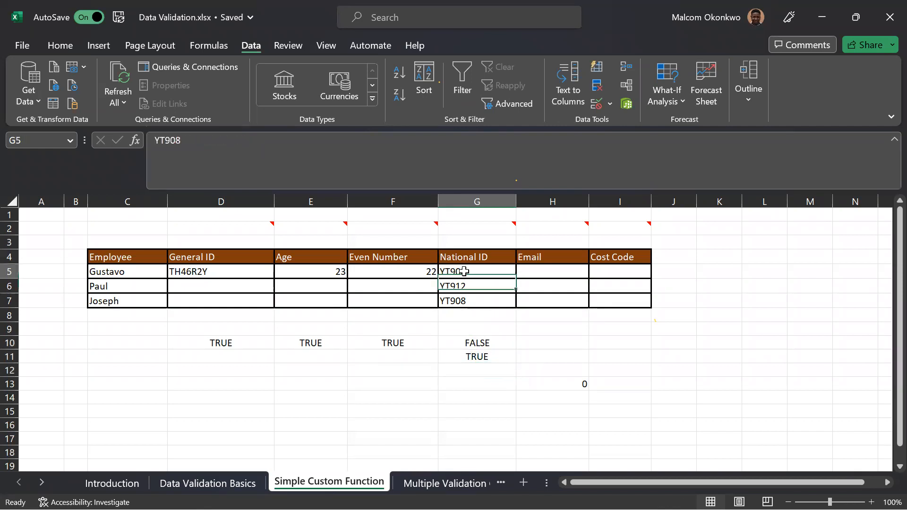
{"action": "left_click", "coordinate": [482, 359]}
{"action": "left_click", "coordinate": [459, 289]}
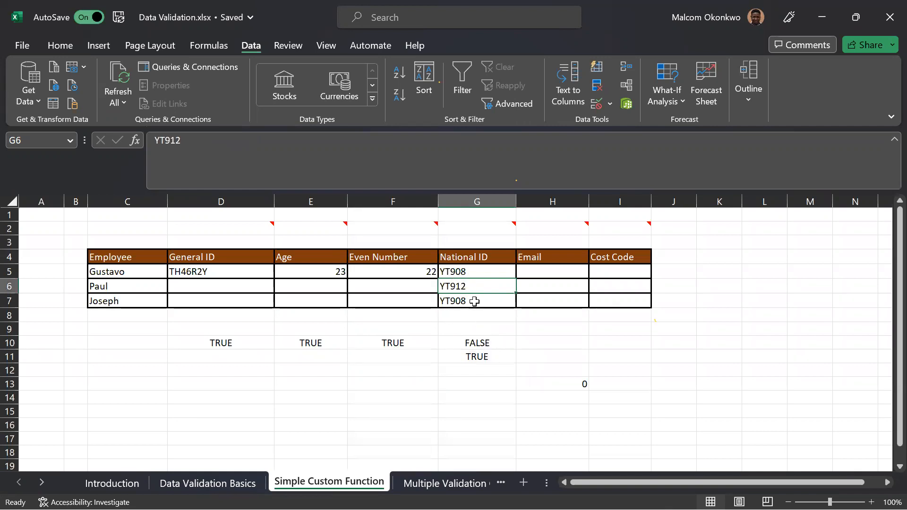
{"action": "left_click", "coordinate": [482, 371]}
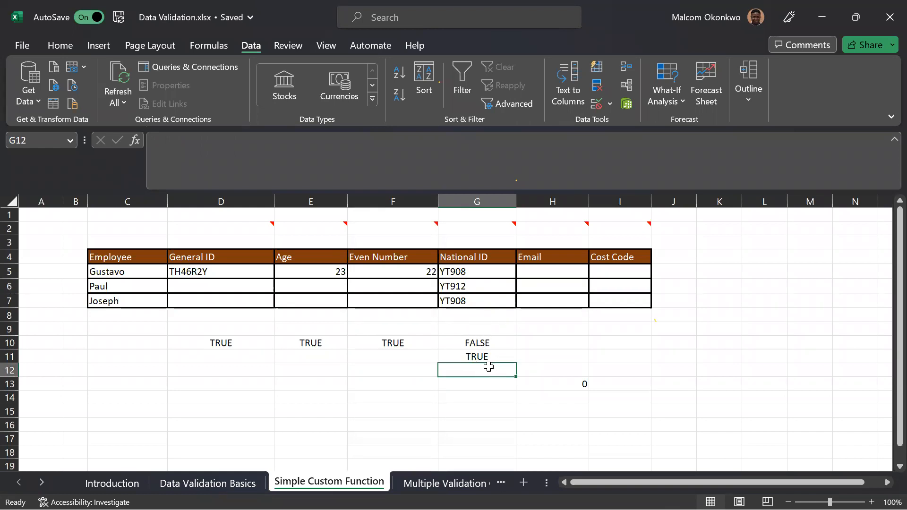
{"action": "key", "text": "ctrl+d"}
Make the counted range in the G12 formula absolute, as $G$7:$G$9.
{"action": "double_click", "coordinate": [492, 370]}
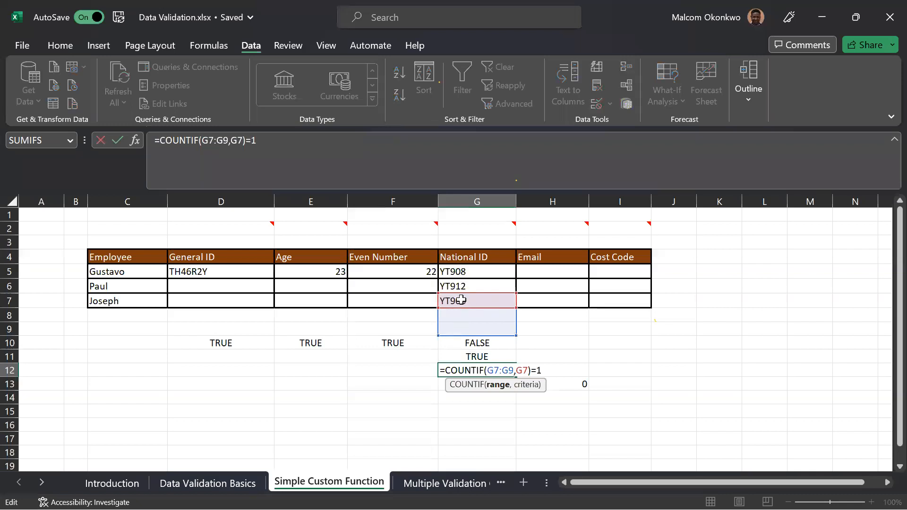
{"action": "left_click_drag", "start_coordinate": [515, 371], "coordinate": [487, 370]}
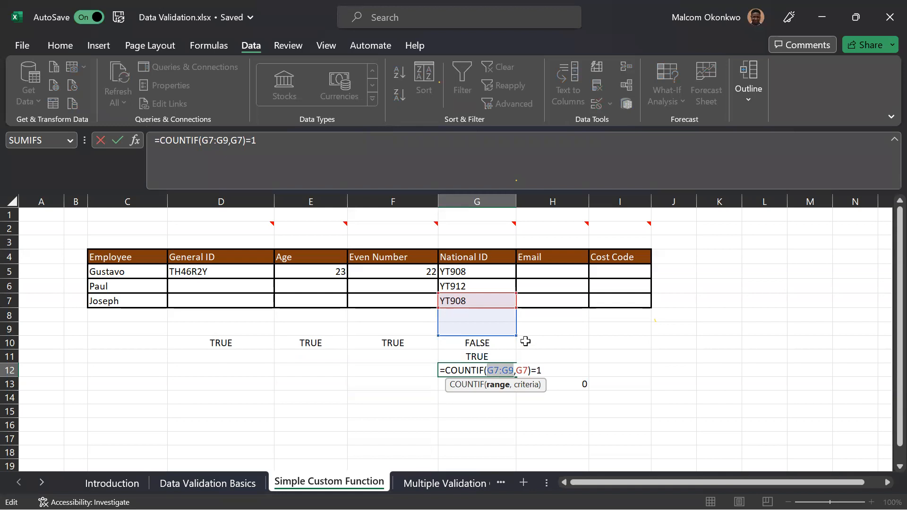
{"action": "key", "text": "F4"}
{"action": "key", "text": "Return"}
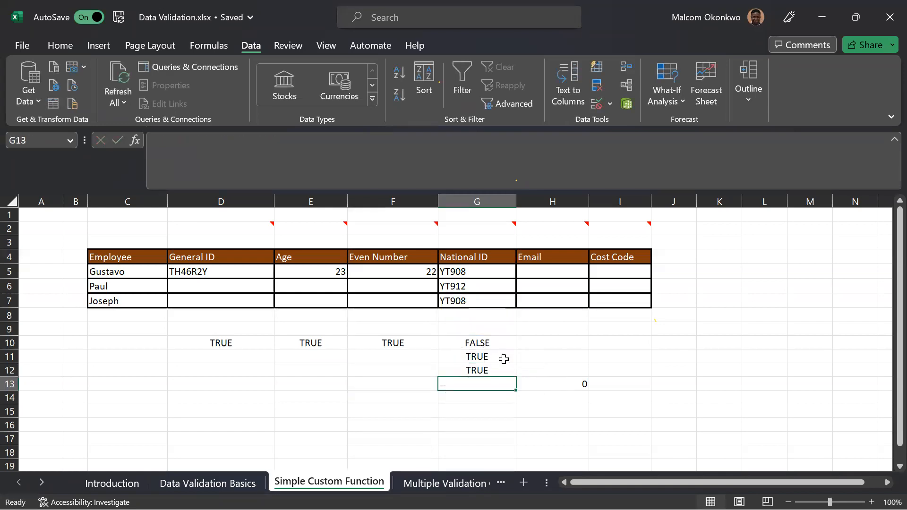
Replace the counted range in the G12 formula with the absolute range $G$5:$G$7.
{"action": "left_click", "coordinate": [492, 368]}
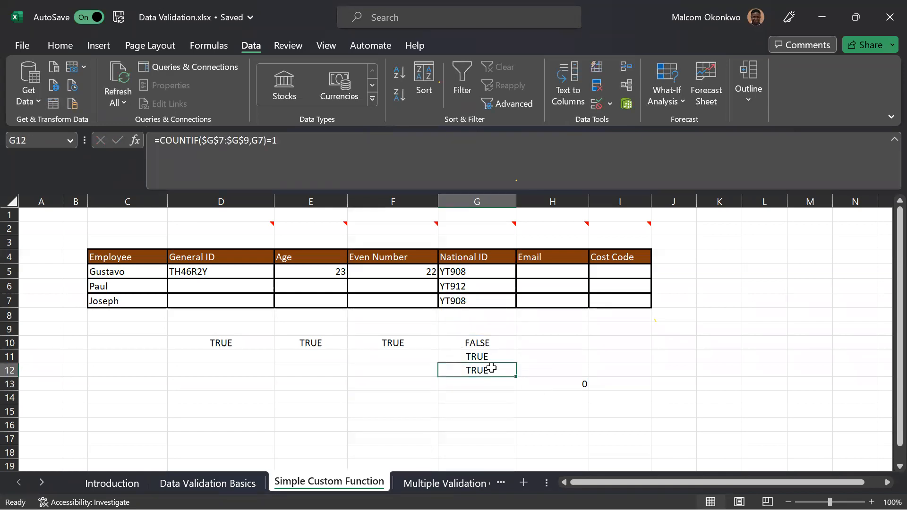
{"action": "double_click", "coordinate": [491, 370]}
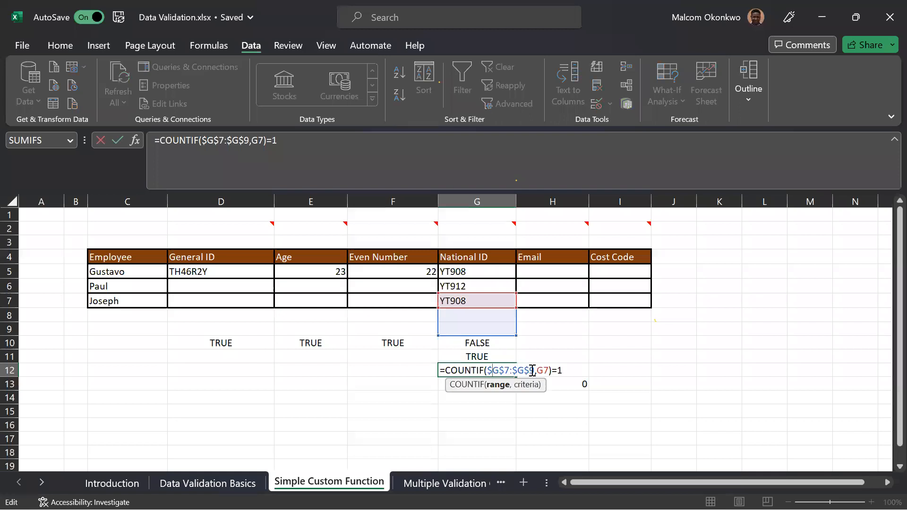
{"action": "left_click_drag", "start_coordinate": [533, 370], "coordinate": [492, 369]}
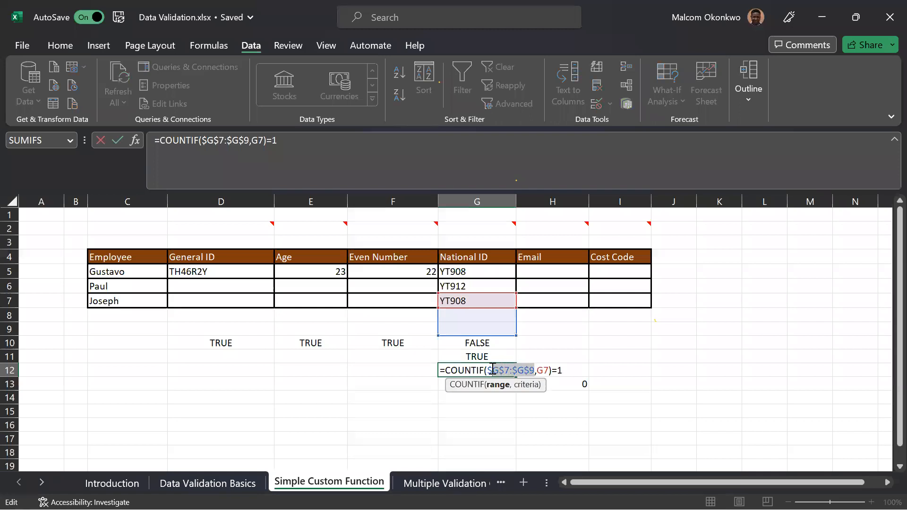
{"action": "left_click_drag", "start_coordinate": [466, 273], "coordinate": [466, 298]}
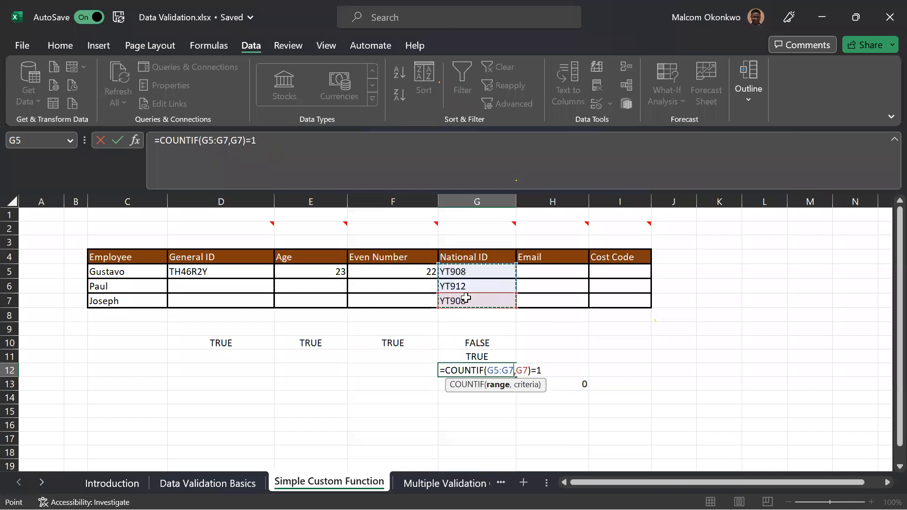
{"action": "key", "text": "F4"}
{"action": "key", "text": "Return"}
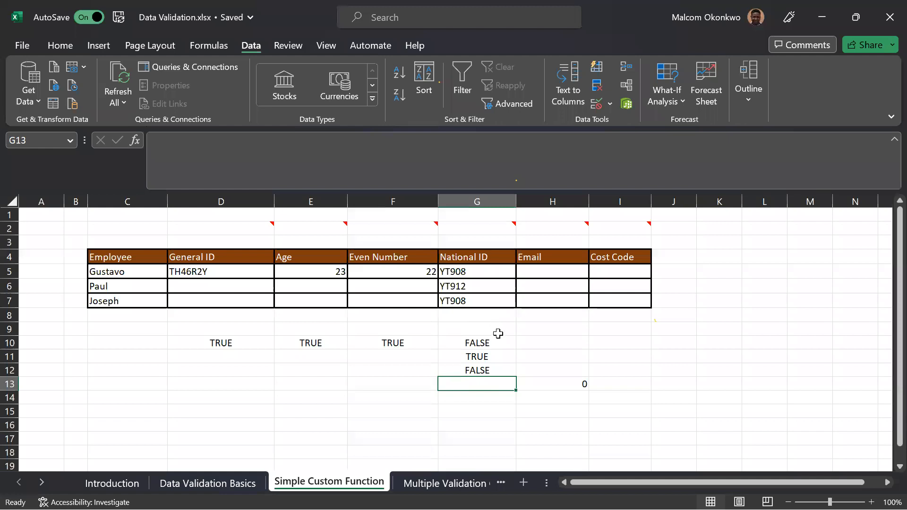
Copy the formula text =COUNTIF(G5:G7,G5)=1 from G10, leaving the cell's content as it is.
{"action": "left_click", "coordinate": [491, 341]}
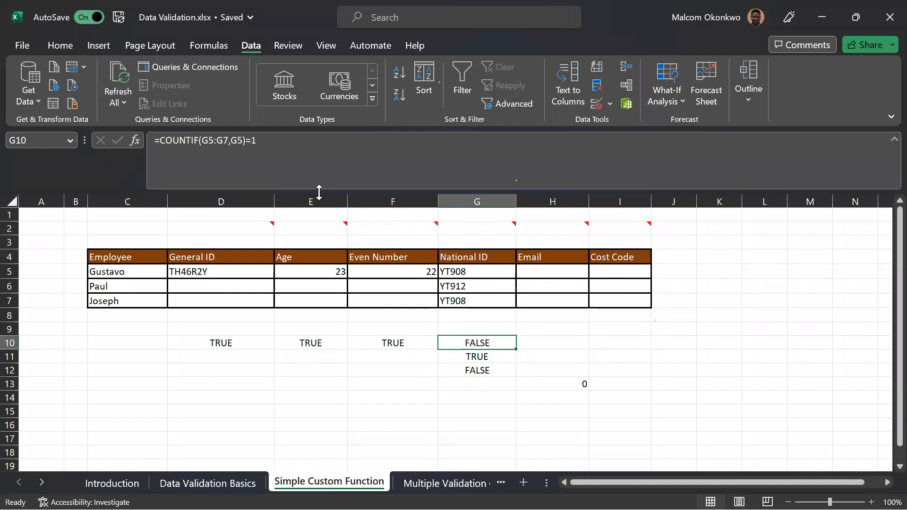
{"action": "left_click_drag", "start_coordinate": [267, 143], "coordinate": [155, 143]}
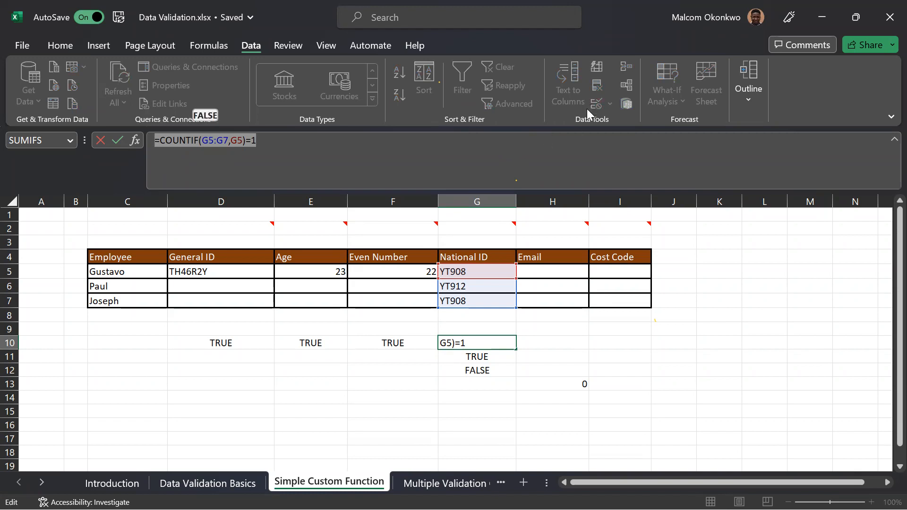
{"action": "key", "text": "Escape"}
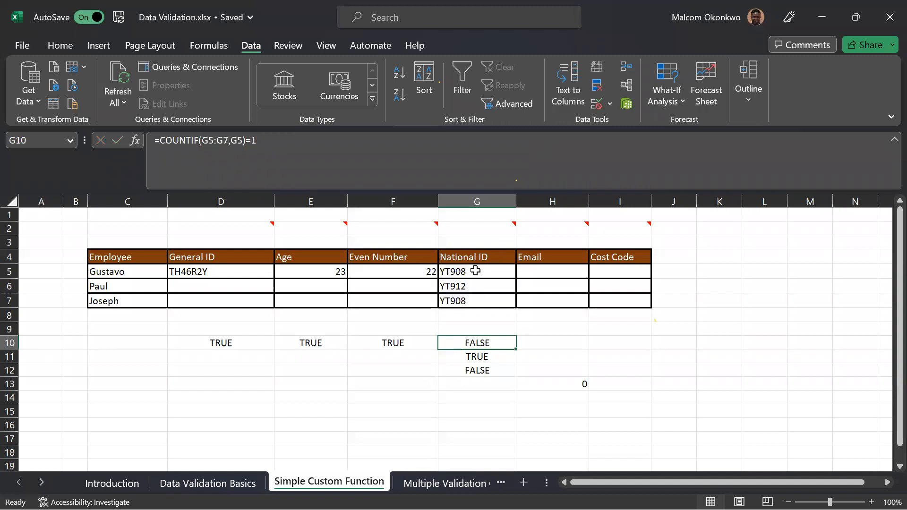
Clear the sample National IDs from G5:G7.
{"action": "left_click_drag", "start_coordinate": [475, 271], "coordinate": [482, 303]}
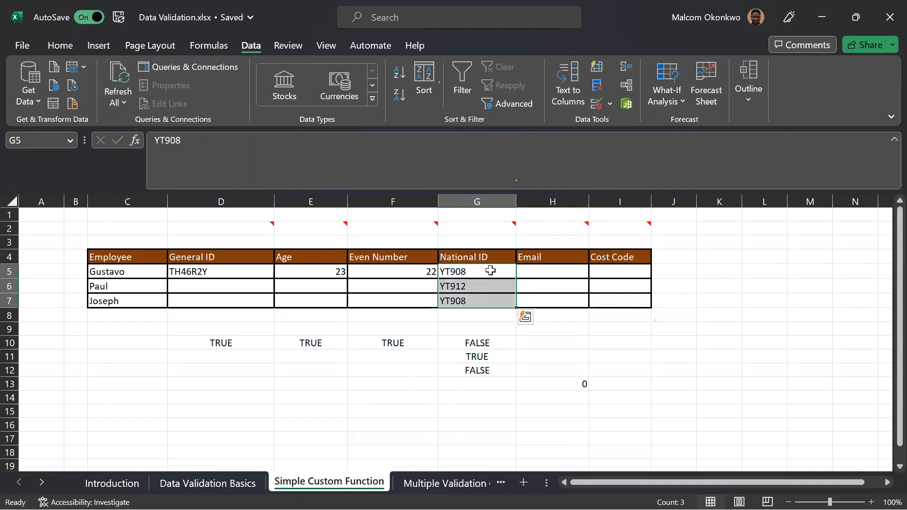
{"action": "key", "text": "Delete"}
{"action": "key", "text": "shift+Up"}
Add a Custom data validation rule to G5 using the copied formula =COUNTIF(G5:G7,G5)=1.
{"action": "left_click", "coordinate": [491, 269]}
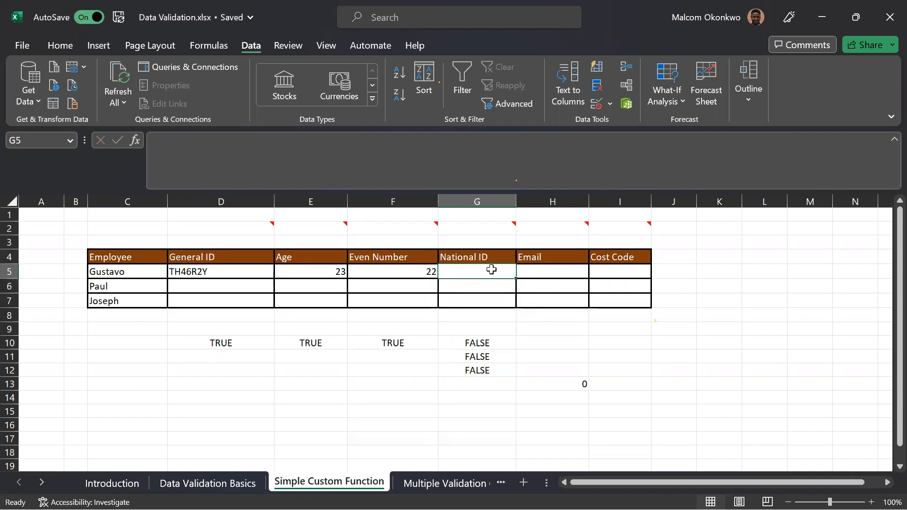
{"action": "left_click", "coordinate": [596, 103]}
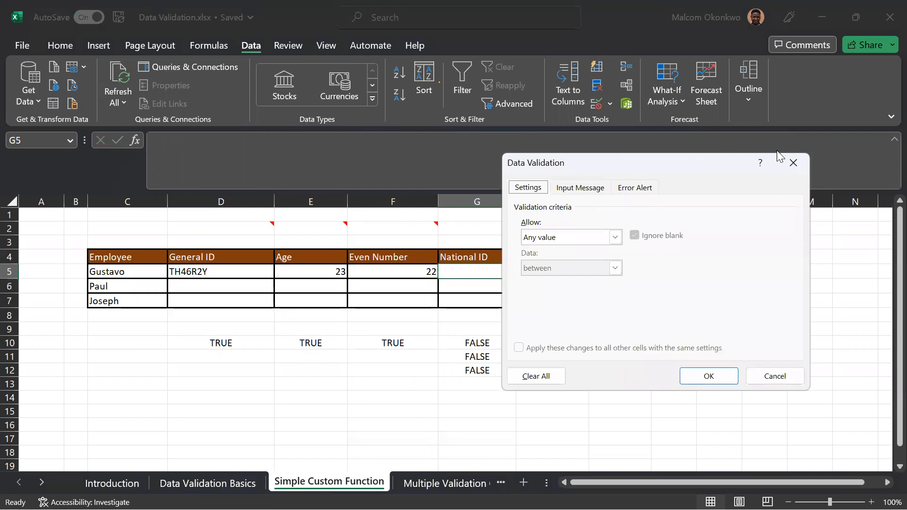
{"action": "left_click", "coordinate": [614, 237]}
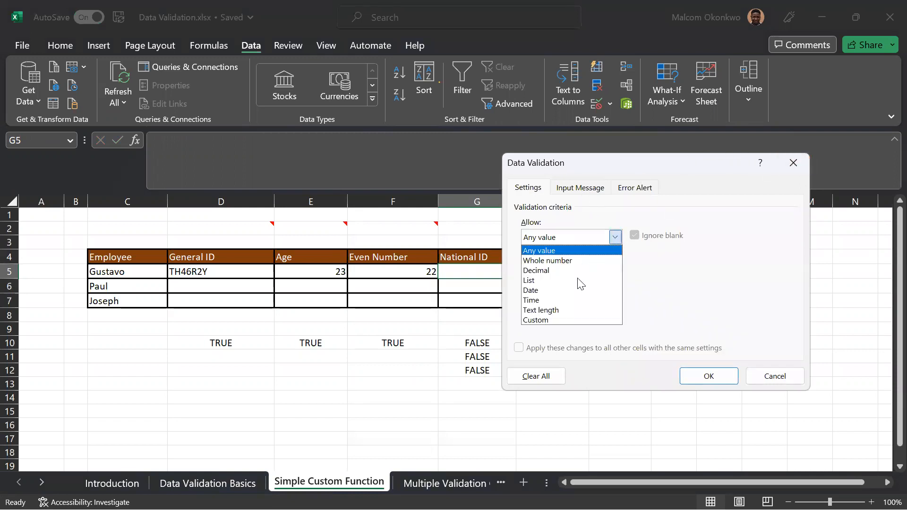
{"action": "left_click", "coordinate": [561, 317]}
{"action": "left_click", "coordinate": [549, 293]}
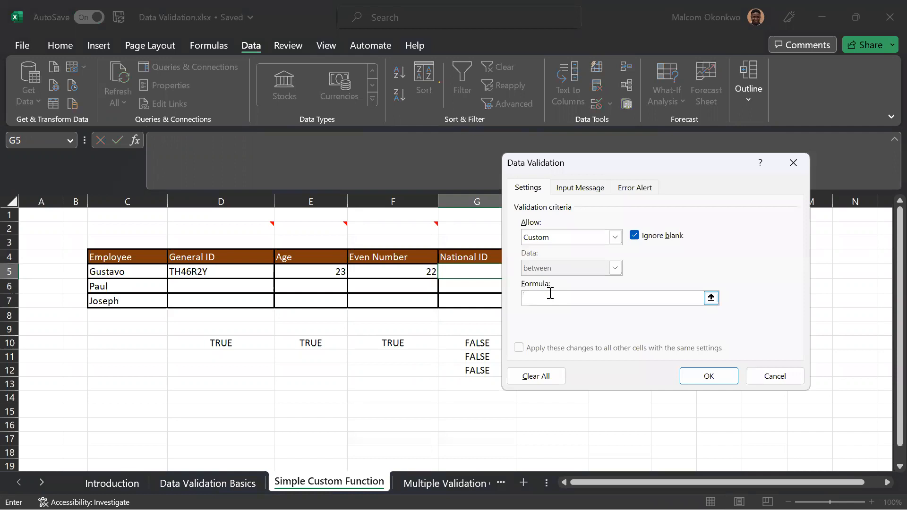
{"action": "type", "text": "=COUNTIF(G5:G7,G5)=1"}
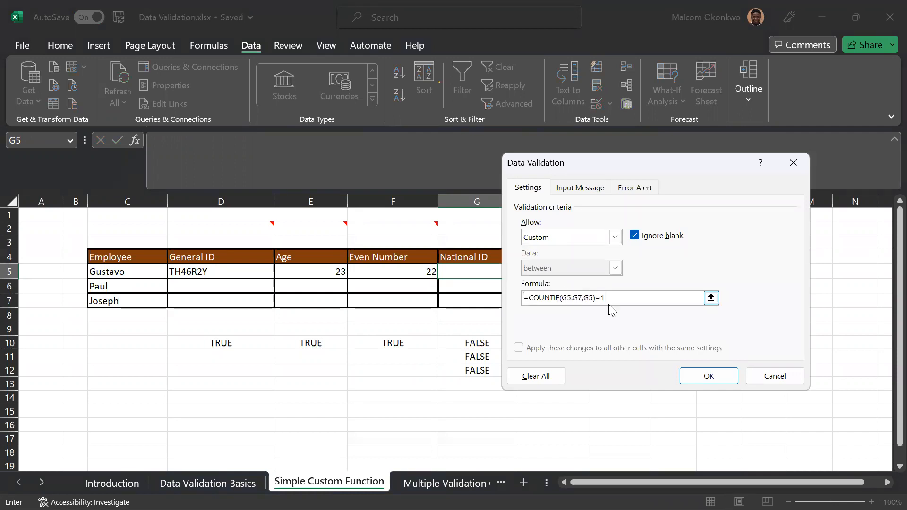
{"action": "left_click", "coordinate": [709, 376]}
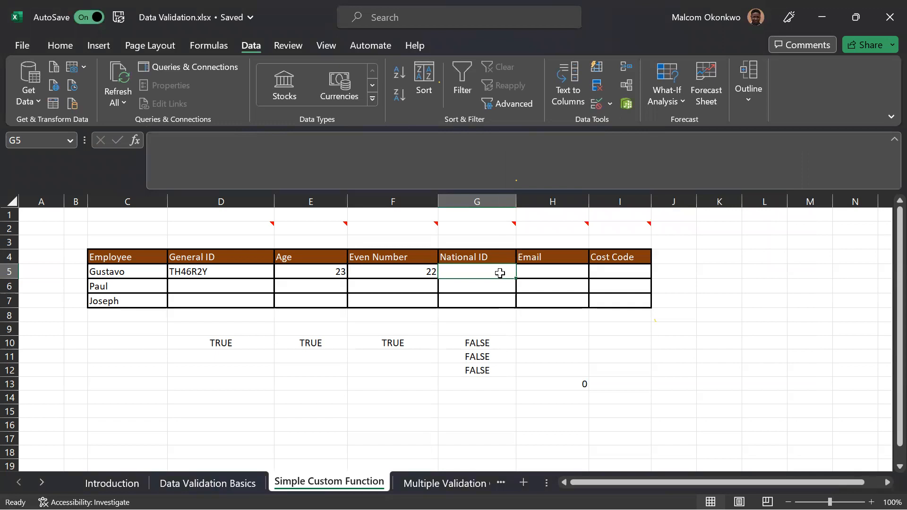
Copy only the validation rule from G5 to G6:G7 with Paste Special.
{"action": "key", "text": "ctrl+c"}
{"action": "left_click_drag", "start_coordinate": [495, 286], "coordinate": [495, 302]}
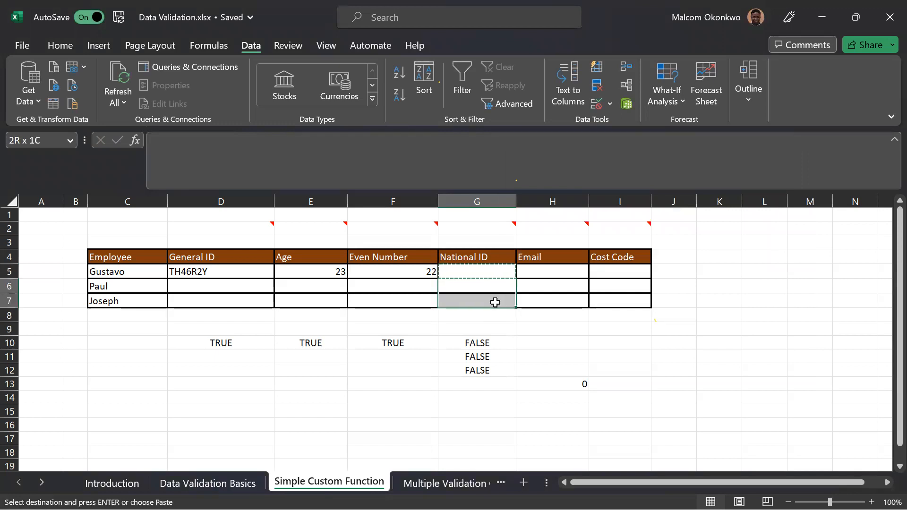
{"action": "right_click", "coordinate": [490, 287]}
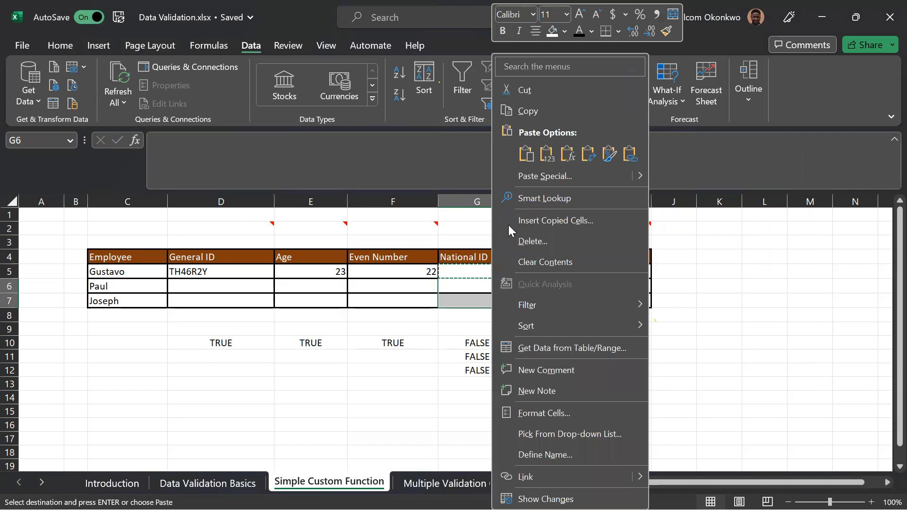
{"action": "left_click", "coordinate": [534, 181]}
{"action": "left_click", "coordinate": [419, 195]}
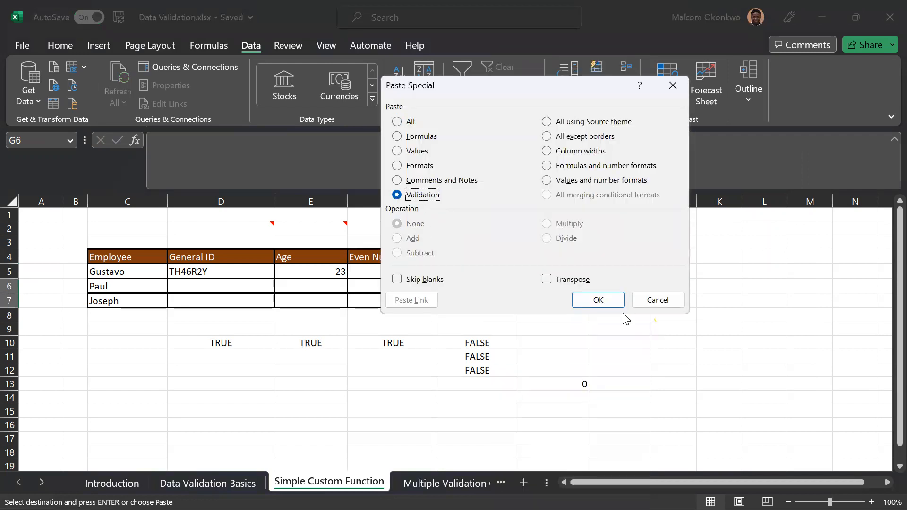
{"action": "left_click", "coordinate": [598, 300]}
{"action": "left_click", "coordinate": [471, 317]}
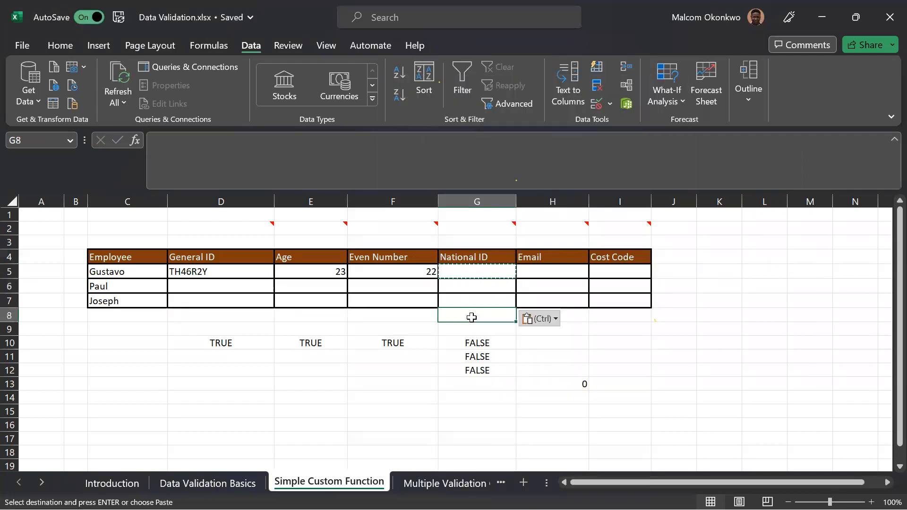
{"action": "key", "text": "Escape"}
Test the uniqueness rule by entering a sample National ID in G5 and the same ID again in G6.
{"action": "left_click", "coordinate": [465, 274]}
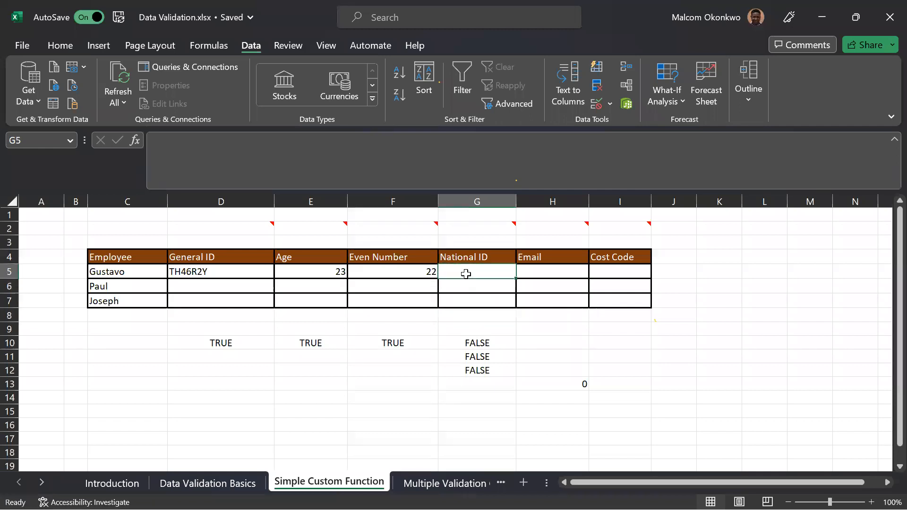
{"action": "type", "text": "YT"}
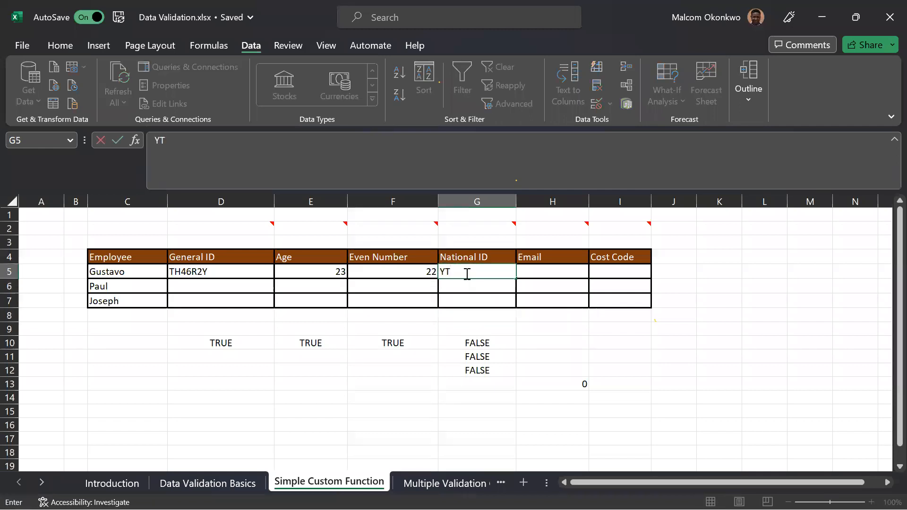
{"action": "type", "text": "908"}
{"action": "key", "text": "Return"}
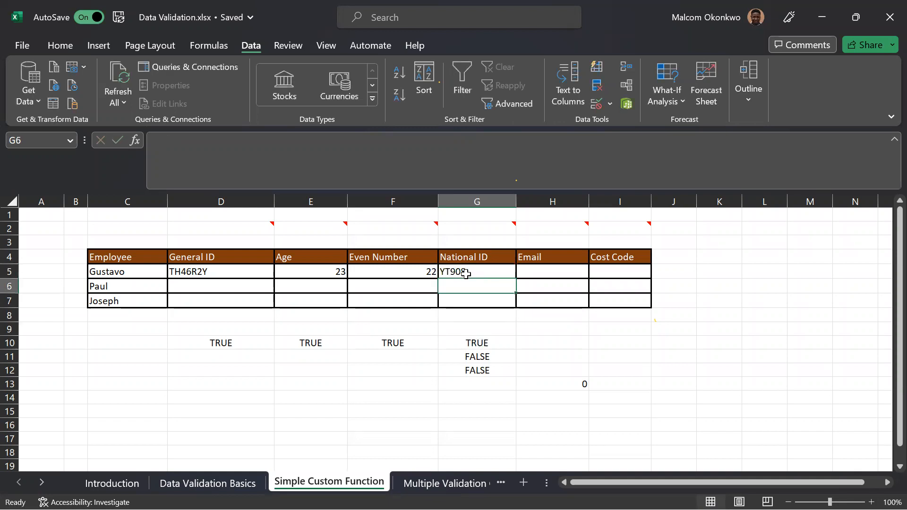
{"action": "type", "text": "YT9"}
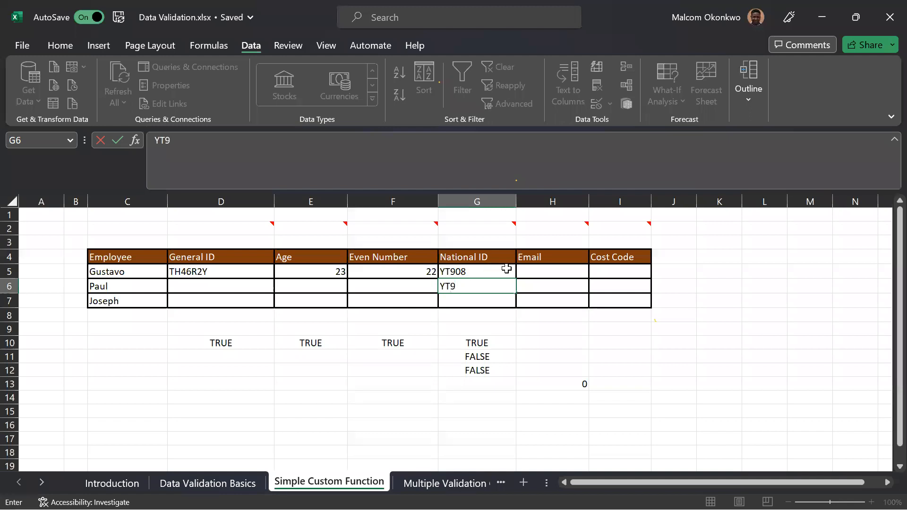
{"action": "type", "text": "08"}
{"action": "key", "text": "Return"}
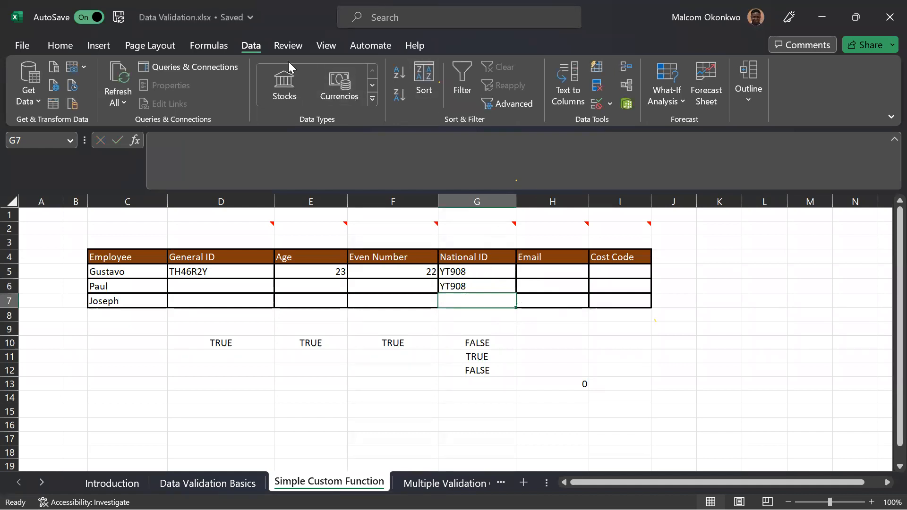
Make the counted range absolute in the validation rule for G5:G7, giving the formula =COUNTIF($G$5:$G$7,G5)=1.
{"action": "left_click_drag", "start_coordinate": [485, 273], "coordinate": [477, 302]}
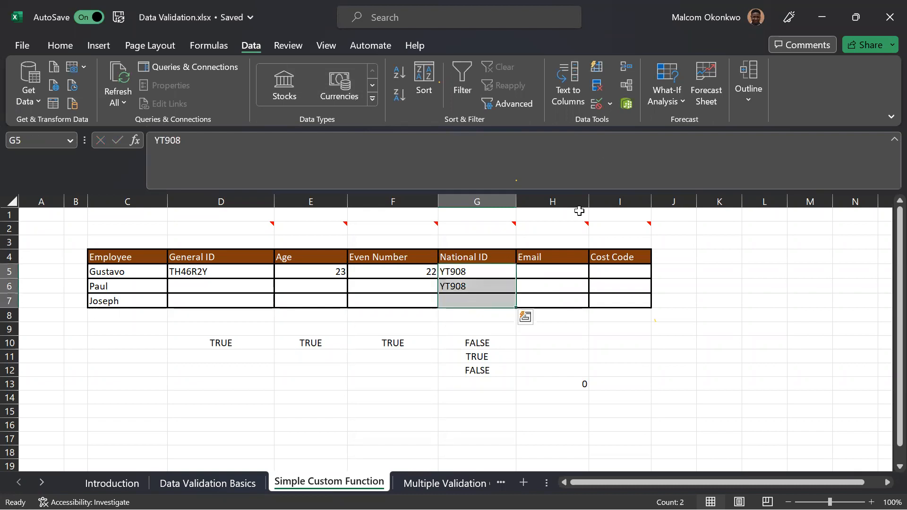
{"action": "left_click", "coordinate": [596, 103]}
{"action": "left_click_drag", "start_coordinate": [582, 298], "coordinate": [563, 301]}
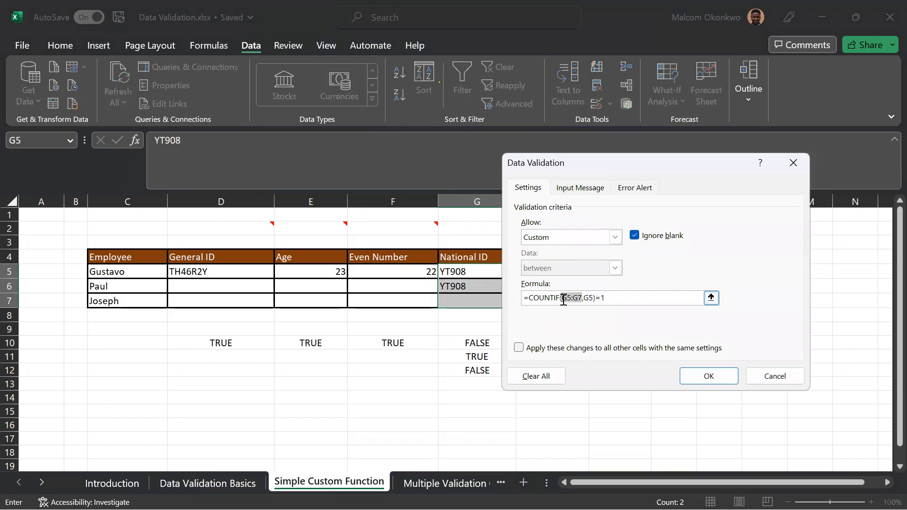
{"action": "key", "text": "F4"}
{"action": "left_click", "coordinate": [687, 369]}
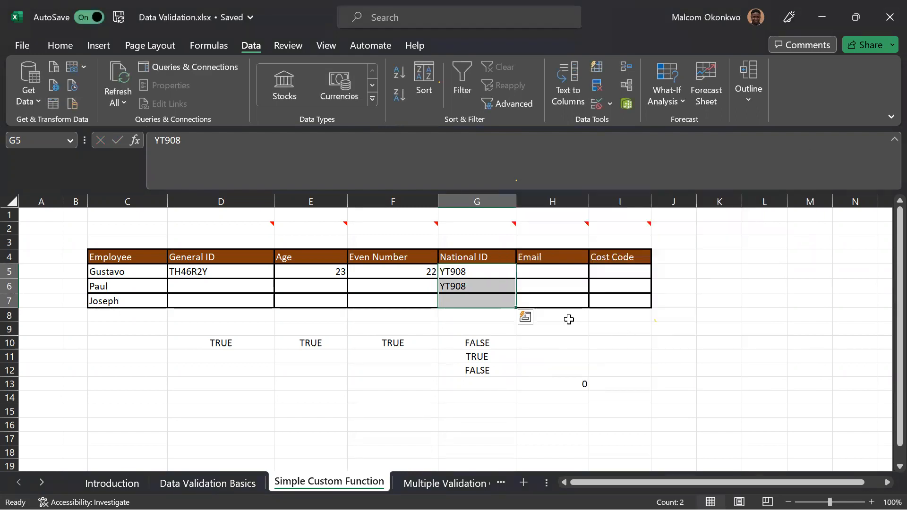
{"action": "left_click", "coordinate": [570, 326]}
Examine the custom validation formula applied to G6.
{"action": "left_click", "coordinate": [488, 285]}
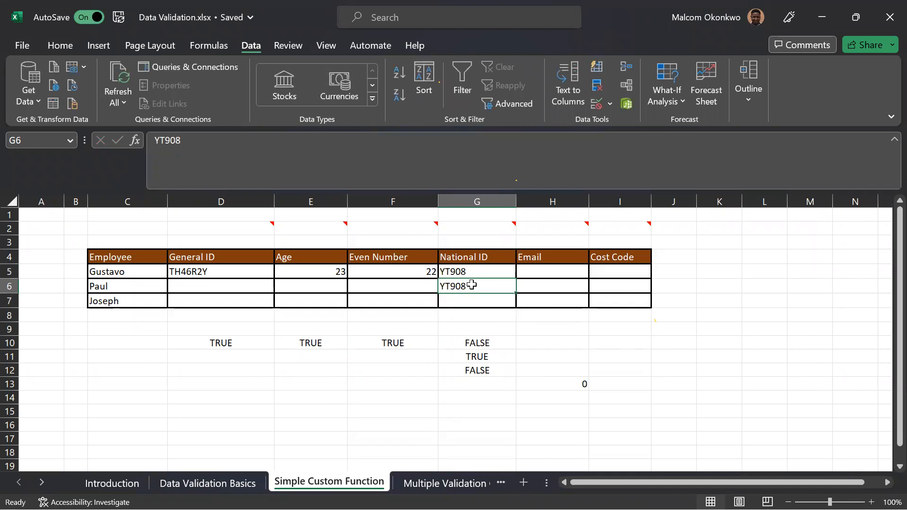
{"action": "left_click", "coordinate": [602, 107]}
{"action": "left_click", "coordinate": [625, 298]}
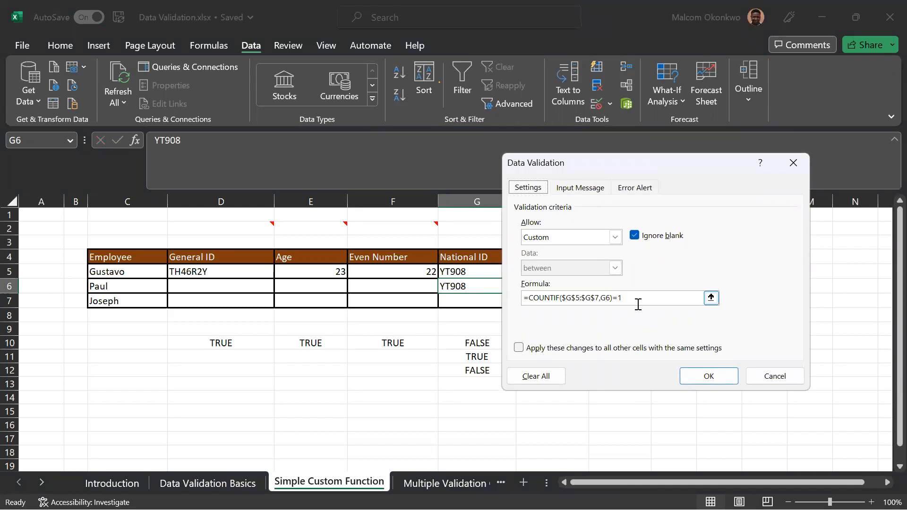
Clear the National ID entries in G5:G6 and enter a sample National ID in G5.
{"action": "left_click", "coordinate": [792, 163]}
{"action": "left_click_drag", "start_coordinate": [473, 272], "coordinate": [470, 284]}
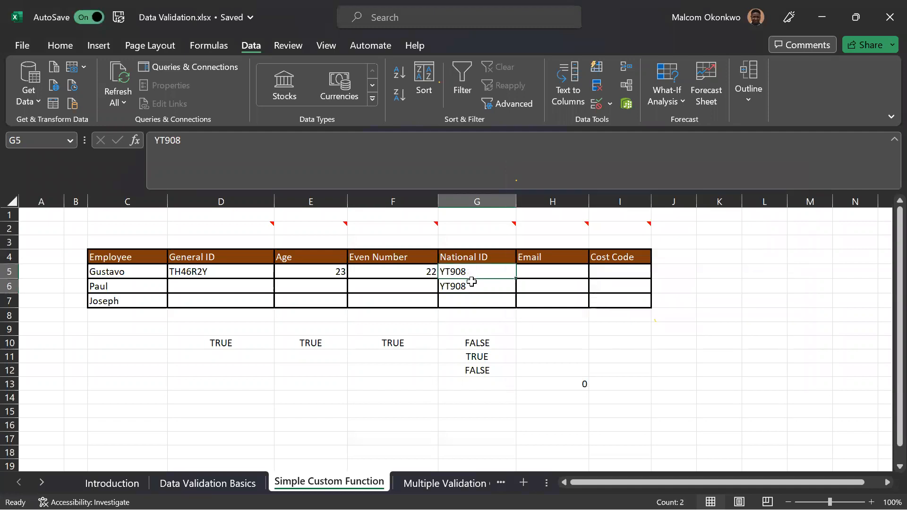
{"action": "key", "text": "Delete"}
{"action": "left_click", "coordinate": [470, 270]}
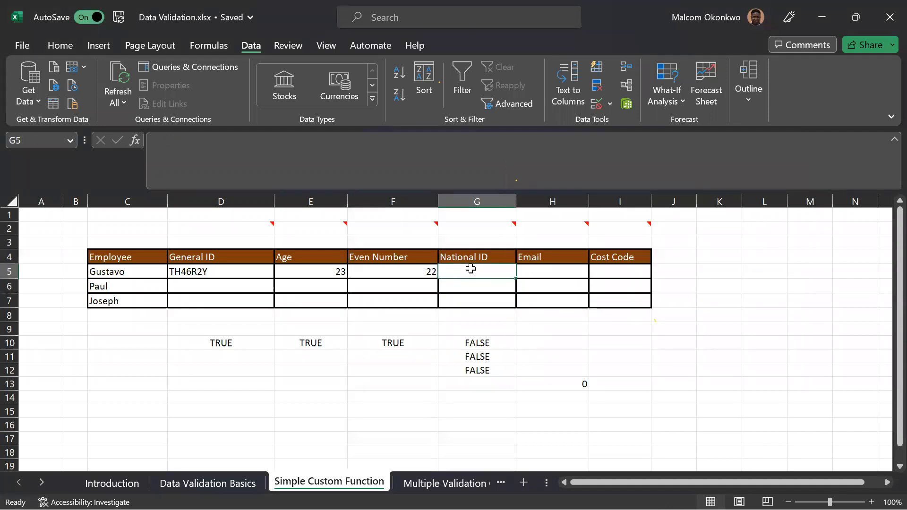
{"action": "type", "text": "YT908"}
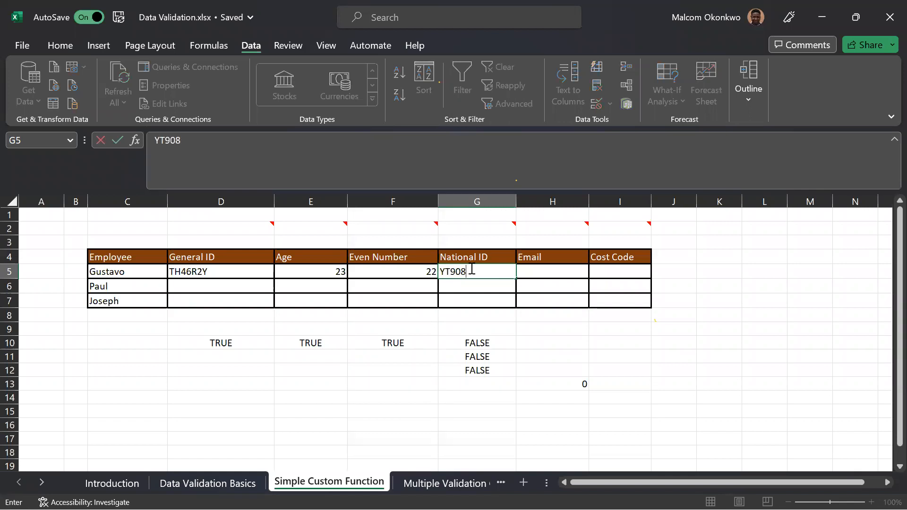
{"action": "key", "text": "Return"}
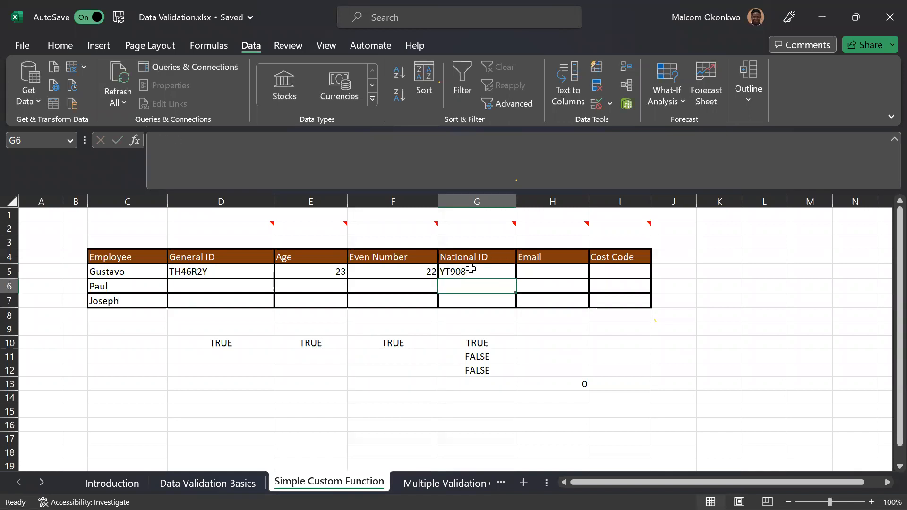
Test the uniqueness rule in G6 by trying to enter the same National ID as in G5, and discard the entry.
{"action": "type", "text": "YT908"}
{"action": "key", "text": "Return"}
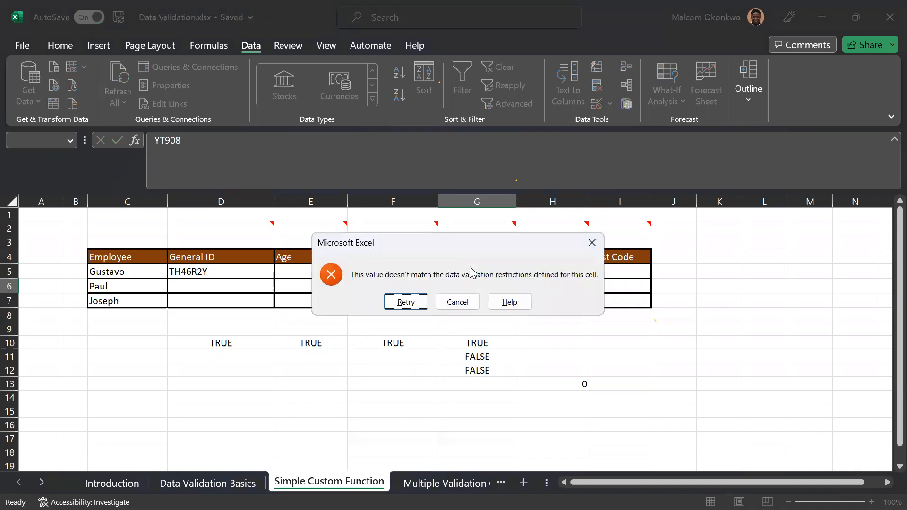
{"action": "left_click", "coordinate": [414, 303]}
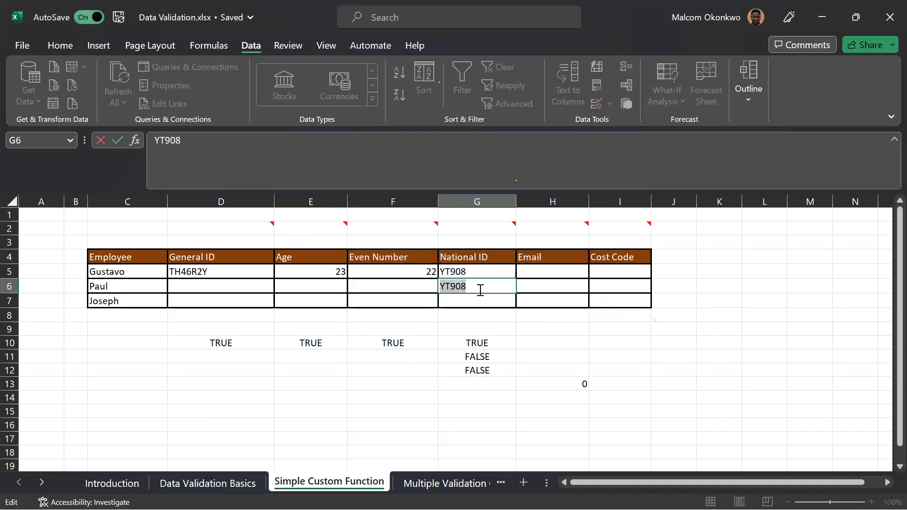
{"action": "key", "text": "Return"}
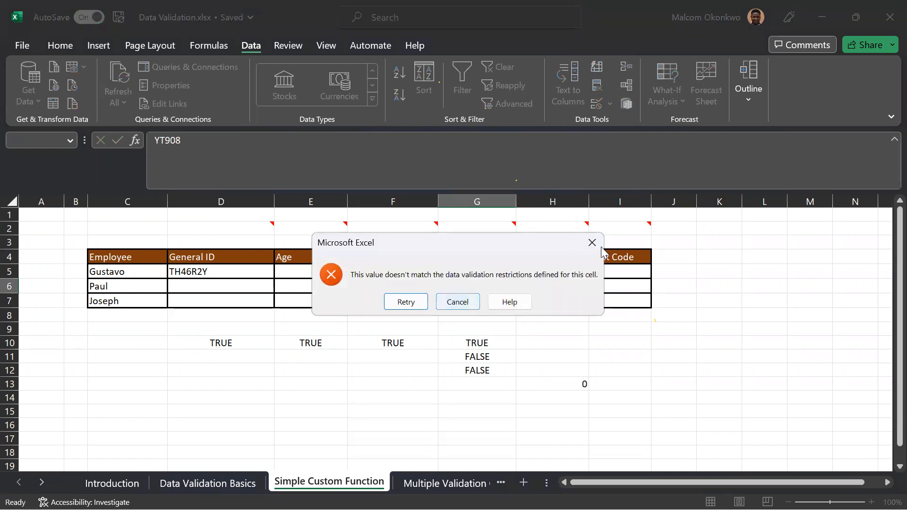
{"action": "left_click", "coordinate": [591, 243]}
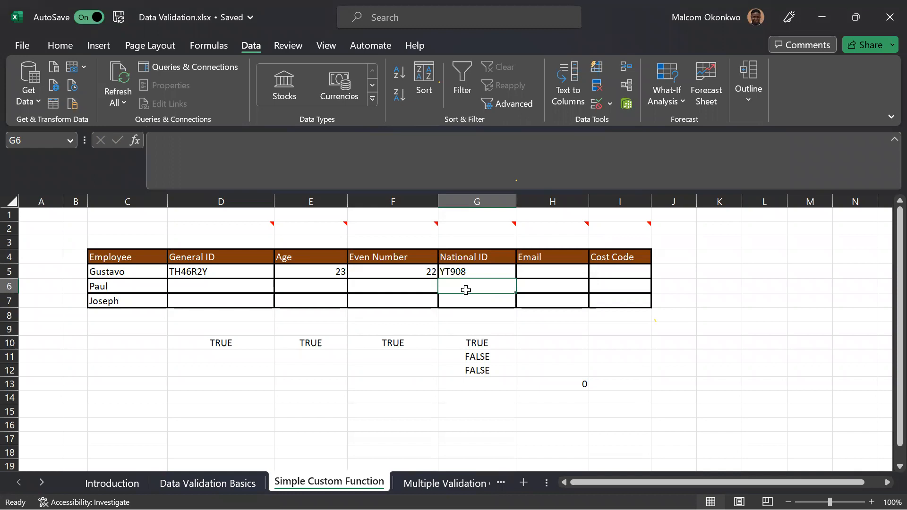
Enter a different, unique sample National ID in G6.
{"action": "type", "text": "YT912"}
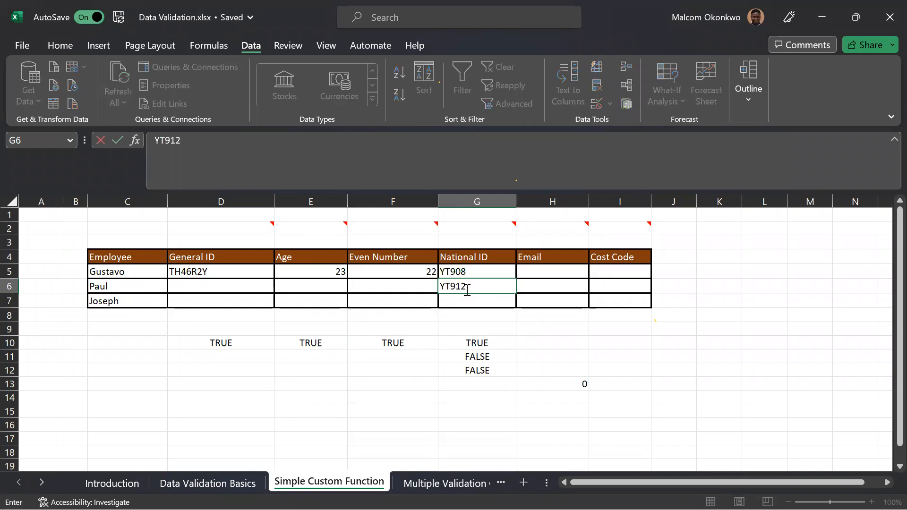
{"action": "key", "text": "Return"}
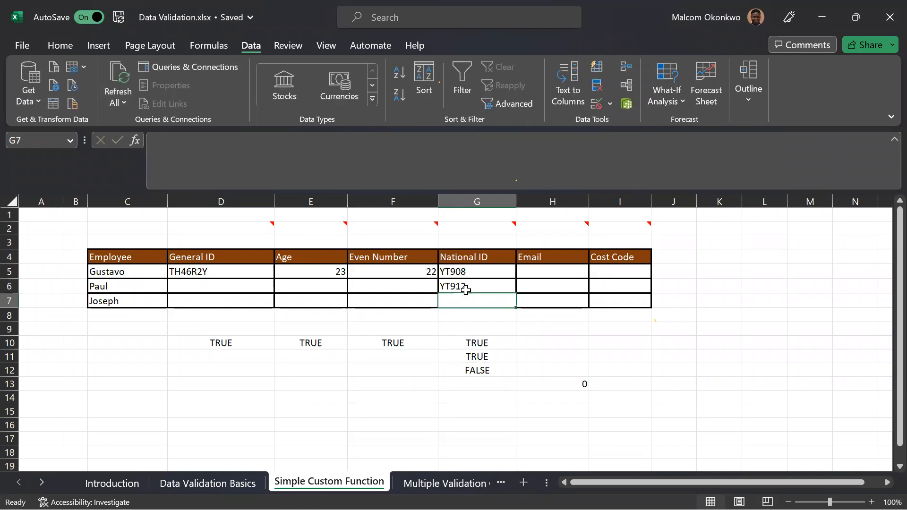
Test the uniqueness rule in G7 by trying the National IDs from G5 and G6 in turn, and discard the entry.
{"action": "type", "text": "9"}
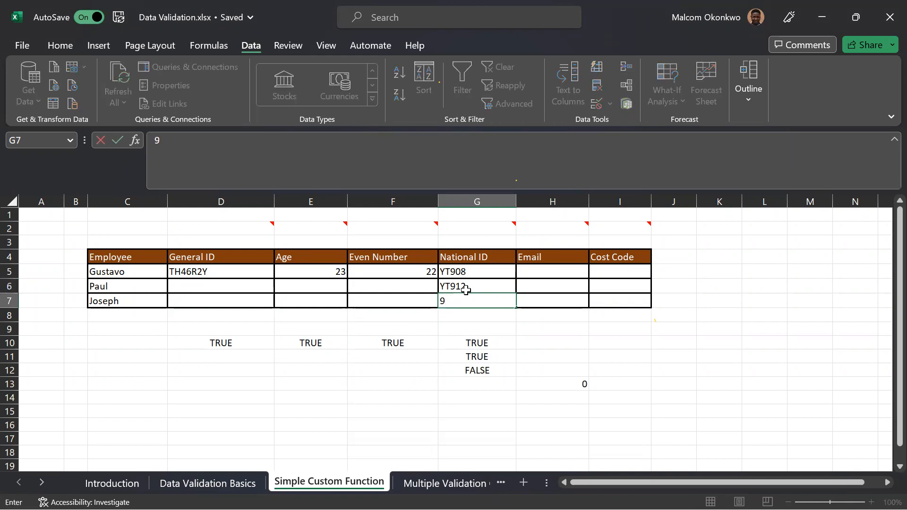
{"action": "type", "text": "T908"}
{"action": "key", "text": "Return"}
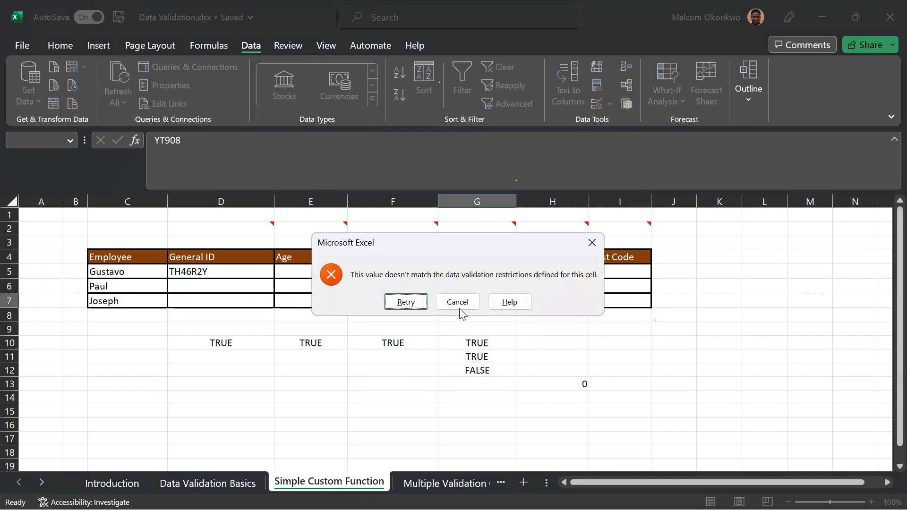
{"action": "left_click", "coordinate": [418, 302]}
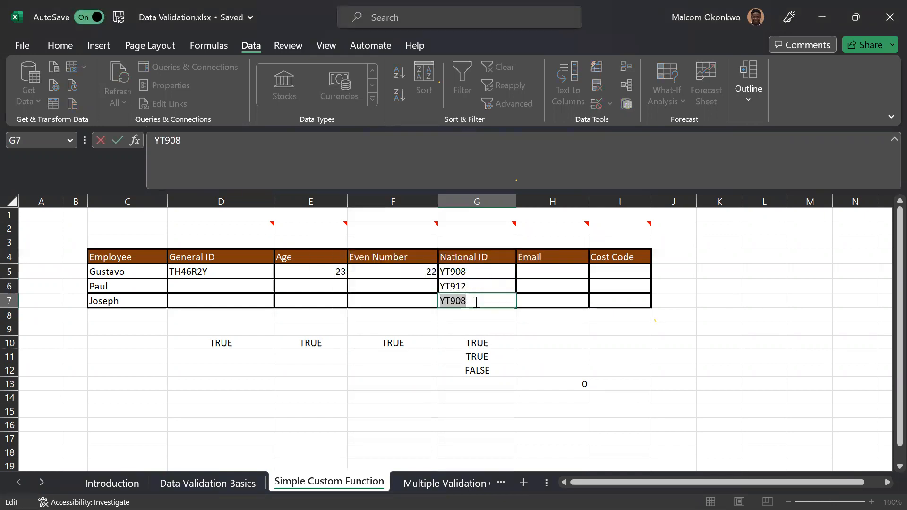
{"action": "type", "text": "YT912"}
{"action": "key", "text": "Return"}
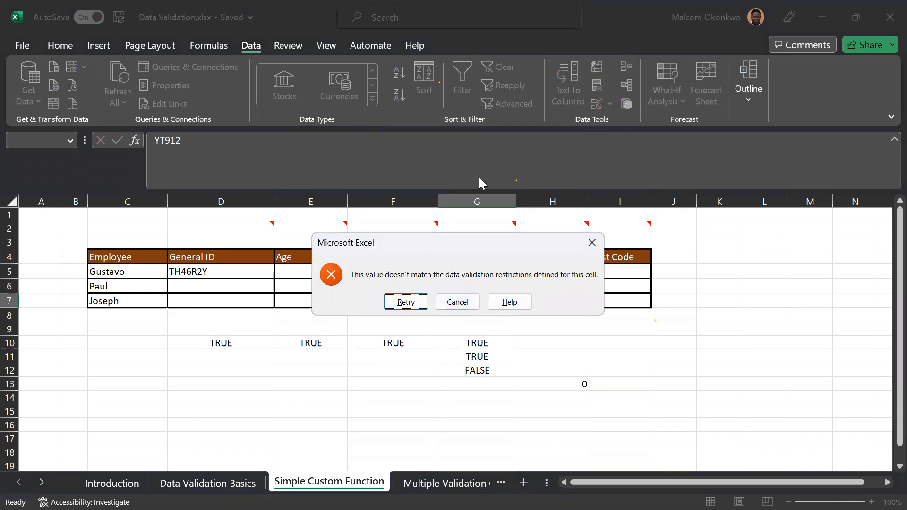
{"action": "left_click", "coordinate": [591, 240]}
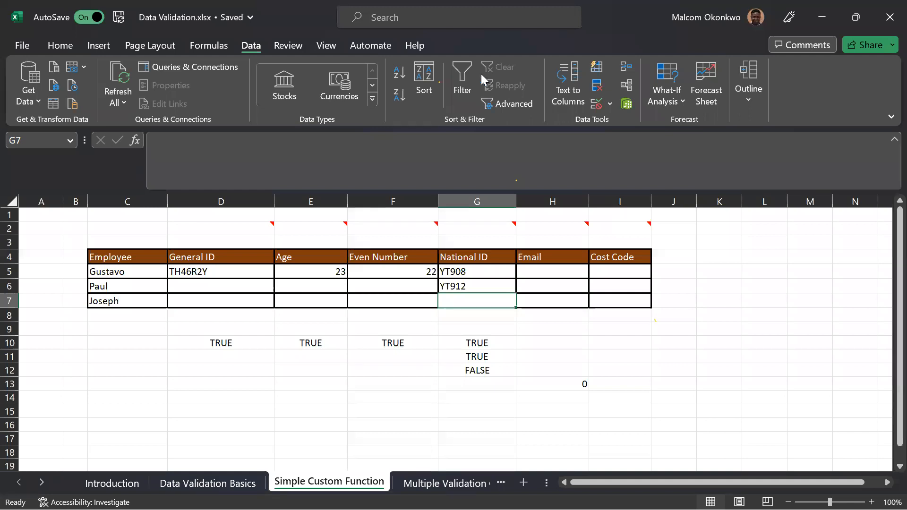
{"action": "key", "text": "alt+Tab"}
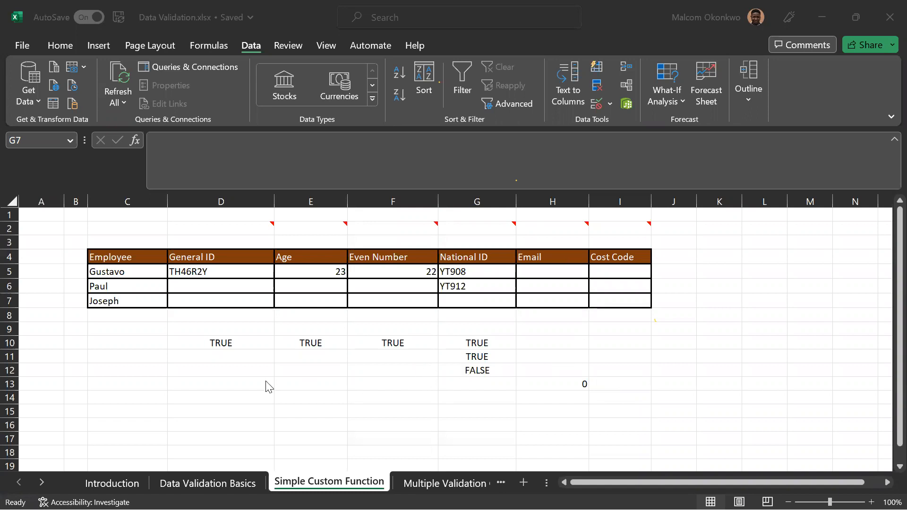
Enter the formula =SUM(F13:F16) in D13.
{"action": "left_click", "coordinate": [236, 381]}
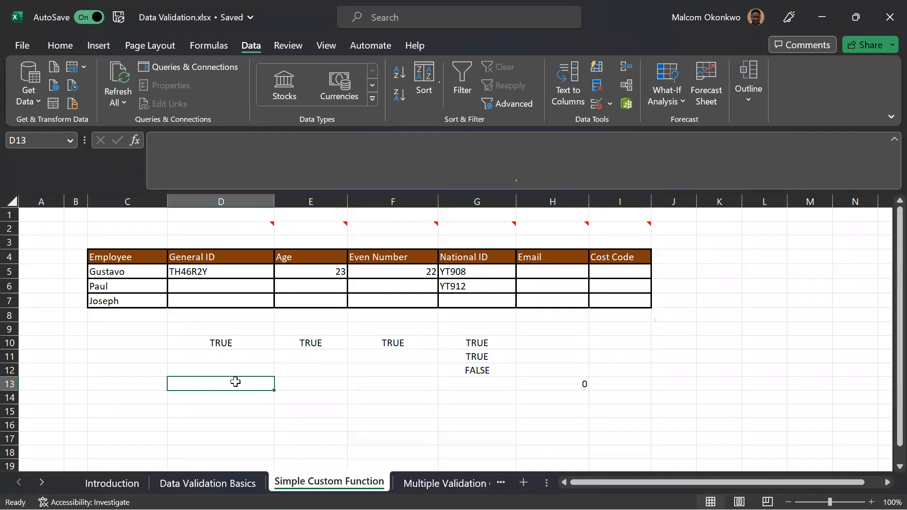
{"action": "type", "text": "="}
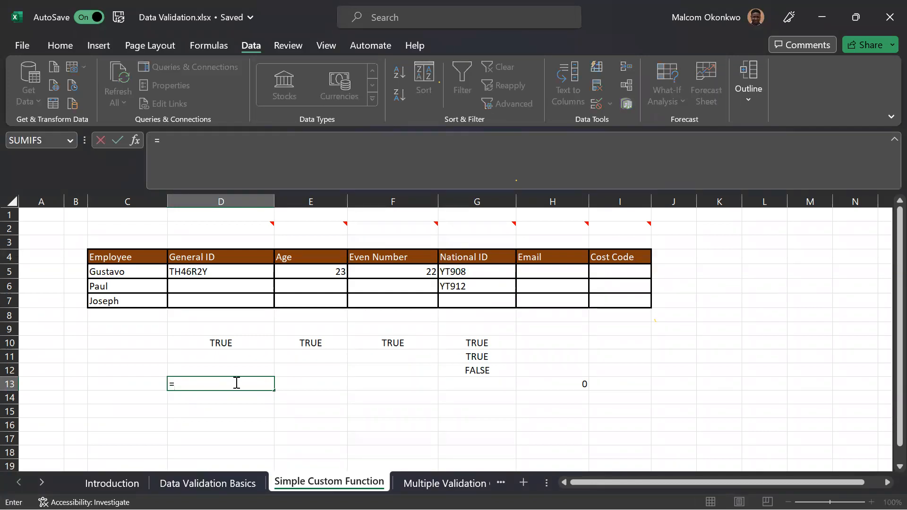
{"action": "type", "text": "SUM"}
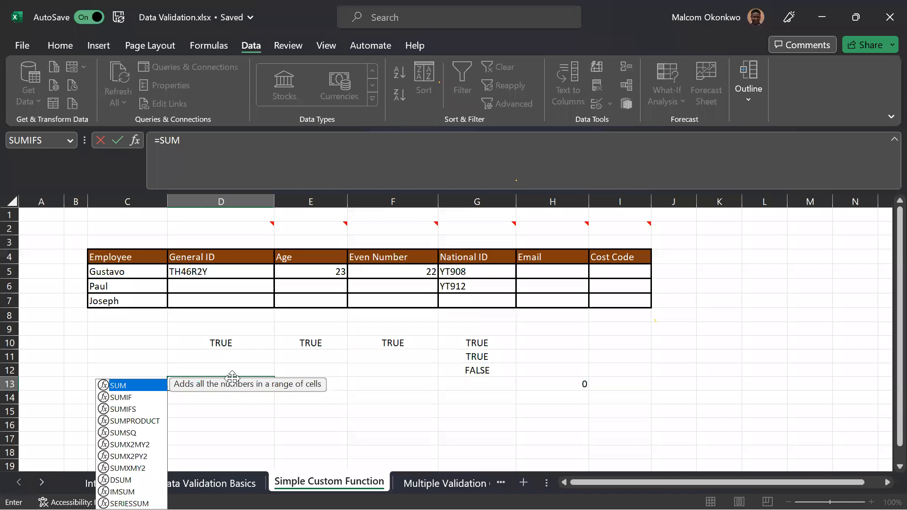
{"action": "left_click_drag", "start_coordinate": [361, 386], "coordinate": [363, 412]}
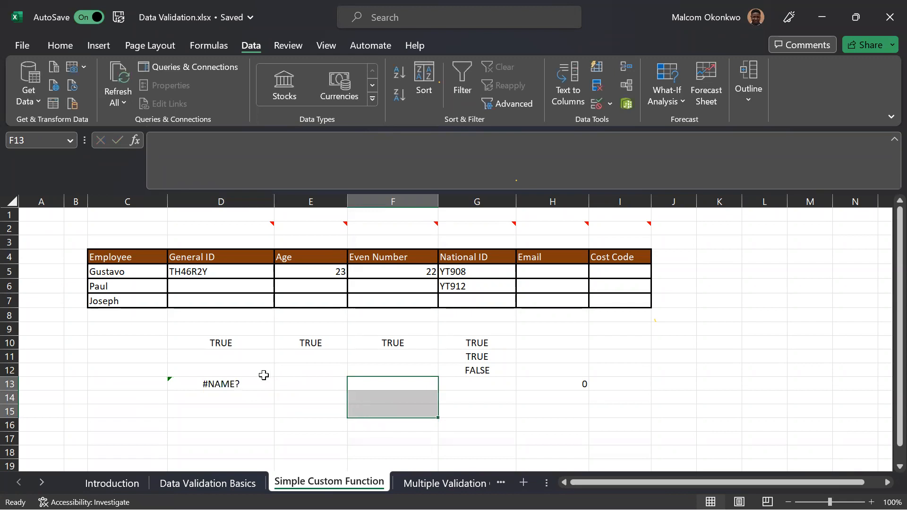
{"action": "left_click", "coordinate": [252, 389]}
{"action": "left_click", "coordinate": [194, 146]}
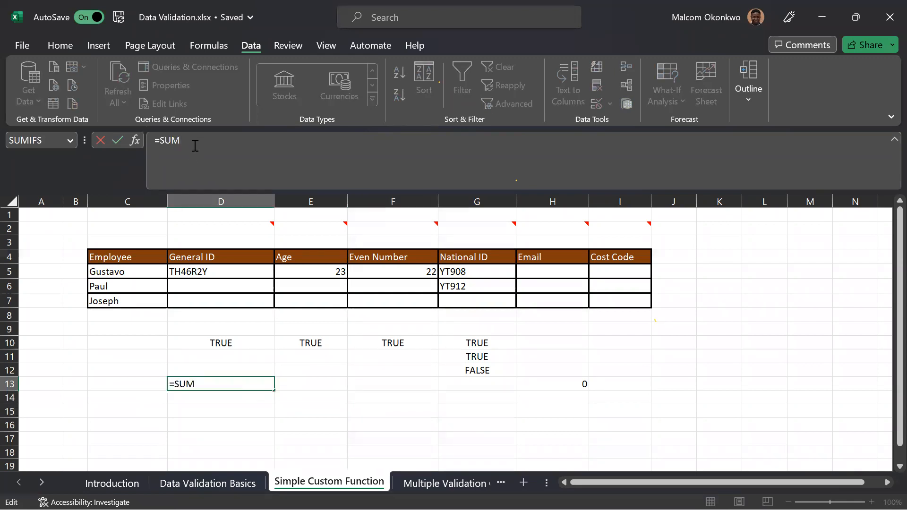
{"action": "type", "text": "("}
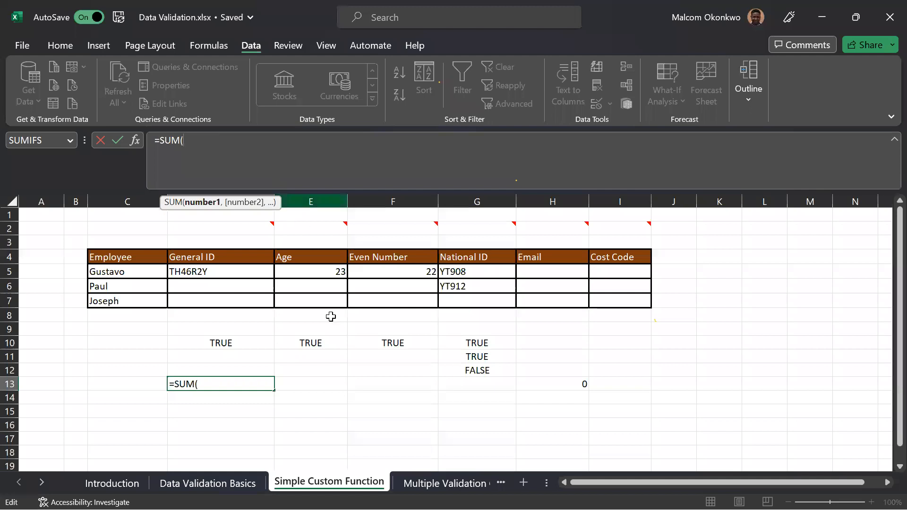
{"action": "left_click", "coordinate": [367, 393]}
{"action": "left_click_drag", "start_coordinate": [368, 393], "coordinate": [370, 416]}
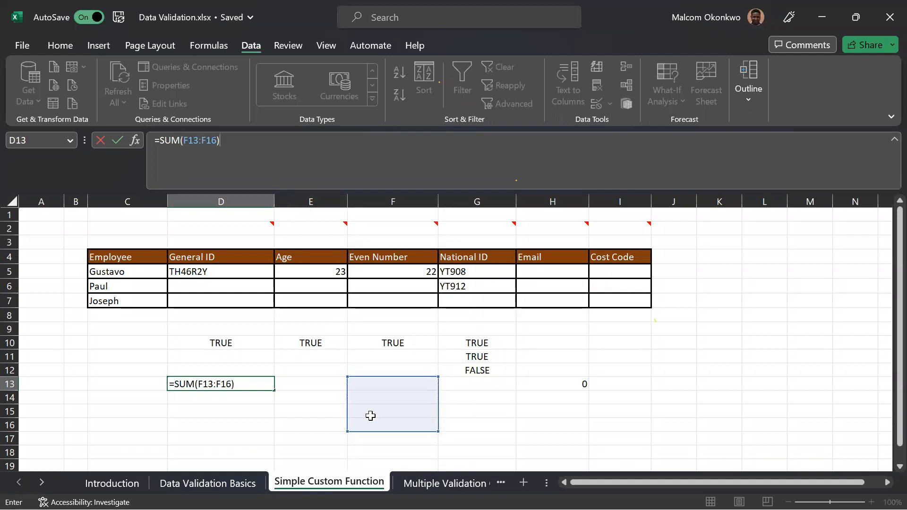
{"action": "key", "text": "Return"}
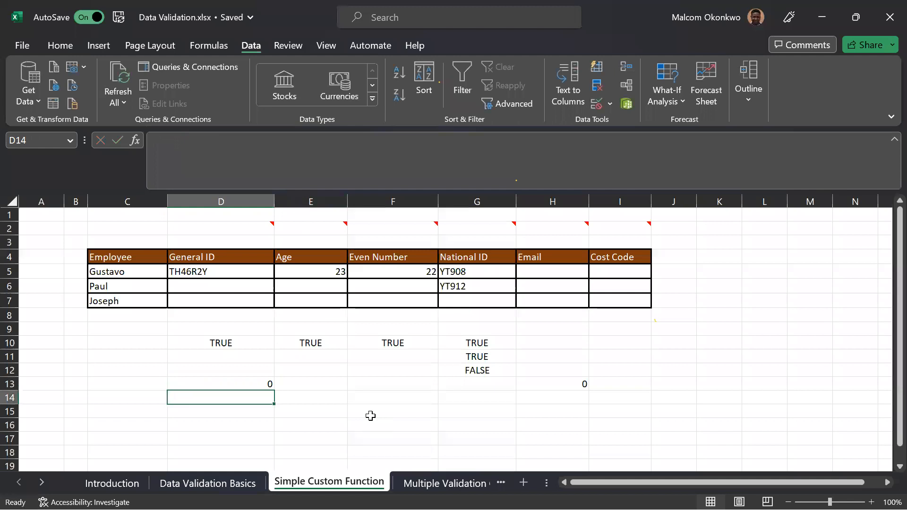
Enter the sample numbers 76, 75 and 55 in F13:F15 as input for the sum formula.
{"action": "left_click", "coordinate": [380, 385]}
{"action": "double_click", "coordinate": [263, 384]}
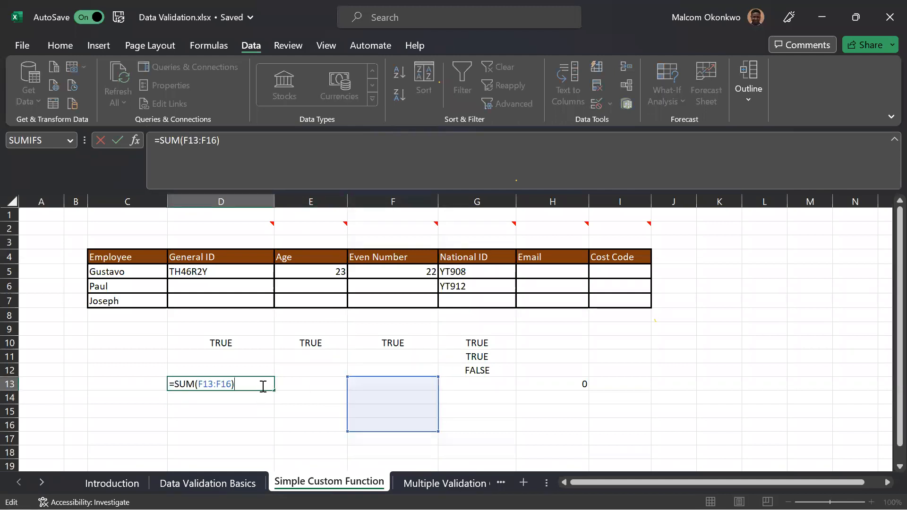
{"action": "left_click", "coordinate": [361, 381]}
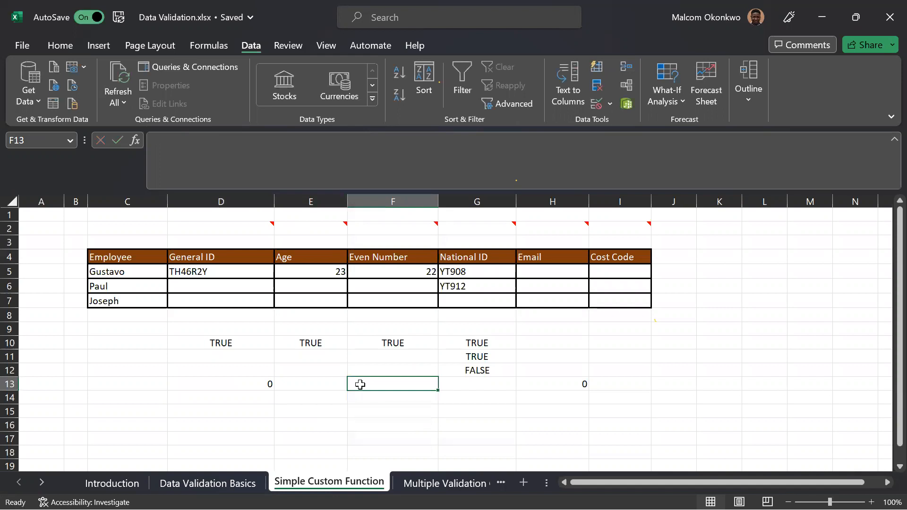
{"action": "type", "text": "76"}
{"action": "key", "text": "Return"}
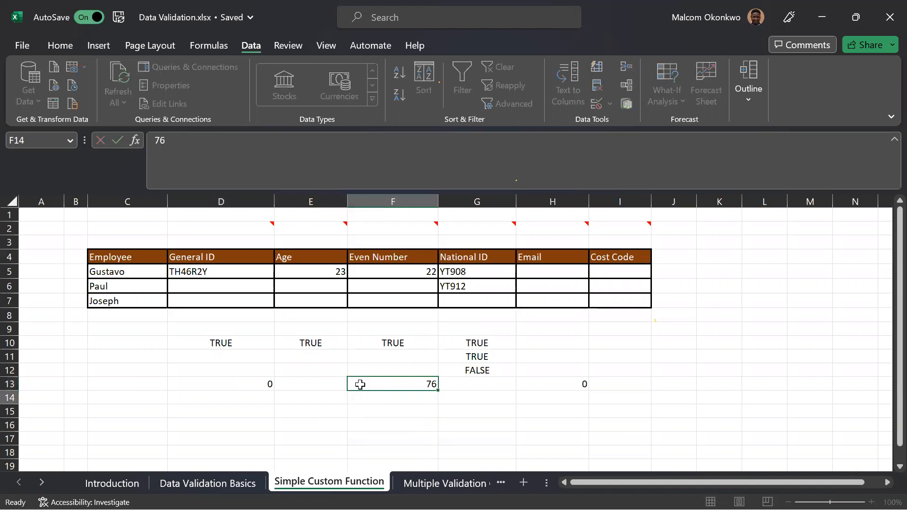
{"action": "type", "text": "75"}
{"action": "key", "text": "Return"}
{"action": "type", "text": "55"}
{"action": "key", "text": "Return"}
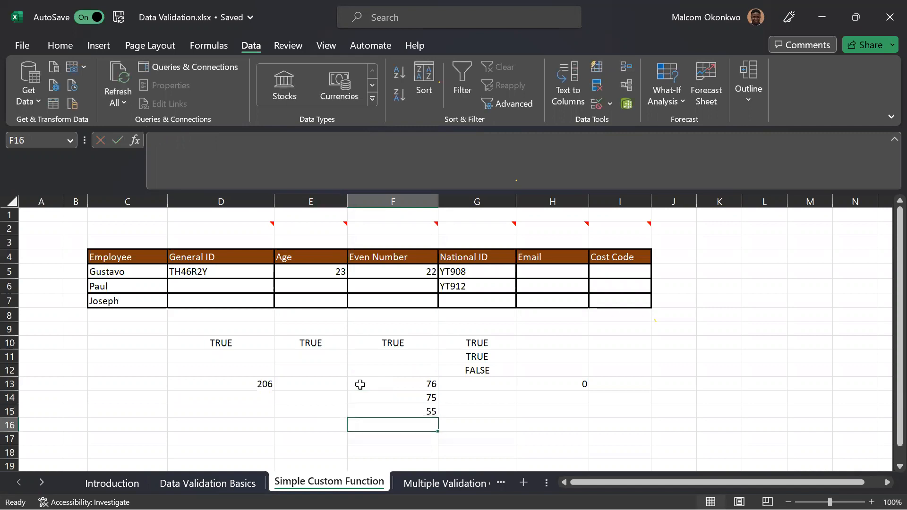
Extend the formula in D13 to multiply the sum by 4, giving =SUM(F13:F16) * 4.
{"action": "left_click", "coordinate": [223, 384]}
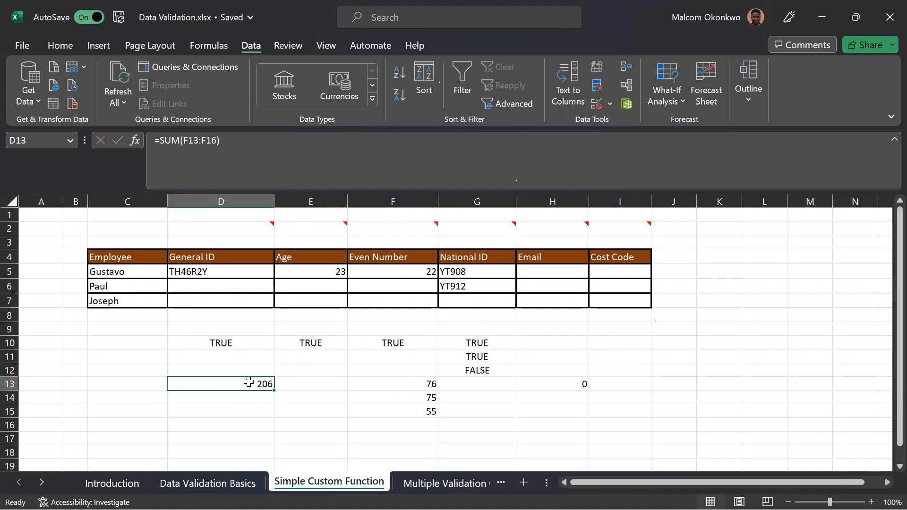
{"action": "left_click", "coordinate": [229, 141]}
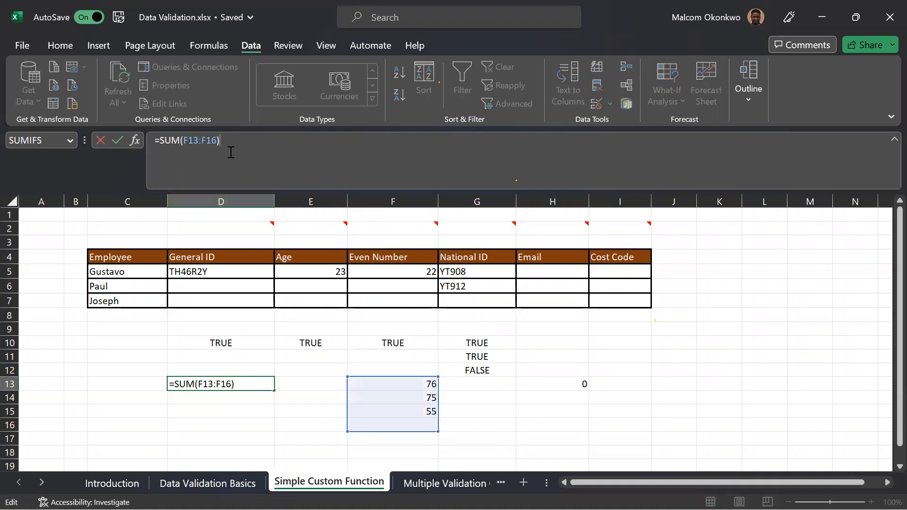
{"action": "type", "text": "* 4"}
{"action": "key", "text": "Return"}
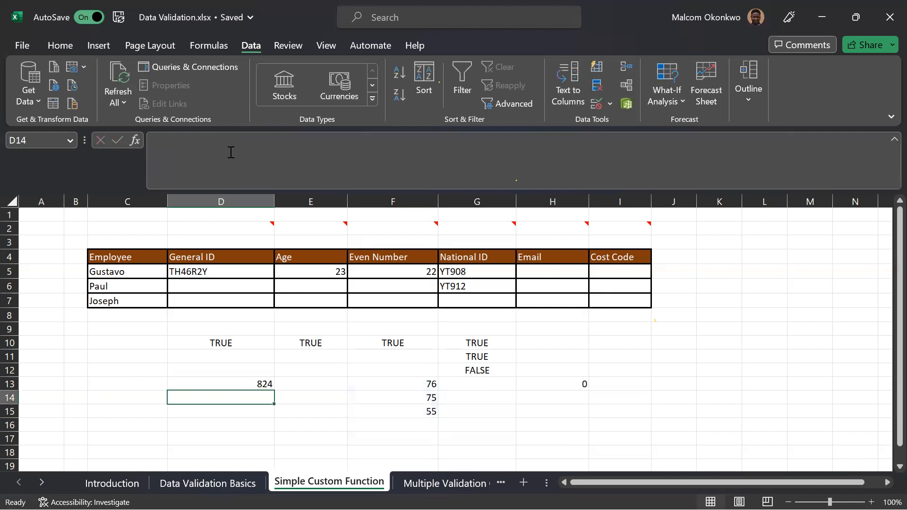
Evaluate only the SUM(F13:F16) part inside D13's formula, replacing it with its calculated value.
{"action": "left_click", "coordinate": [253, 384]}
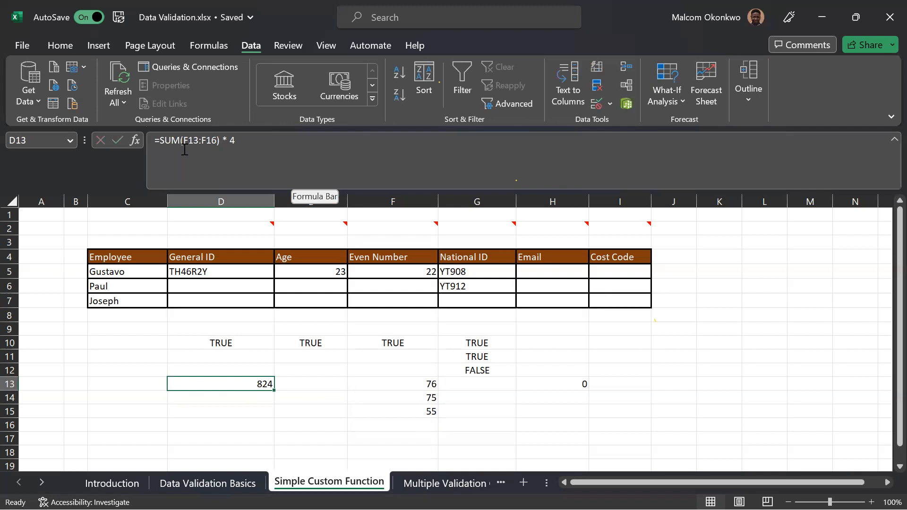
{"action": "left_click", "coordinate": [221, 141]}
{"action": "left_click_drag", "start_coordinate": [221, 141], "coordinate": [159, 141]}
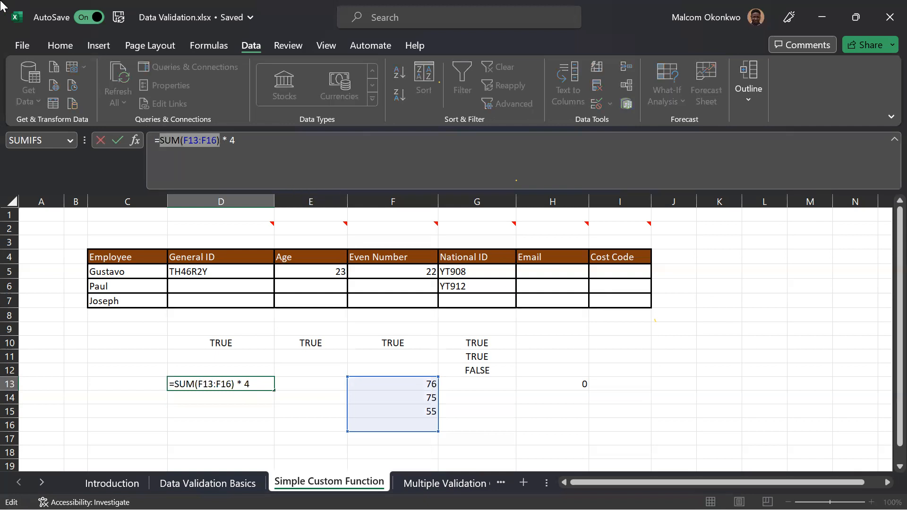
{"action": "key", "text": "F9"}
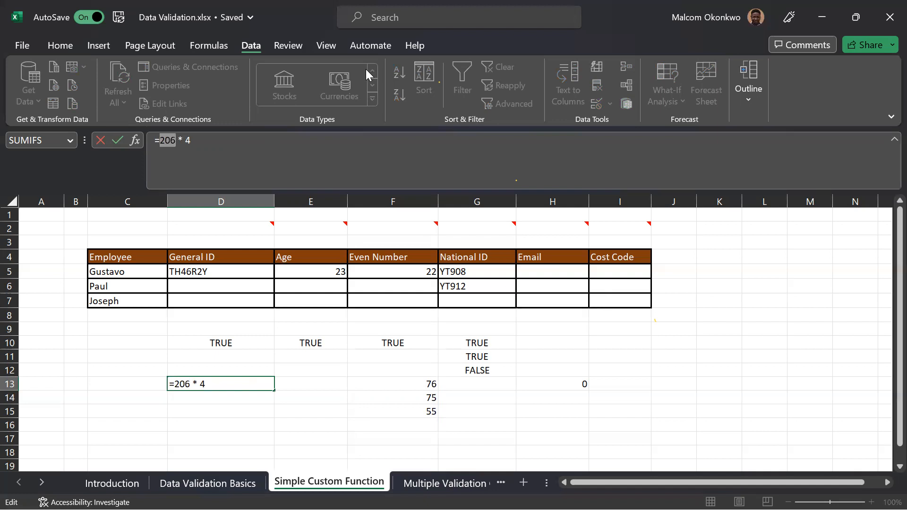
{"action": "key", "text": "alt+Tab"}
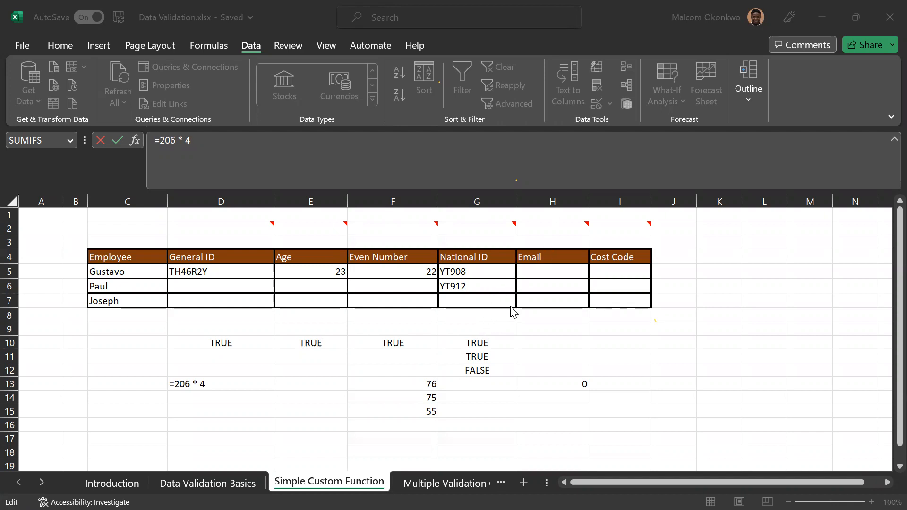
Leave the formula edit in D13 without keeping the change and clear the COUNTIF formula from H13.
{"action": "left_click", "coordinate": [566, 340]}
{"action": "left_click", "coordinate": [566, 340]}
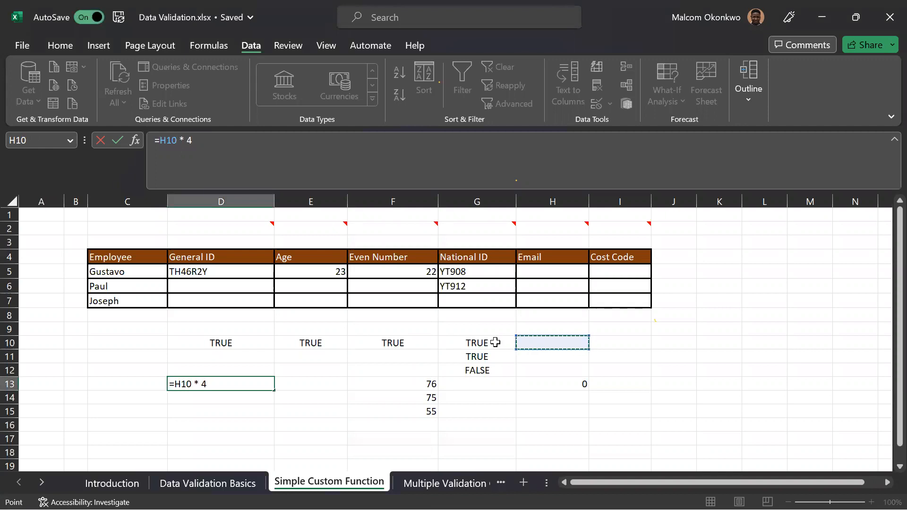
{"action": "key", "text": "Escape"}
{"action": "left_click", "coordinate": [556, 340]}
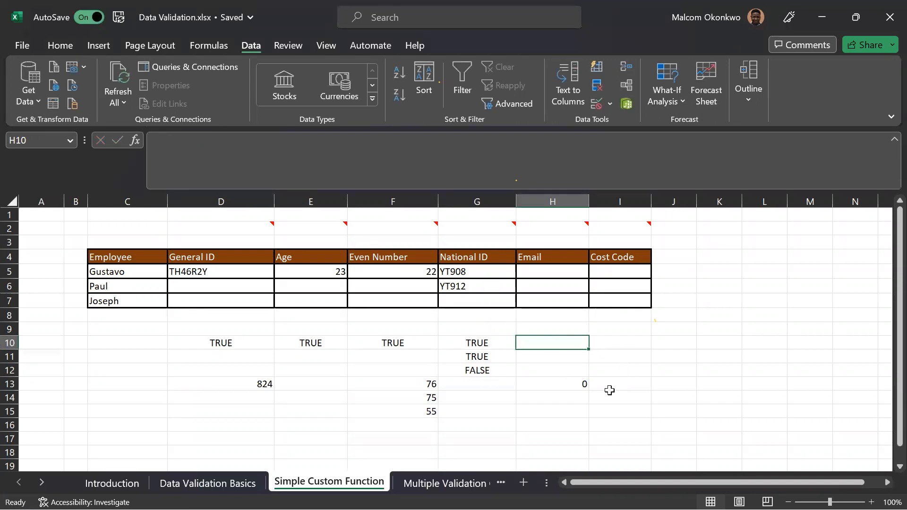
{"action": "left_click", "coordinate": [579, 384]}
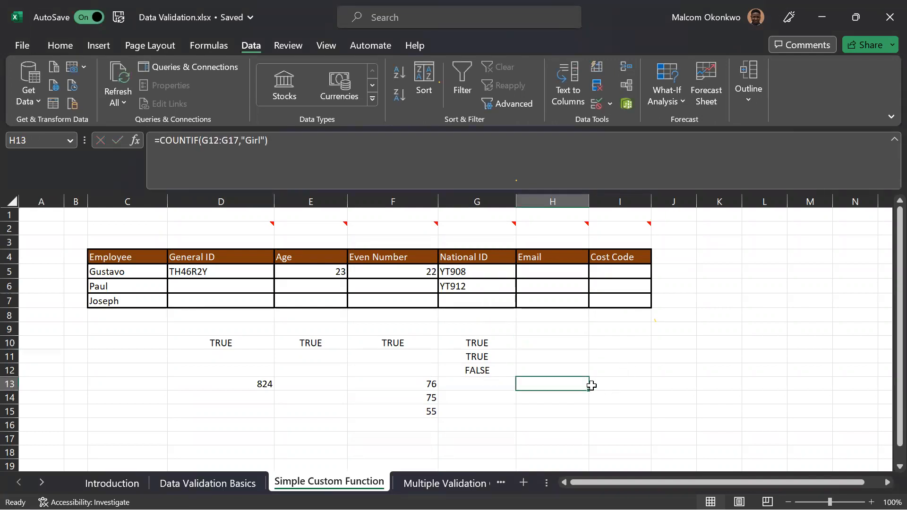
Begin a sample word list in column H with boy in H11 and girl in H12.
{"action": "left_click", "coordinate": [572, 357]}
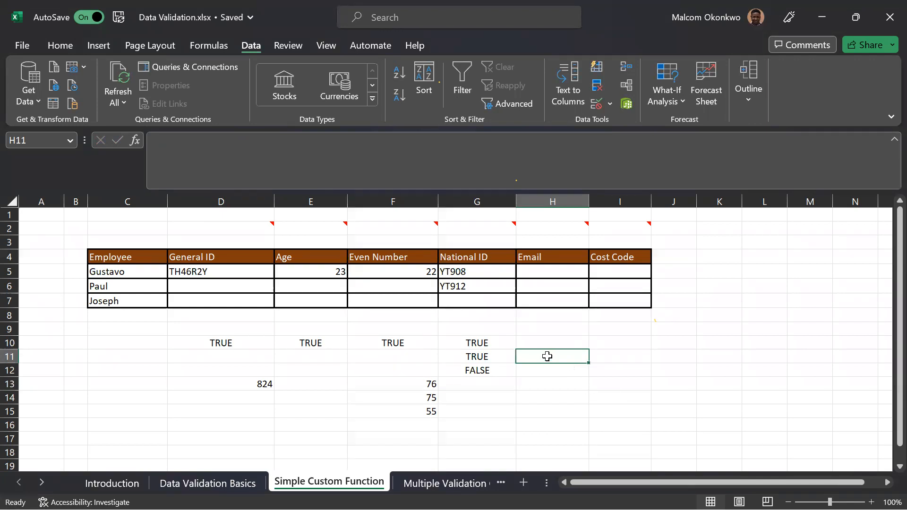
{"action": "type", "text": "boy"}
{"action": "key", "text": "Return"}
{"action": "type", "text": "gitl"}
{"action": "key", "text": "Return"}
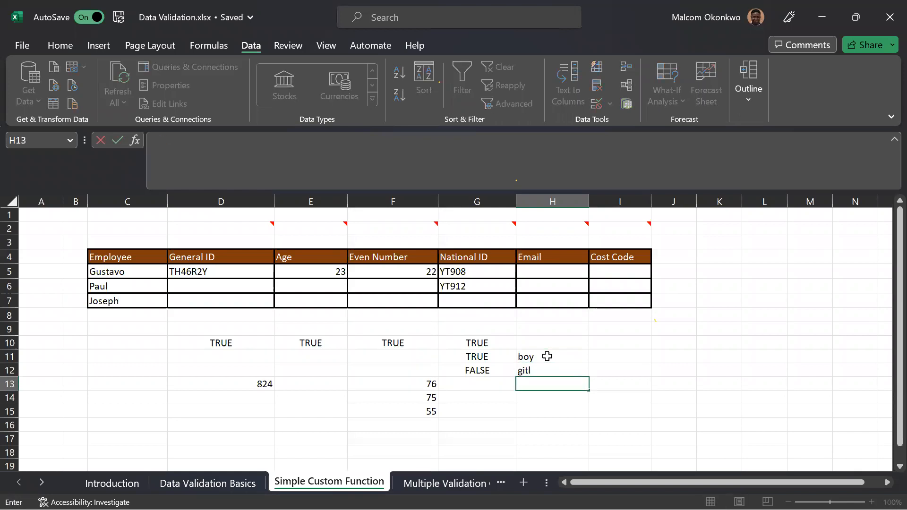
{"action": "key", "text": "Up"}
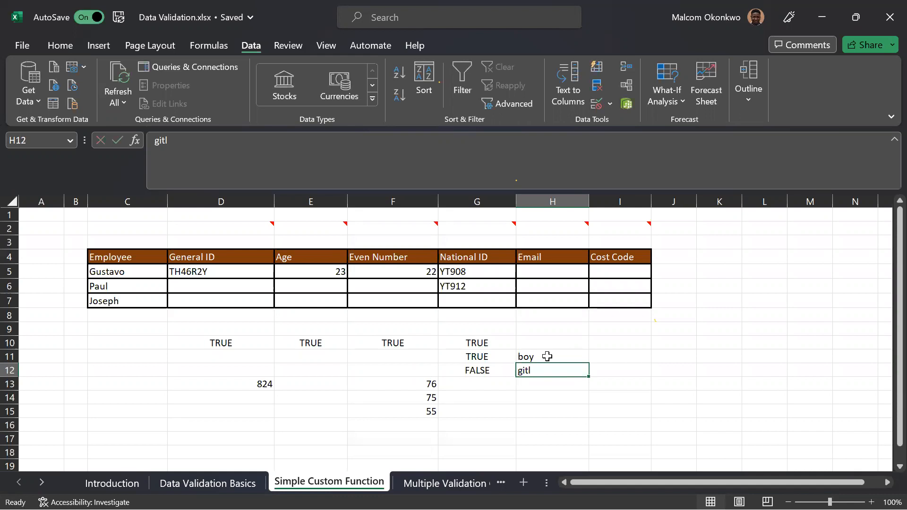
{"action": "type", "text": "girl"}
{"action": "key", "text": "Return"}
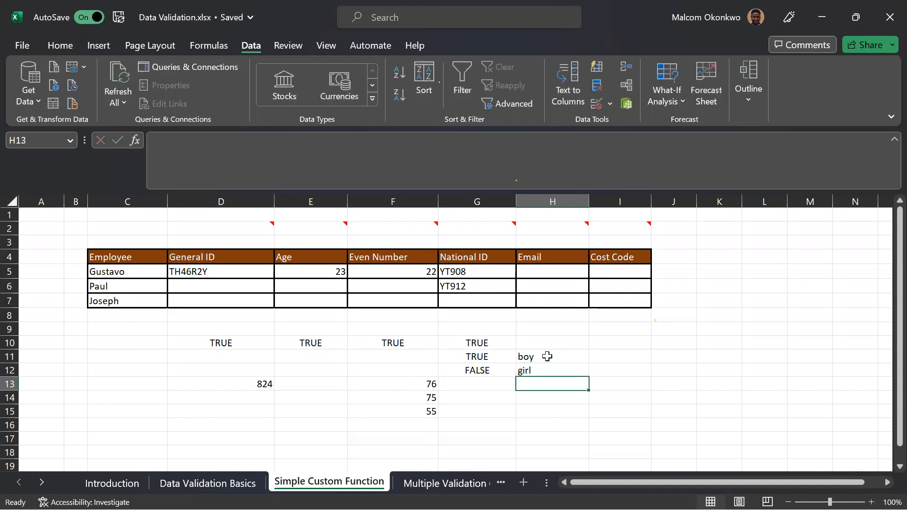
Continue the sample list in H13:H17 with the entries not, noy, boy, boy and girl.
{"action": "type", "text": "n"}
{"action": "key", "text": "BackSpace"}
{"action": "type", "text": "not"}
{"action": "key", "text": "Return"}
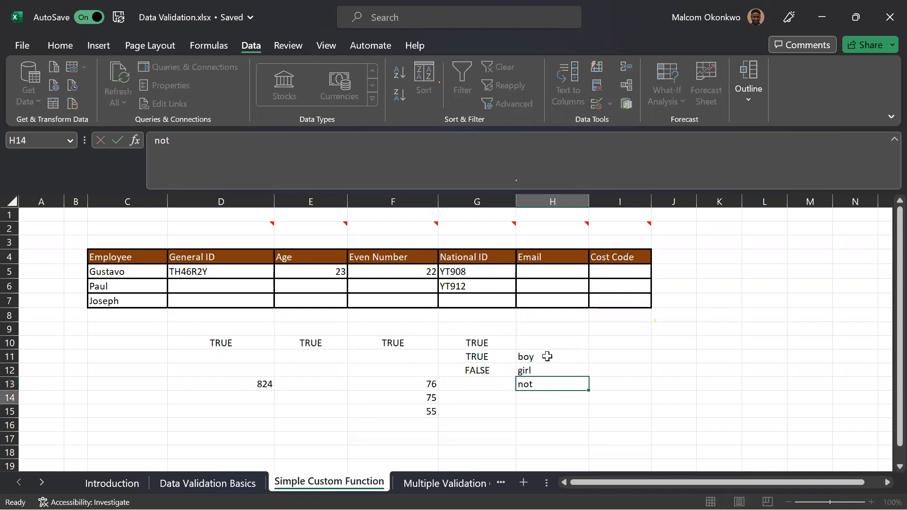
{"action": "type", "text": "not"}
{"action": "type", "text": "y"}
{"action": "key", "text": "Return"}
{"action": "type", "text": "boy"}
{"action": "key", "text": "Return"}
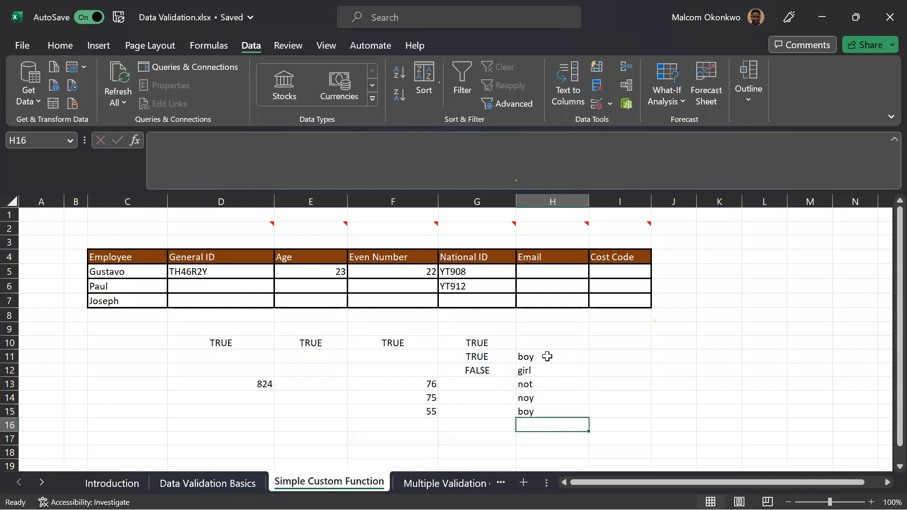
{"action": "type", "text": "boy"}
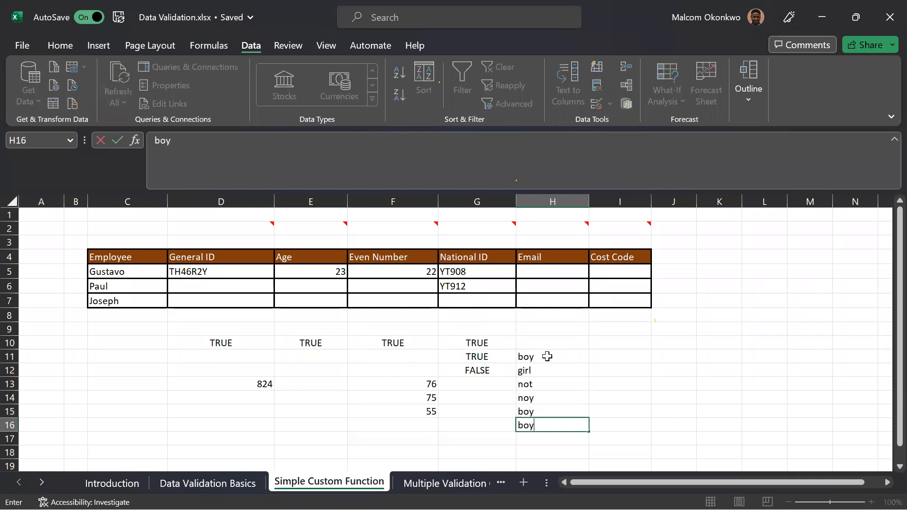
{"action": "key", "text": "Return"}
{"action": "type", "text": "girl"}
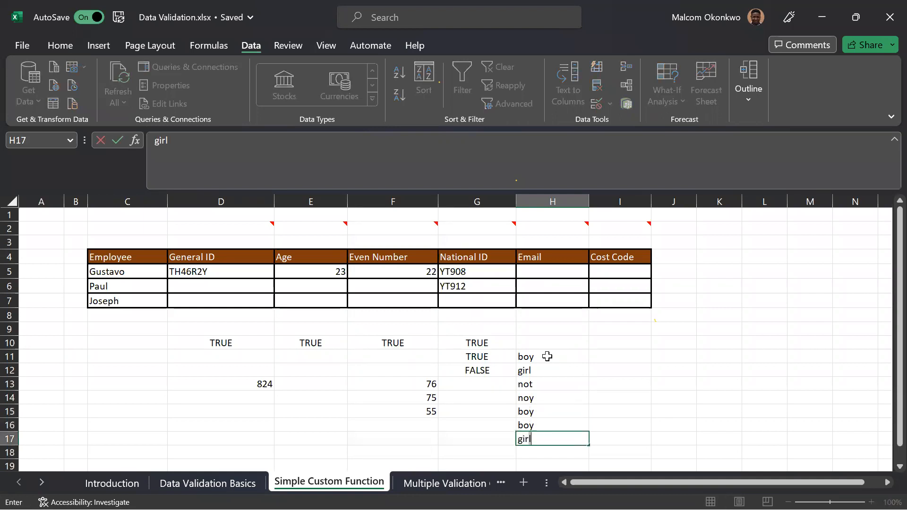
{"action": "key", "text": "Tab"}
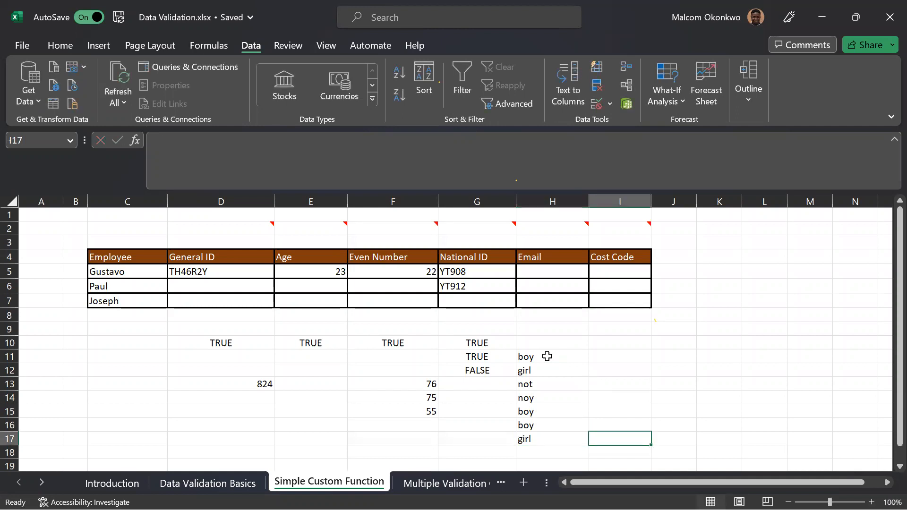
Enter boy in I10 as the criterion for counting the sample list.
{"action": "left_click", "coordinate": [609, 343]}
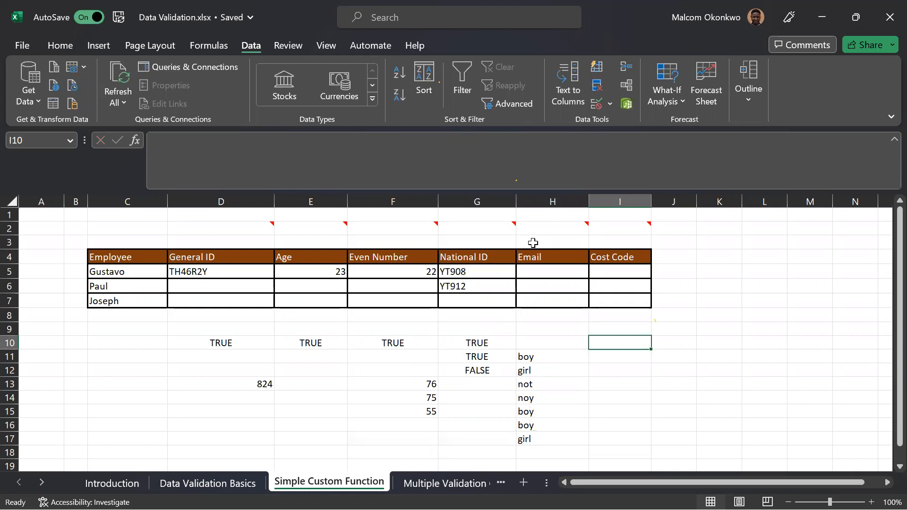
{"action": "type", "text": "boy"}
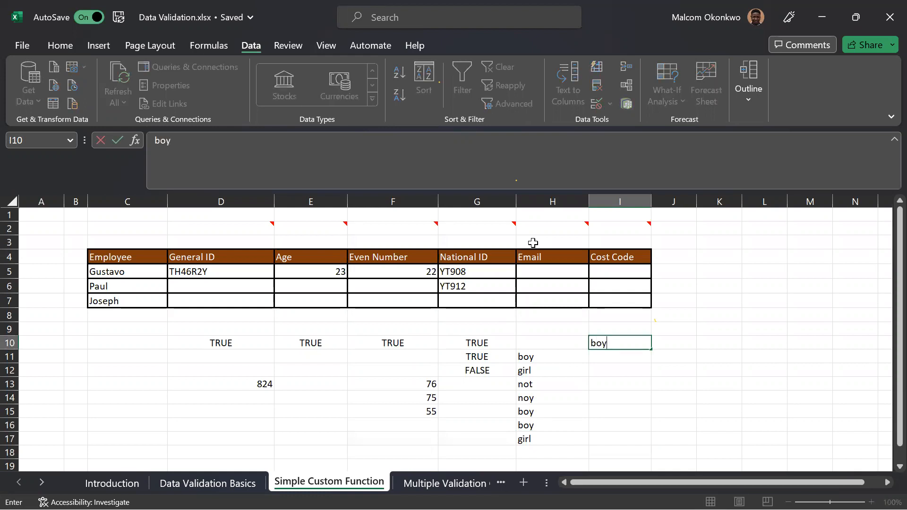
{"action": "key", "text": "Return"}
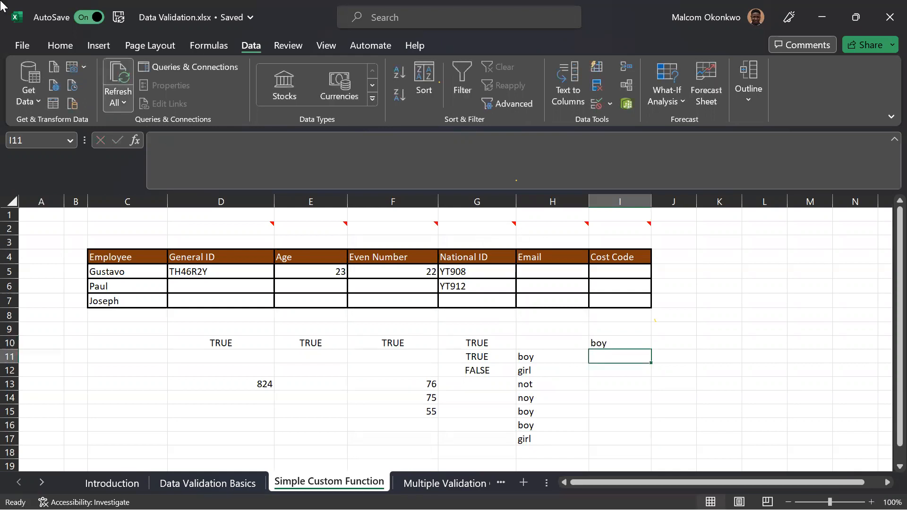
{"action": "left_click", "coordinate": [118, 101]}
{"action": "left_click", "coordinate": [628, 341]}
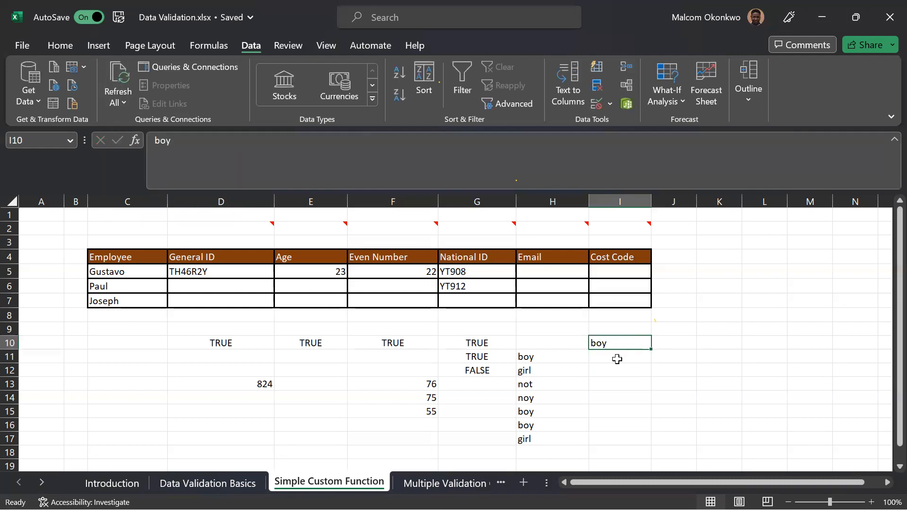
Enter the formula =COUNTIF(H11:H17,I10) in I11 to count how often the criterion occurs in the list.
{"action": "left_click", "coordinate": [615, 358]}
{"action": "type", "text": "=cou"}
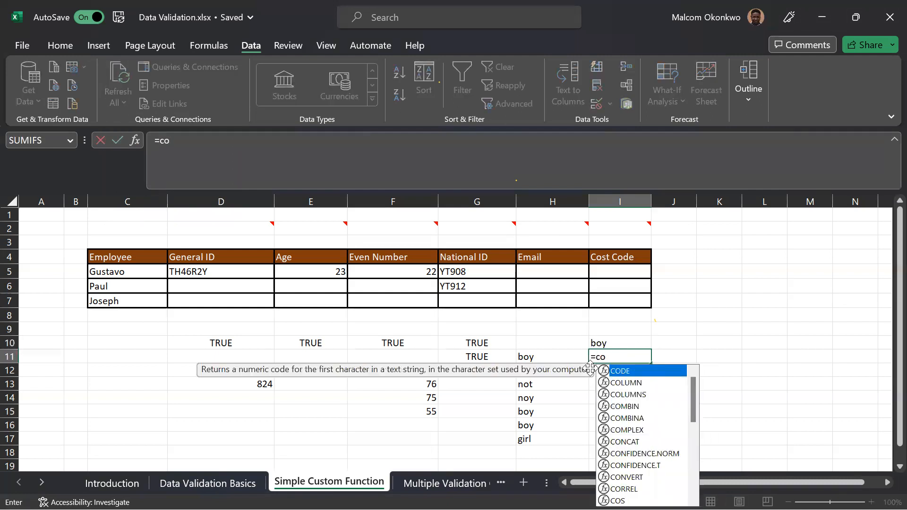
{"action": "key", "text": "Down"}
{"action": "key", "text": "Down"}
{"action": "key", "text": "Down"}
{"action": "key", "text": "Down"}
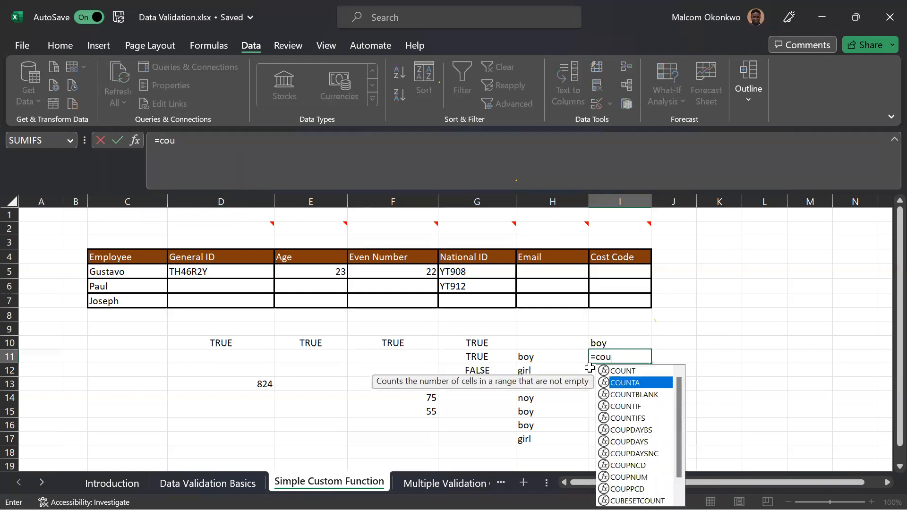
{"action": "key", "text": "Up"}
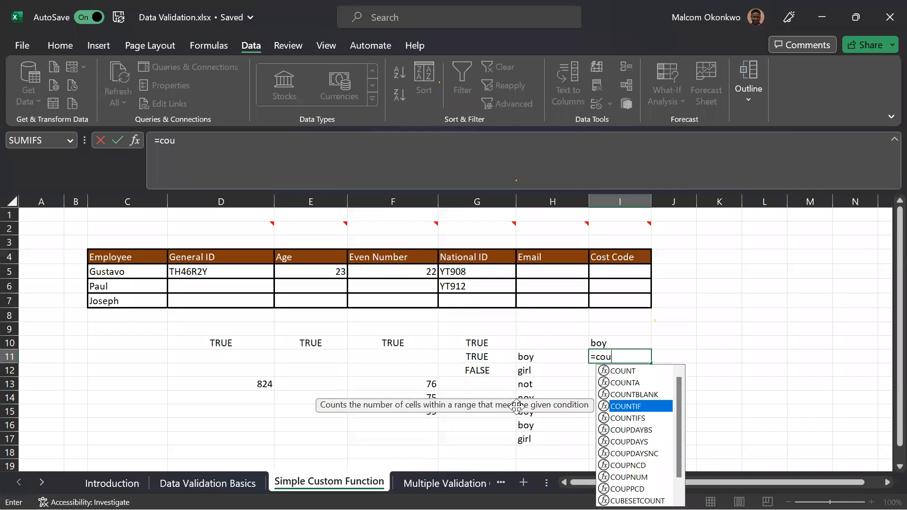
{"action": "key", "text": "Tab"}
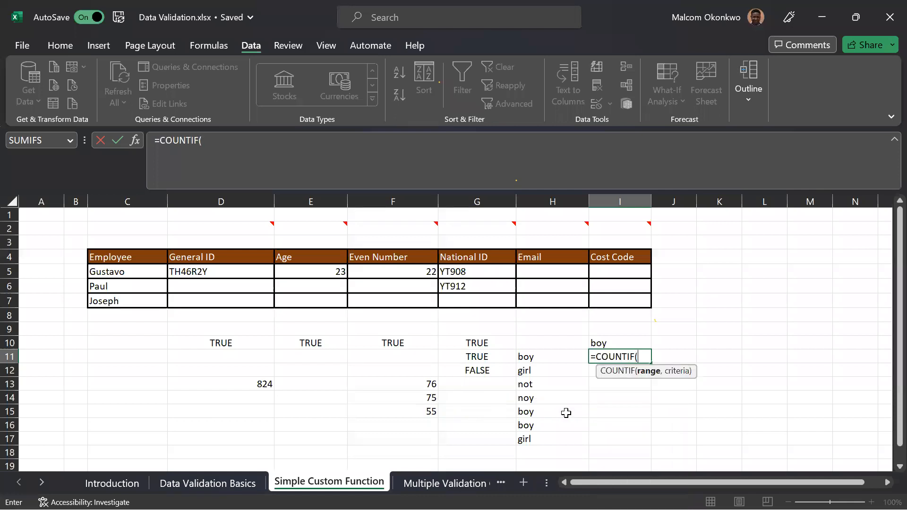
{"action": "left_click_drag", "start_coordinate": [543, 357], "coordinate": [553, 432]}
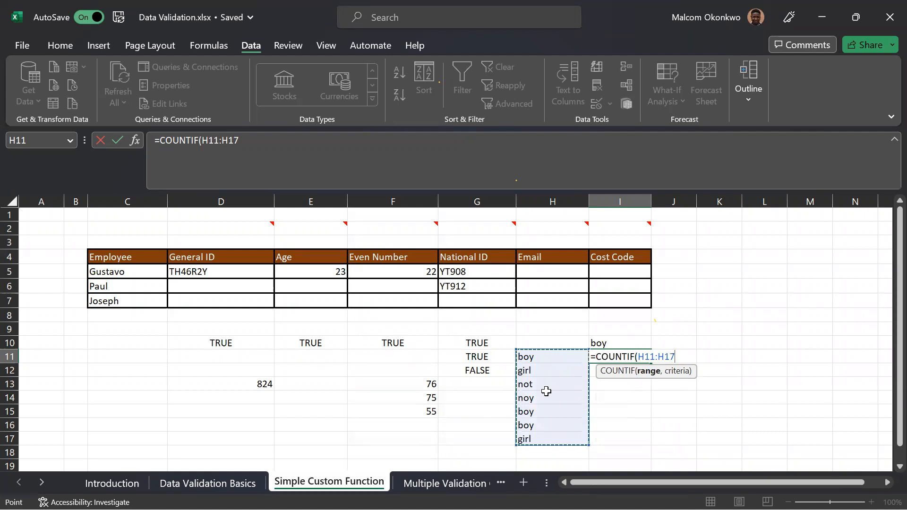
{"action": "type", "text": ","}
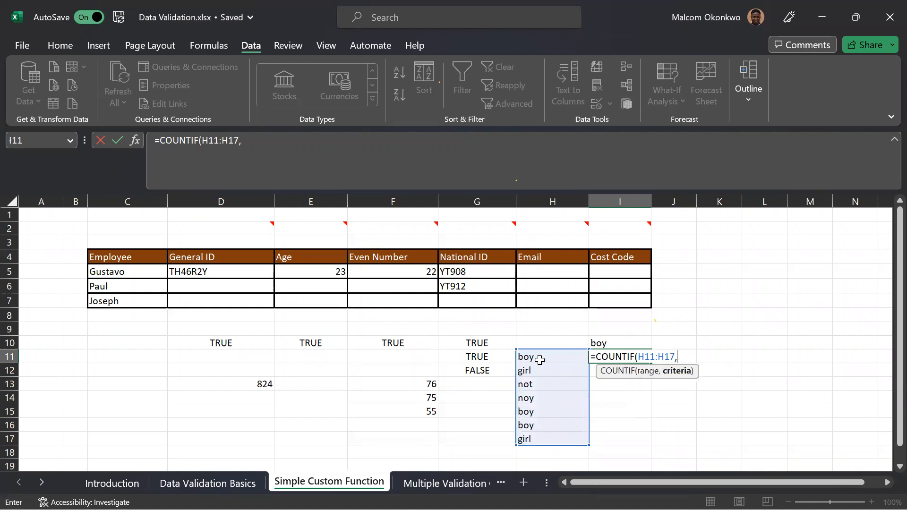
{"action": "left_click", "coordinate": [593, 343]}
{"action": "type", "text": ")"}
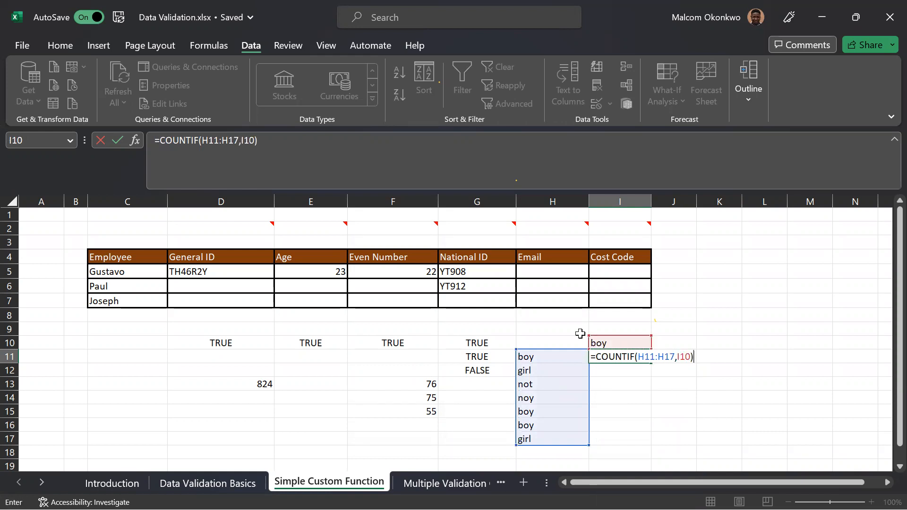
{"action": "key", "text": "Return"}
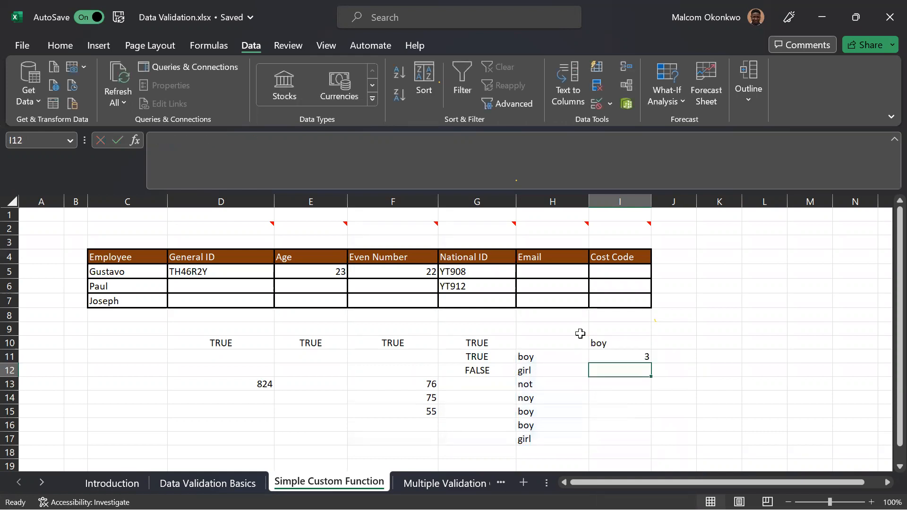
Test the COUNTIF formula by changing the criterion in I10 to girl and then to not.
{"action": "left_click_drag", "start_coordinate": [554, 354], "coordinate": [556, 432]}
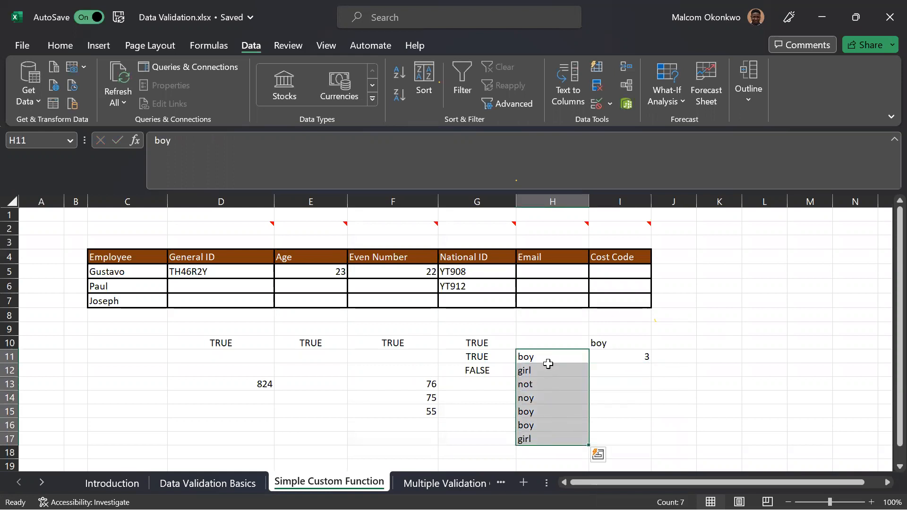
{"action": "left_click", "coordinate": [601, 342]}
{"action": "type", "text": "girl"}
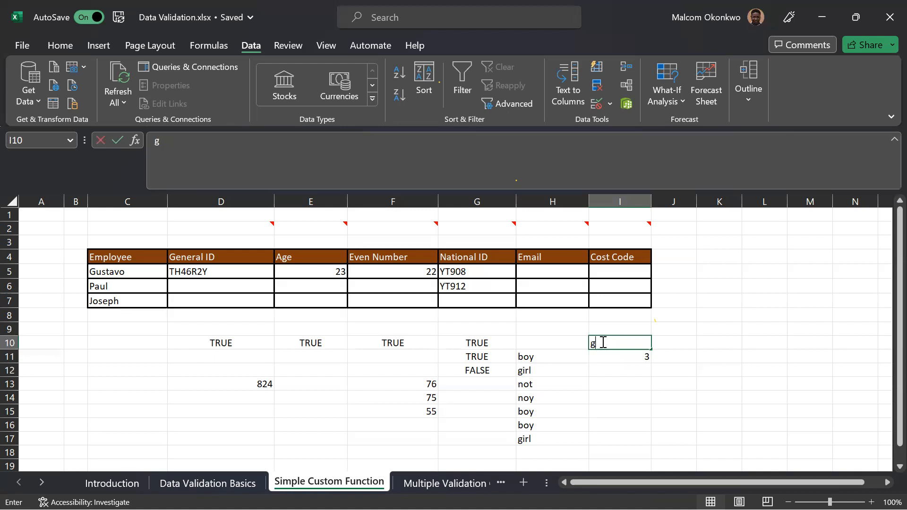
{"action": "key", "text": "Return"}
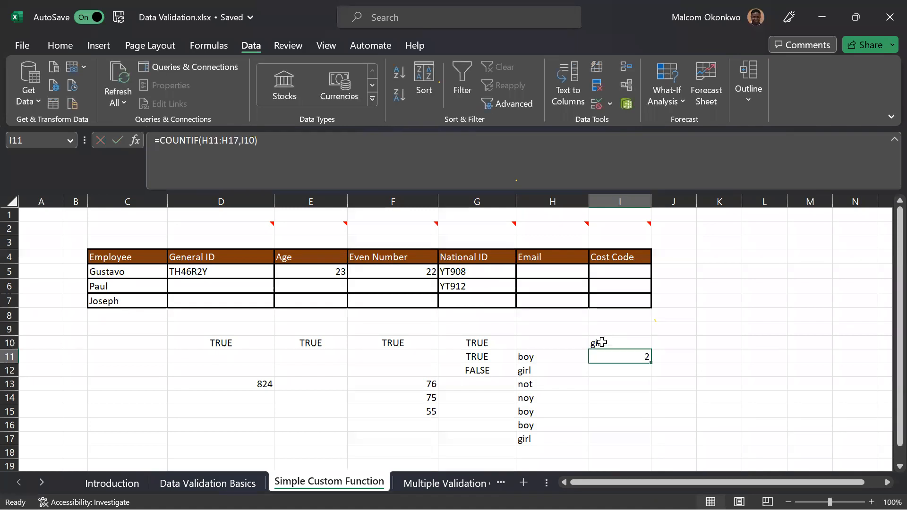
{"action": "left_click", "coordinate": [601, 343]}
{"action": "type", "text": "not"}
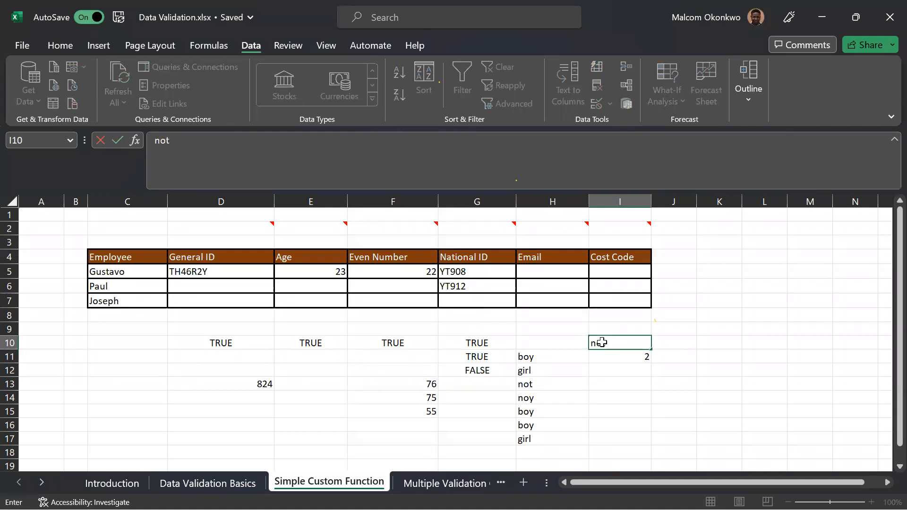
{"action": "key", "text": "Return"}
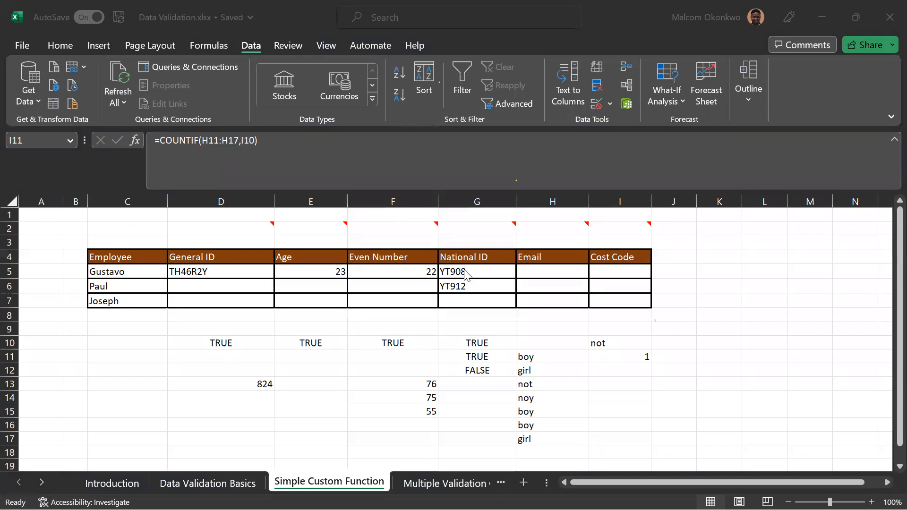
{"action": "left_click", "coordinate": [477, 272]}
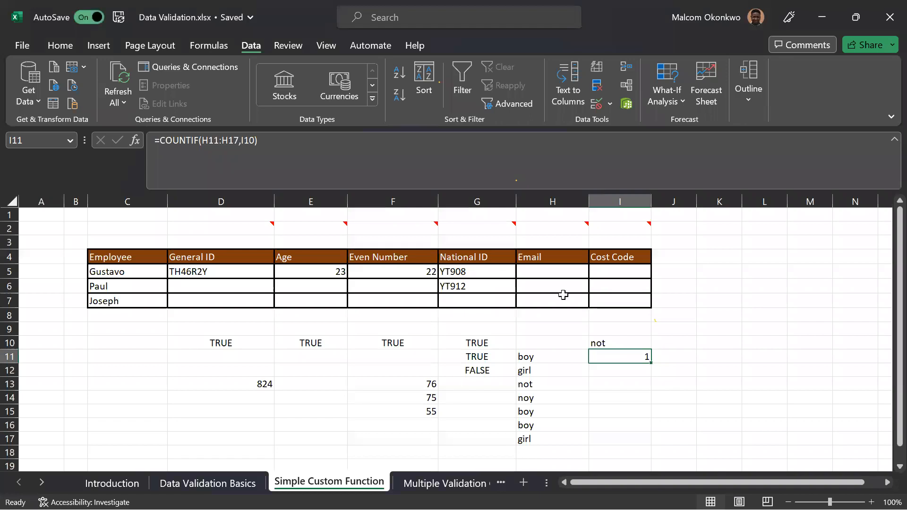
{"action": "left_click_drag", "start_coordinate": [478, 274], "coordinate": [487, 293]}
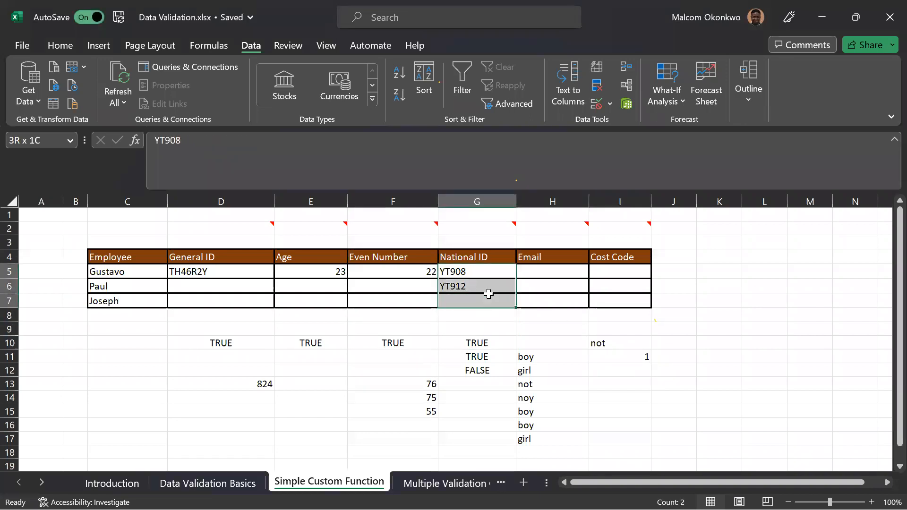
{"action": "left_click", "coordinate": [609, 330]}
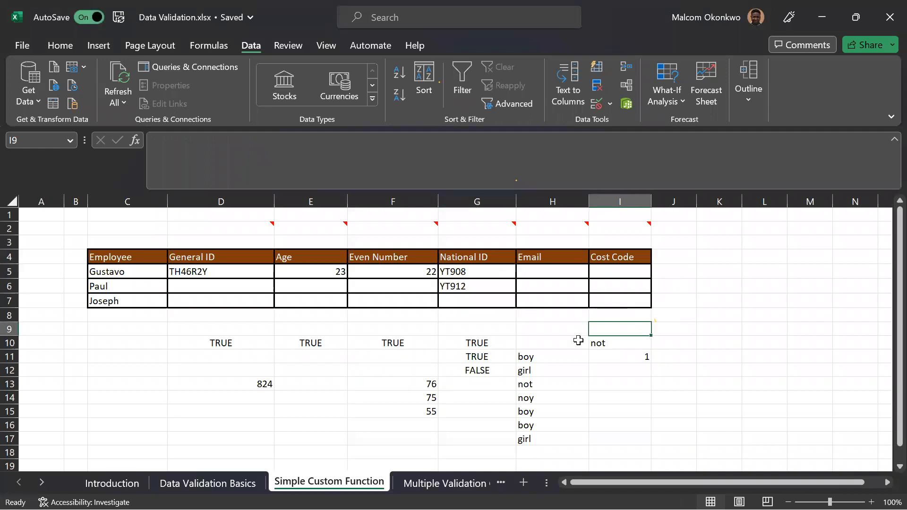
{"action": "left_click_drag", "start_coordinate": [554, 356], "coordinate": [539, 438]}
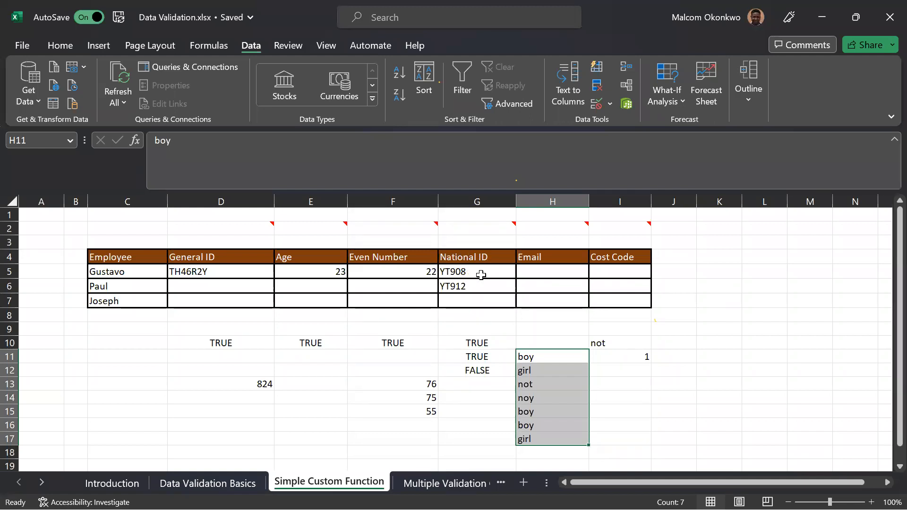
Enter the formula =COUNTIF(G5:G7,G5) in H9 to count how often the first National ID occurs in its column.
{"action": "left_click", "coordinate": [527, 326]}
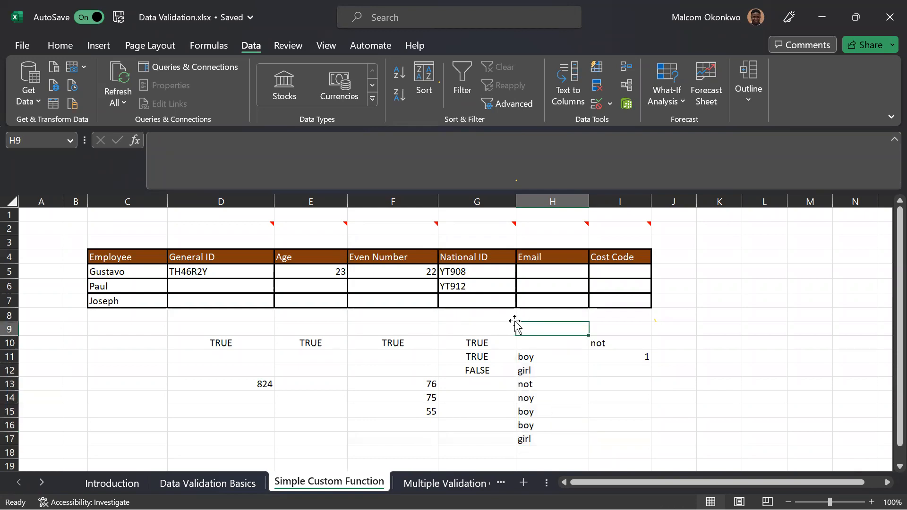
{"action": "type", "text": "=coun"}
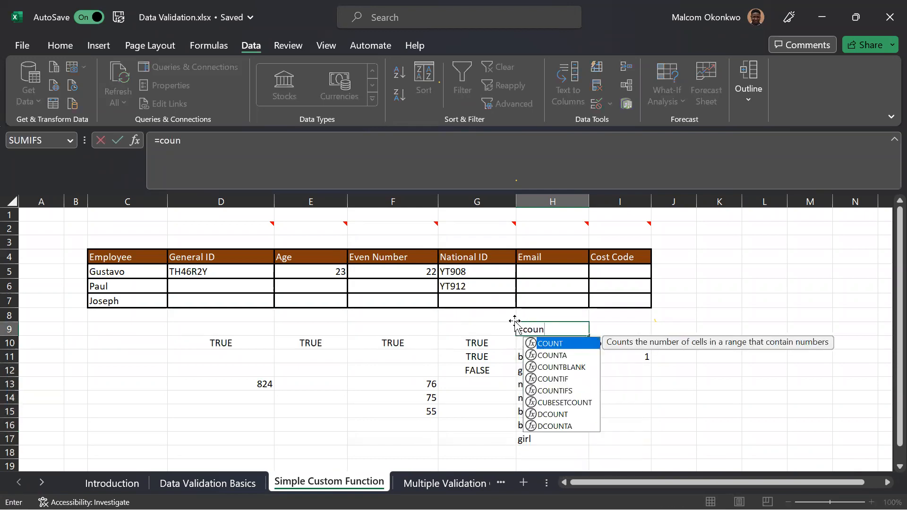
{"action": "key", "text": "Down"}
{"action": "key", "text": "Down"}
{"action": "key", "text": "Down"}
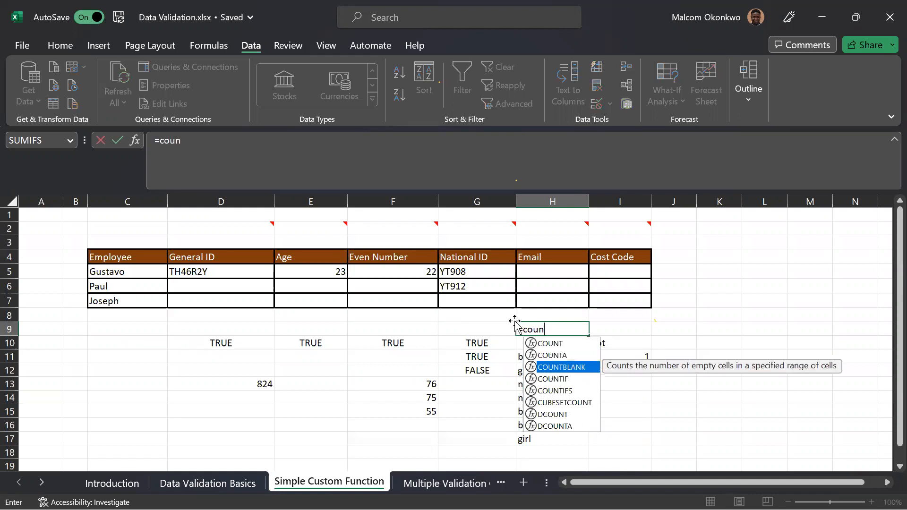
{"action": "key", "text": "Tab"}
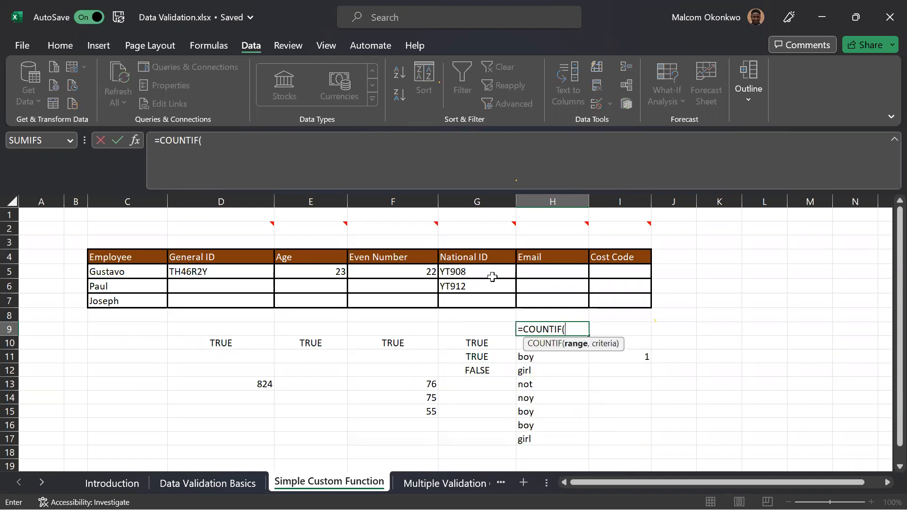
{"action": "left_click_drag", "start_coordinate": [488, 272], "coordinate": [487, 301]}
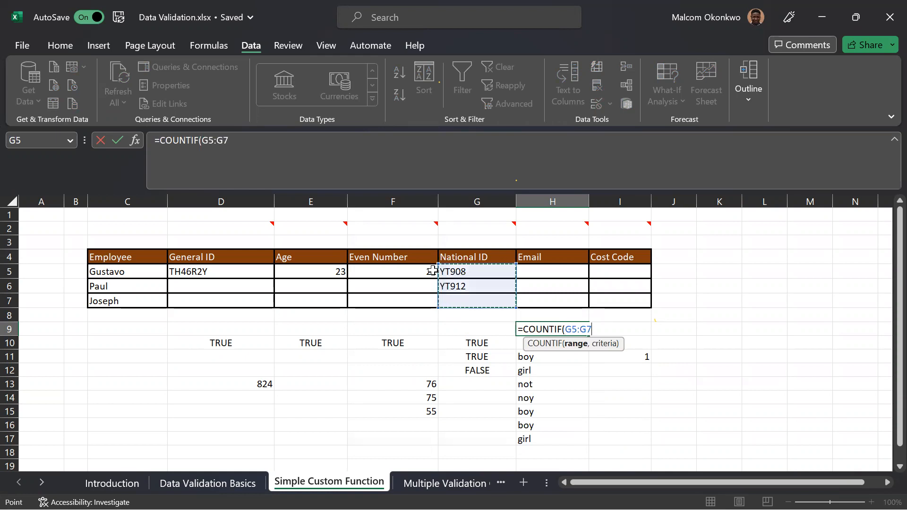
{"action": "type", "text": ","}
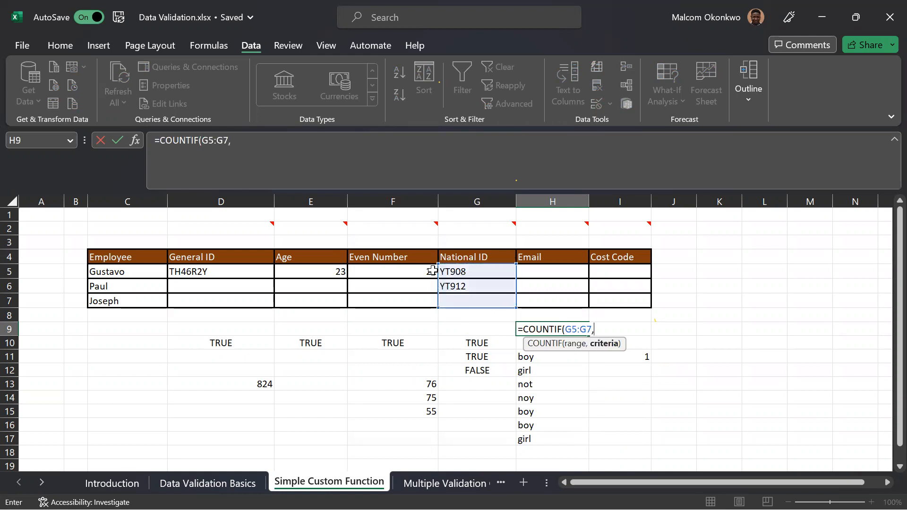
{"action": "left_click", "coordinate": [461, 270]}
{"action": "type", "text": ")"}
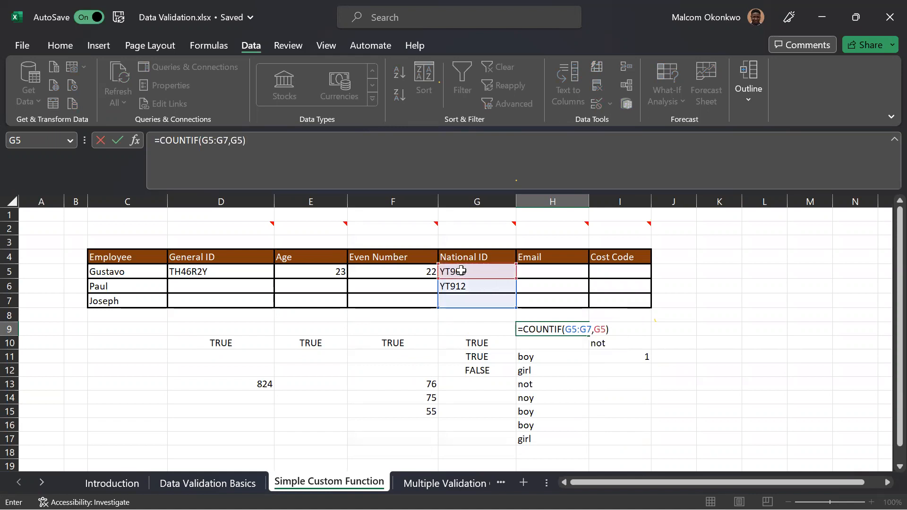
{"action": "key", "text": "Return"}
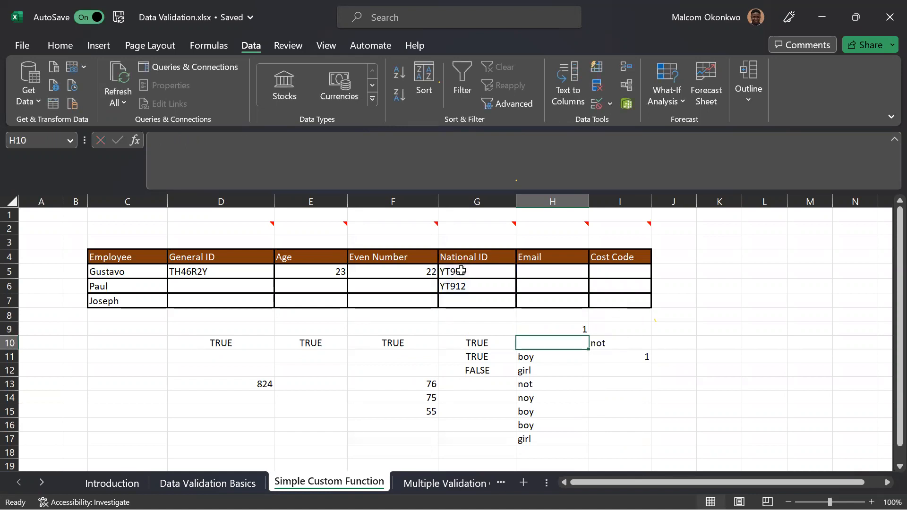
Test the uniqueness rule by trying to replace the National ID in G5 with the ID already used in G6, then cancel the entry.
{"action": "left_click", "coordinate": [452, 302]}
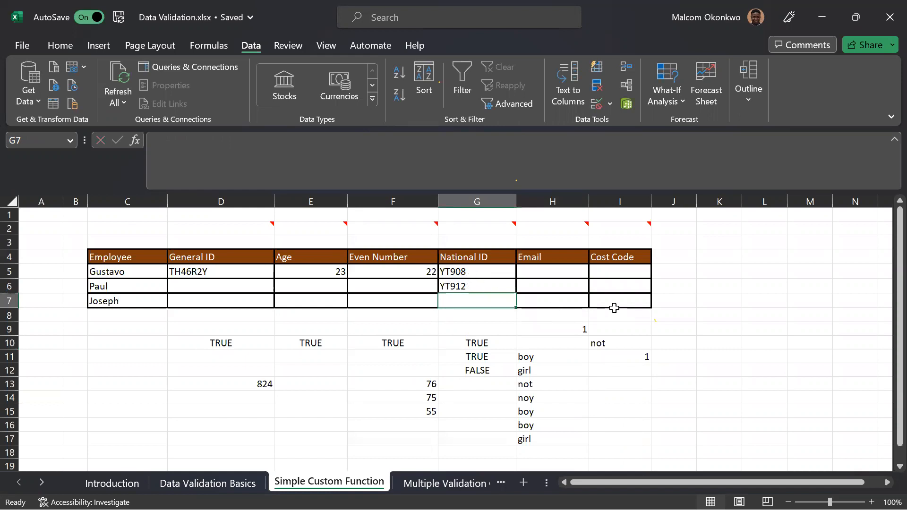
{"action": "left_click", "coordinate": [462, 273]}
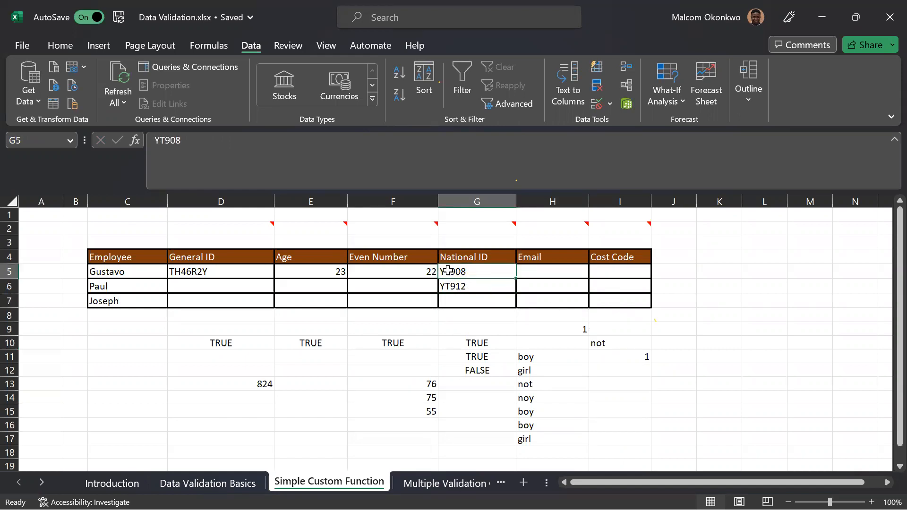
{"action": "type", "text": "YT"}
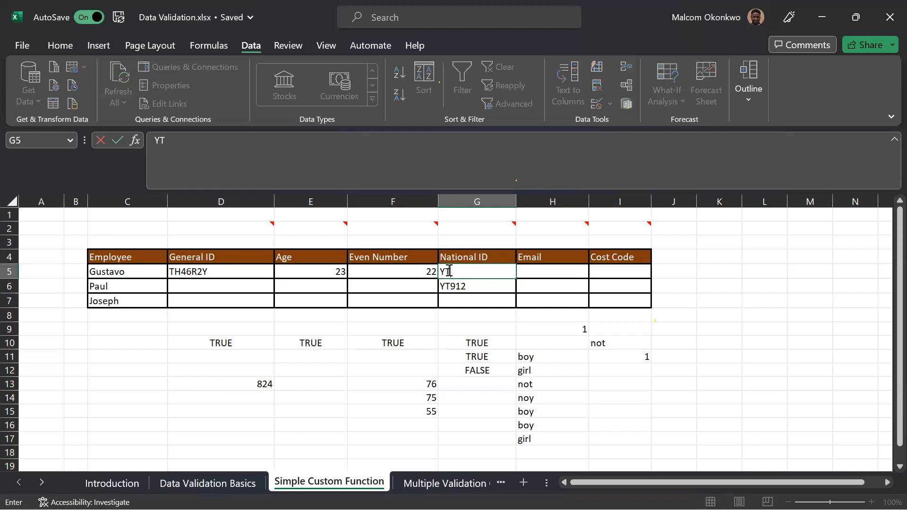
{"action": "type", "text": "912"}
{"action": "key", "text": "Return"}
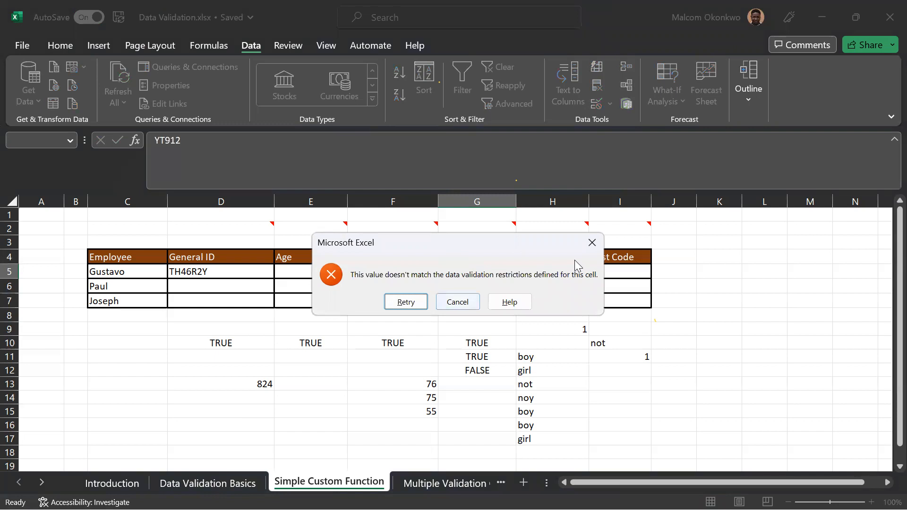
{"action": "left_click", "coordinate": [592, 244]}
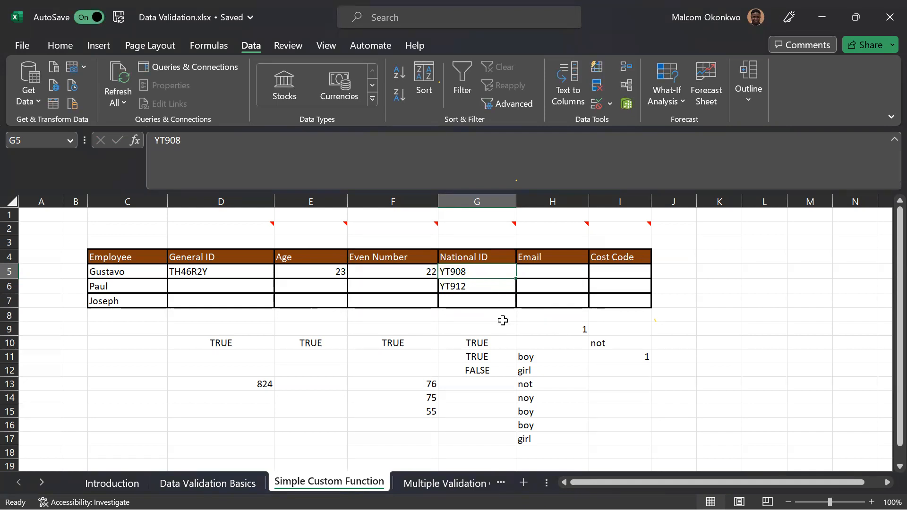
Try to enter the National ID from G5 again in G7 to test the uniqueness rule, then cancel the entry.
{"action": "left_click", "coordinate": [484, 303]}
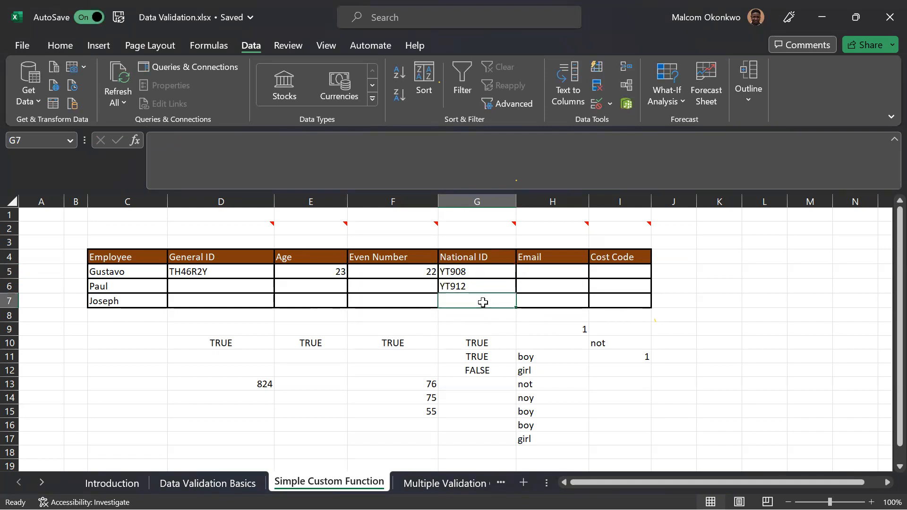
{"action": "left_click", "coordinate": [472, 273]}
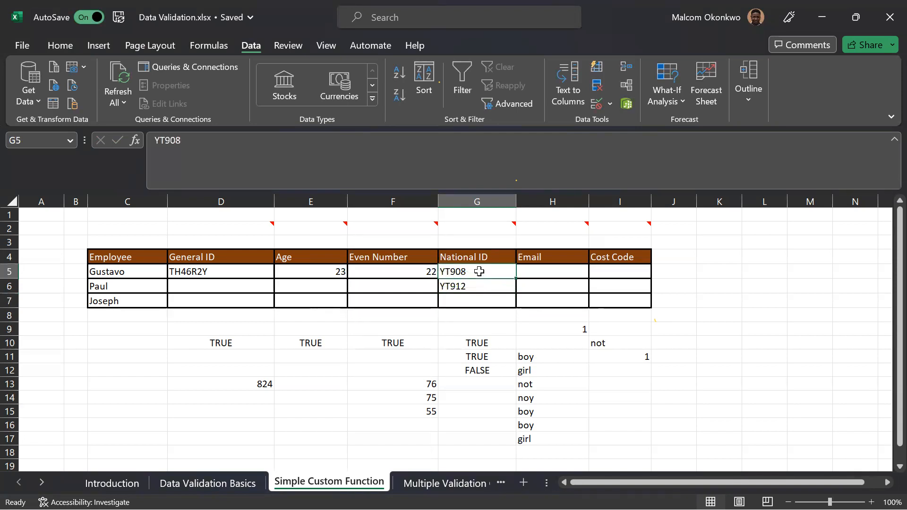
{"action": "left_click", "coordinate": [476, 290]}
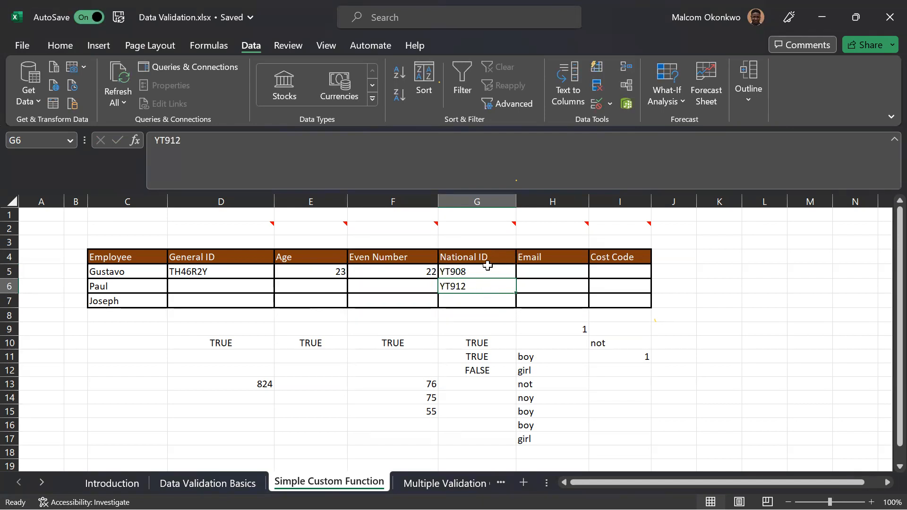
{"action": "left_click", "coordinate": [455, 302]}
{"action": "type", "text": "YT908"}
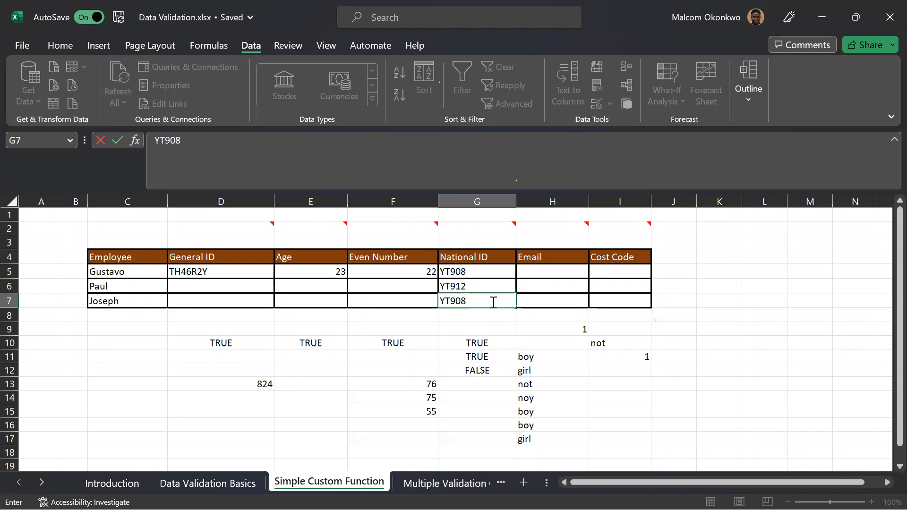
{"action": "key", "text": "Return"}
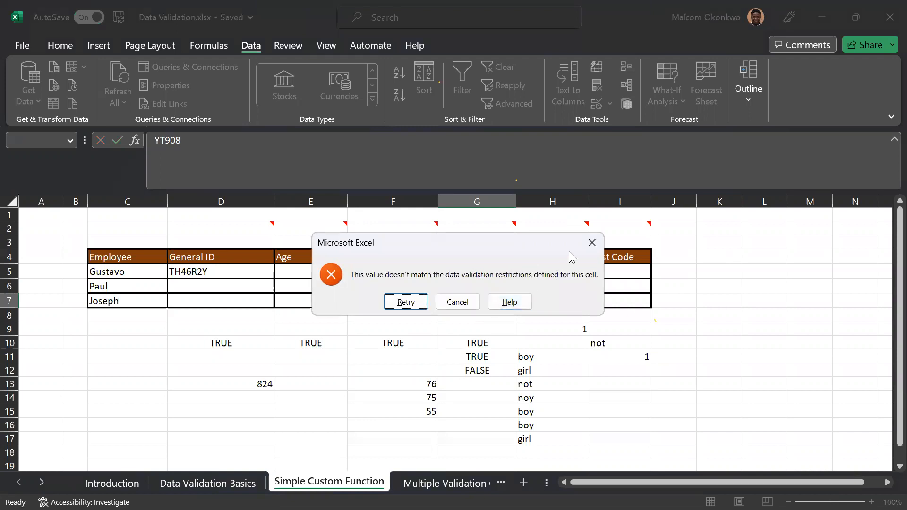
{"action": "left_click", "coordinate": [592, 243]}
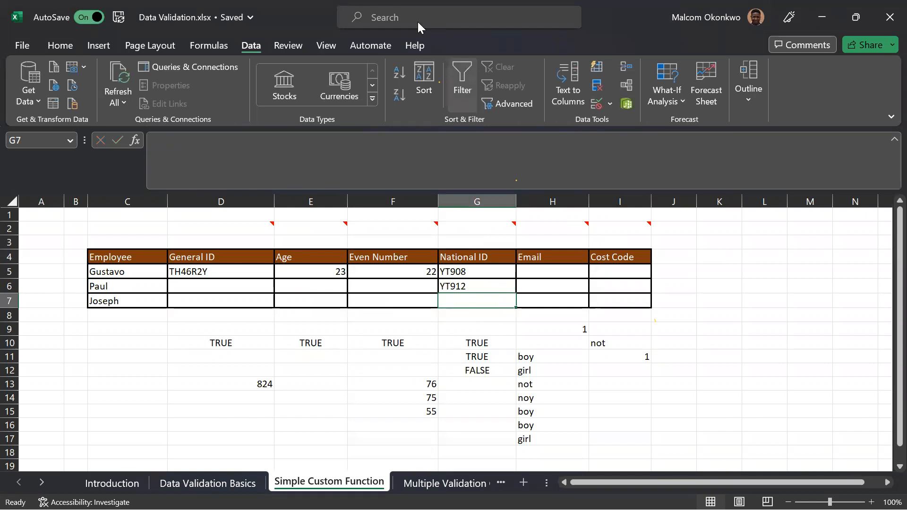
Examine the Email and Cost Code columns and read the note attached above Cost Code.
{"action": "key", "text": "alt+Tab"}
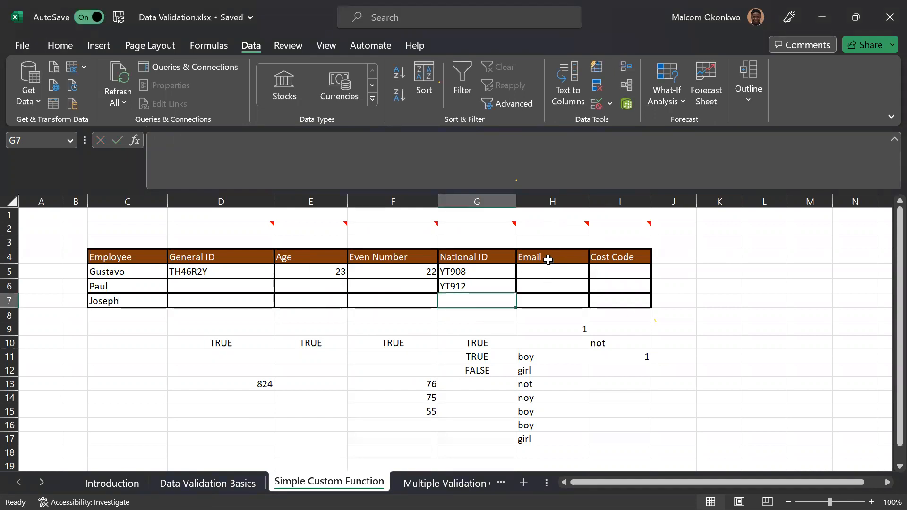
{"action": "left_click_drag", "start_coordinate": [546, 257], "coordinate": [548, 291]}
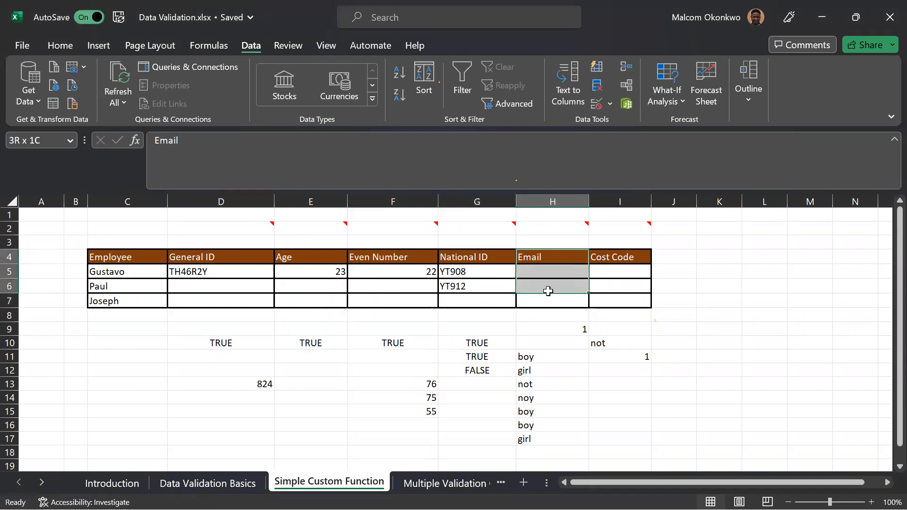
{"action": "left_click", "coordinate": [611, 258]}
{"action": "left_click_drag", "start_coordinate": [614, 285], "coordinate": [613, 296]}
{"action": "mouse_move", "coordinate": [643, 230]}
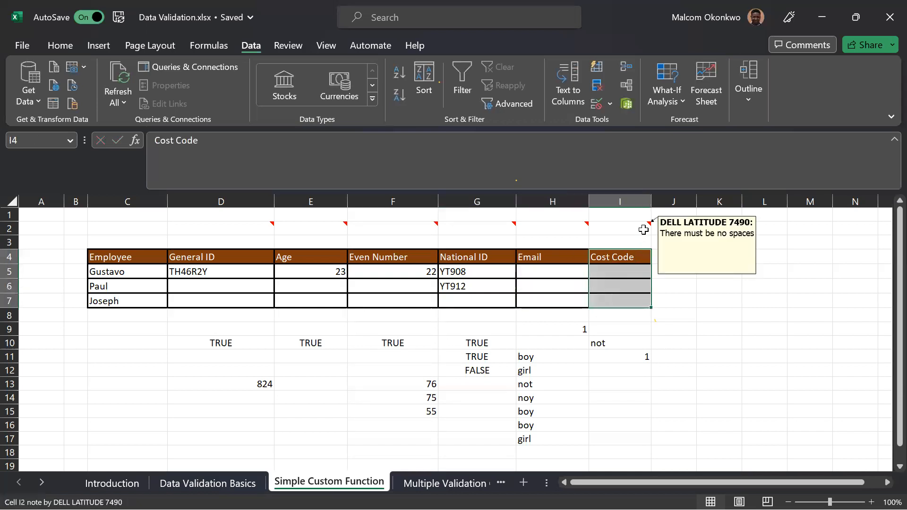
{"action": "left_click", "coordinate": [632, 273]}
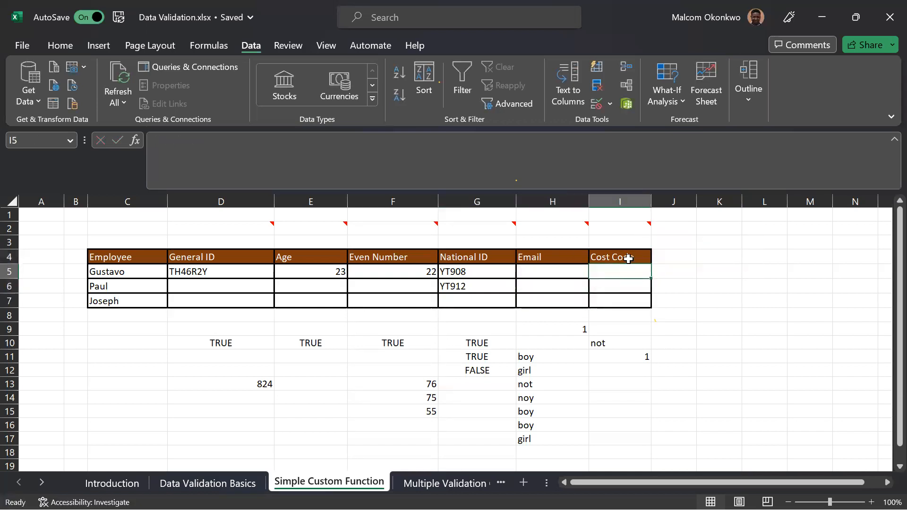
{"action": "left_click_drag", "start_coordinate": [628, 259], "coordinate": [617, 304]}
{"action": "left_click_drag", "start_coordinate": [562, 260], "coordinate": [564, 300]}
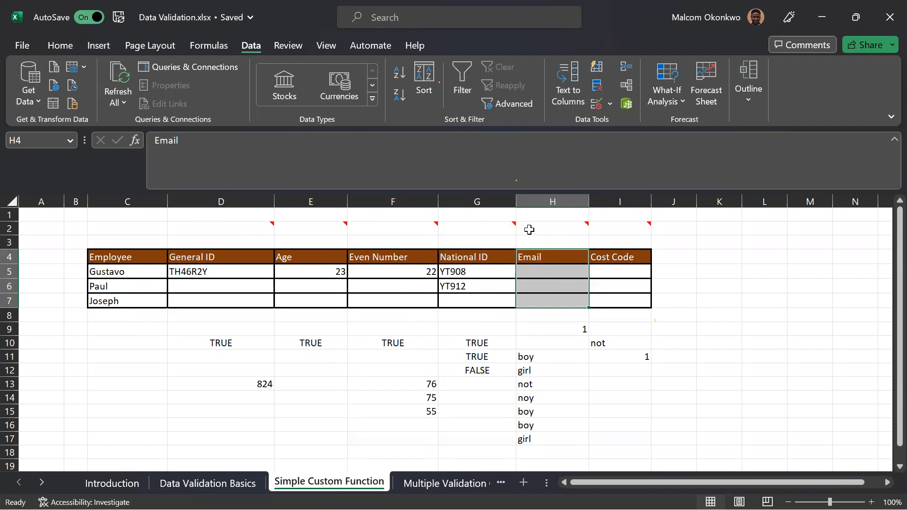
Look over the code tables on the Multiple Validation Criteria sheet and return to the Simple Custom Function sheet.
{"action": "left_click", "coordinate": [425, 483]}
{"action": "scroll", "coordinate": [363, 290], "scroll_direction": "up", "scroll_amount": 6}
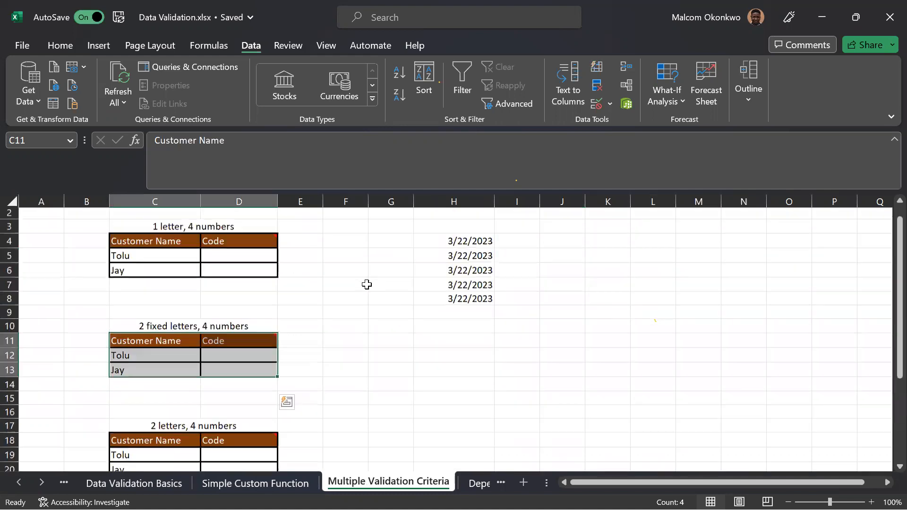
{"action": "scroll", "coordinate": [240, 257], "scroll_direction": "down", "scroll_amount": 4}
{"action": "scroll", "coordinate": [240, 256], "scroll_direction": "up", "scroll_amount": 4}
{"action": "scroll", "coordinate": [248, 268], "scroll_direction": "down", "scroll_amount": 3}
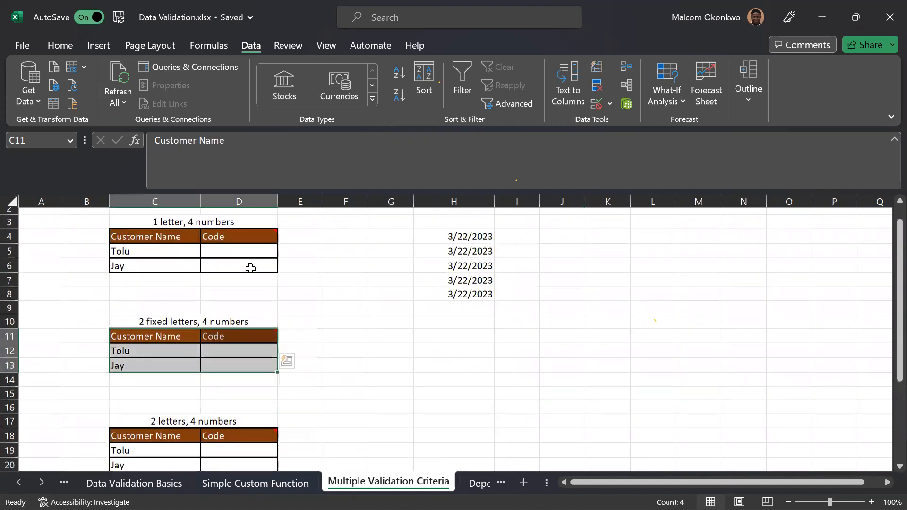
{"action": "scroll", "coordinate": [248, 267], "scroll_direction": "up", "scroll_amount": 3}
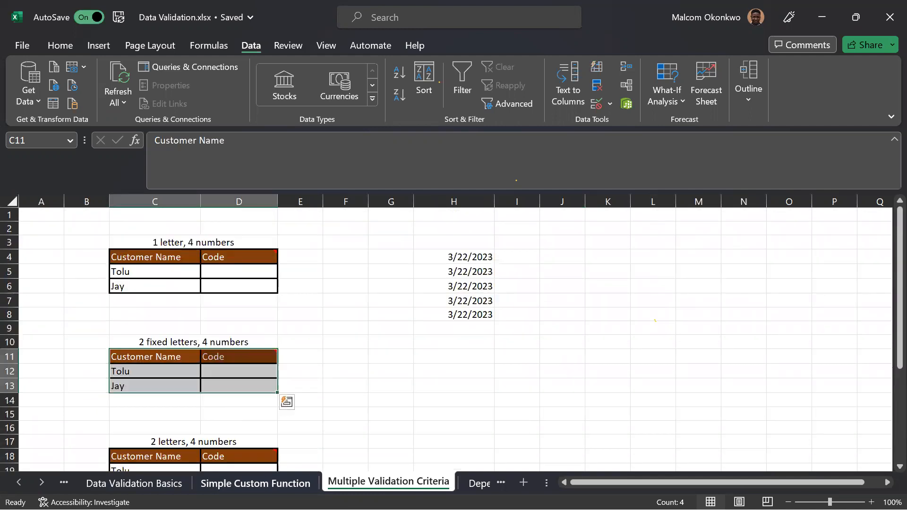
{"action": "left_click", "coordinate": [255, 483]}
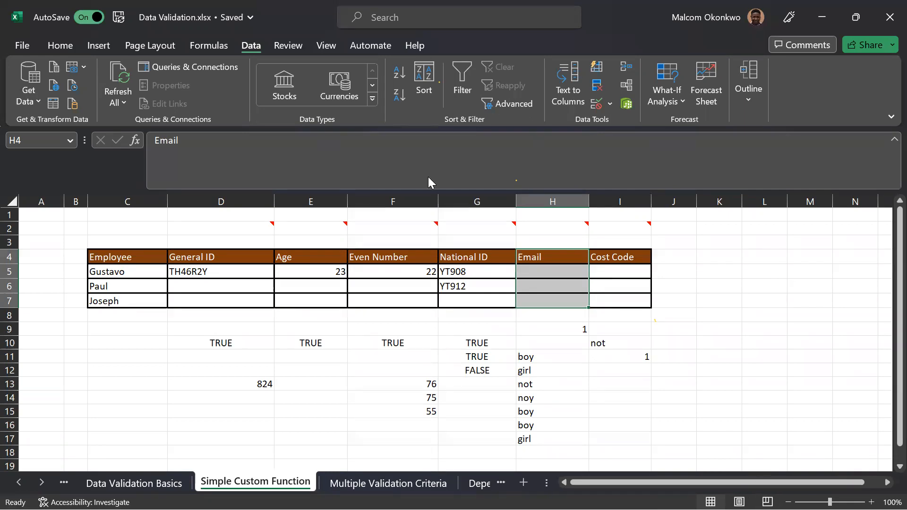
{"action": "key", "text": "alt+Tab"}
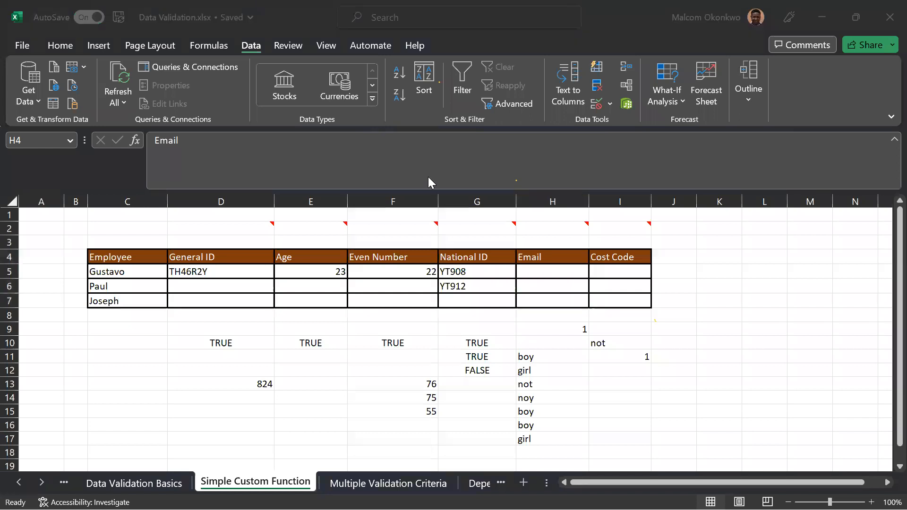